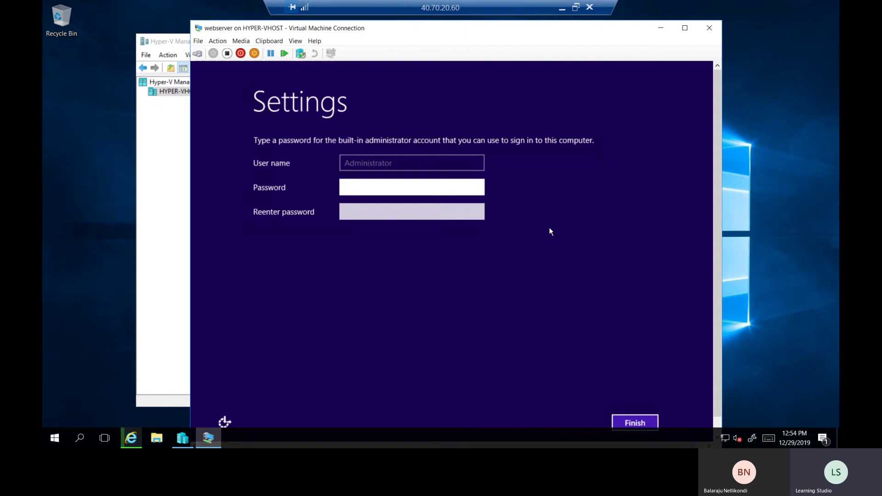
Enter and confirm the webserver's new built-in Administrator password, then finish
type("Pa$$w0rd@123456")
key("Tab")
type("Pa$$w0r")
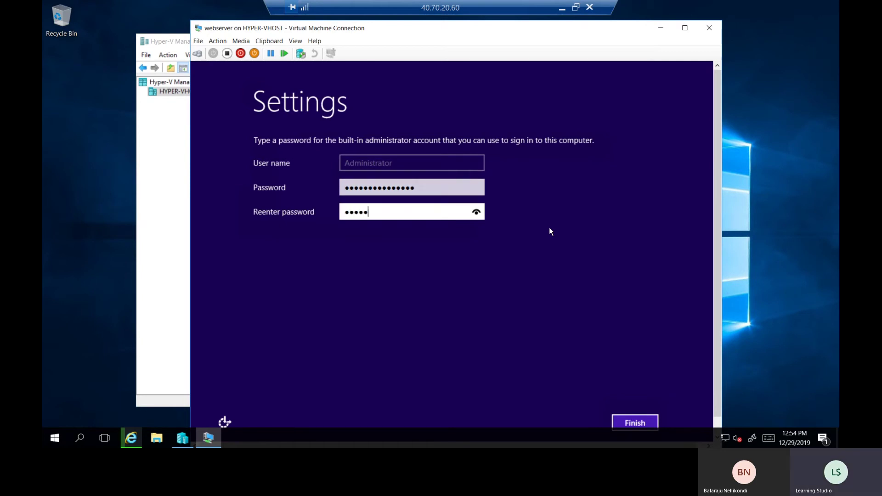
type("d@123456")
left_click(648, 420)
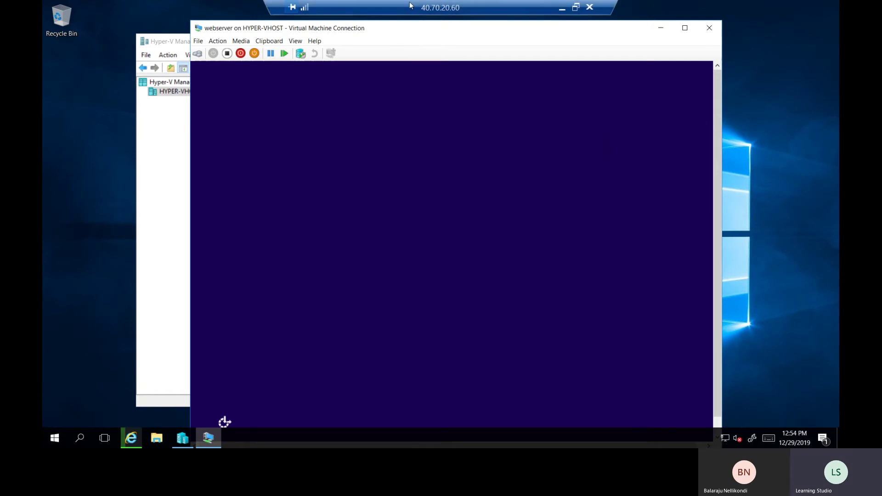
Send Ctrl+Alt+Delete to the VM and type the Administrator password to sign in
left_click_drag(454, 32, 430, 23)
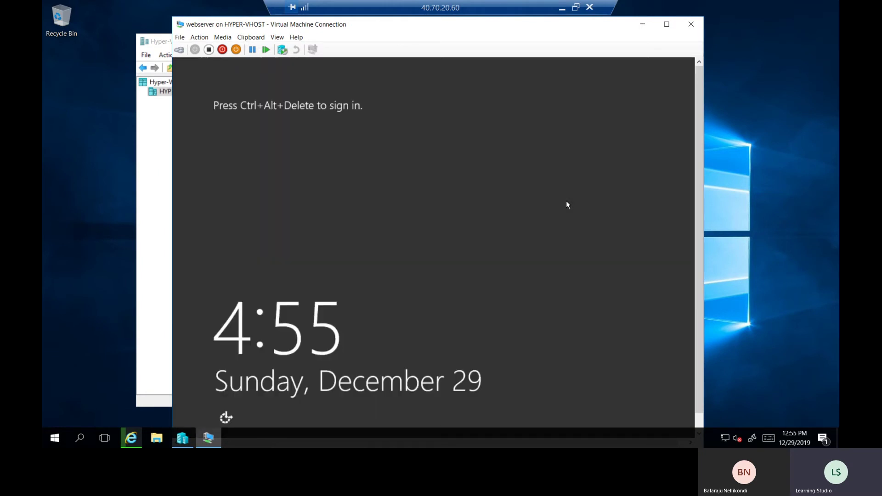
left_click(201, 39)
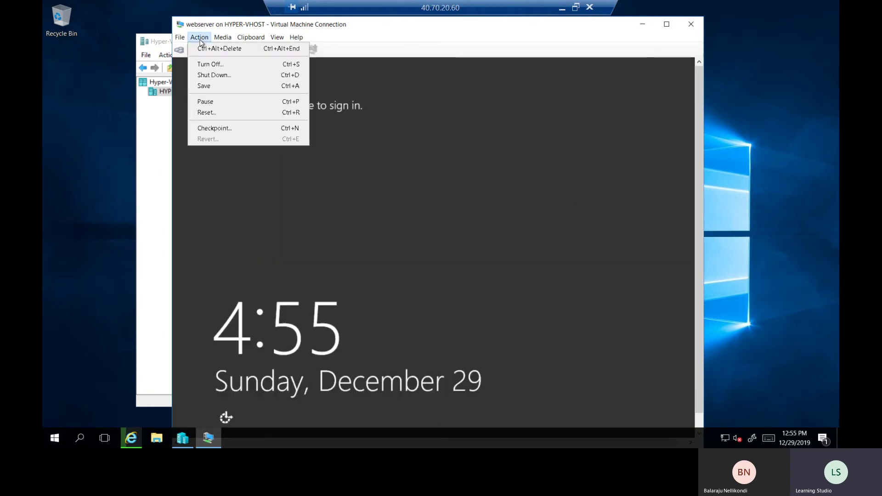
left_click(202, 49)
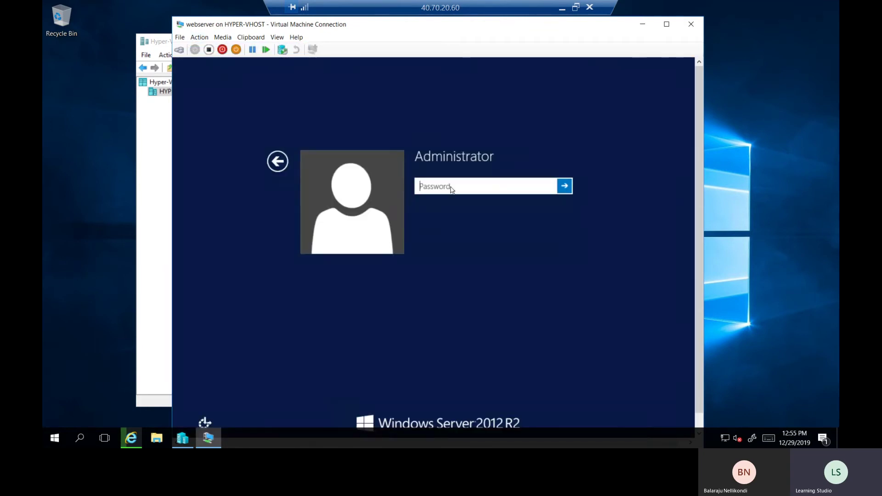
type("***************")
Sign in to the webserver, maximize its window and refresh the VM desktop
key("Return")
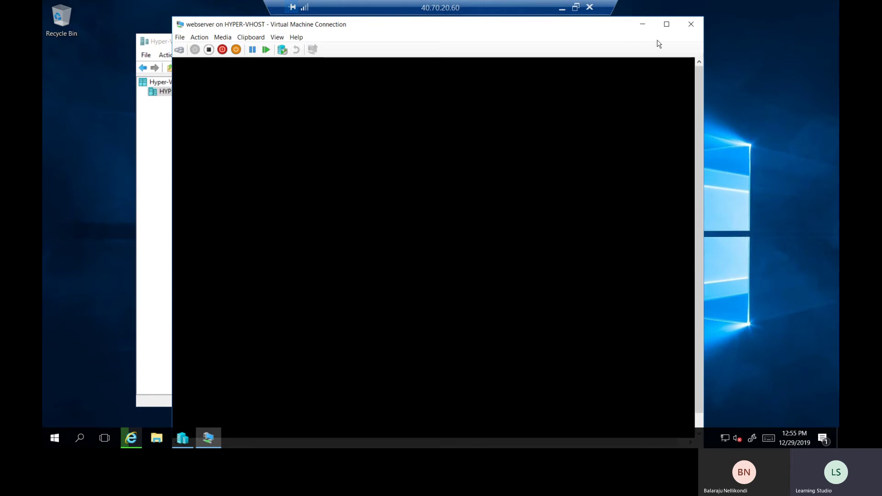
left_click(667, 24)
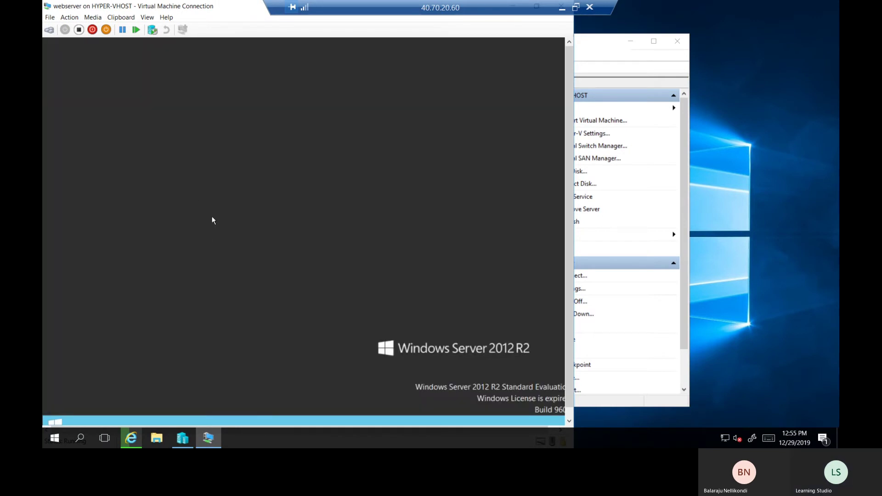
right_click(200, 196)
left_click(221, 226)
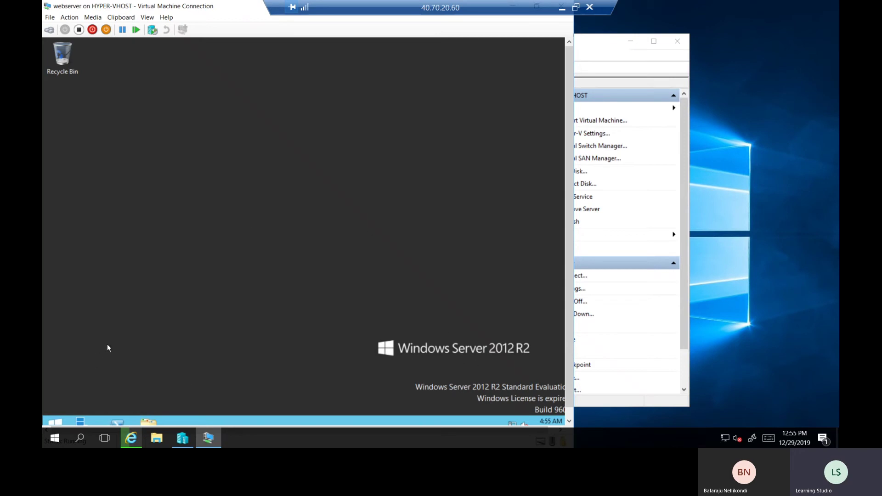
Open the VM's Network Connections by running ncpa.cpl
right_click(54, 422)
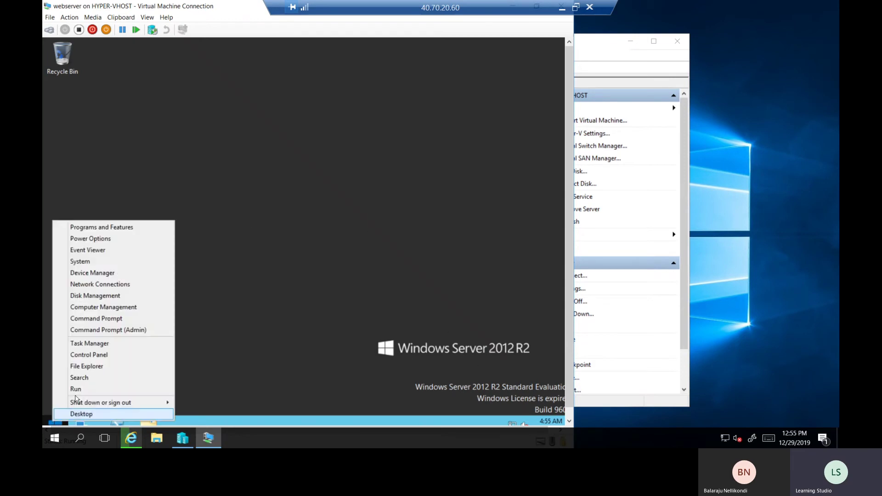
left_click(78, 389)
type("ncpa.cpl")
key("Return")
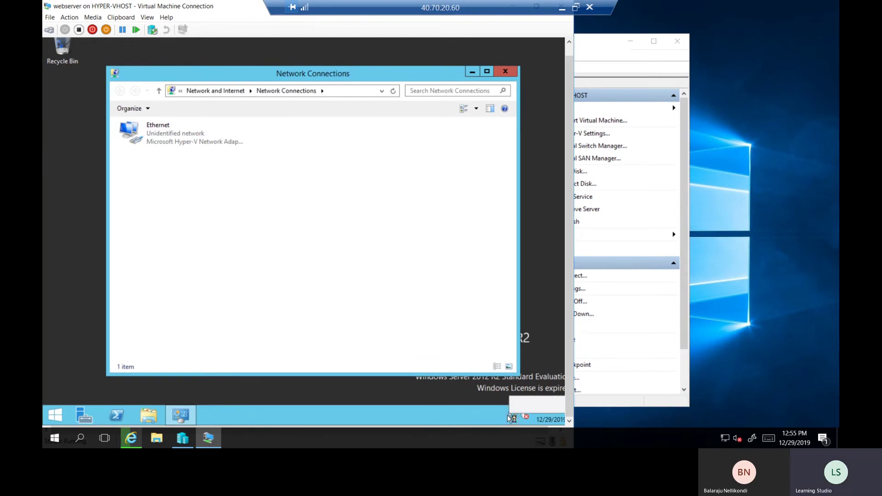
Open the Internet Protocol Version 4 properties of the VM's Ethernet adapter
right_click(173, 134)
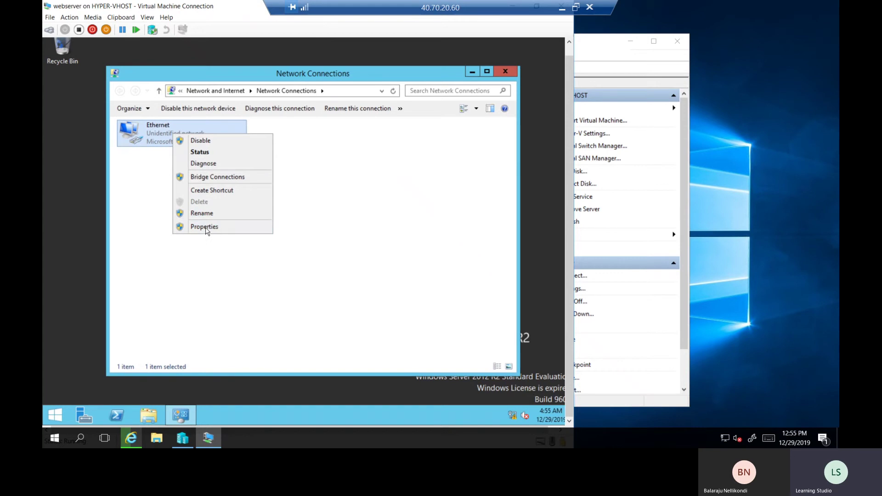
left_click(207, 231)
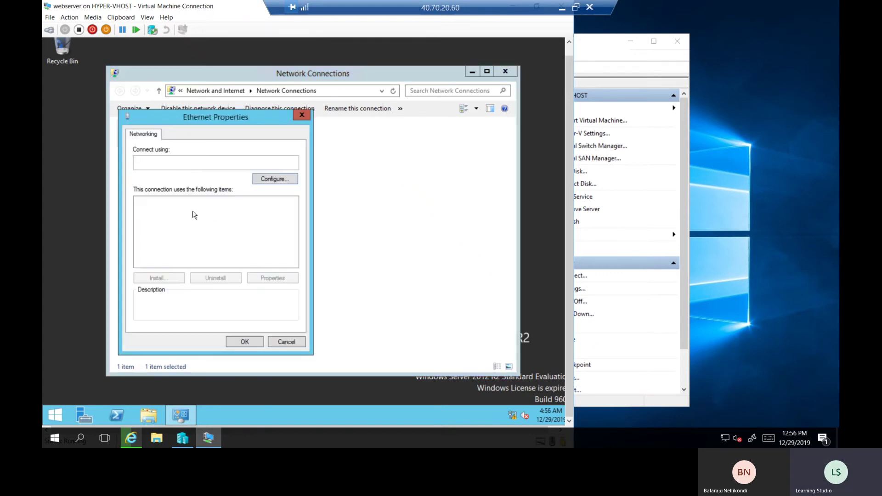
double_click(228, 263)
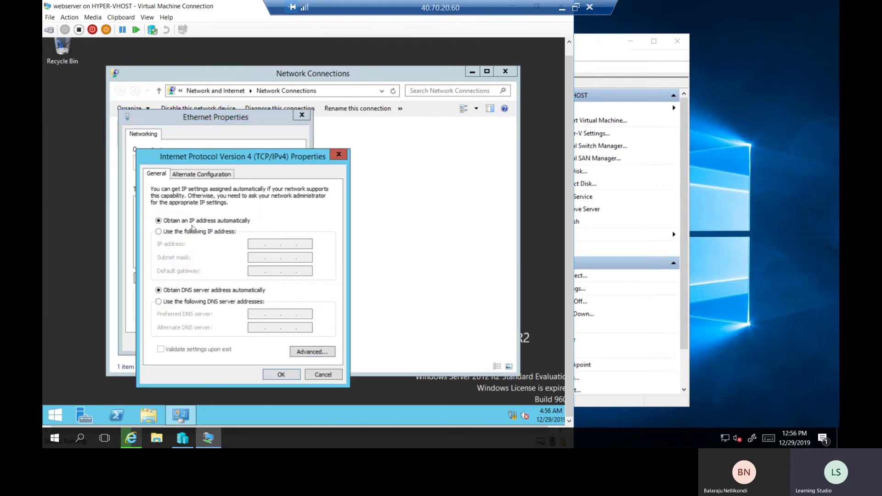
Choose 'Use the following IP address', then minimize the remote session
left_click(158, 232)
left_click(255, 246)
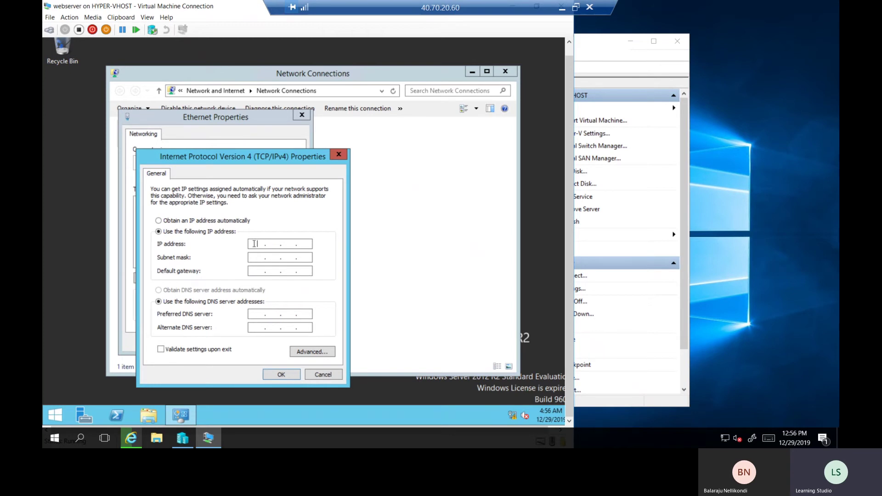
left_click(562, 7)
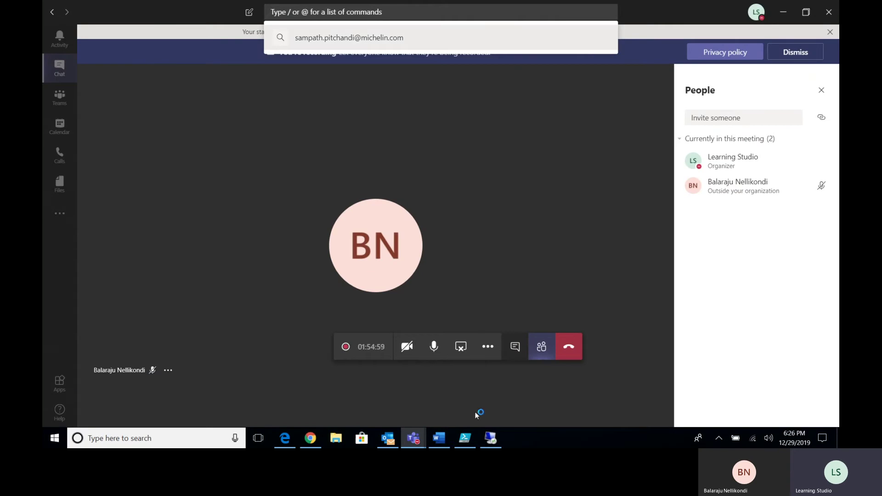
In the NAT script, check gateway 172.16.21.1 and the vEthernet (NATSwitch) alias on line 5, then return to the VM
left_click(465, 438)
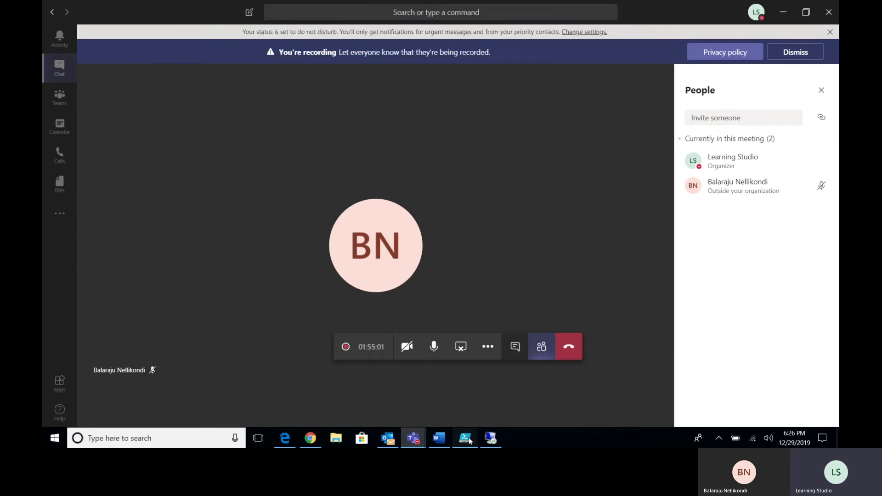
left_click(281, 122)
left_click_drag(246, 115, 294, 114)
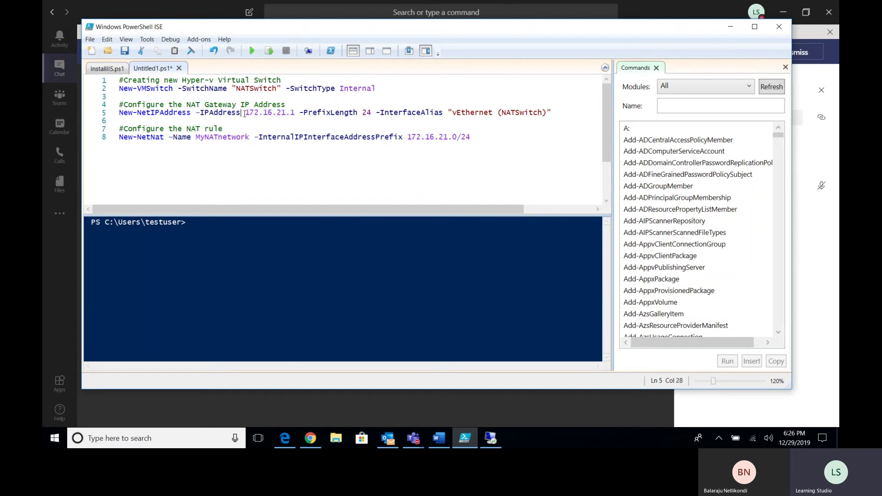
left_click(293, 113)
left_click_drag(459, 112, 554, 113)
left_click(533, 120)
left_click(492, 436)
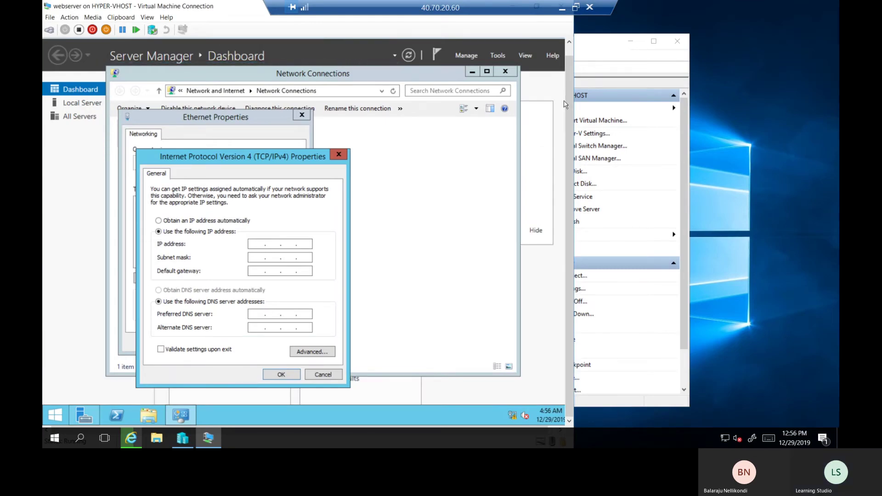
Enter IP 172.16.21.2, keep mask 255.255.0.0, and set gateway 172.16.21.1 on the VM's adapter
type("72 . ")
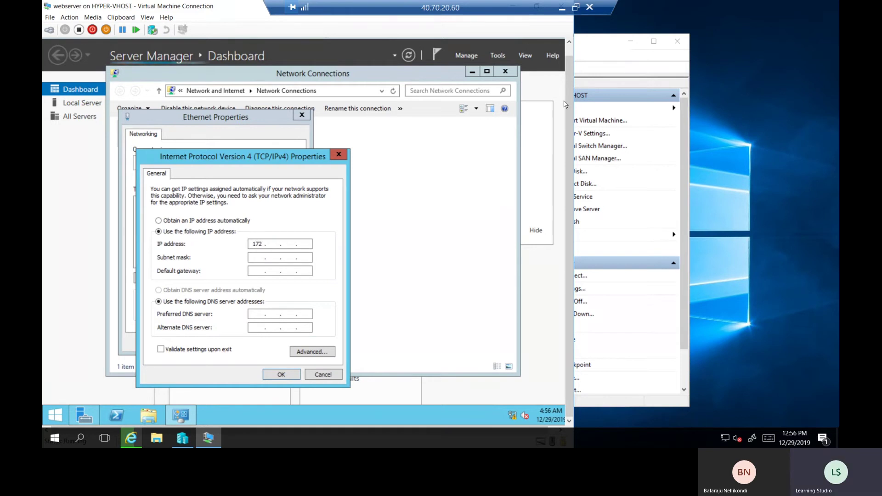
type("16 . 6 . 2")
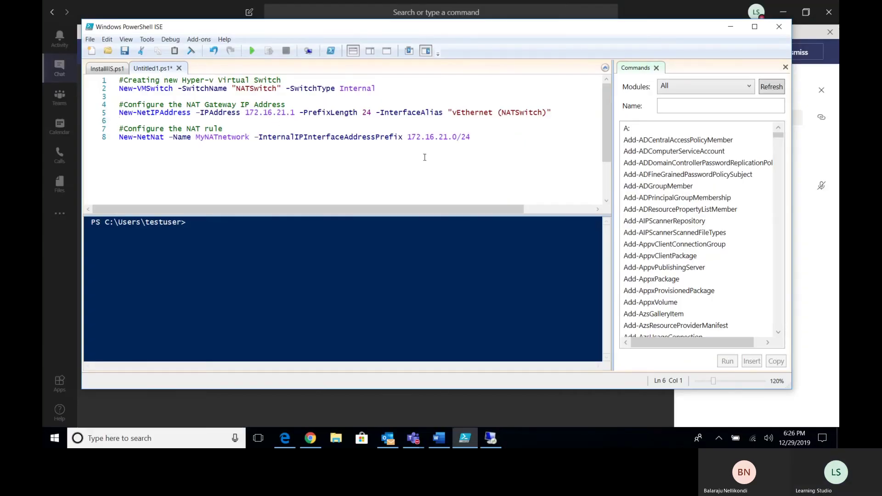
left_click(490, 438)
left_click(290, 245)
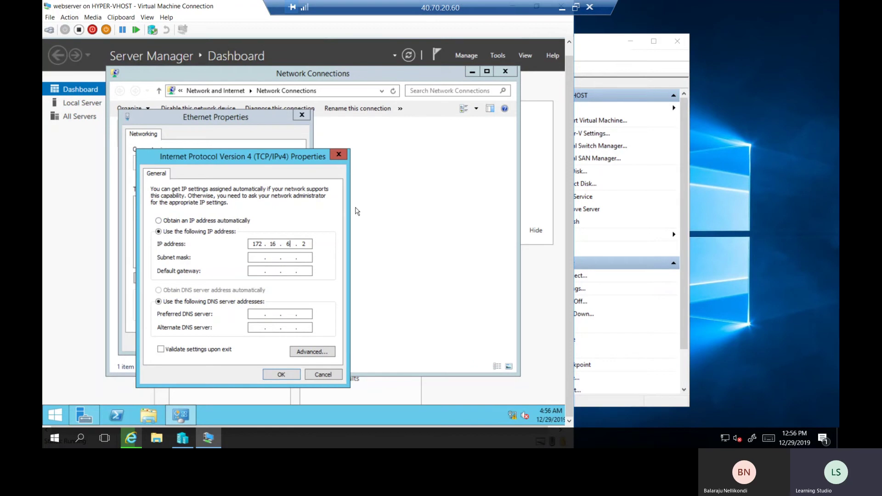
type("21")
left_click(253, 258)
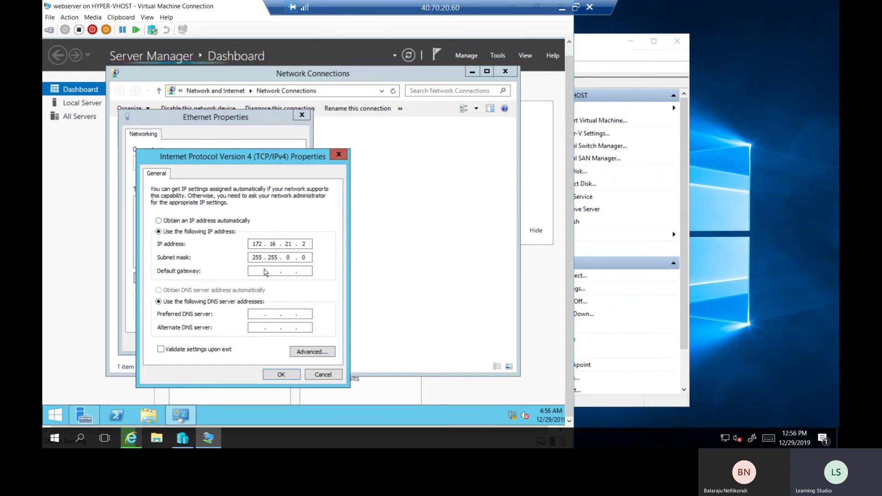
left_click(255, 272)
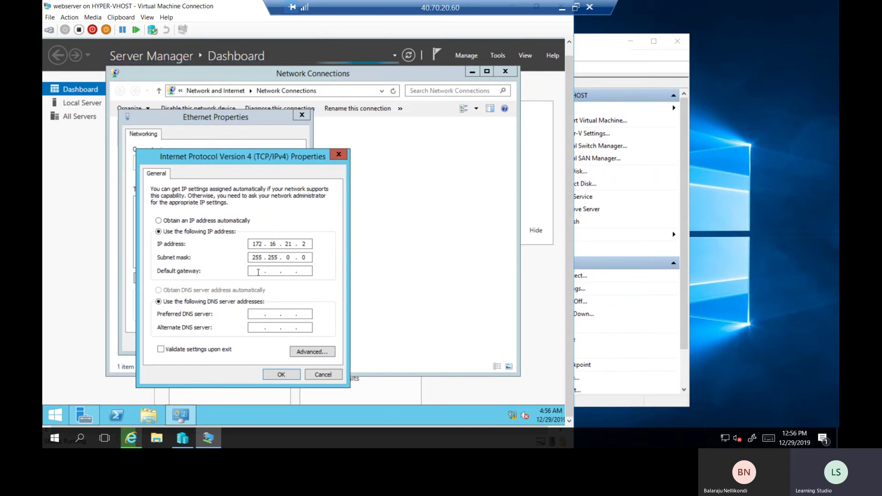
type("172.16.21.")
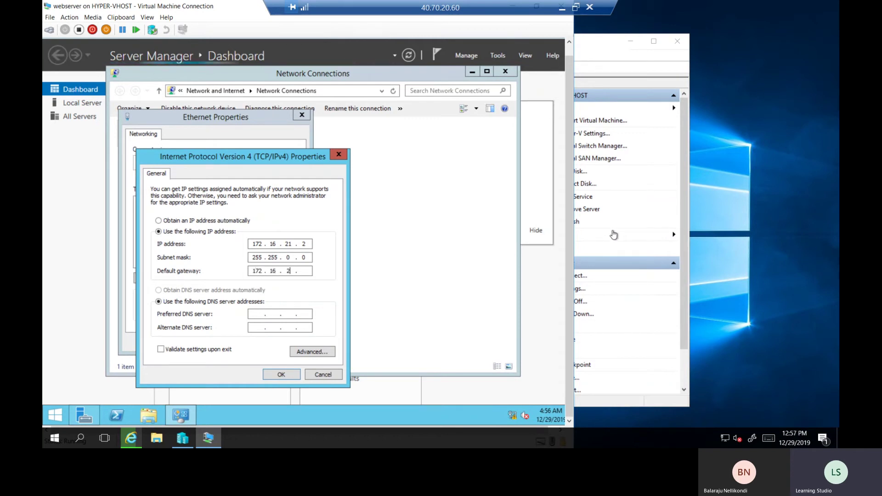
type("1")
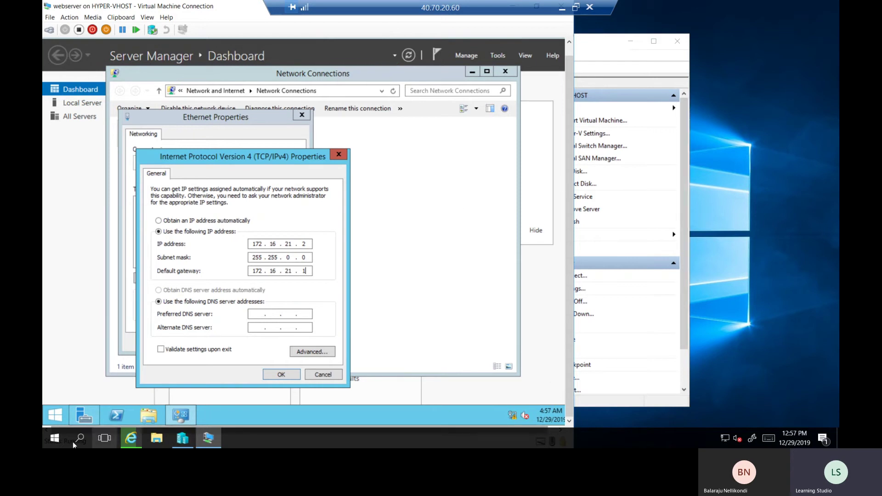
right_click(55, 443)
left_click(76, 391)
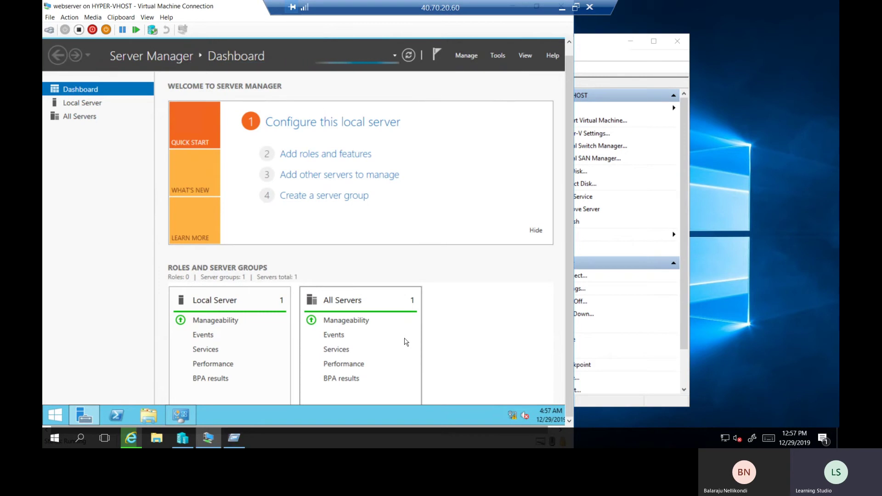
View the vEthernet (NatSwitch) adapter details, showing IPv4 address 172.16.21.1 and mask 255.255.0.0
left_click(238, 442)
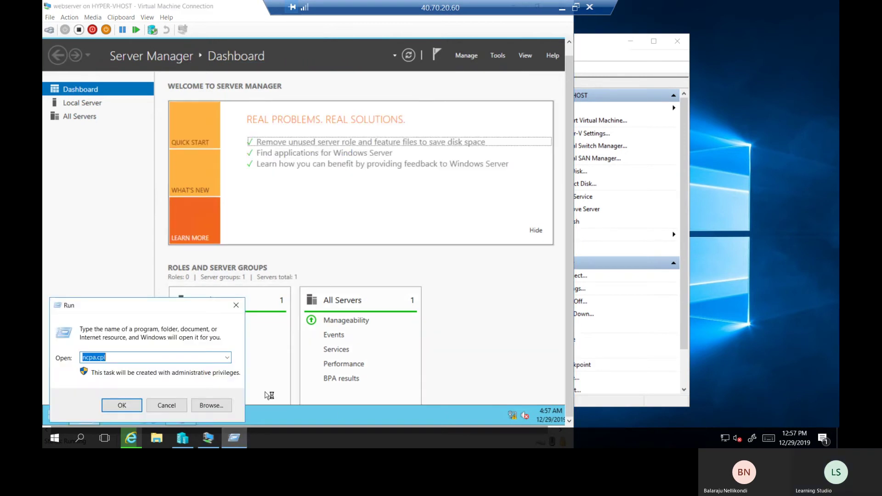
key("Return")
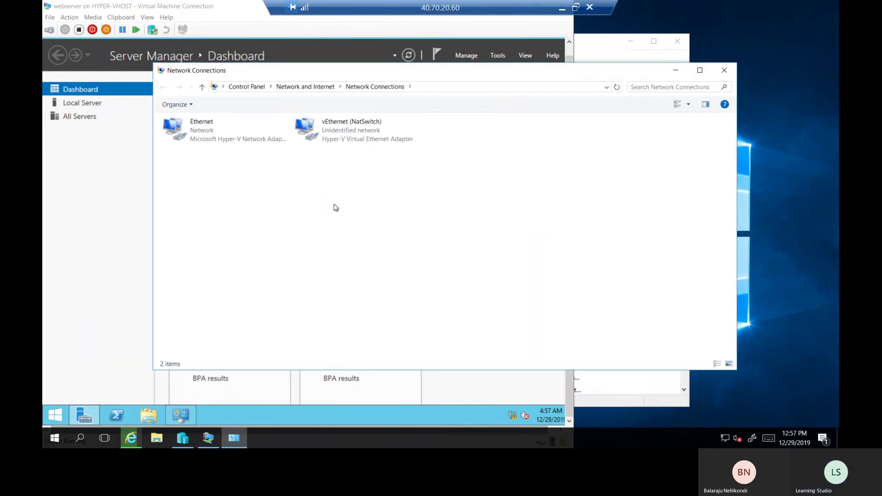
right_click(357, 133)
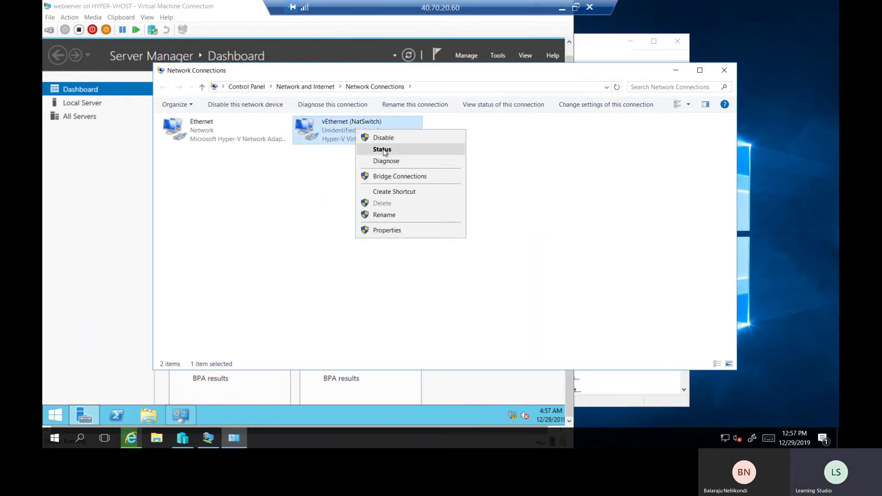
left_click(384, 151)
left_click(390, 212)
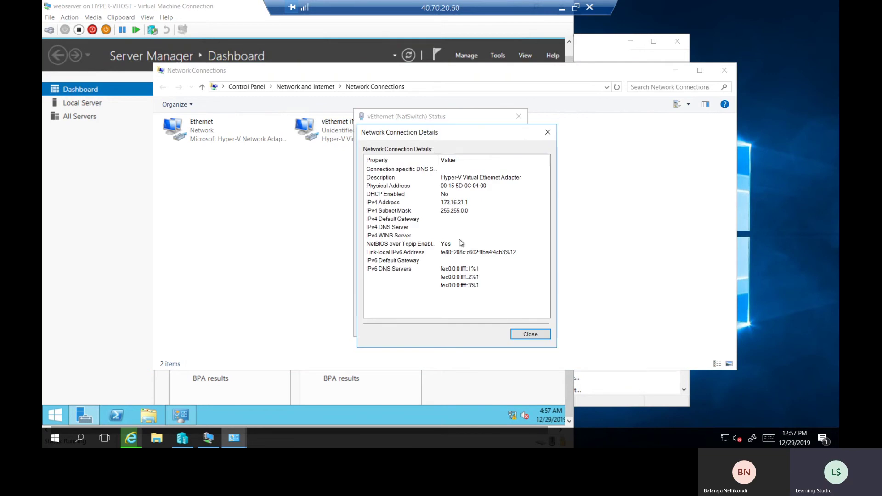
left_click(450, 203)
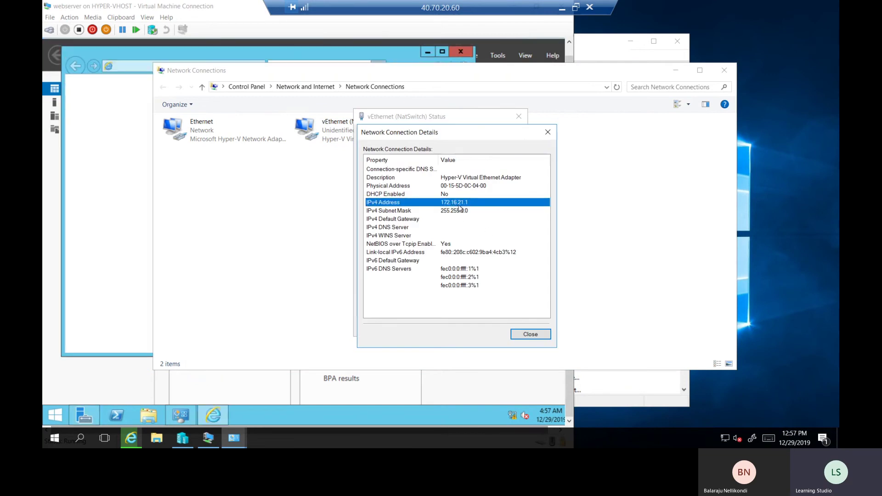
Close the NatSwitch details and status dialogs, Network Connections, and Internet Explorer
left_click(530, 334)
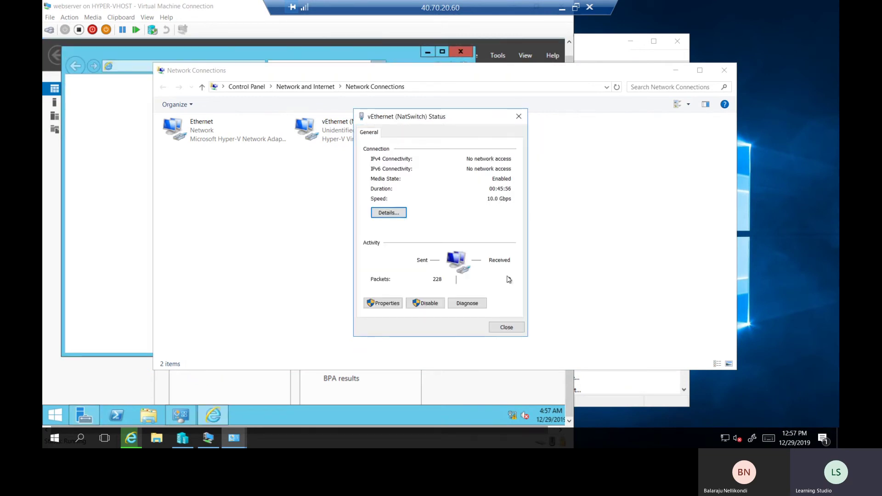
left_click(514, 328)
left_click(724, 70)
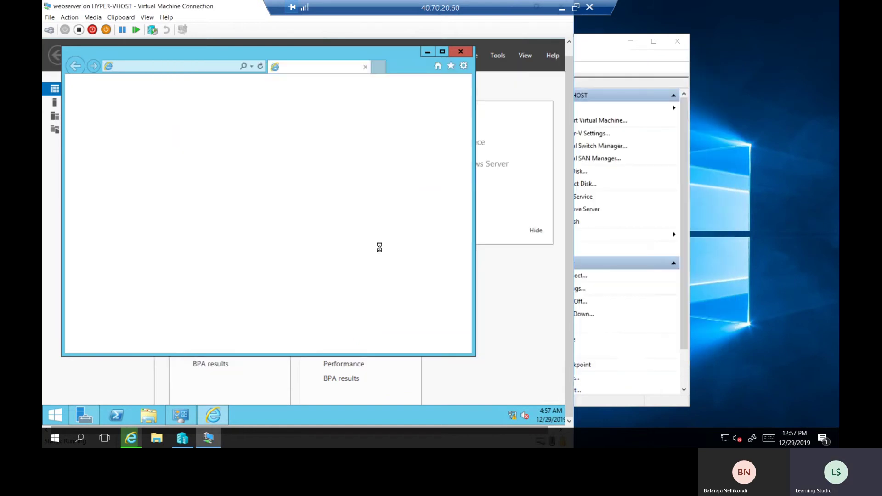
left_click(460, 51)
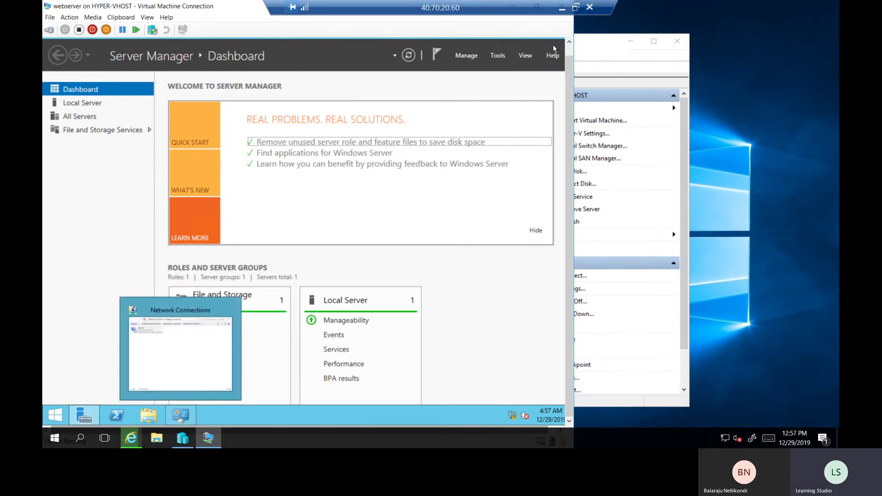
Enter preferred DNS 8.8.8.8 and confirm both the IPv4 and Ethernet properties dialogs
left_click(181, 417)
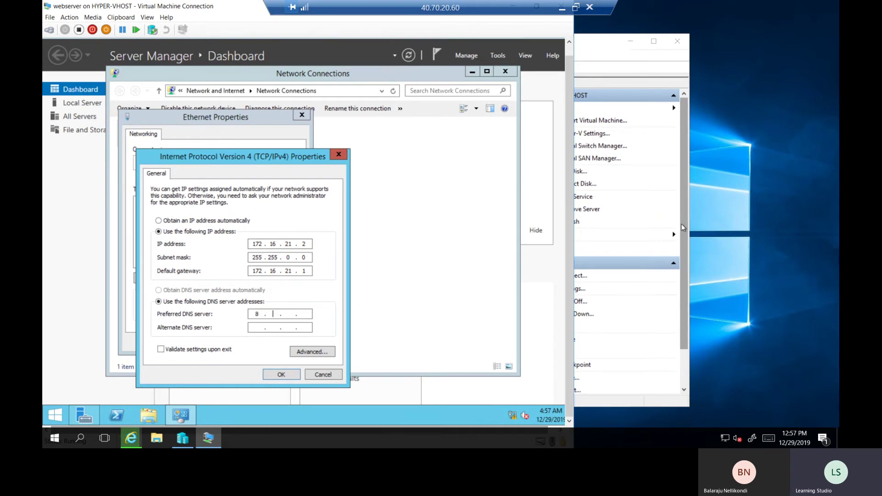
type("8")
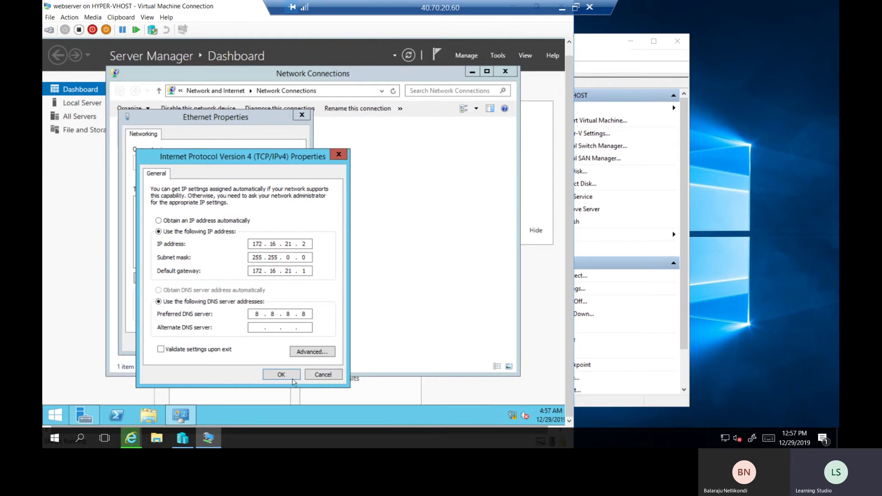
left_click(290, 377)
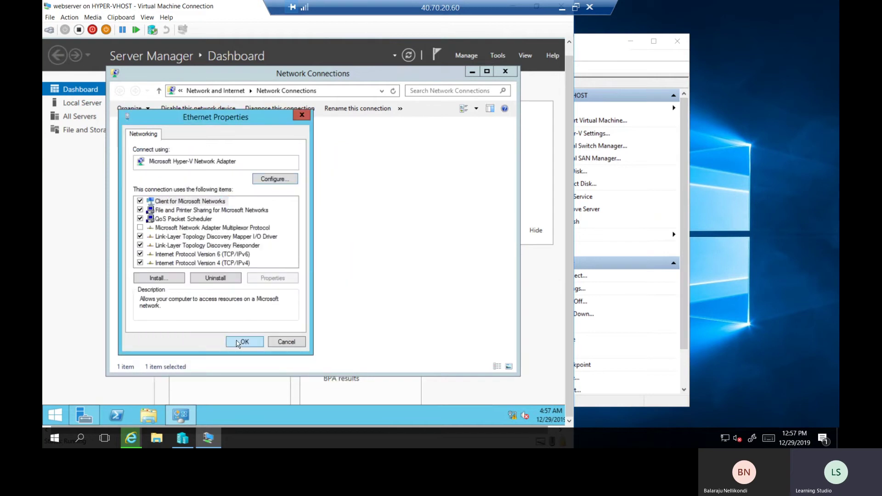
left_click(238, 343)
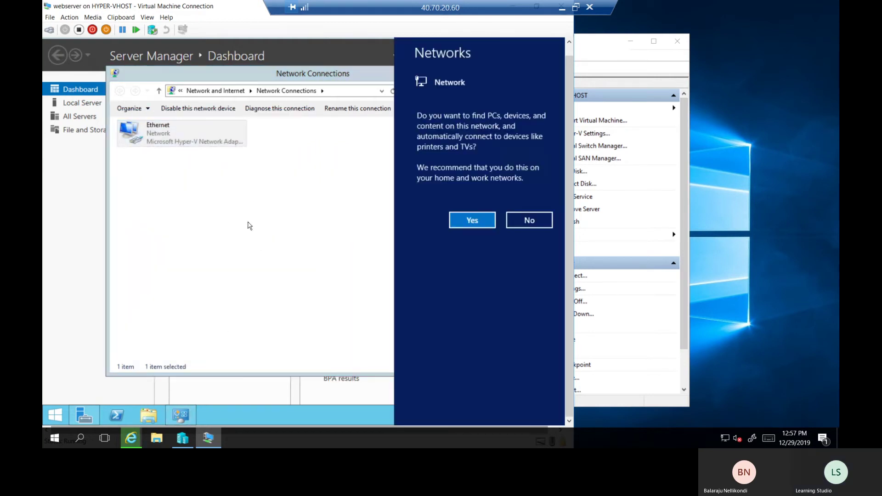
Dismiss the network discovery prompt and refresh the webserver's Network Connections list
left_click(249, 225)
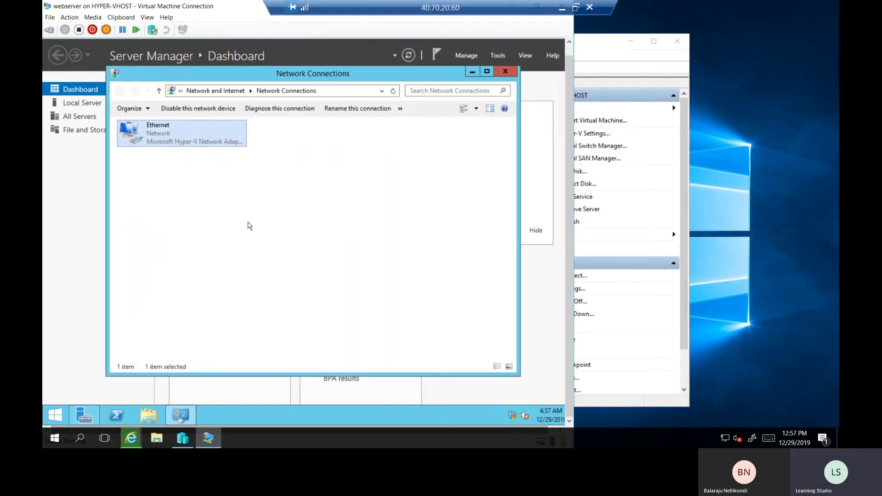
right_click(355, 223)
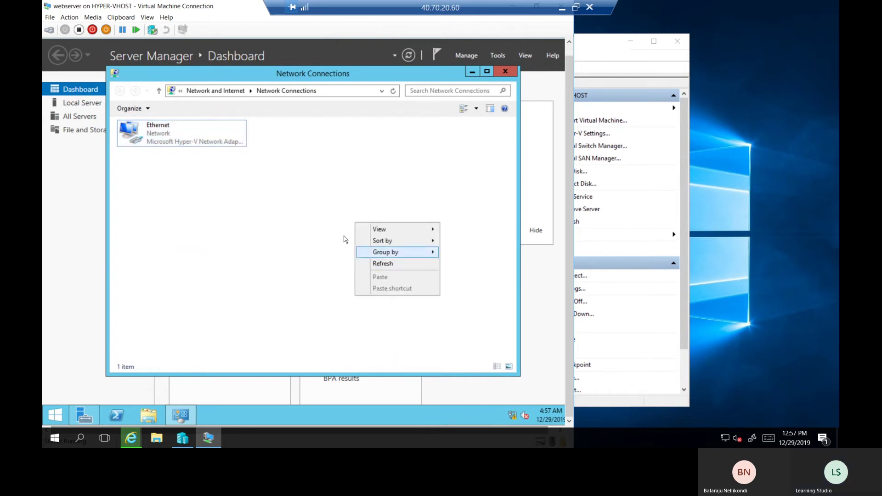
left_click(375, 260)
left_click(150, 137)
left_click(263, 241)
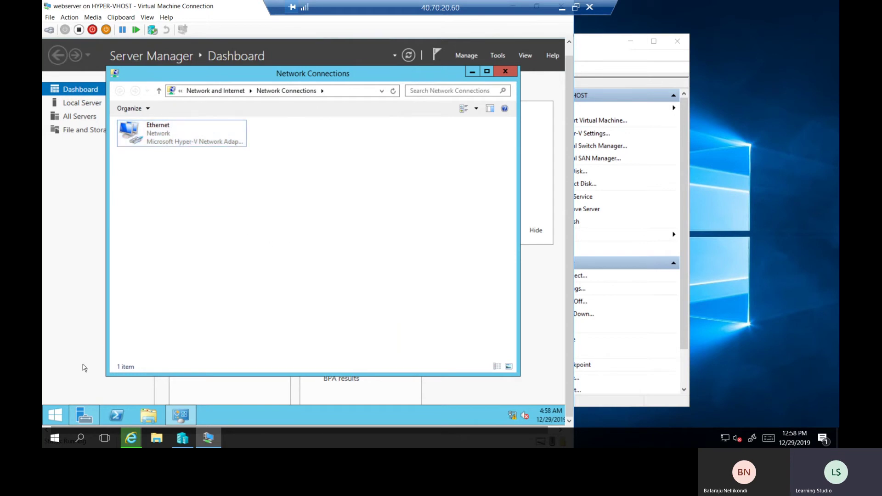
In a webserver PowerShell console, run ipconfig to confirm 172.16.21.2, then run hostname
left_click(117, 416)
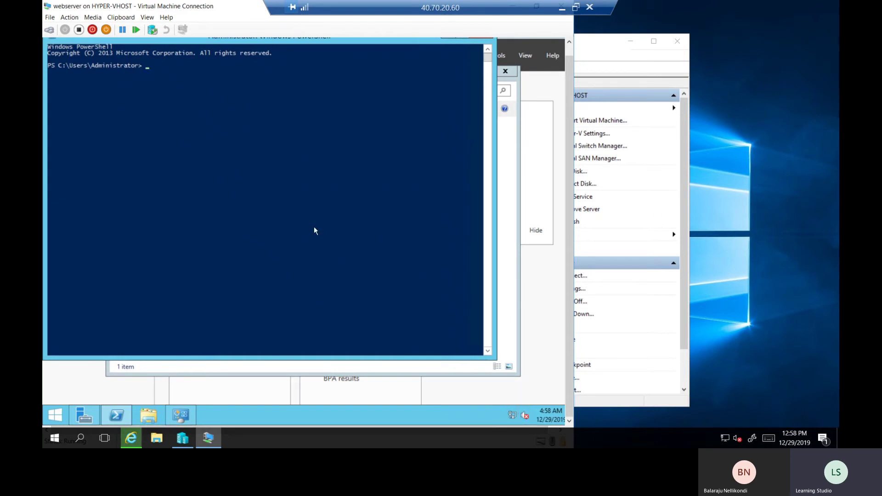
type("ipconfig")
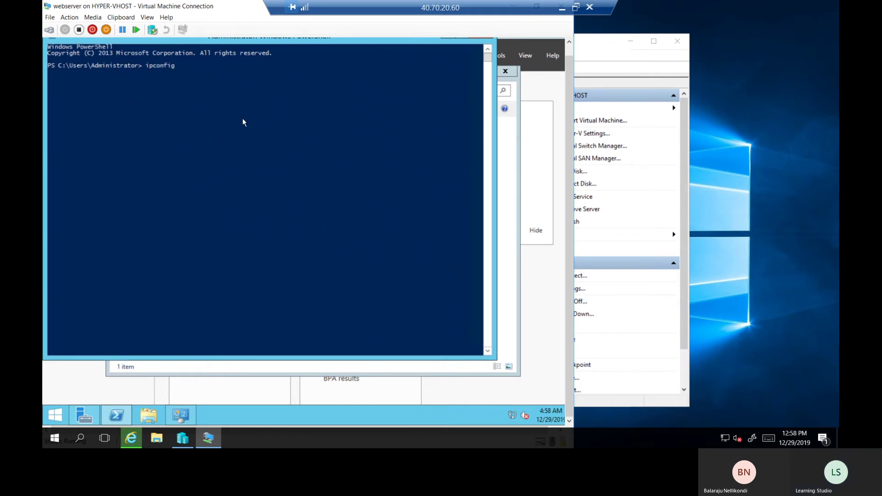
key("Return")
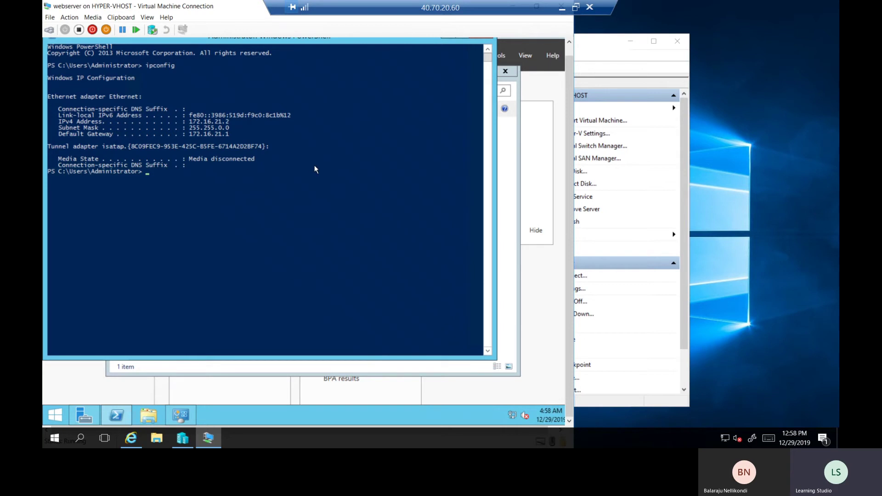
type("hostname")
key("Return")
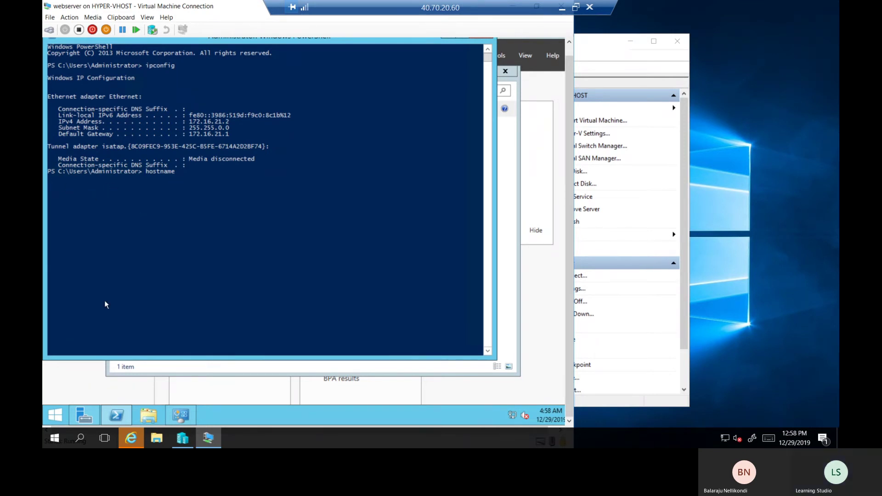
Open a command prompt on the host and run ipconfig to see its addresses
right_click(67, 423)
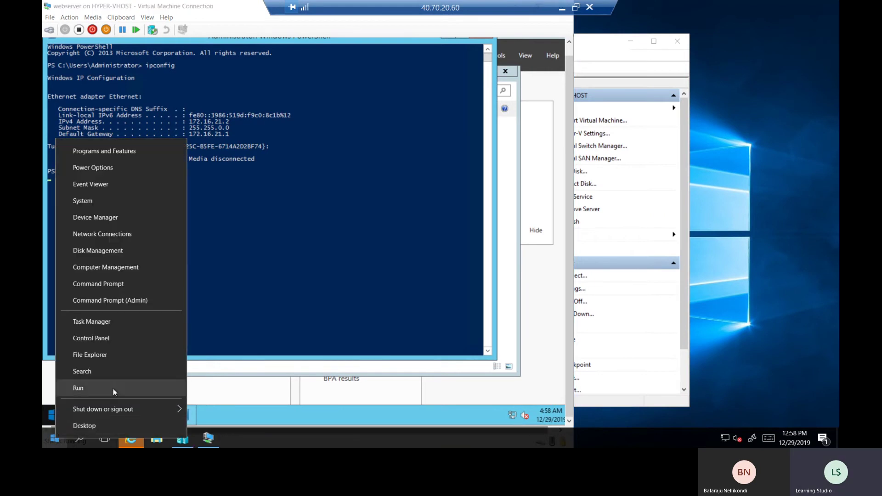
left_click(113, 389)
type("cmd")
key("Return")
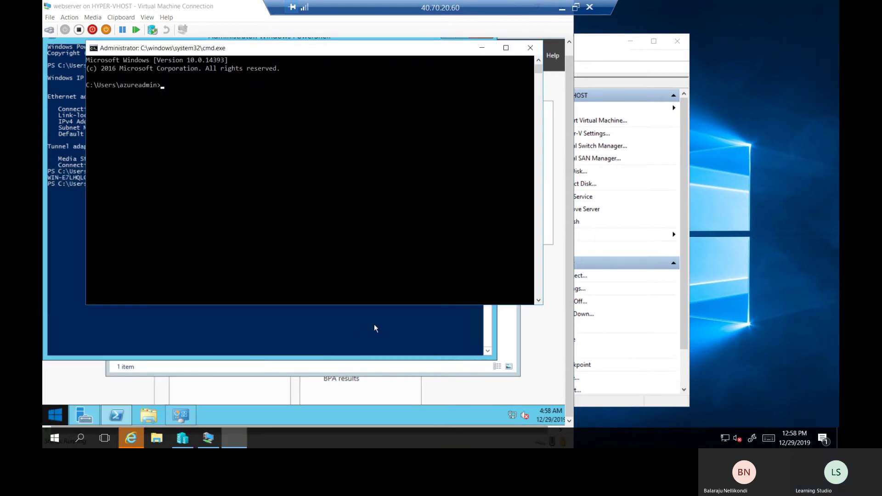
type("ipconfig")
key("Return")
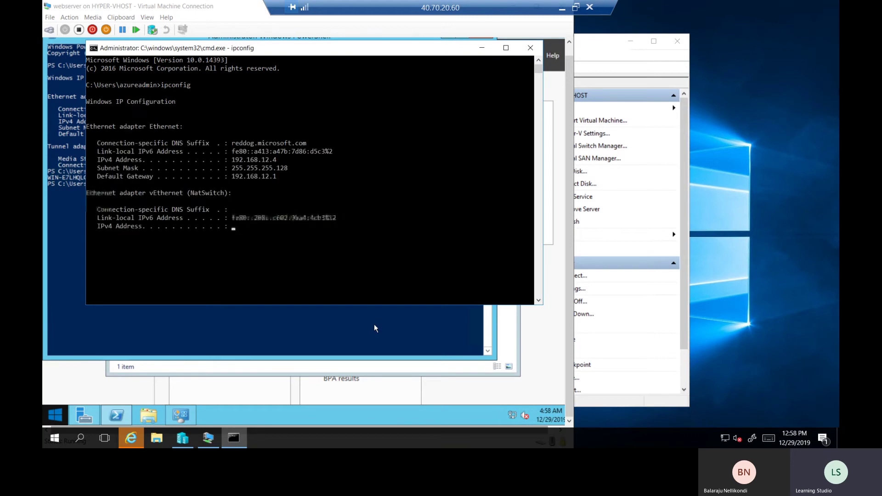
scroll(151, 164, "up", 3)
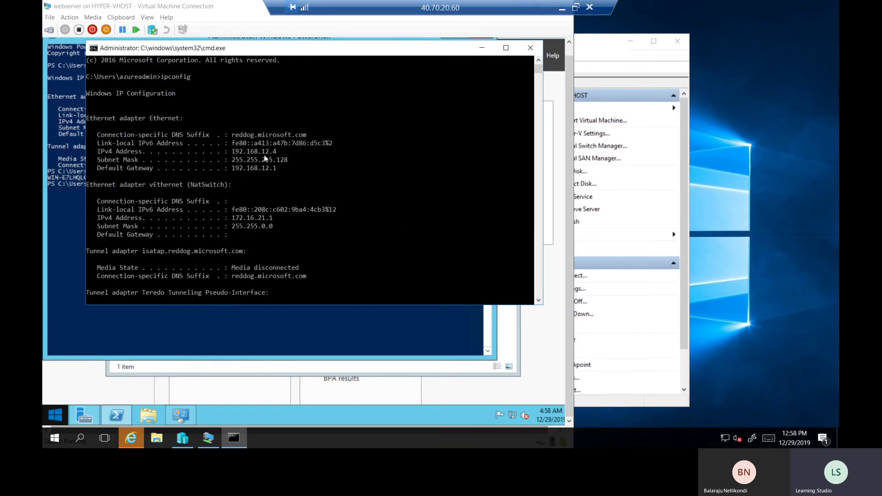
Ping the host at 192.168.12.4 from the webserver's PowerShell console
left_click(77, 202)
type("ping 192.168.12.4")
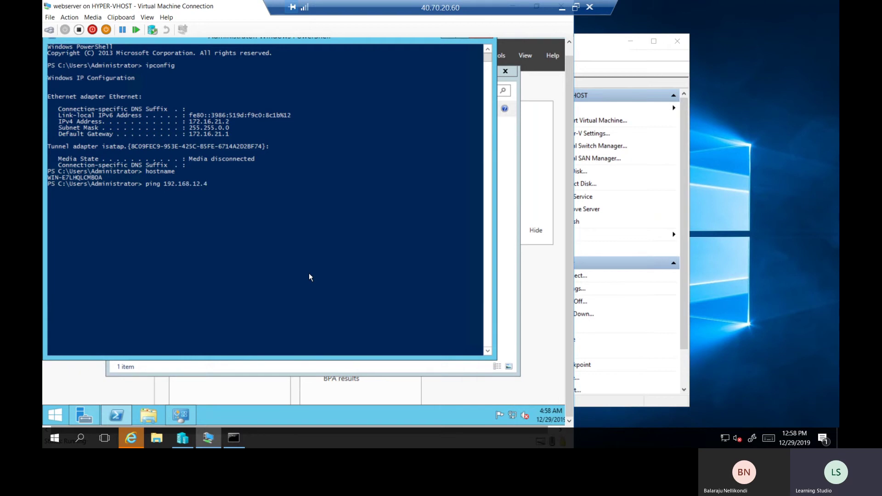
key("Return")
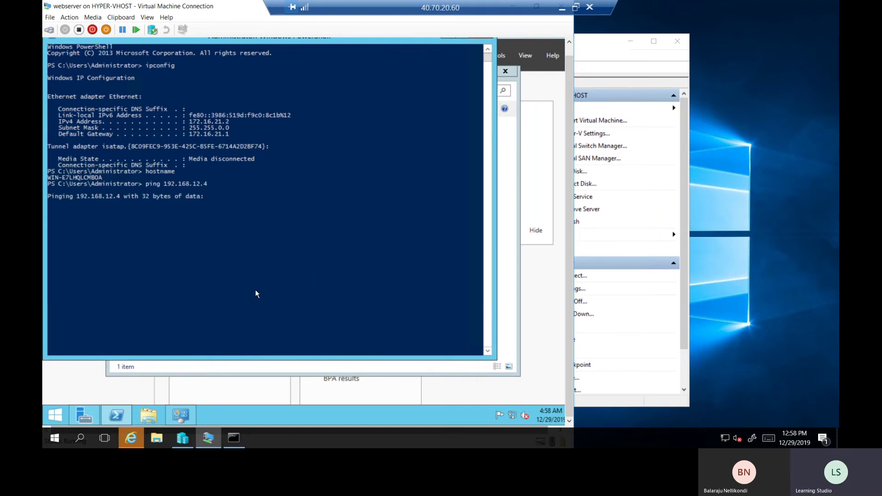
Turn off the host's Windows Firewall for private and public networks via firewall.cpl
right_click(57, 438)
left_click(89, 388)
type("firewall.cpl")
key("Return")
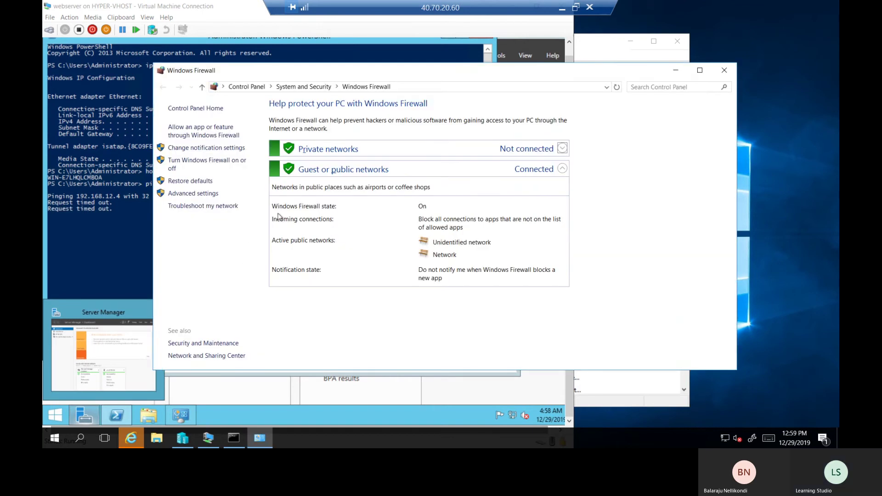
left_click(214, 162)
left_click(350, 188)
left_click(355, 251)
left_click(532, 359)
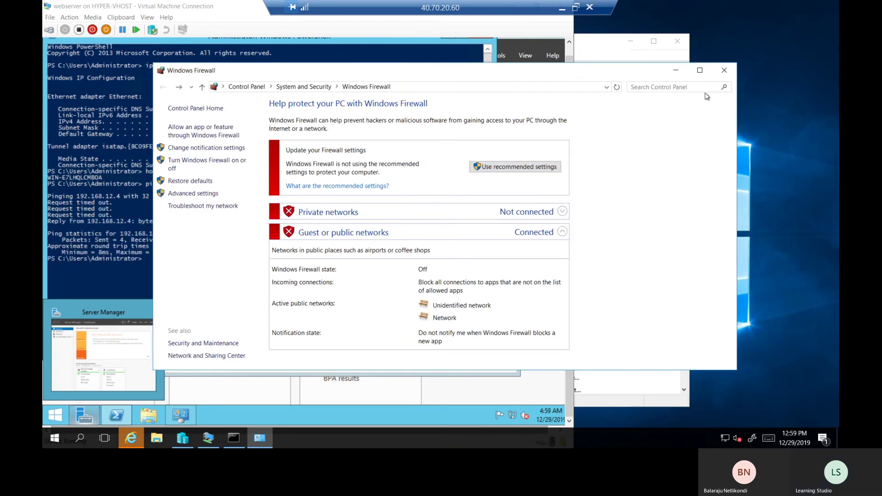
left_click(725, 70)
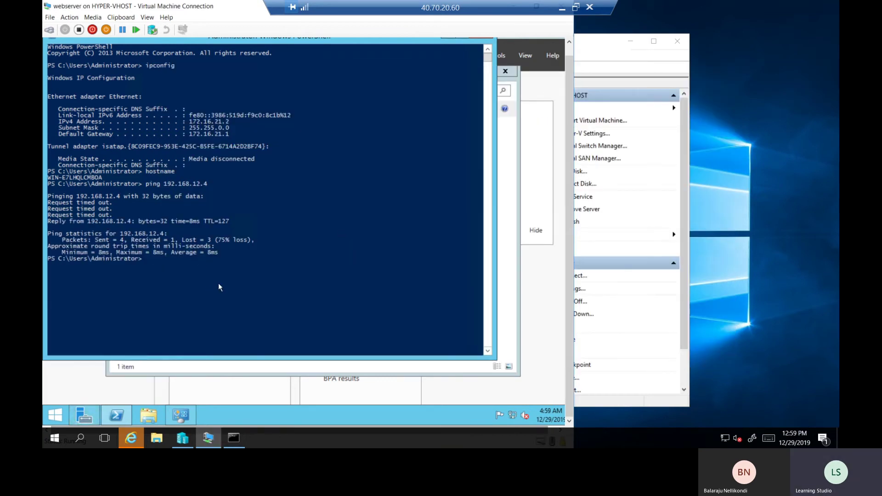
Rerun the ping to 192.168.12.4, now getting 4 of 4 replies
key("Up")
key("Return")
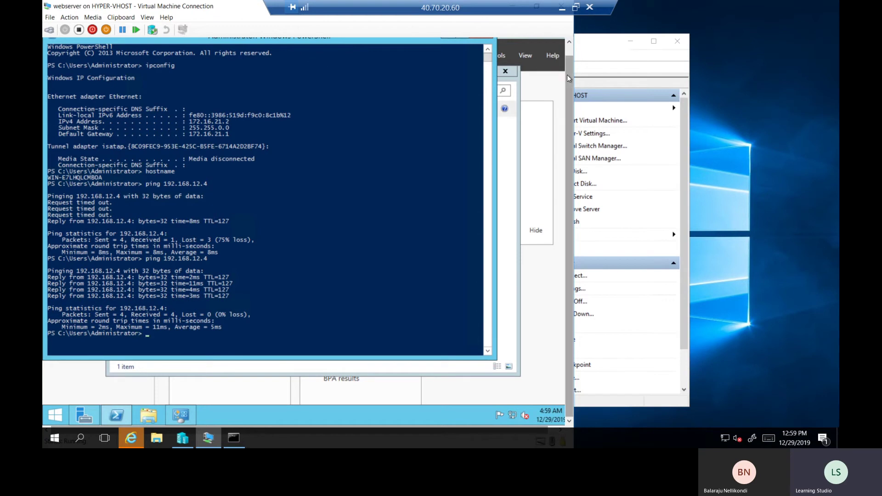
left_click_drag(567, 74, 561, 46)
Close the webserver's PowerShell, Network Connections and Server Manager windows
left_click(481, 44)
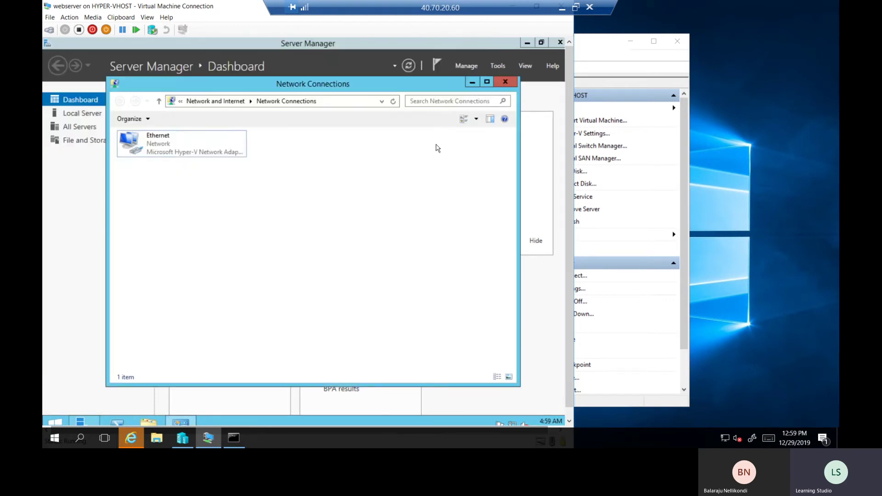
left_click(509, 83)
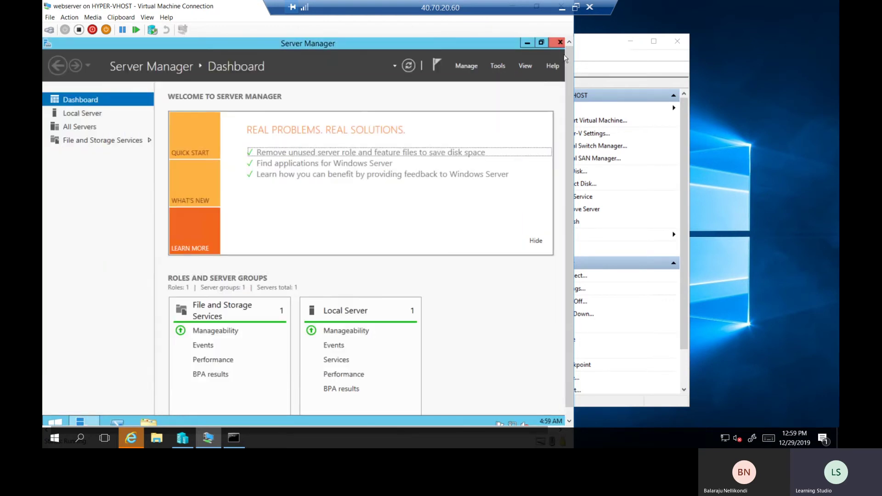
left_click(561, 43)
scroll(134, 384, "down", 1)
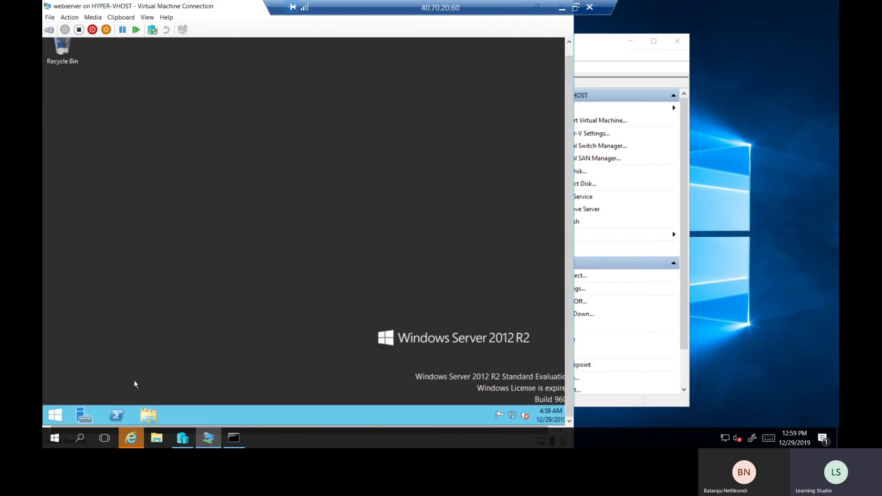
Turn off the webserver's Windows Firewall for private and public networks via firewall.cpl
right_click(55, 415)
left_click(81, 381)
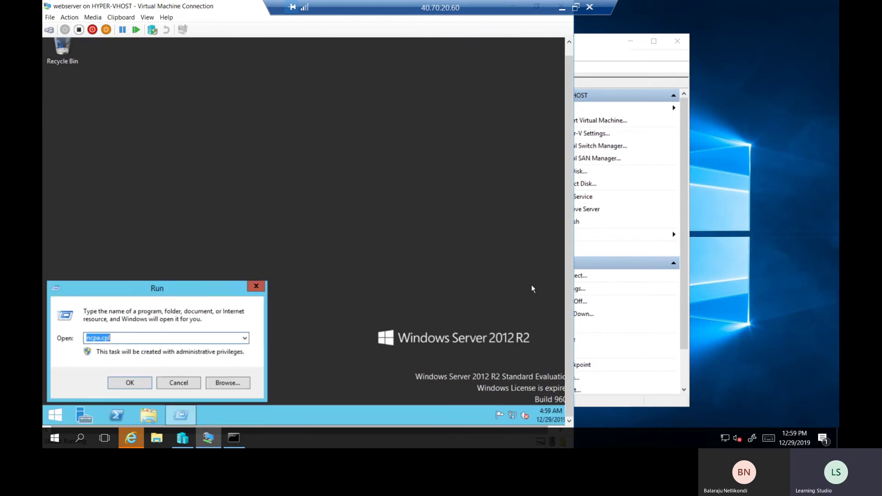
type("firewall.cpl")
key("Return")
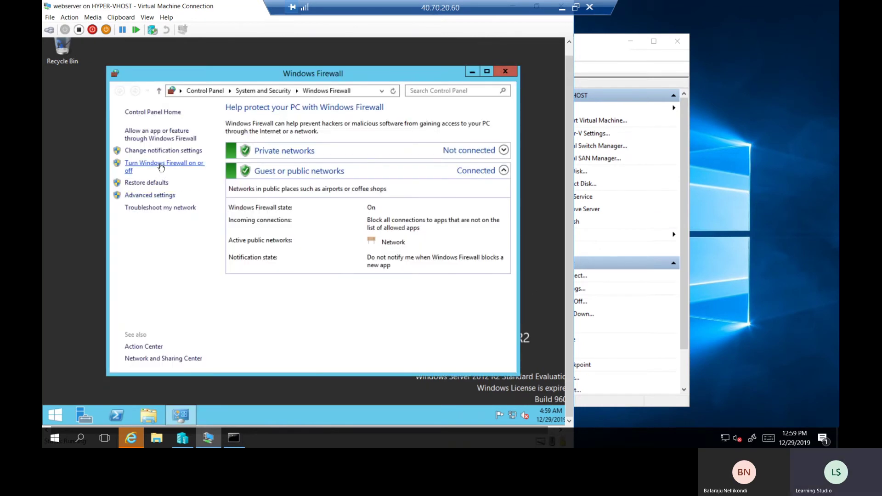
left_click(161, 167)
left_click(254, 186)
left_click(256, 249)
left_click(401, 361)
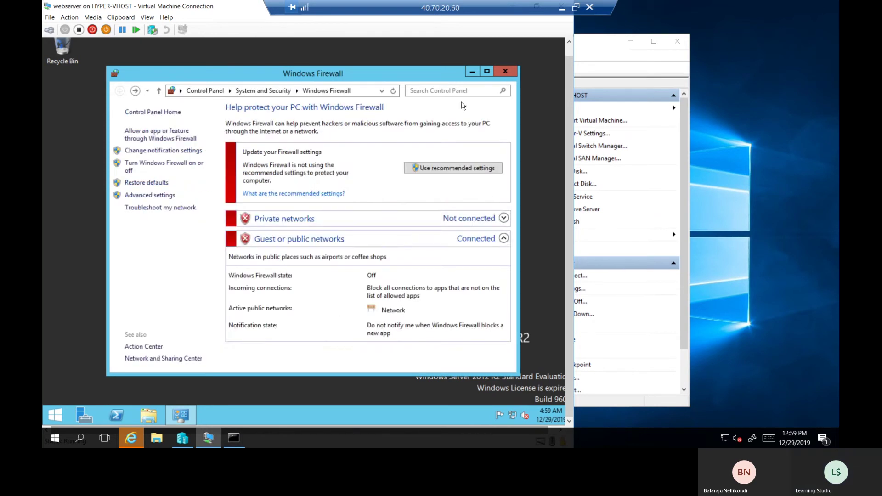
left_click(550, 72)
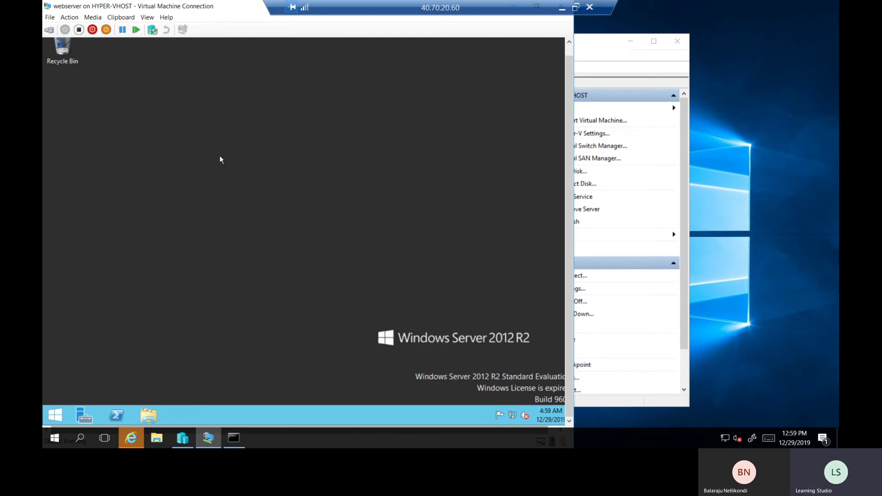
Open This PC's system properties from File Explorer
right_click(57, 417)
left_click(216, 285)
key("super+e")
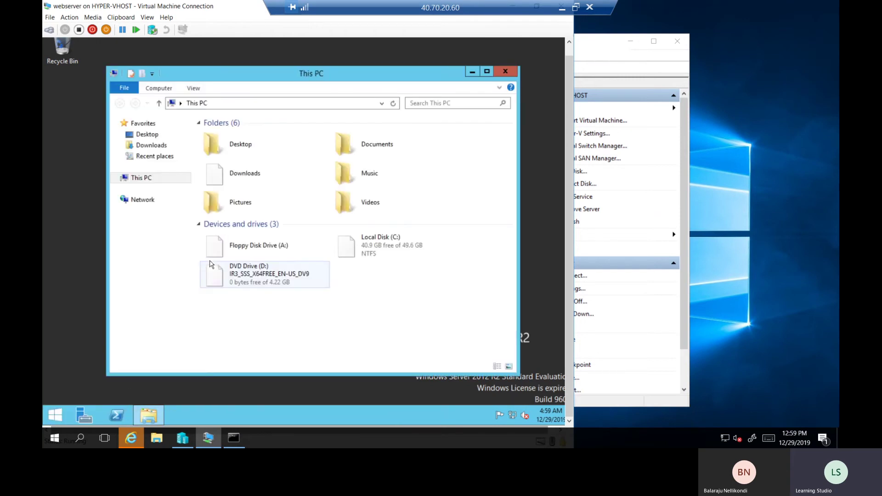
right_click(147, 179)
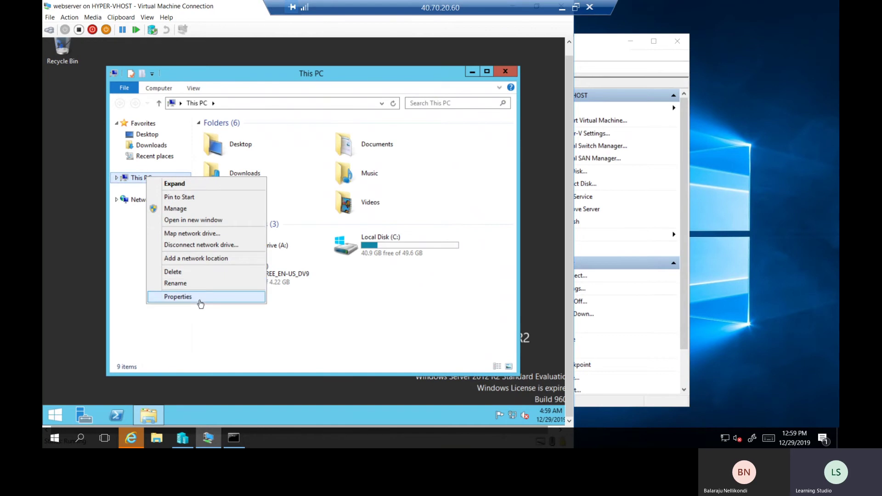
left_click(184, 296)
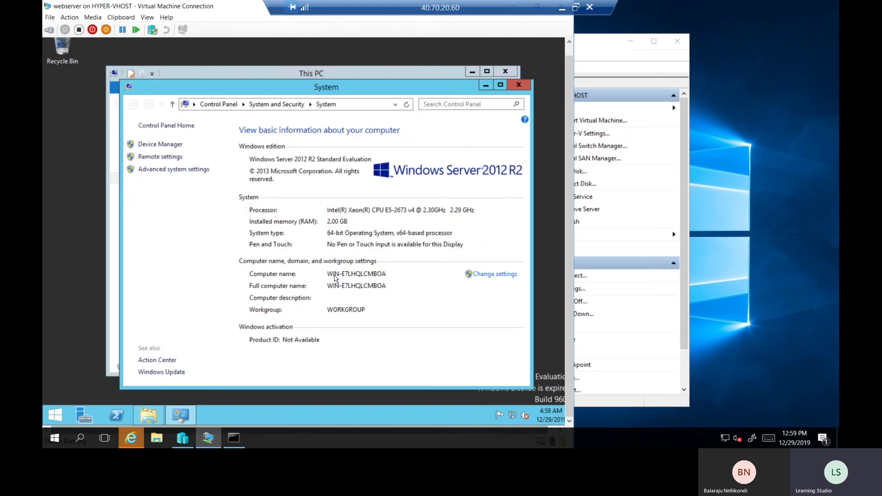
Change the computer name to webserver and restart the VM now
left_click(490, 275)
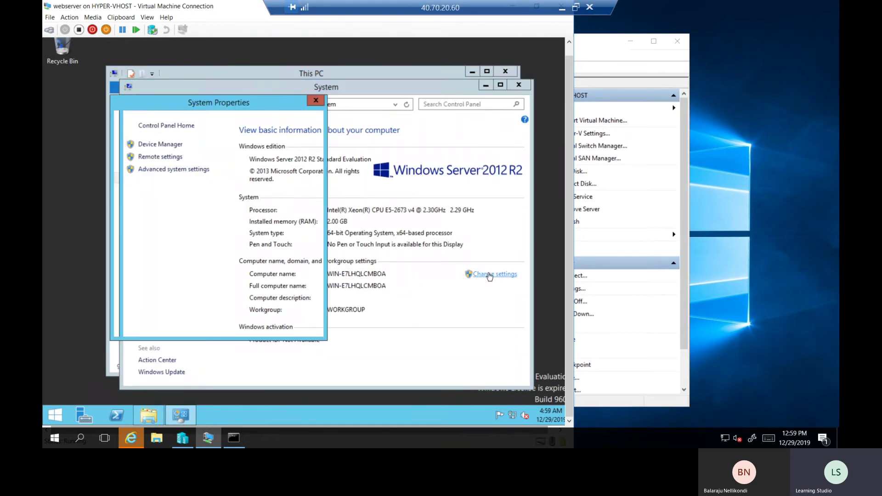
left_click(296, 222)
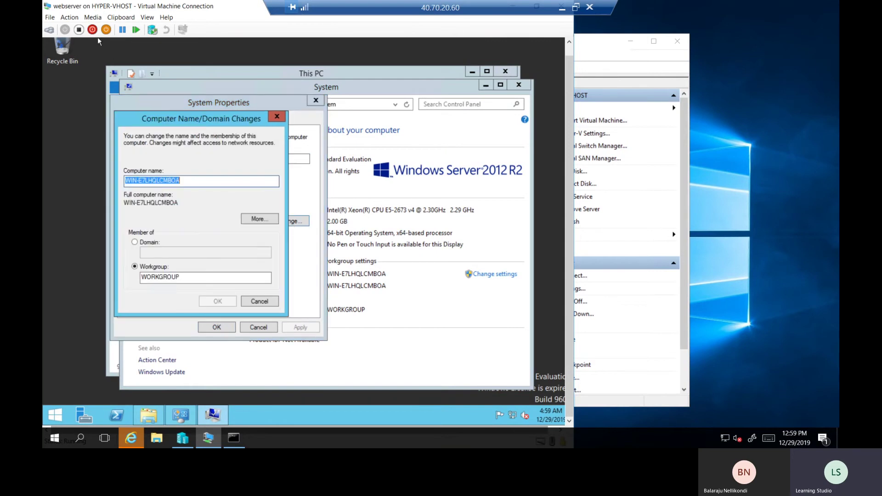
type("webserver")
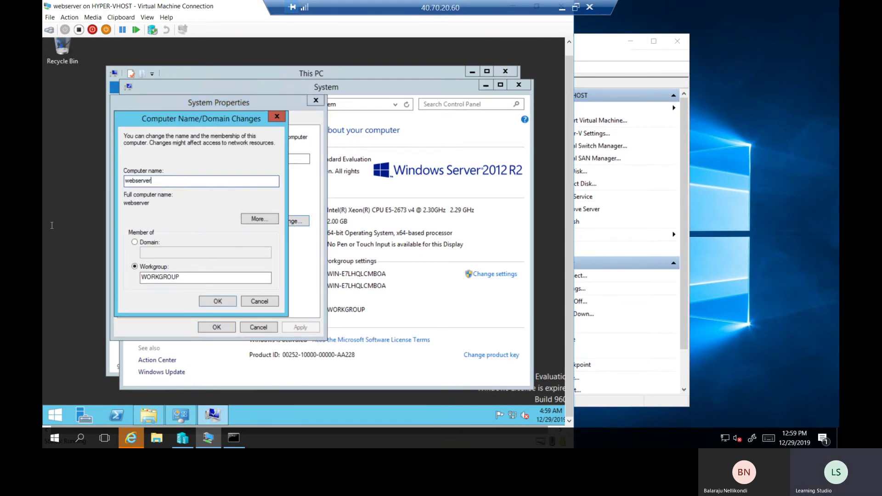
left_click(218, 301)
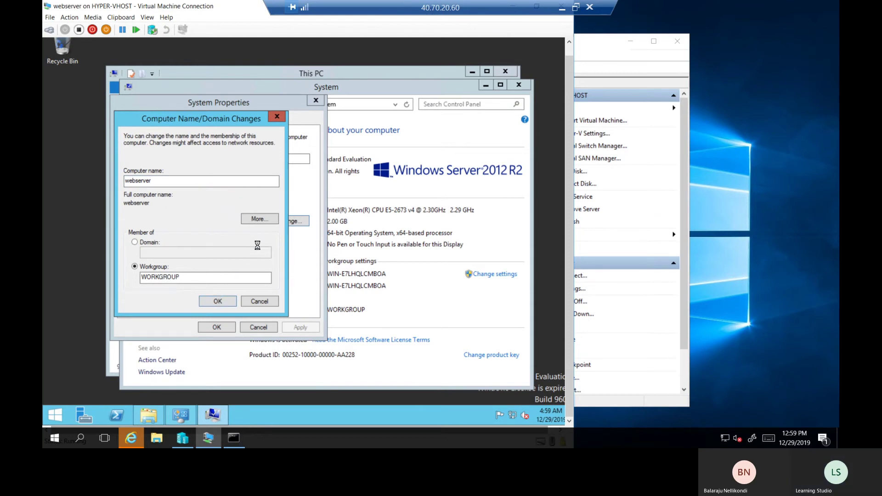
left_click(372, 237)
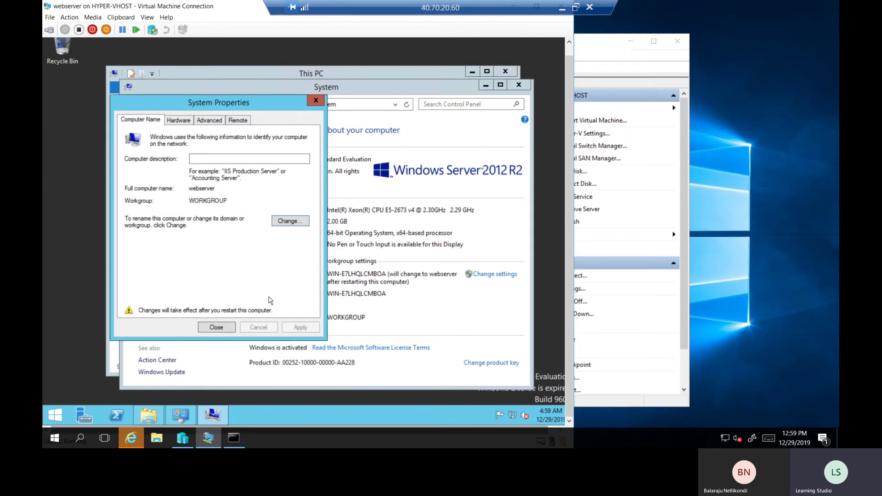
left_click(222, 328)
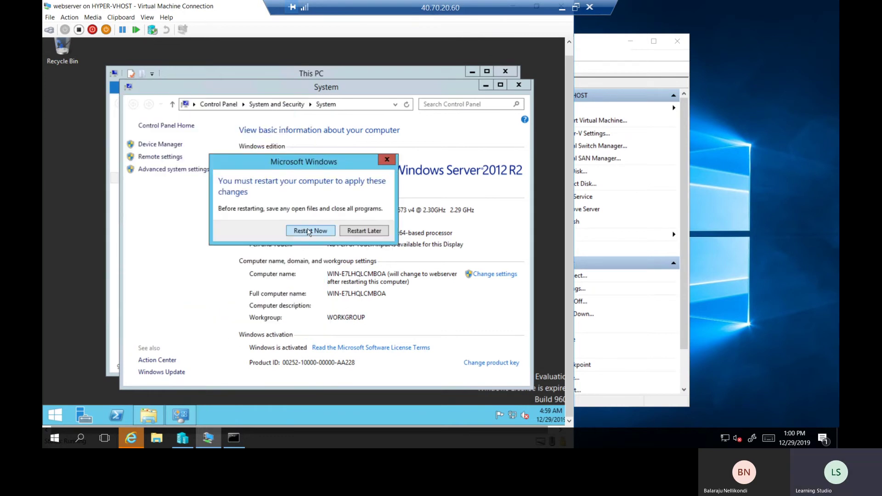
left_click(308, 232)
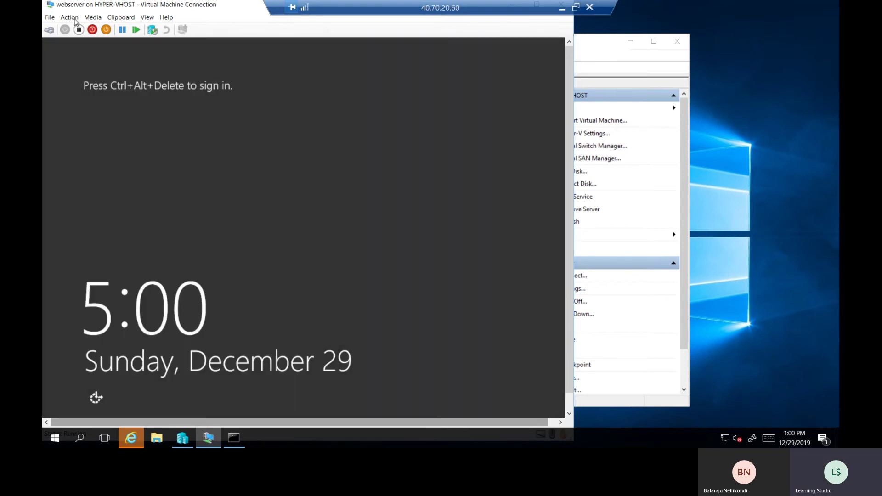
Send Ctrl+Alt+Delete from the Action menu and enter the Administrator password
left_click(69, 17)
left_click(87, 29)
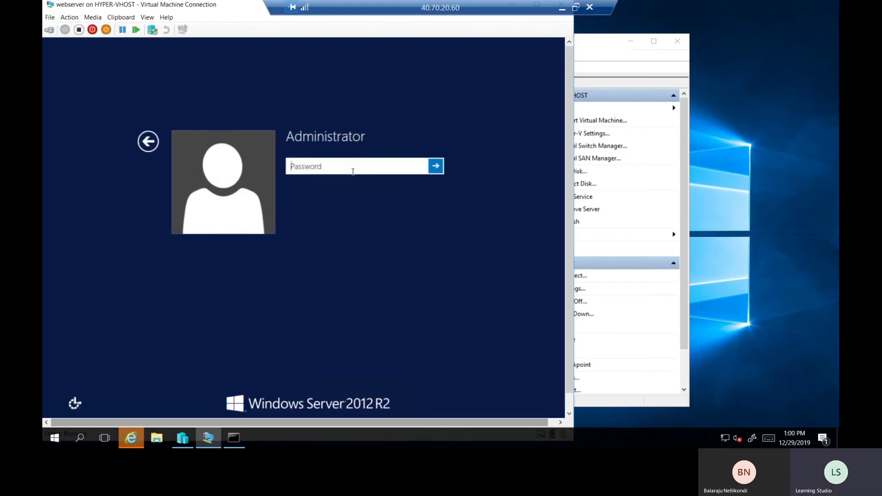
type("••••••")
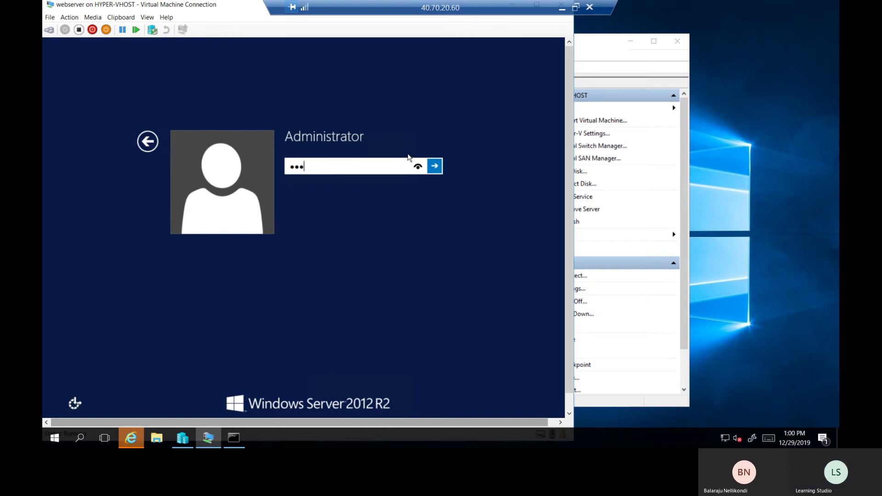
type("•••••••••")
key("Return")
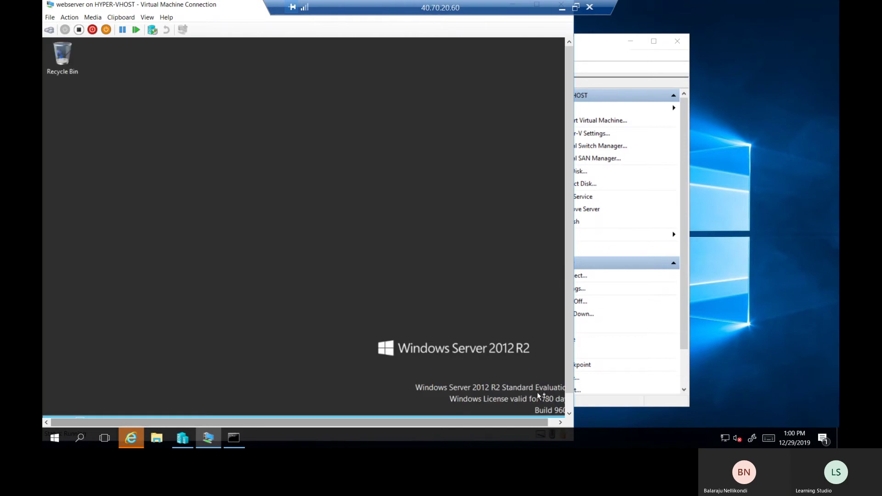
Choose Add roles and features in Server Manager and dismiss the inventory-collection notice
left_click(571, 402)
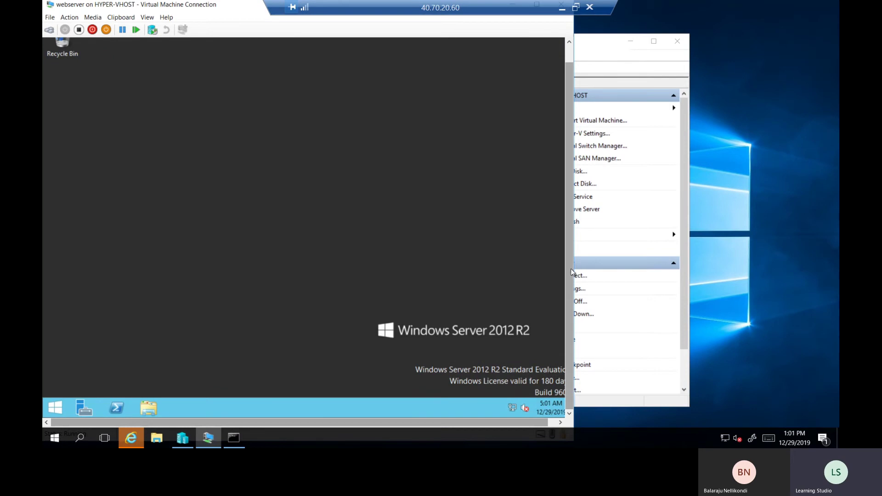
scroll(571, 244, "up", 1)
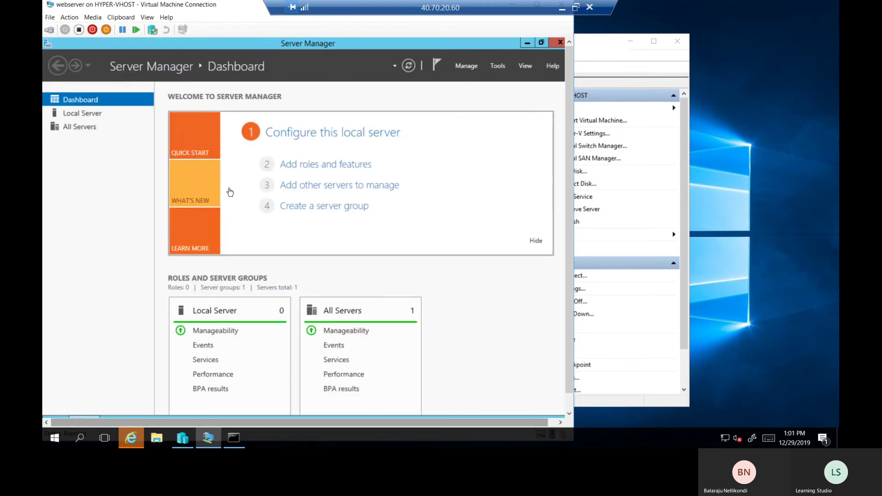
left_click(321, 165)
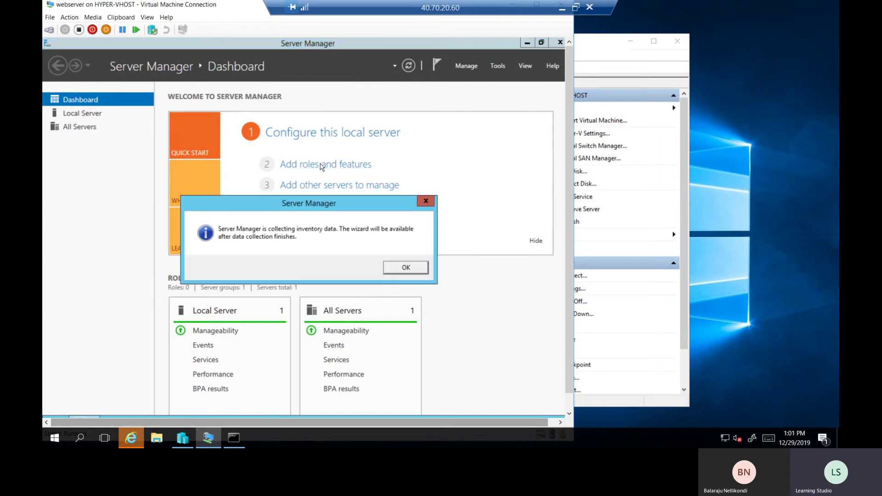
left_click(401, 270)
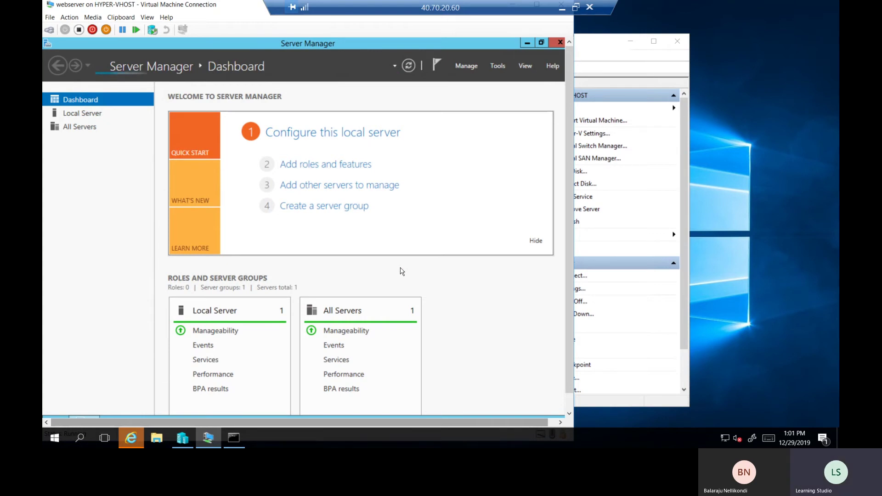
Select Web Server (IIS) with its management tools in the wizard and start installing
left_click(346, 165)
left_click(386, 373)
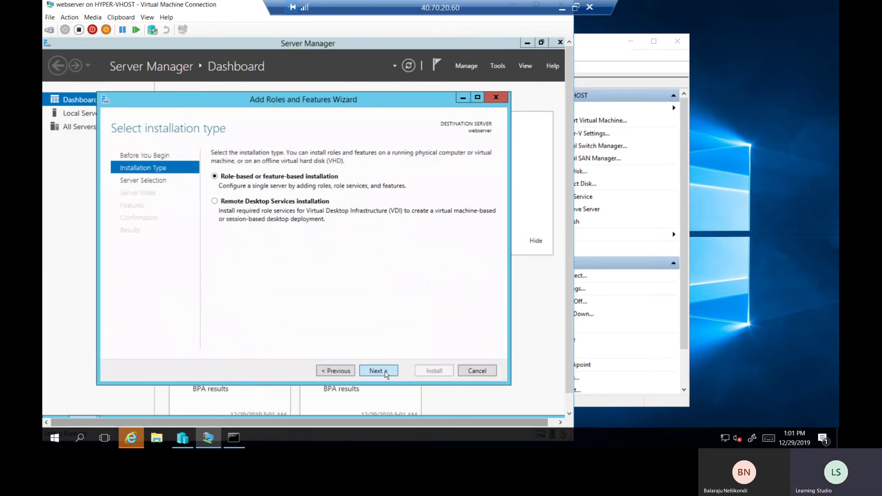
key("Return")
key("Return")
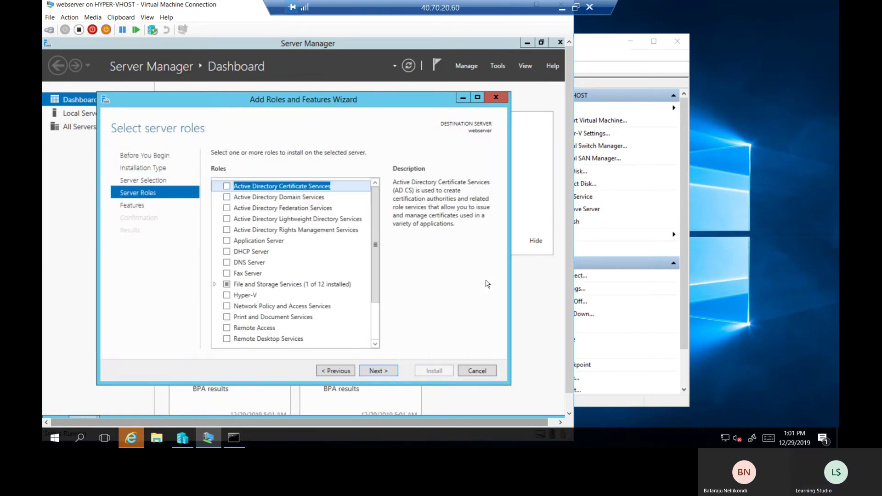
scroll(375, 317, "down", 2)
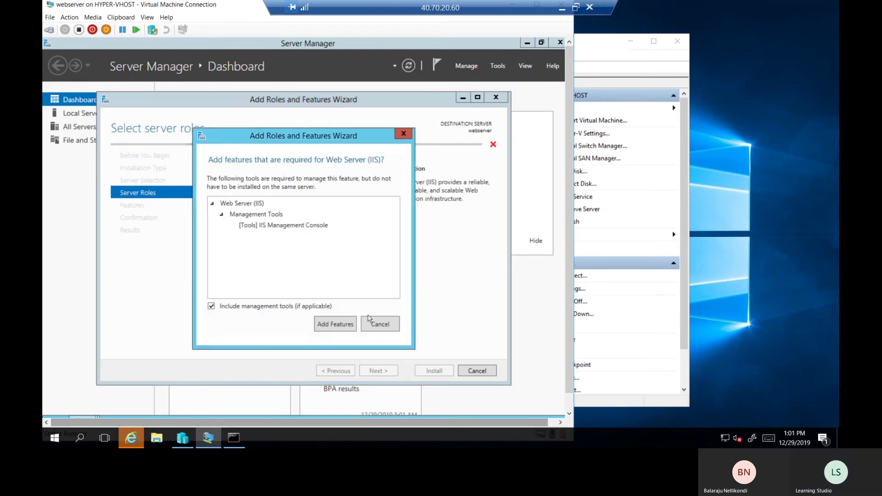
key("Return")
left_click(385, 372)
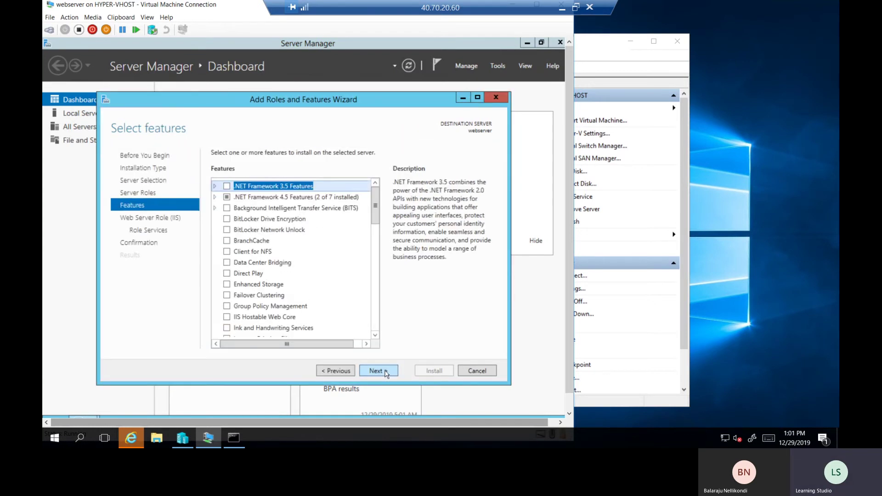
left_click(386, 372)
left_click(385, 372)
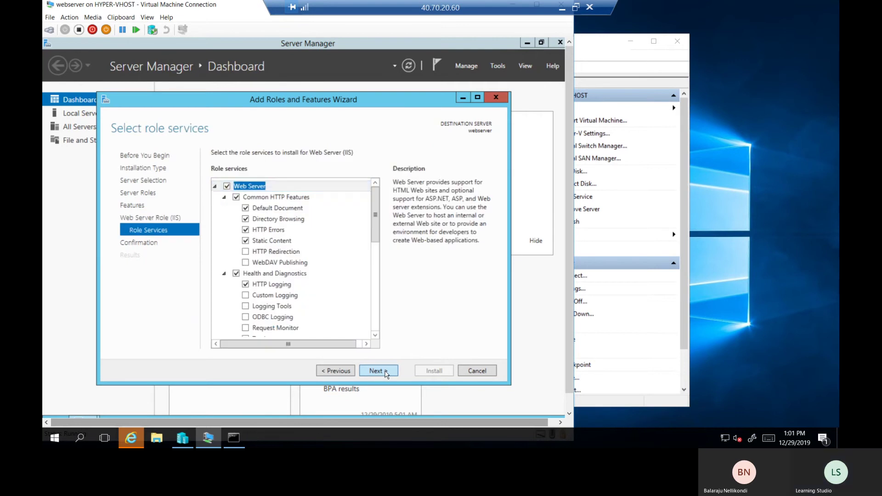
left_click(386, 372)
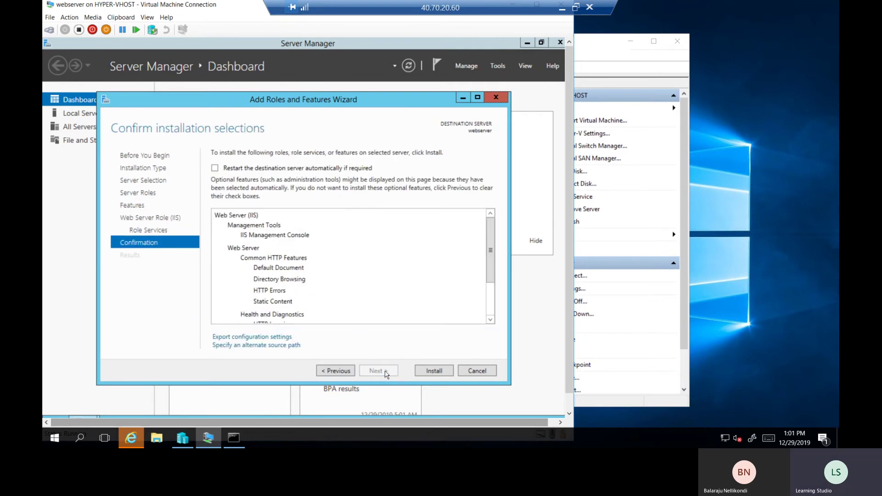
left_click(434, 371)
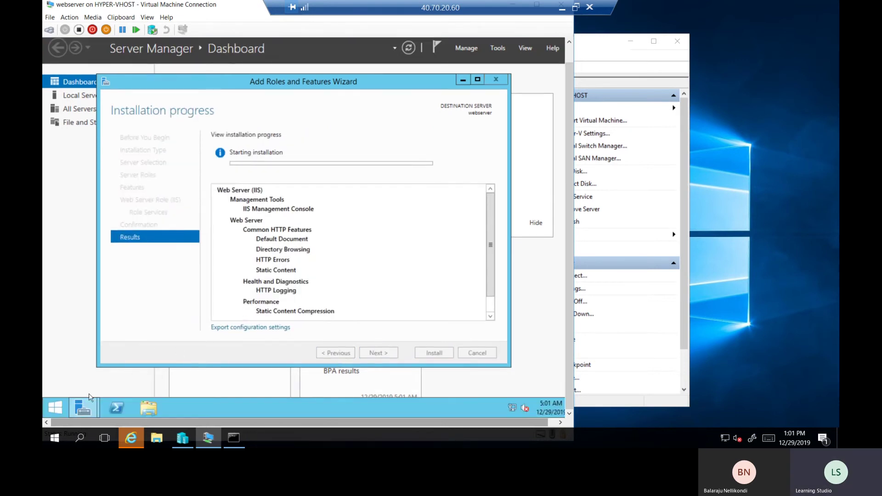
Launch Notepad through the Run box with notepad
right_click(53, 410)
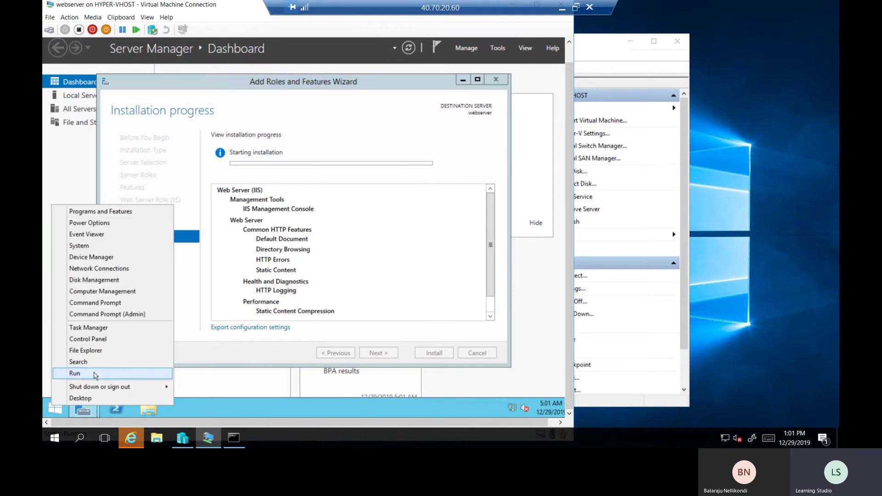
left_click(95, 375)
type("no")
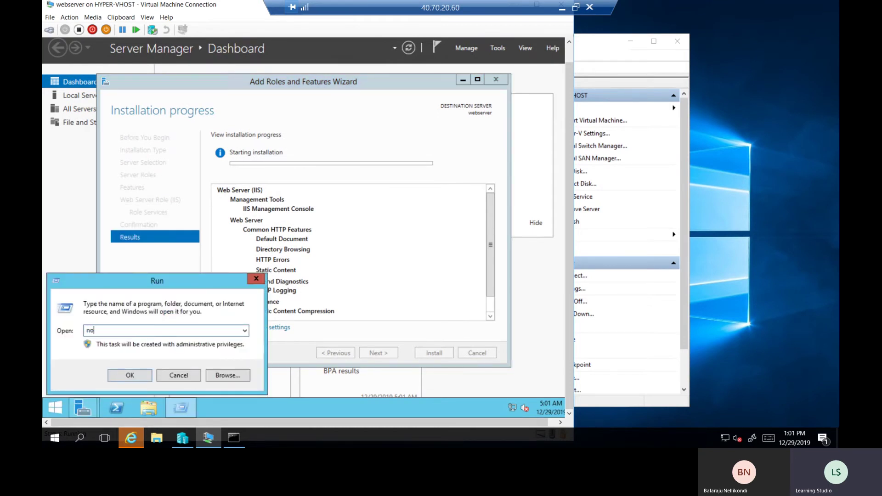
type("tepad")
key("Return")
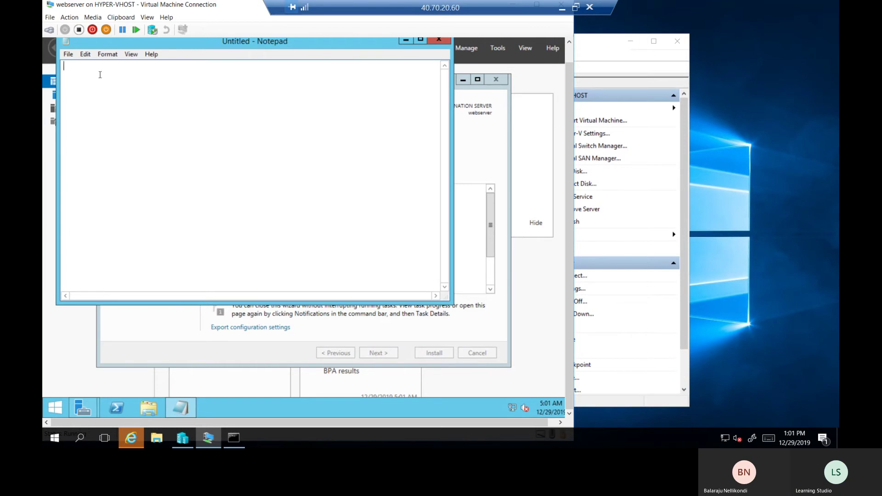
Set Notepad's font size to 18
left_click(110, 56)
left_click(114, 77)
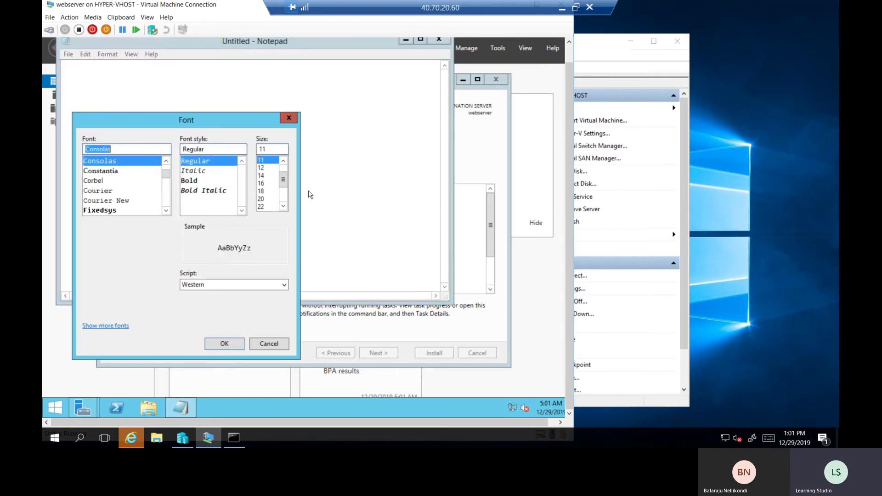
left_click(263, 191)
key("Return")
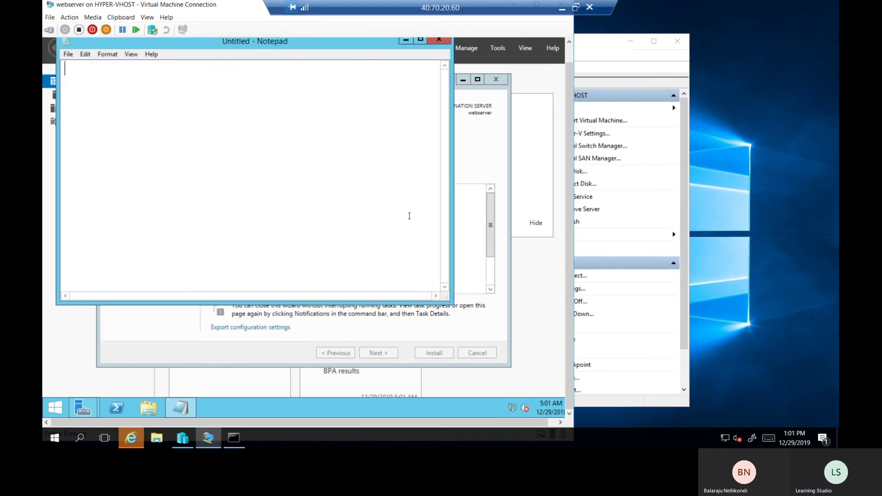
Type the <HTML> opening line and a <Title>Azure Migrate</Title> line
type("<>")
key("Left")
type("HTML")
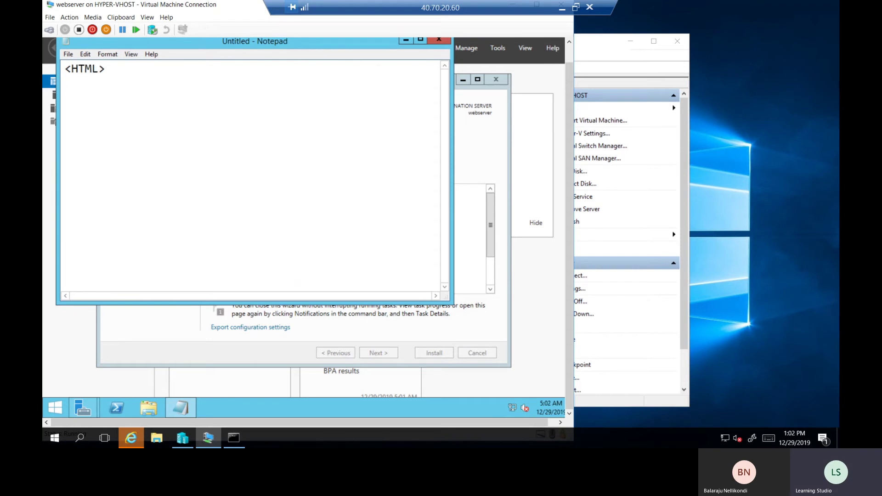
key("End")
key("Return")
type("<>")
key("Left")
type("Title")
type("Azure Migrate <>/Title")
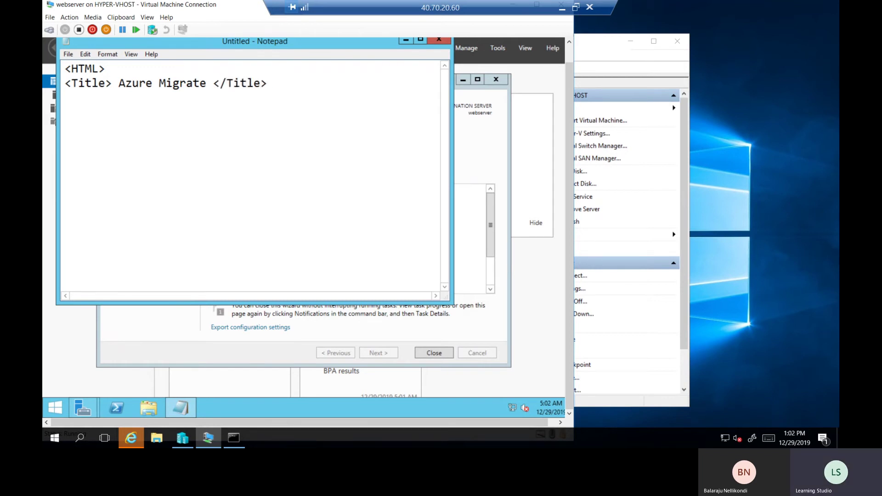
key("End")
key("Return")
Add a Body line about migrating this VM from Onpremises Hyper-V Server to Azure, then close Body and HTML
type("<>")
key("Left")
type("Body> THis is th")
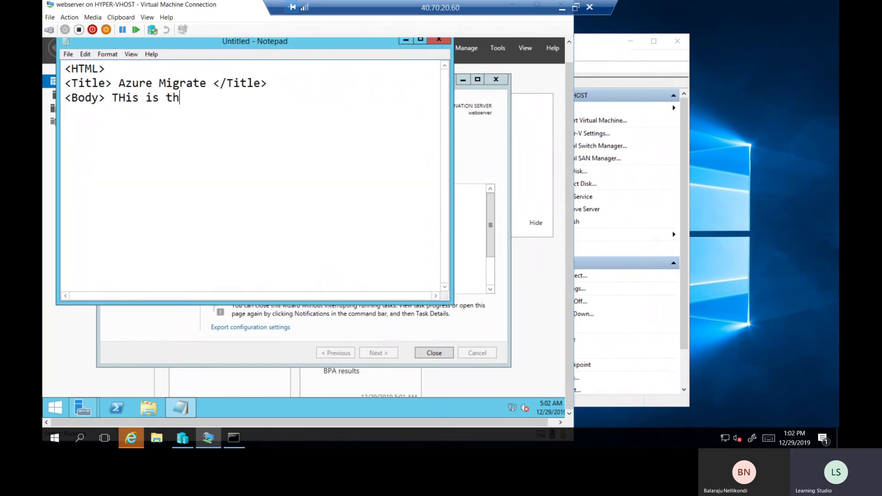
key("BackSpace")
key("BackSpace")
key("BackSpace")
key("BackSpace")
key("BackSpace")
key("BackSpace")
key("BackSpace")
key("BackSpace")
key("BackSpace")
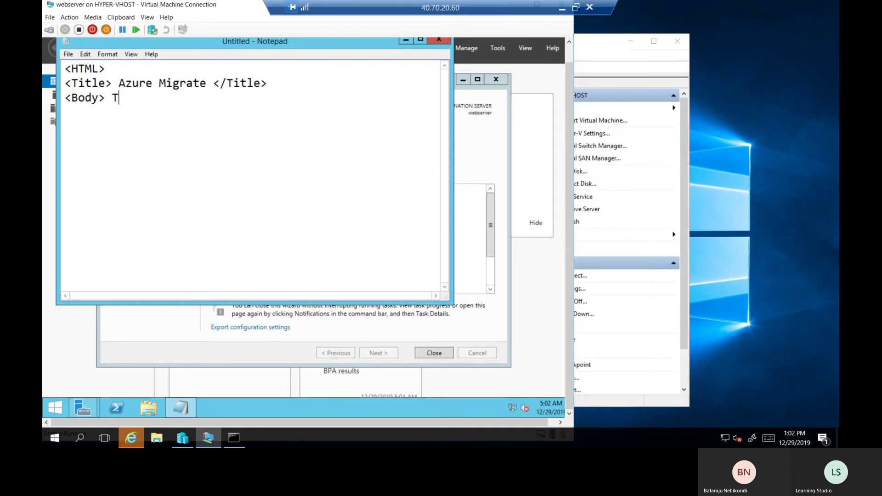
type("his is the")
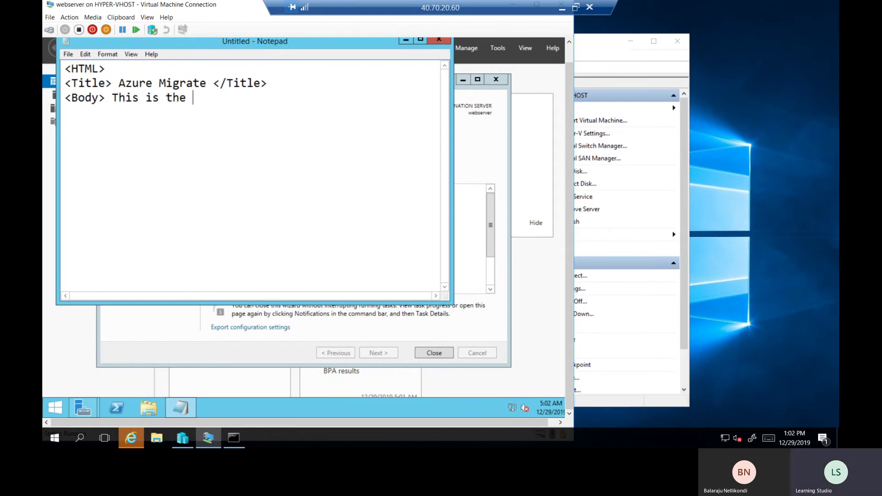
type(" Virtual ")
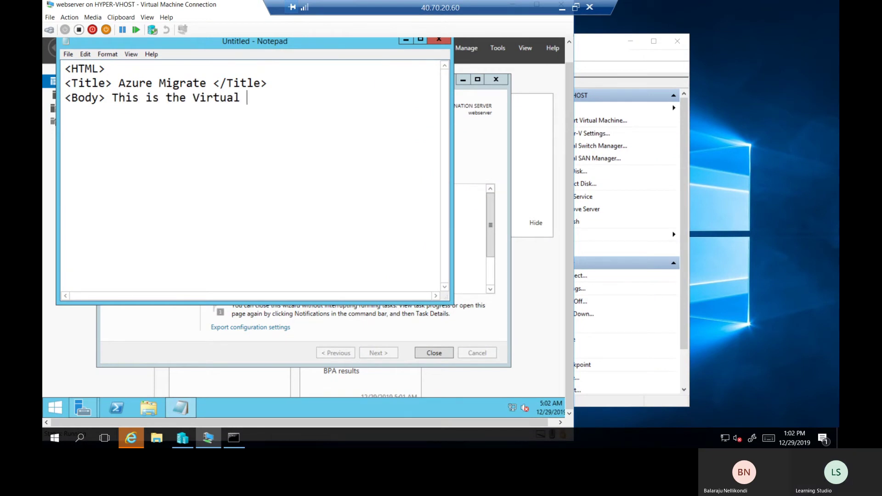
type("Machine tha")
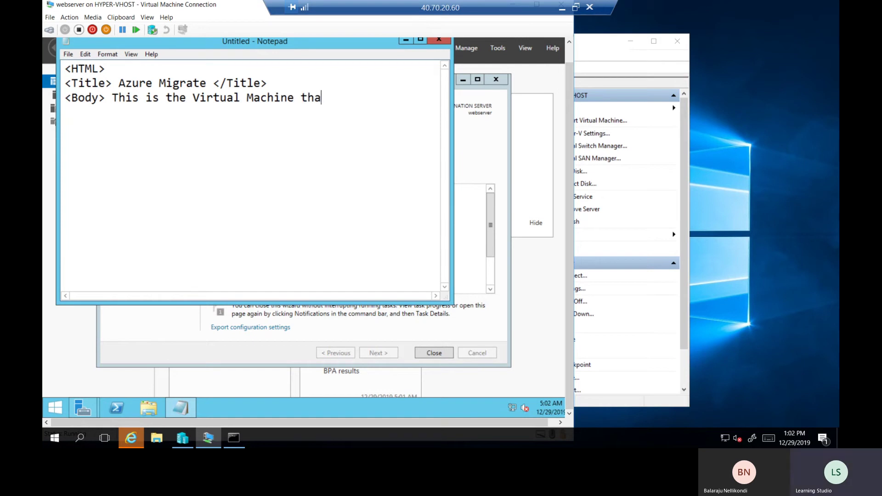
type("t we are try")
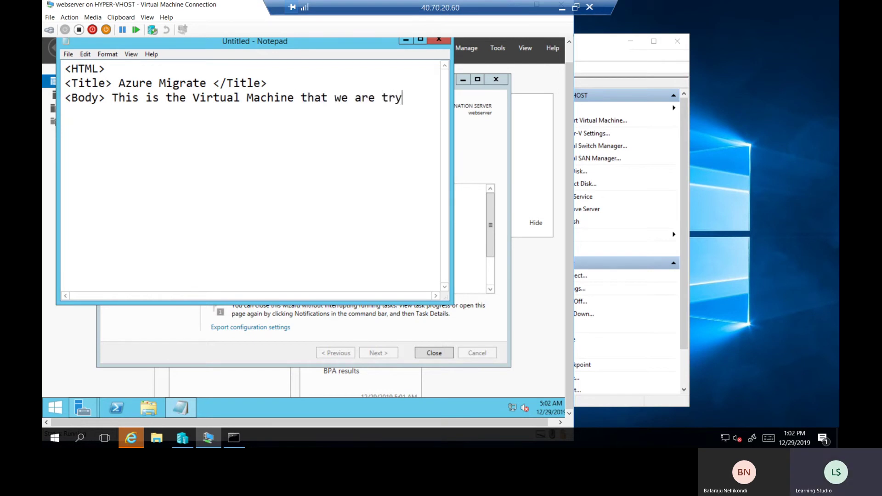
type("ing to migrate fr")
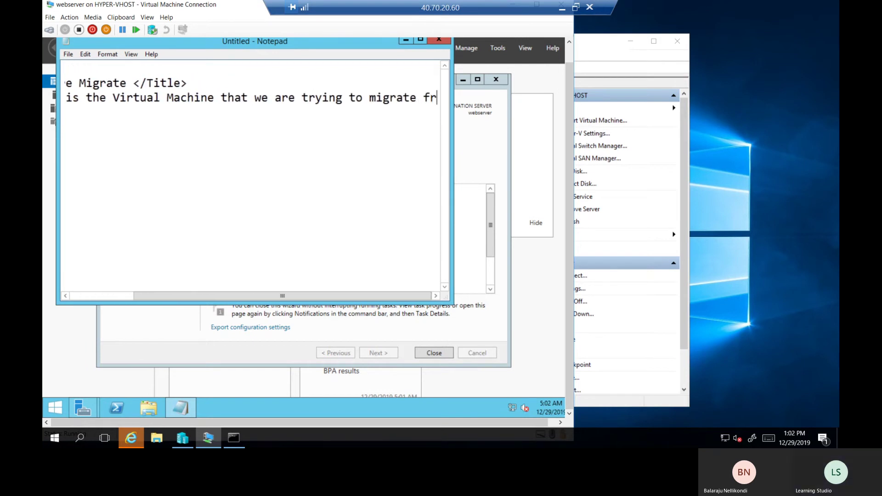
type("om Onprem")
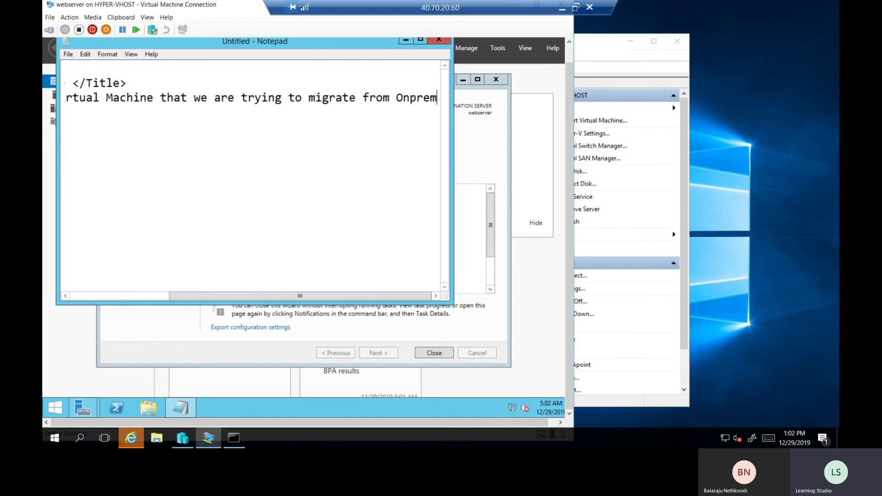
type("ises Hyper-")
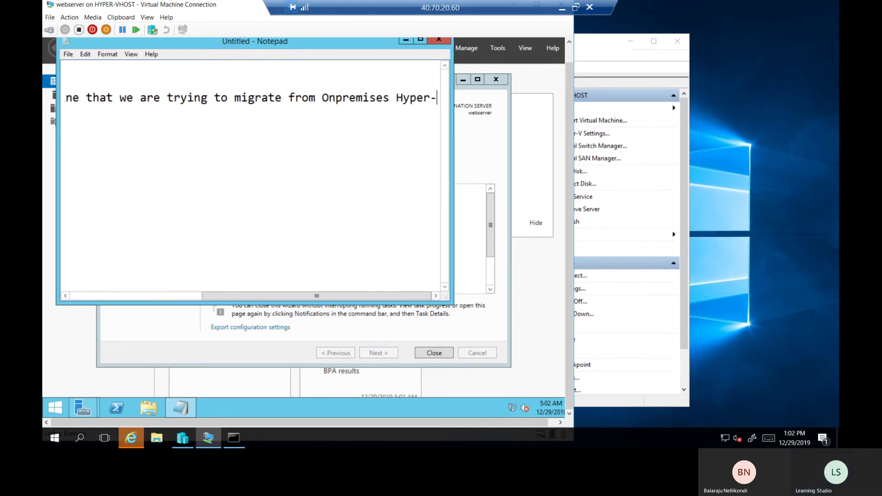
type("V Server to Azyre")
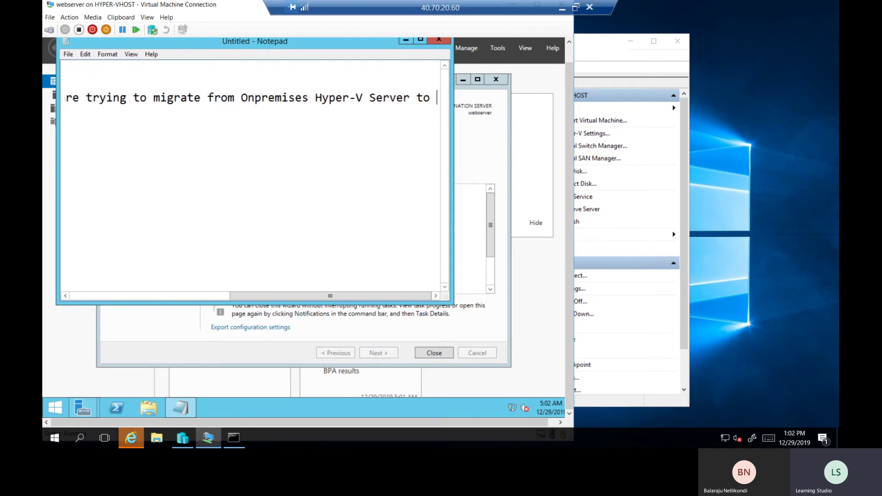
key("BackSpace")
key("BackSpace")
key("BackSpace")
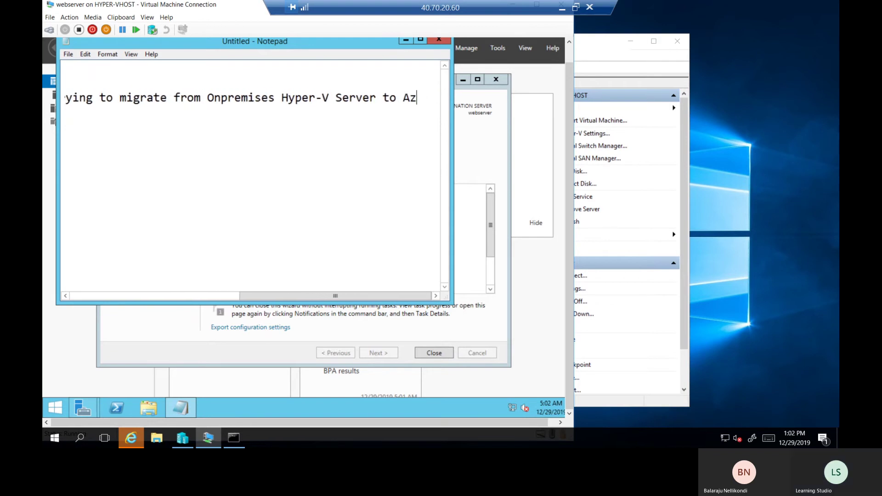
type("ure <>")
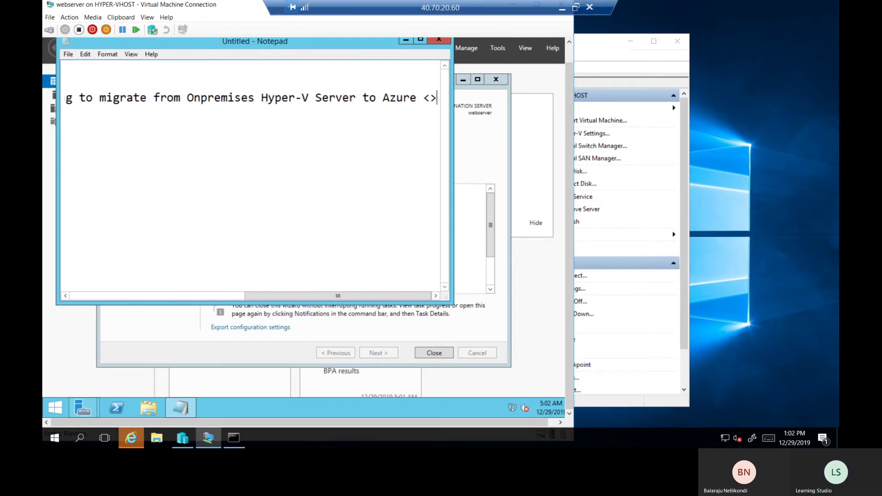
key("Left")
type("/Body")
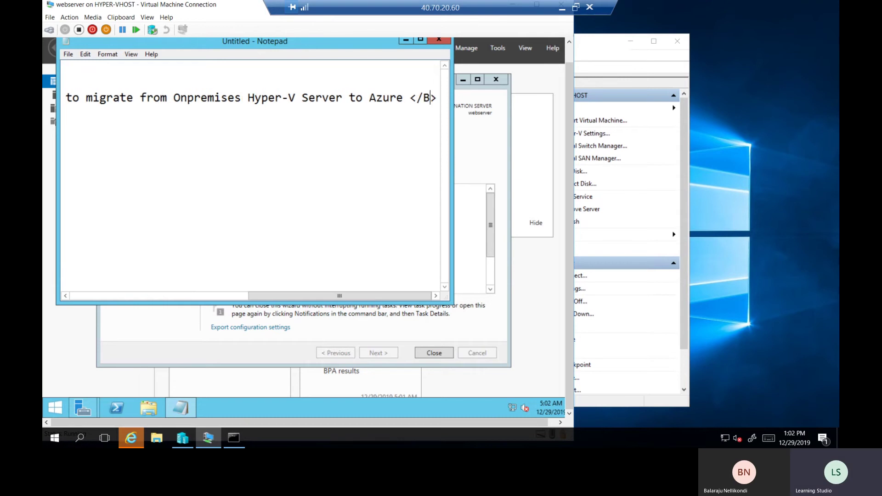
key("Return")
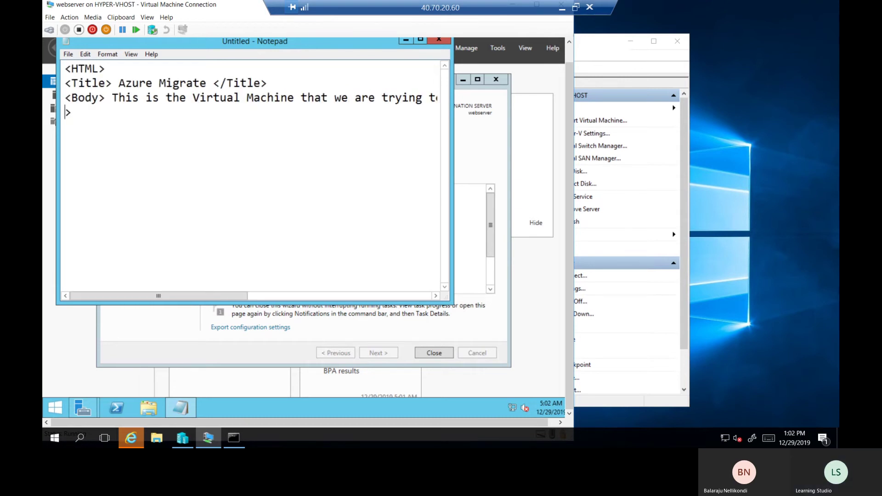
key("BackSpace")
key("Return")
type("<>")
type("/HTML")
Turn on Word Wrap and wrap the body sentence in <B><H1>…</H1></B>, removing a stray B
left_click(107, 54)
left_click(114, 67)
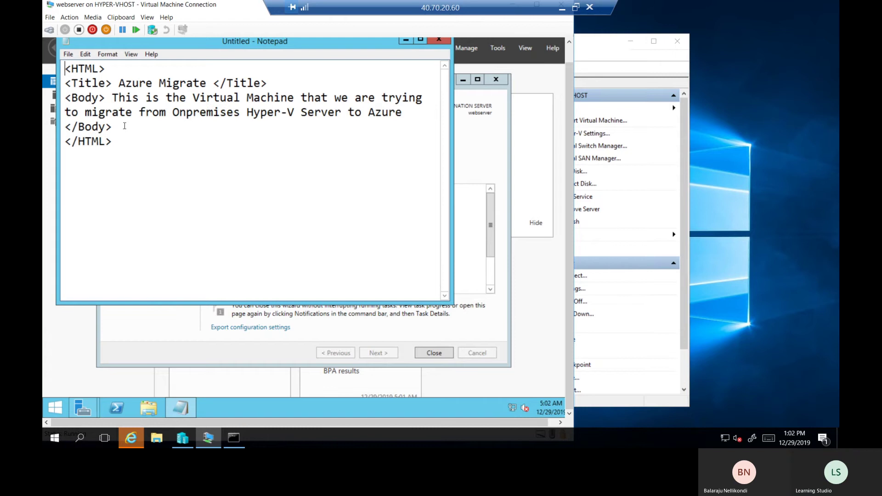
left_click(111, 98)
type("<>")
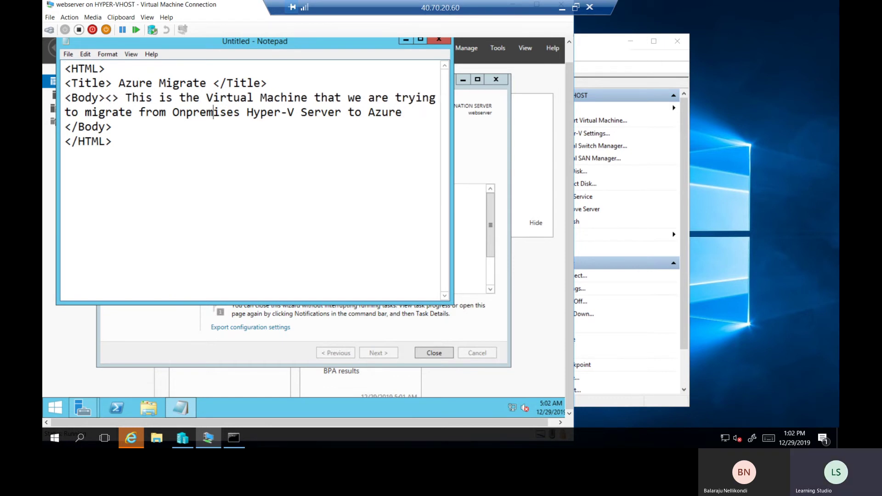
type("B")
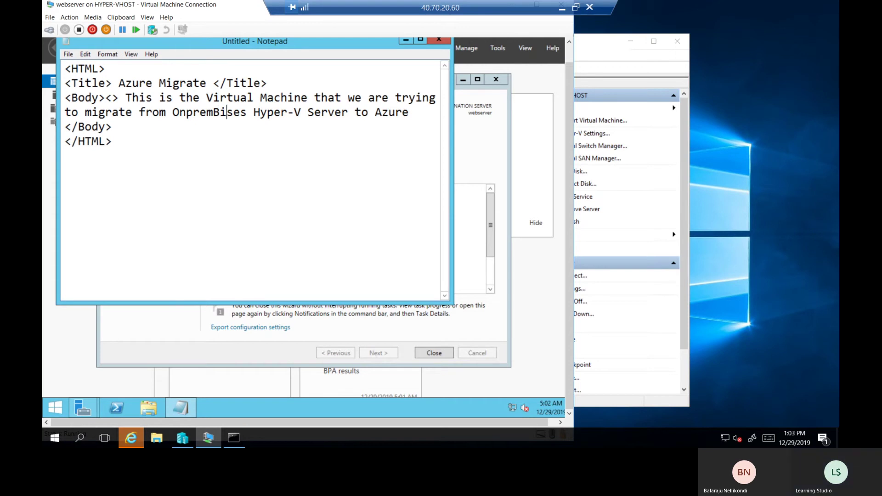
key("BackSpace")
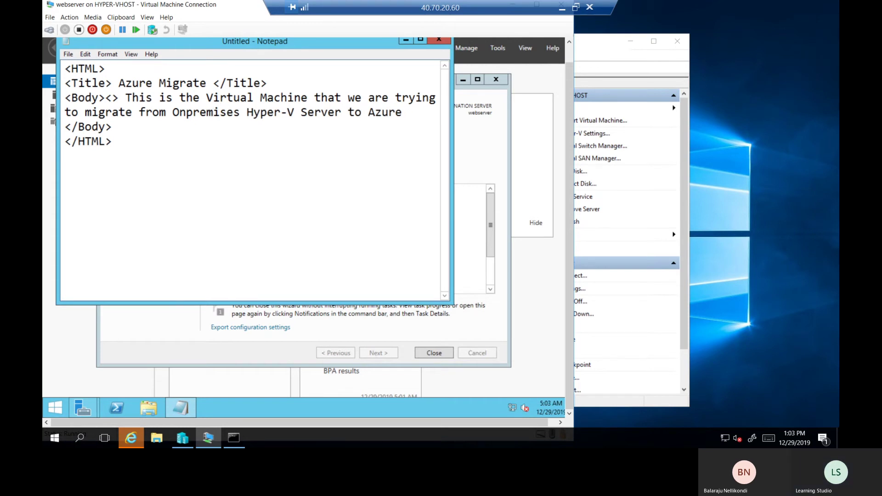
left_click(114, 97)
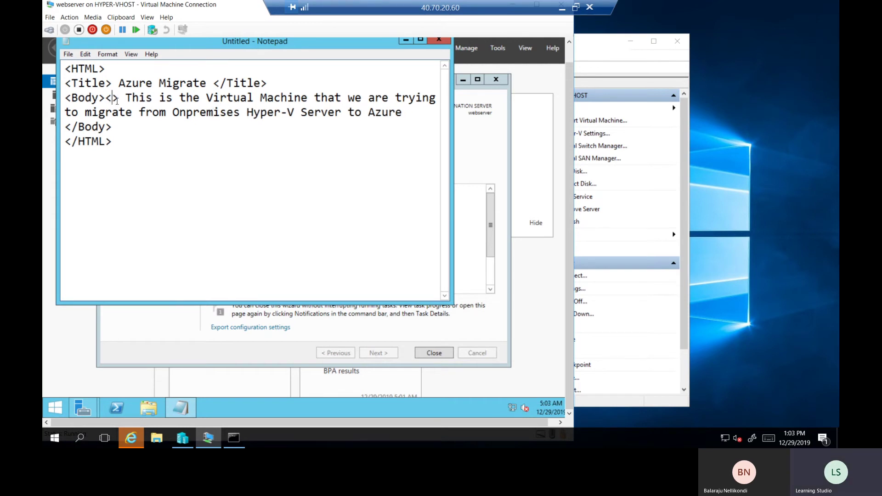
type("B")
key("Right")
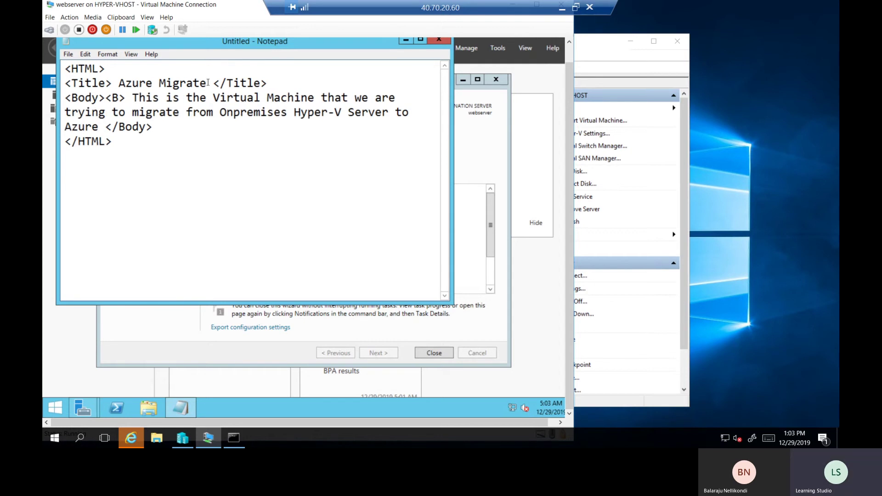
type("<B><H1")
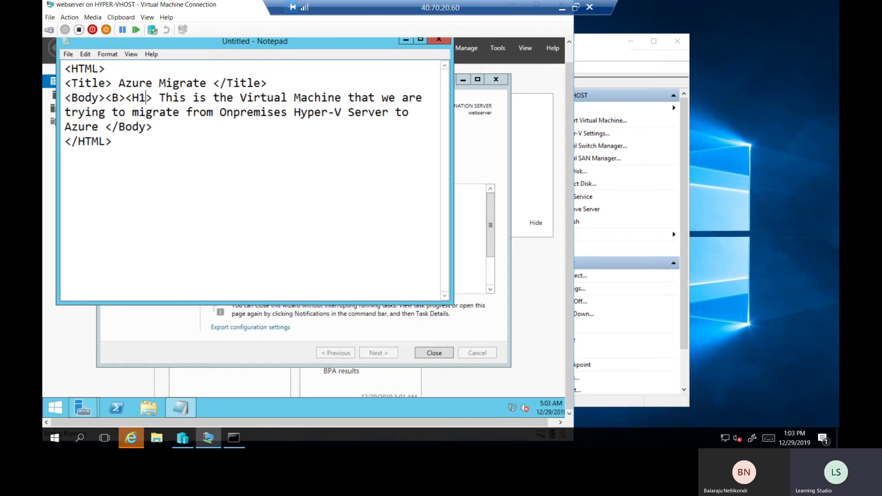
left_click(105, 127)
type("<>")
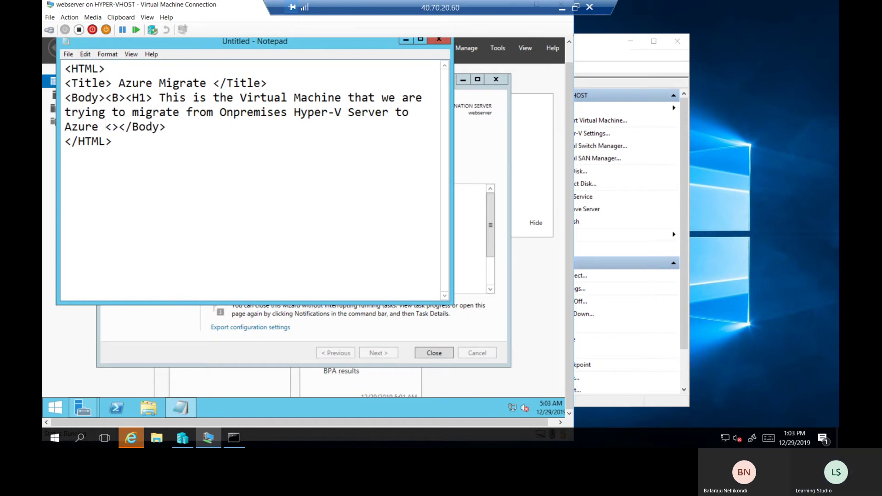
type("/H1")
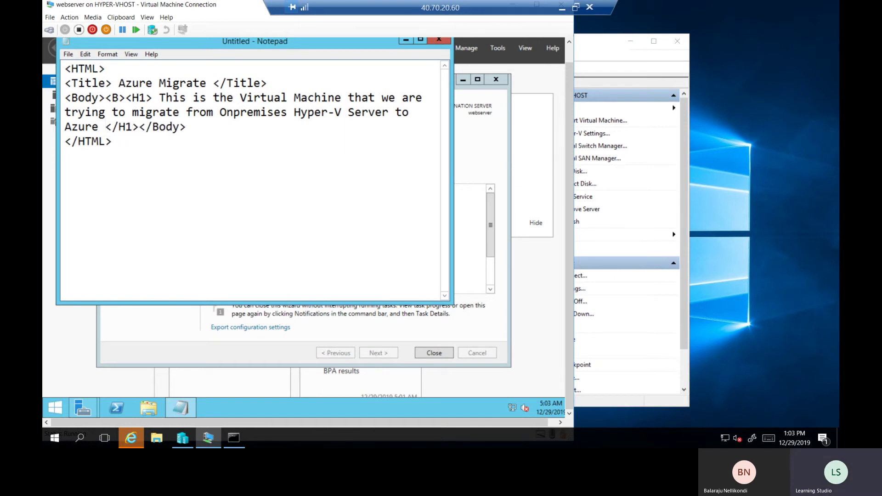
type("<>")
key("Left")
type("/")
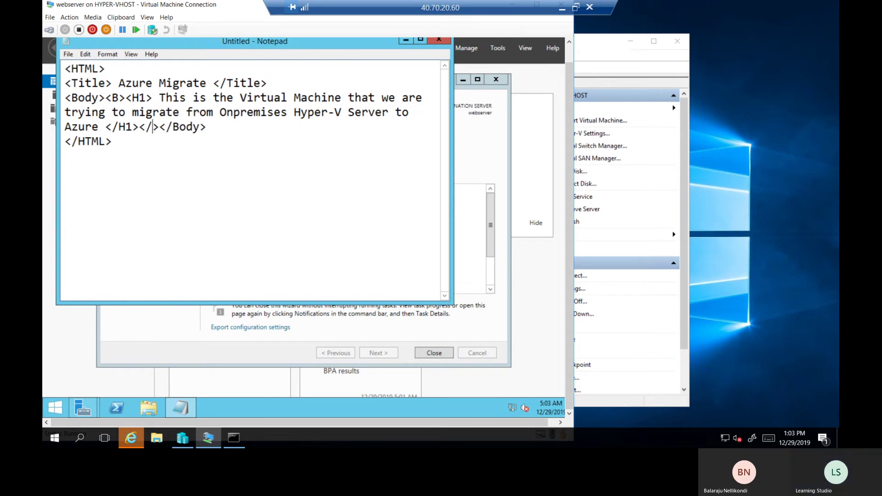
type("B")
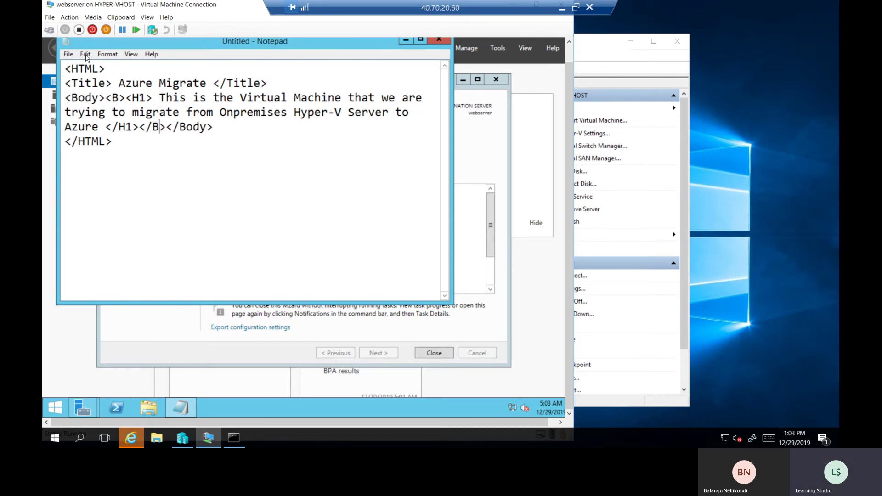
Append v2.0 to the page title so it reads Azure Migrate v2.0
left_click(118, 147)
left_click_drag(171, 158, 118, 84)
left_click(118, 84)
left_click_drag(193, 84, 206, 84)
left_click(207, 84)
type("v2.0")
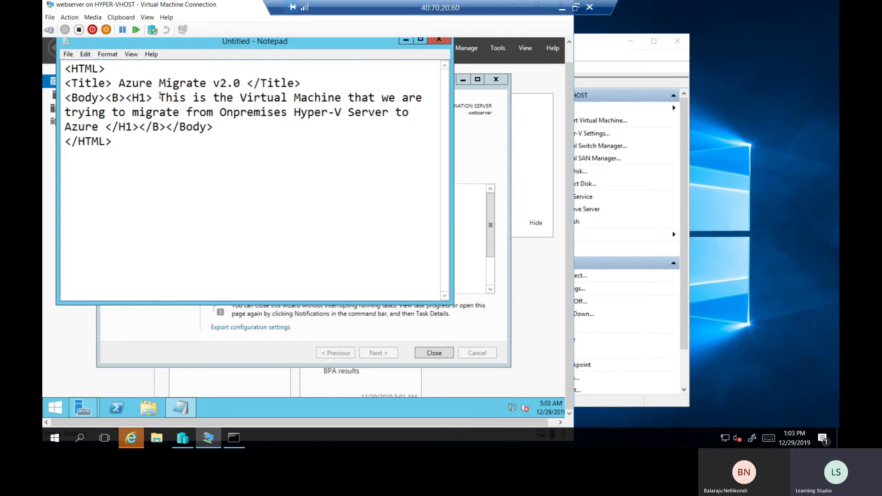
left_click_drag(159, 98, 115, 130)
left_click(115, 131)
Bring the Add Roles and Features wizard forward and close it once installation succeeds
mouse_move(89, 406)
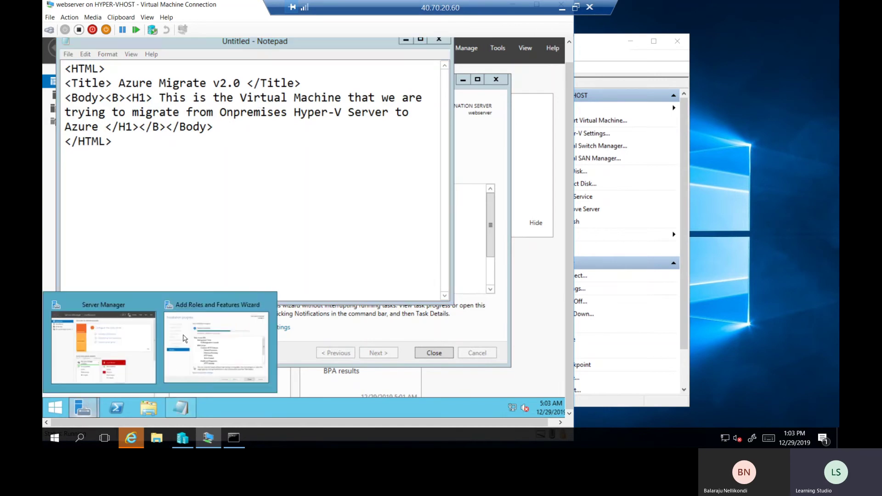
left_click(219, 325)
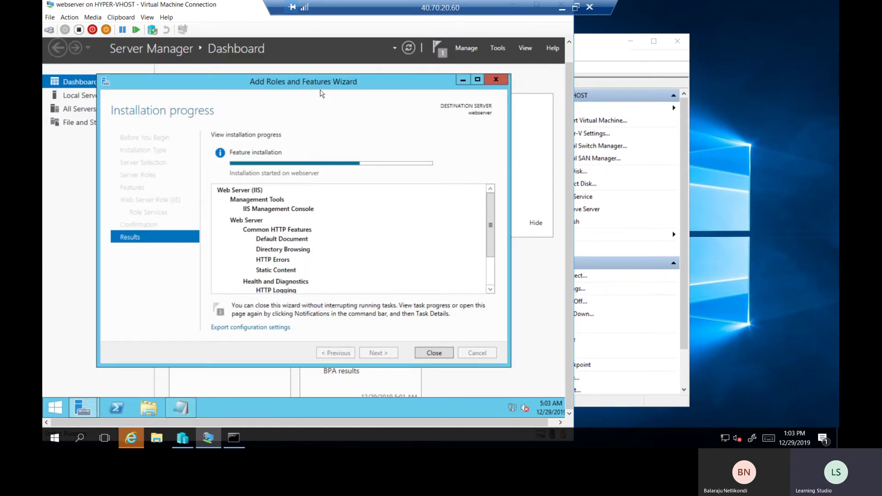
left_click_drag(321, 88, 342, 92)
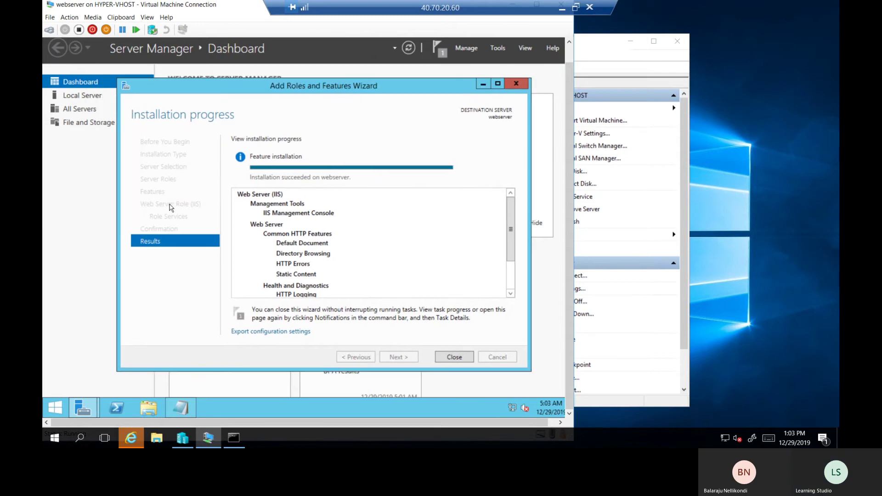
left_click(461, 359)
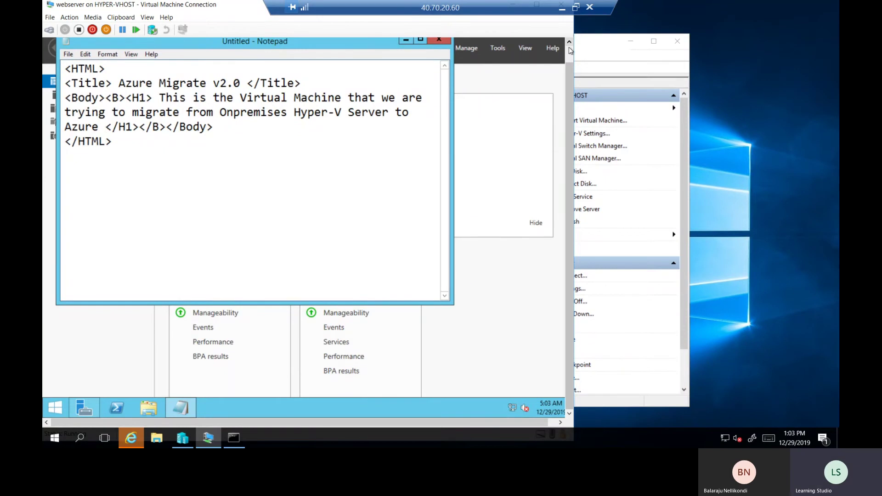
scroll(569, 47, "up", 1)
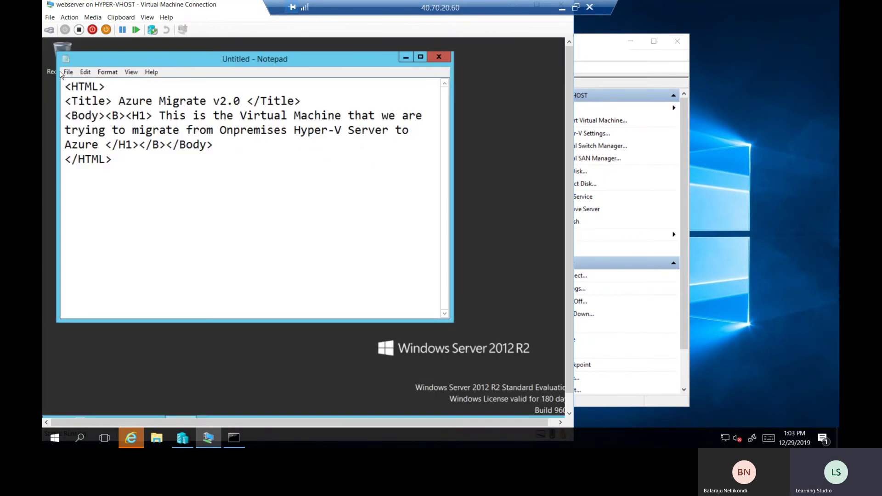
Save the HTML page as index.html in C:\inetpub\wwwroot
left_click(67, 73)
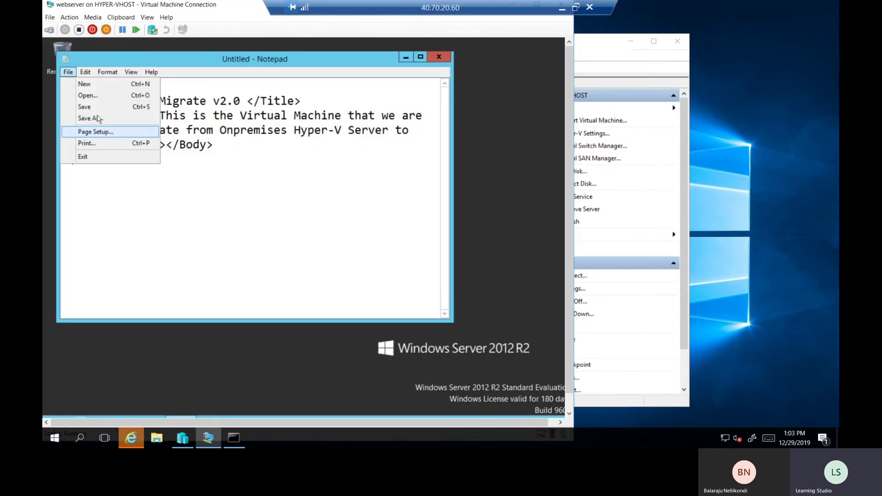
left_click(94, 118)
left_click(95, 193)
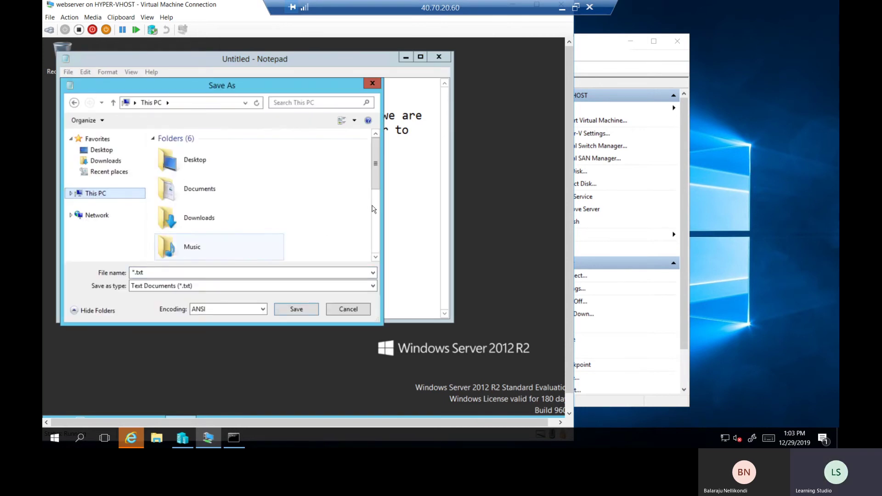
left_click(376, 225)
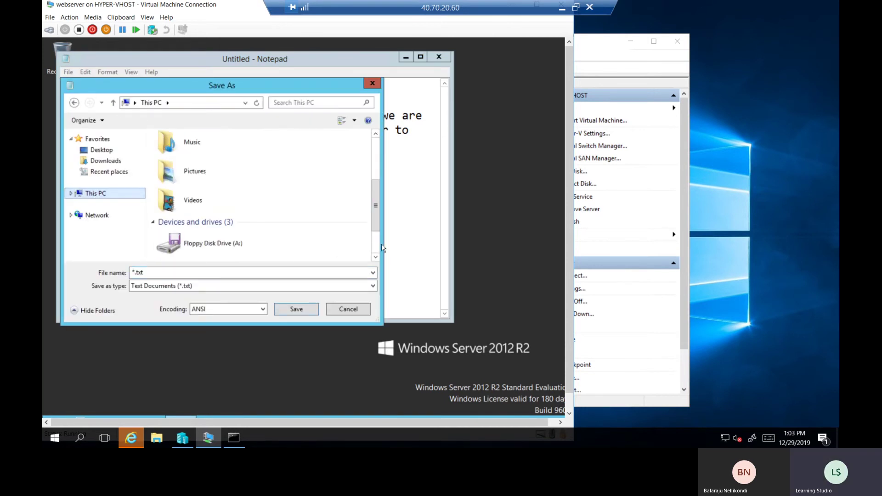
left_click(374, 246)
left_click(235, 222)
double_click(235, 222)
double_click(174, 151)
double_click(179, 195)
left_click(168, 272)
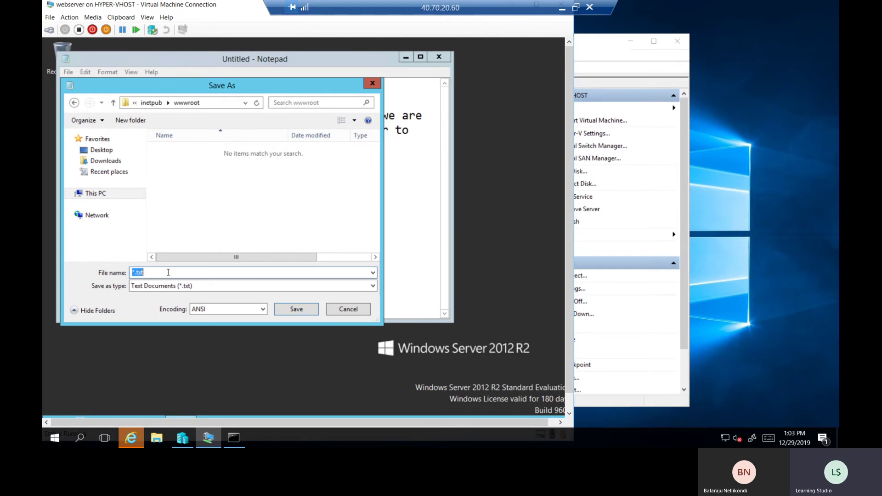
type("index.html")
key("Return")
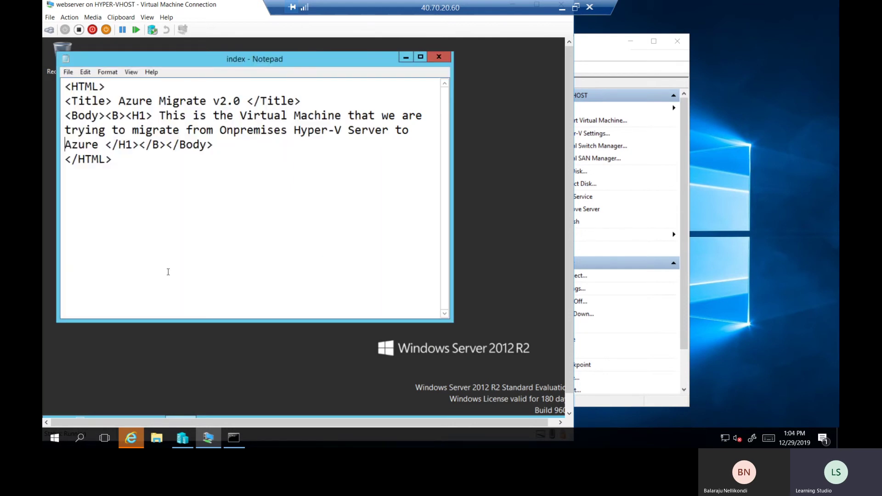
Close Notepad and launch Internet Explorer by running iexplore
left_click(438, 57)
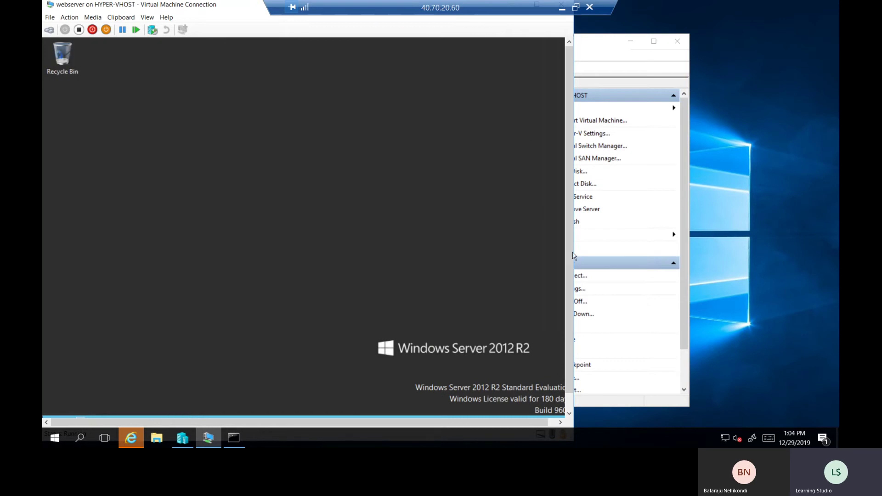
scroll(205, 326, "down", 1)
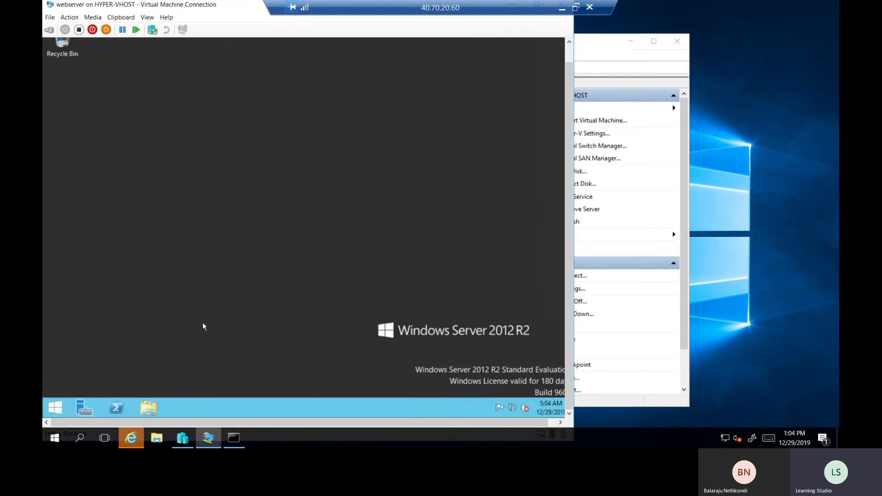
right_click(51, 407)
type("riexplore")
key("Return")
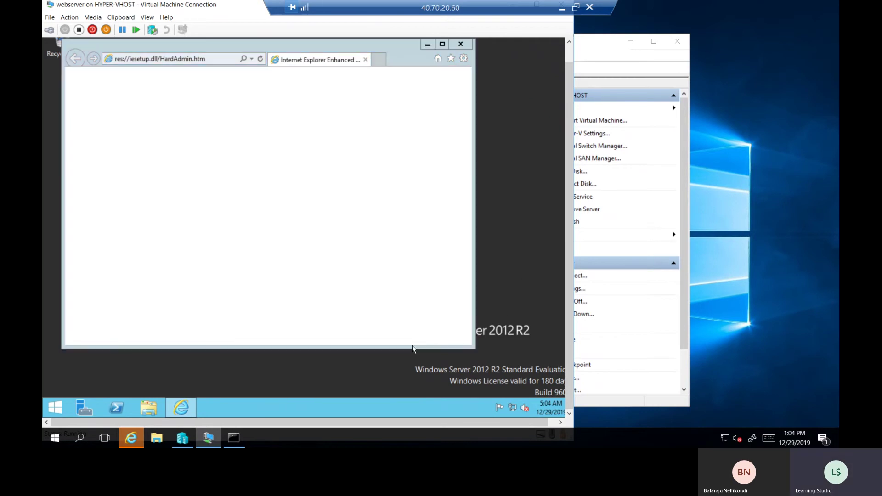
Accept recommended IE settings, browse to google.com and dismiss the security alerts
left_click(247, 162)
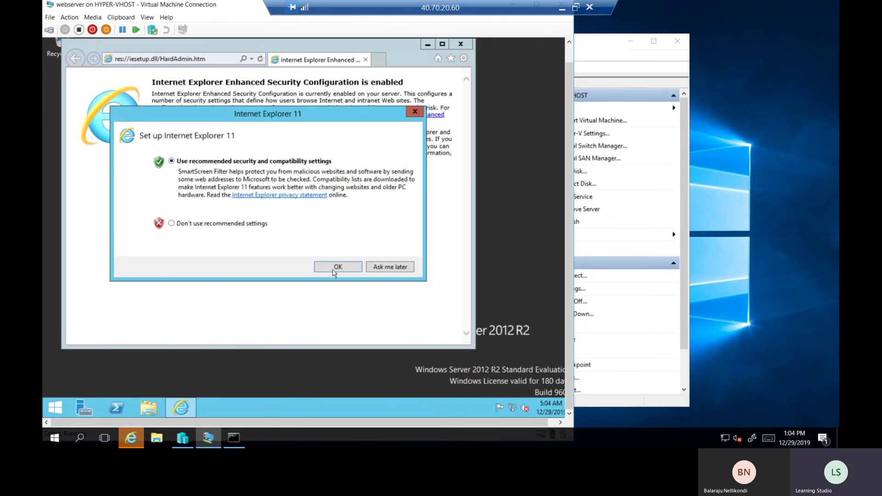
left_click(334, 266)
left_click(197, 59)
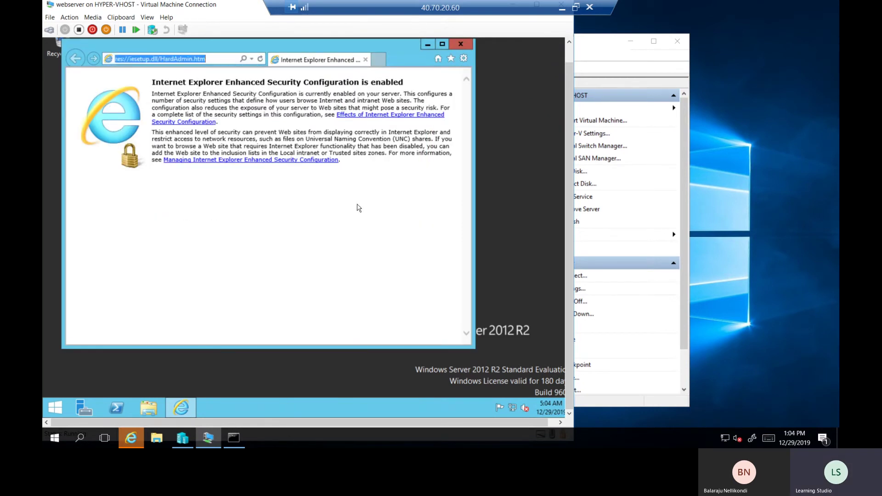
type("google")
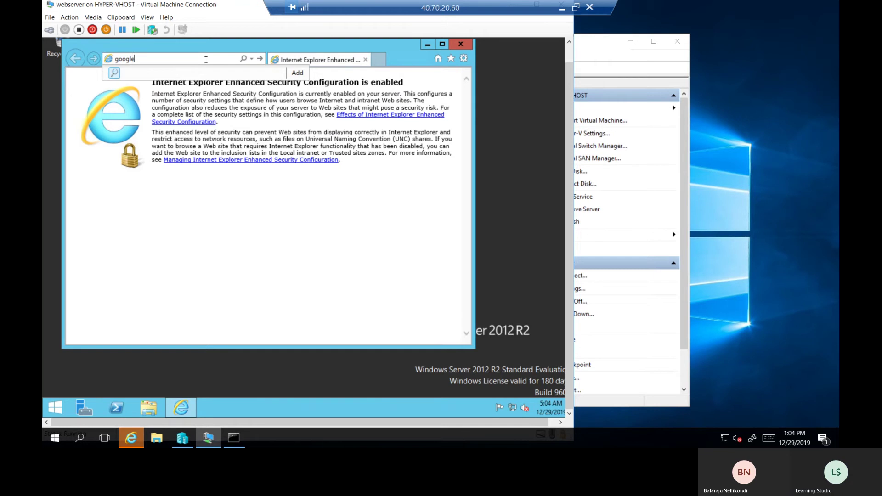
key("ctrl+Return")
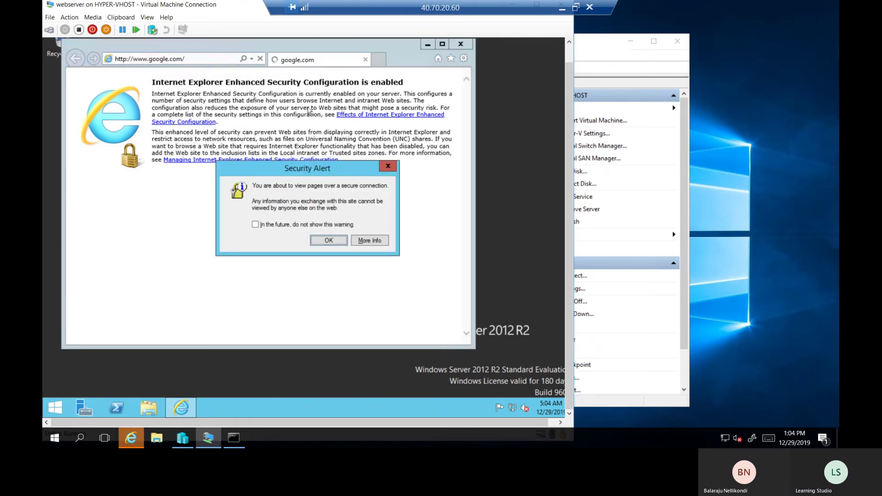
left_click(321, 242)
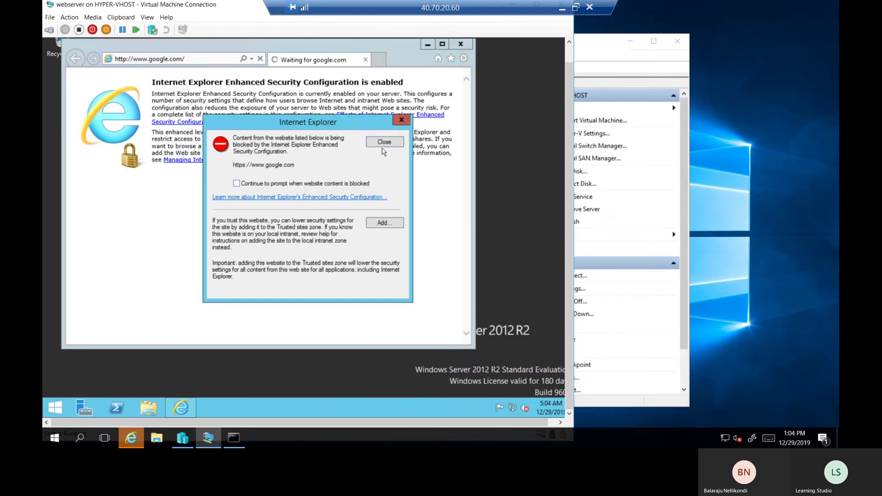
left_click(380, 143)
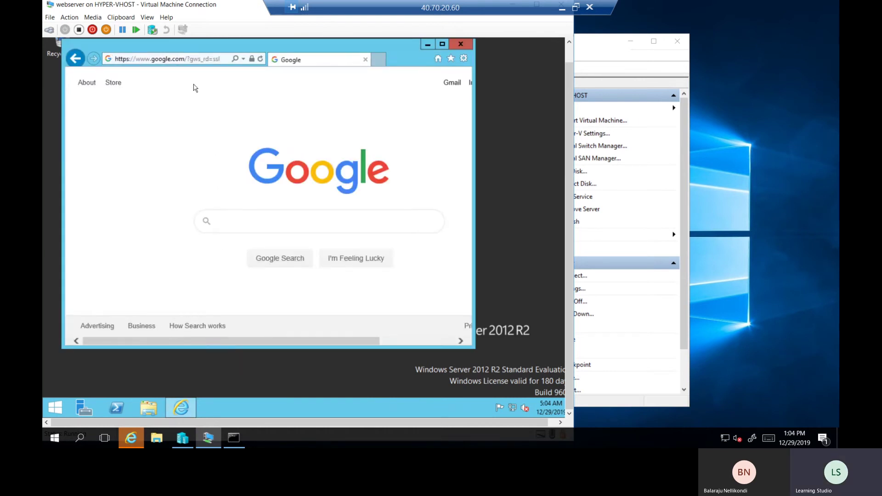
Load localhost, maximize the browser, check the Azure Migrate v2.0 page text, then close IE
left_click(195, 61)
type("localhost")
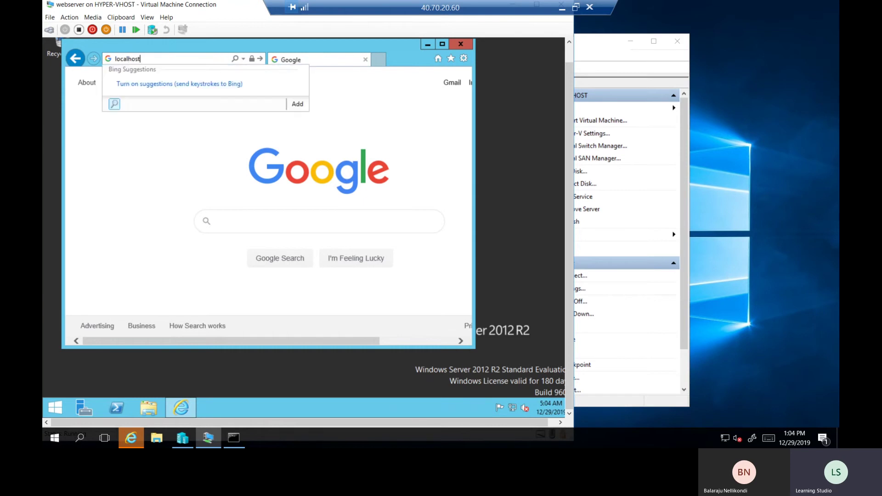
key("Return")
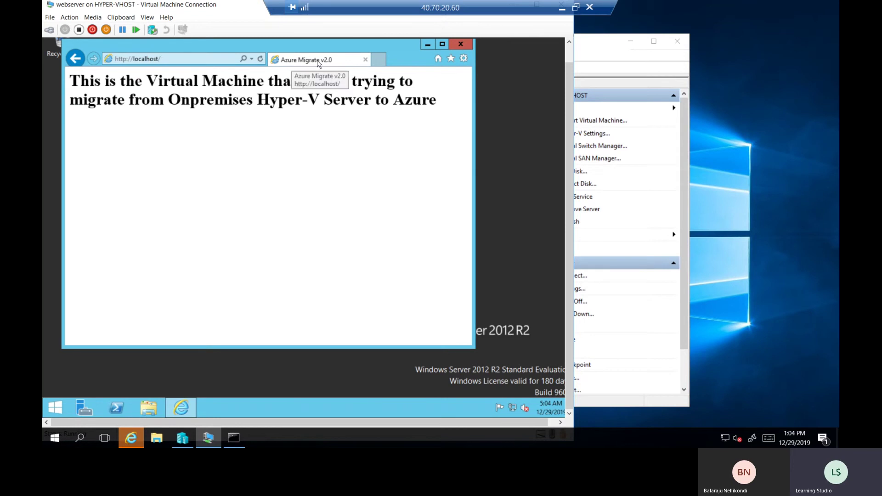
left_click(442, 44)
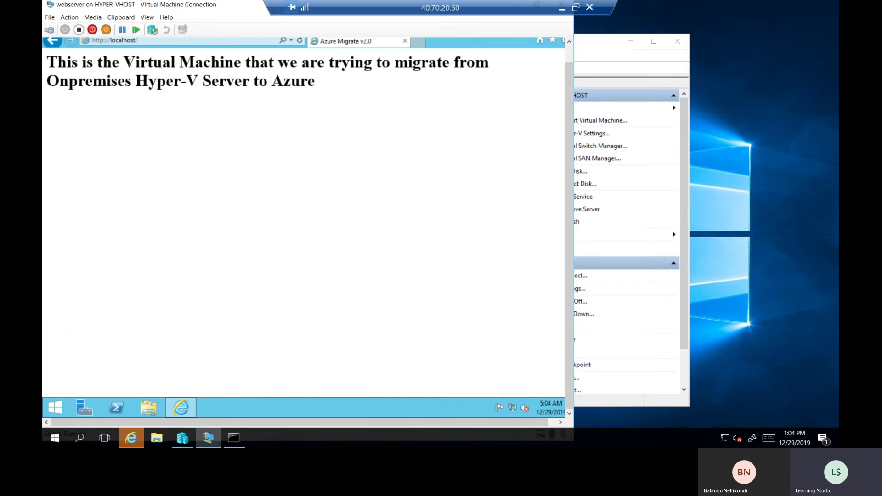
left_click_drag(124, 62, 373, 87)
left_click(329, 117)
left_click_drag(248, 75, 46, 82)
left_click(302, 90)
scroll(570, 57, "up", 1)
left_click(557, 46)
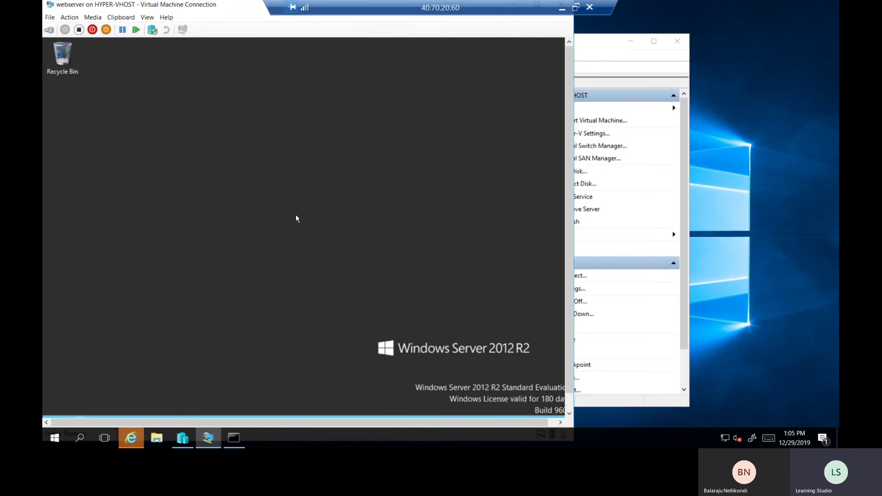
Close the webserver VM connection window and the command prompt window
right_click(213, 136)
left_click(254, 170)
left_click_drag(235, 7, 262, 66)
left_click(590, 65)
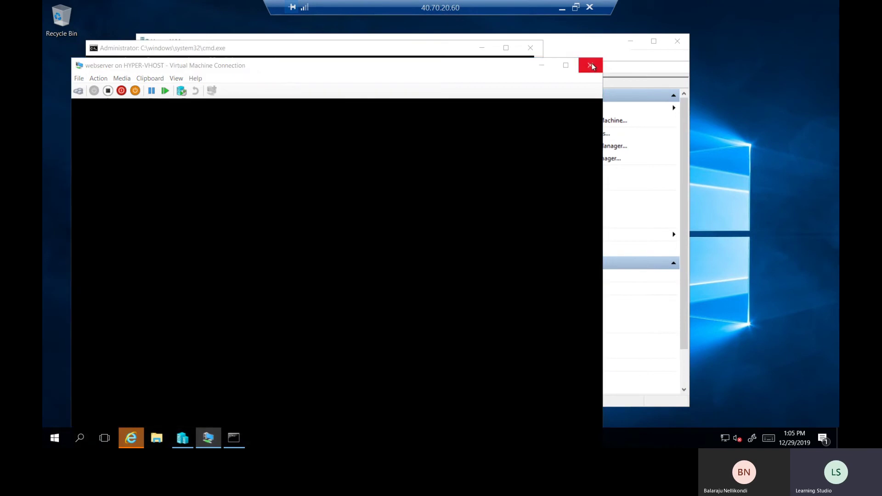
left_click(531, 48)
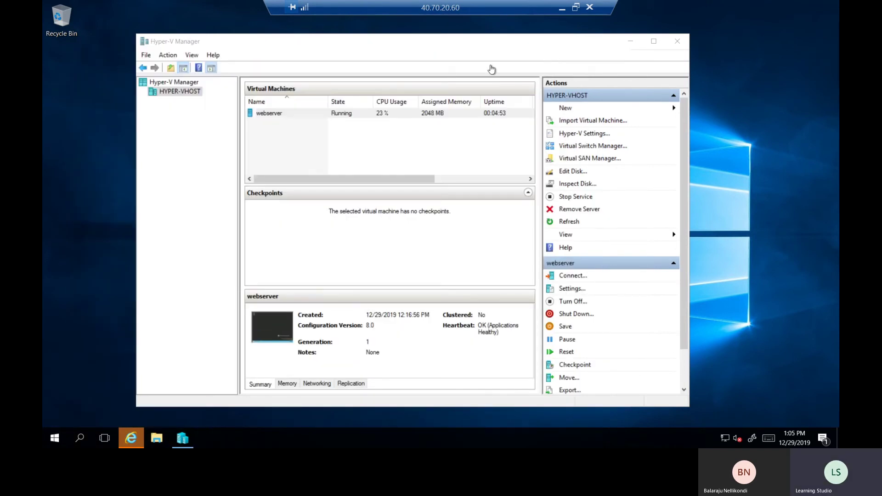
Switch to the Azure portal in the browser and return to the Azure Migrate - Servers page
left_click_drag(486, 47, 489, 50)
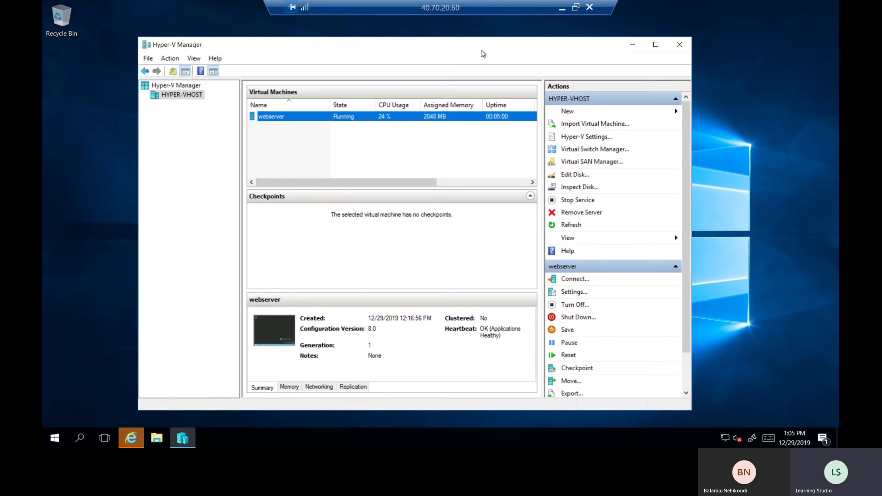
left_click(131, 439)
left_click(141, 59)
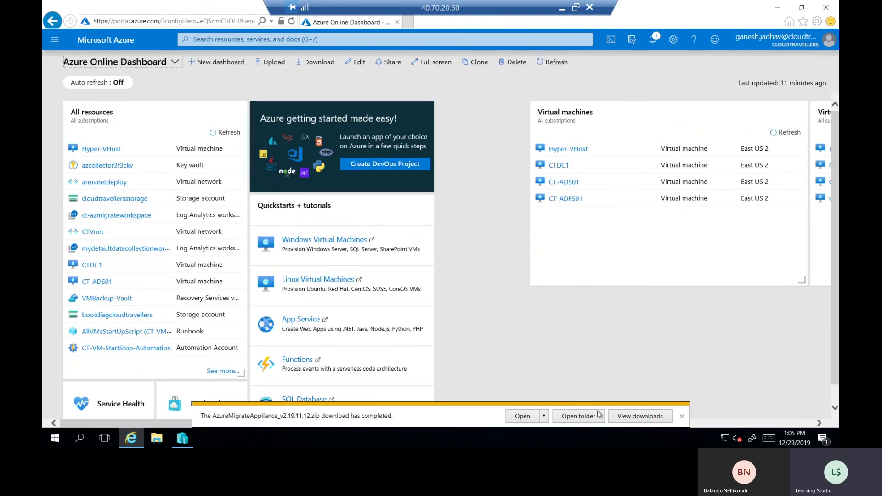
Dismiss the download bar, then go to Azure Migrate > Servers under Migration goals from the portal menu
left_click(682, 416)
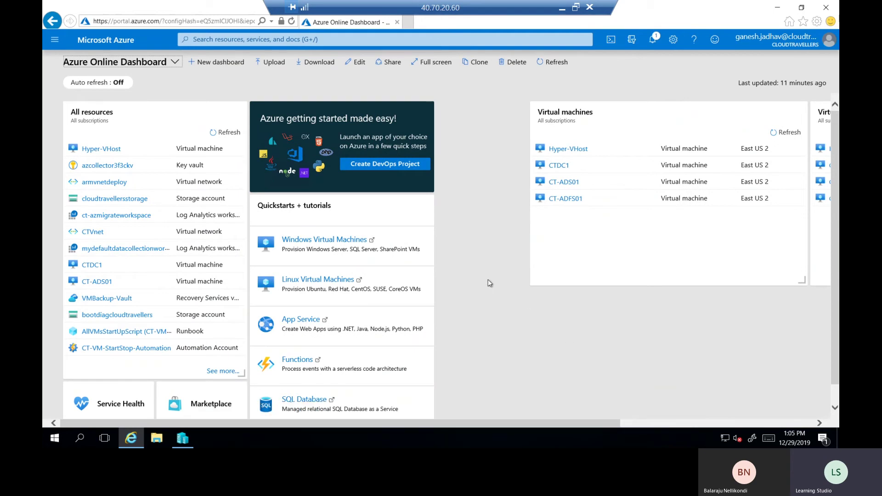
left_click(55, 39)
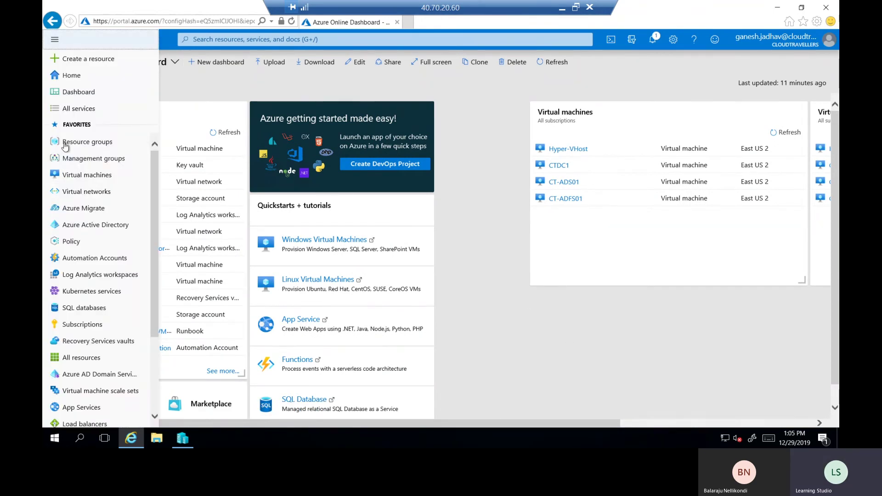
left_click(88, 210)
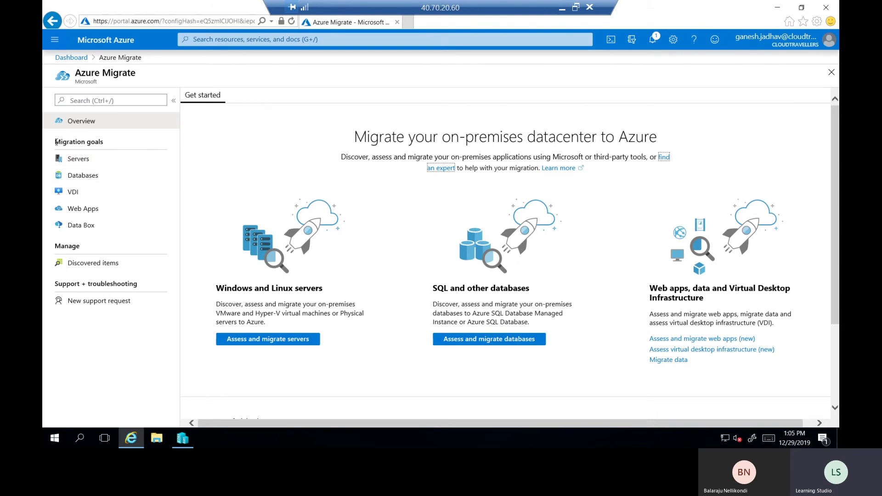
left_click_drag(54, 142, 104, 143)
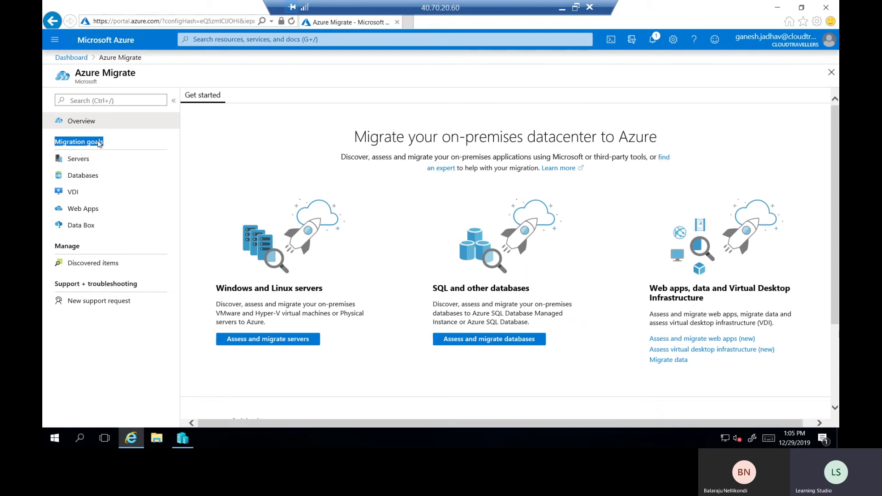
left_click(78, 159)
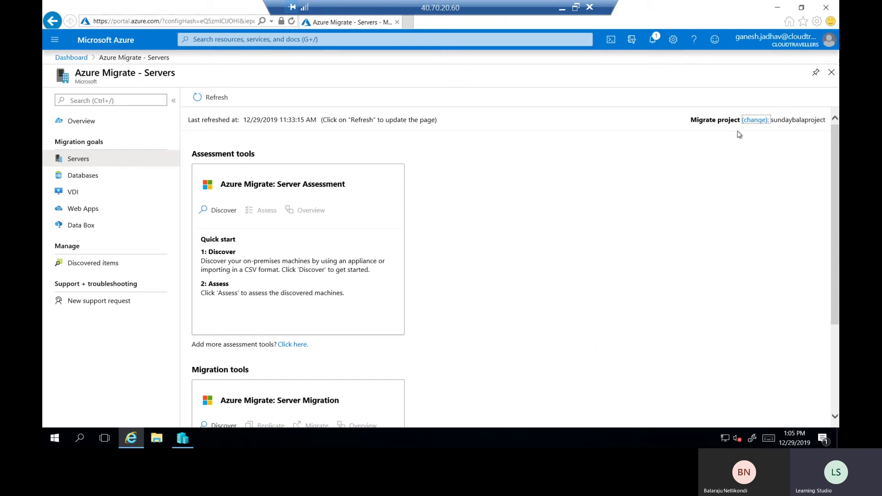
left_click_drag(771, 120, 826, 122)
left_click(818, 122)
left_click(754, 121)
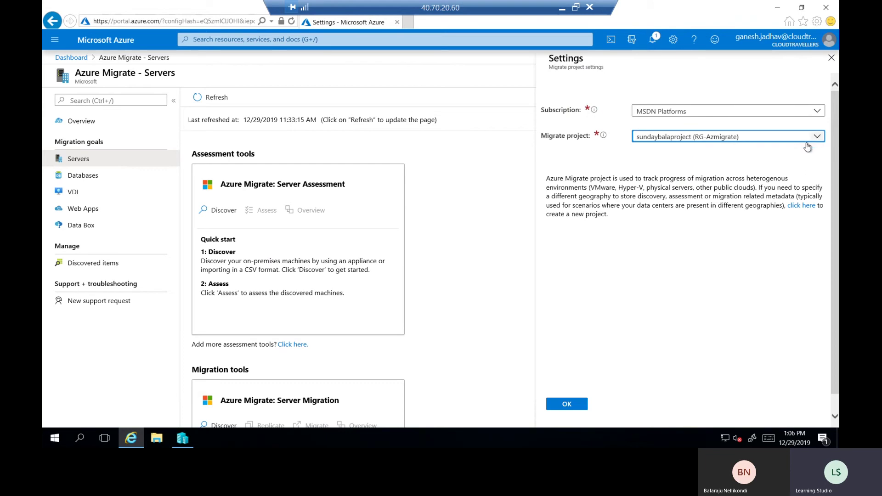
left_click(817, 137)
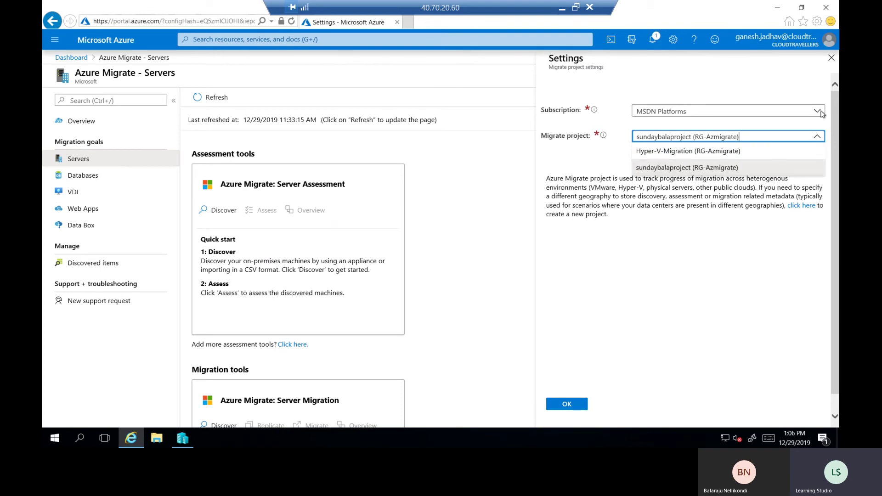
left_click(832, 57)
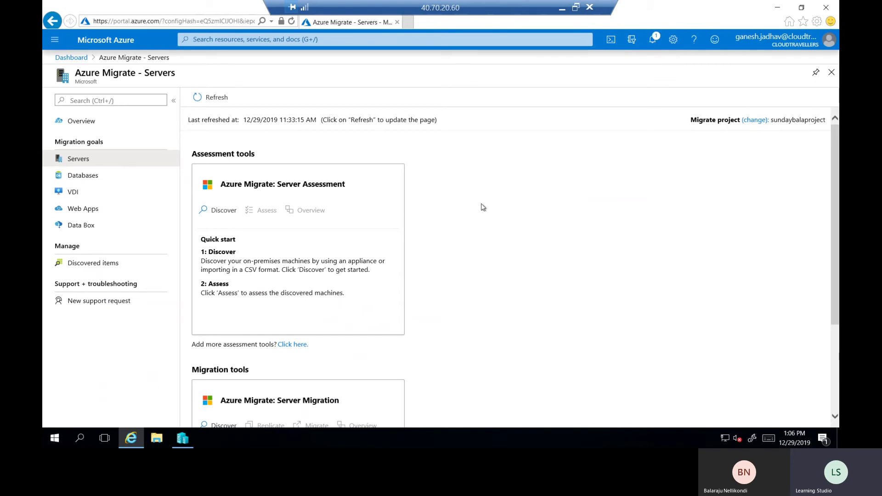
scroll(491, 174, "down", 2)
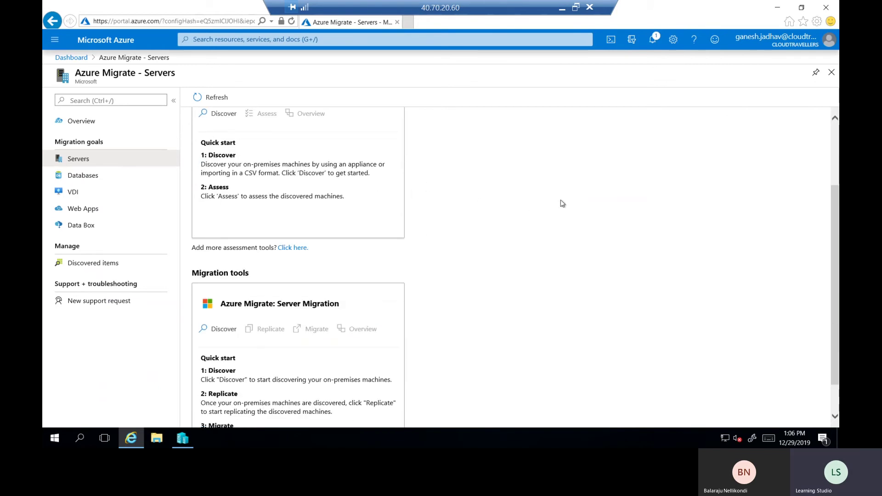
scroll(560, 202, "up", 2)
left_click_drag(192, 153, 255, 154)
left_click(219, 163)
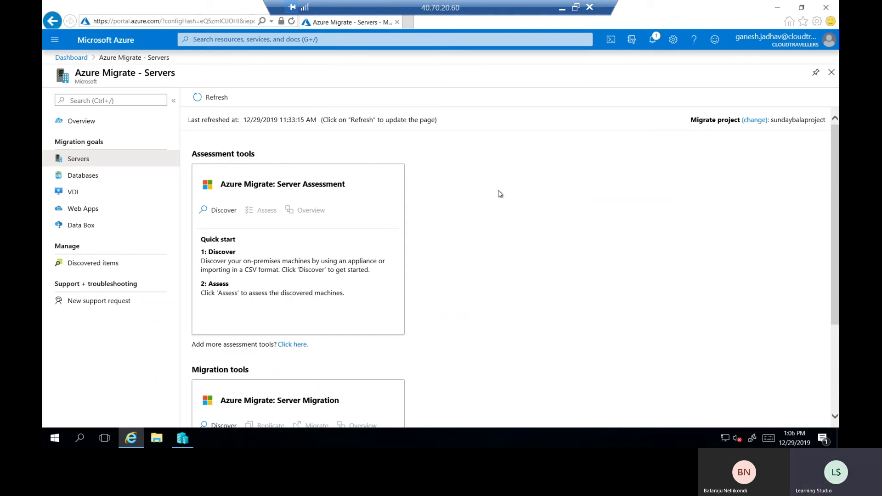
scroll(836, 221, "down", 2)
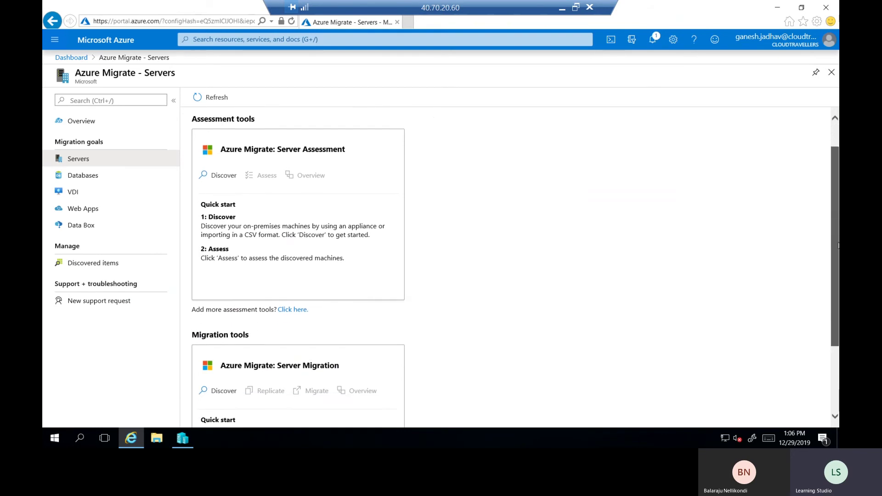
scroll(836, 220, "up", 1)
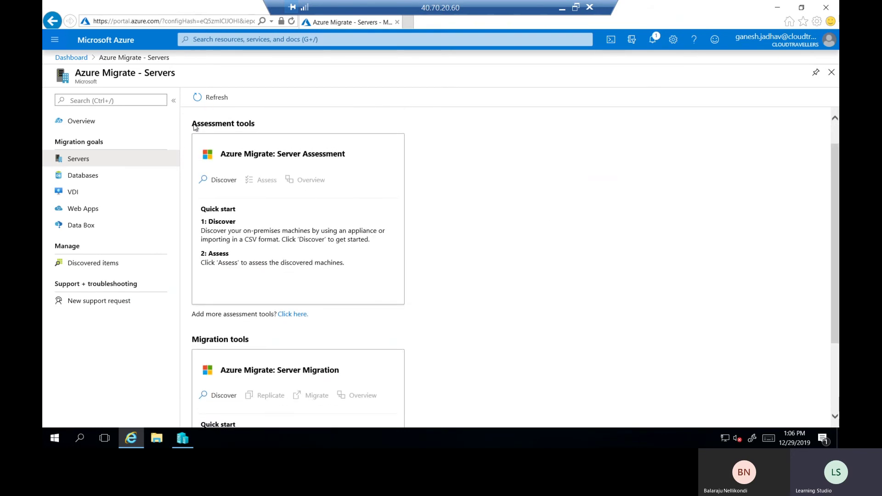
triple_click(231, 124)
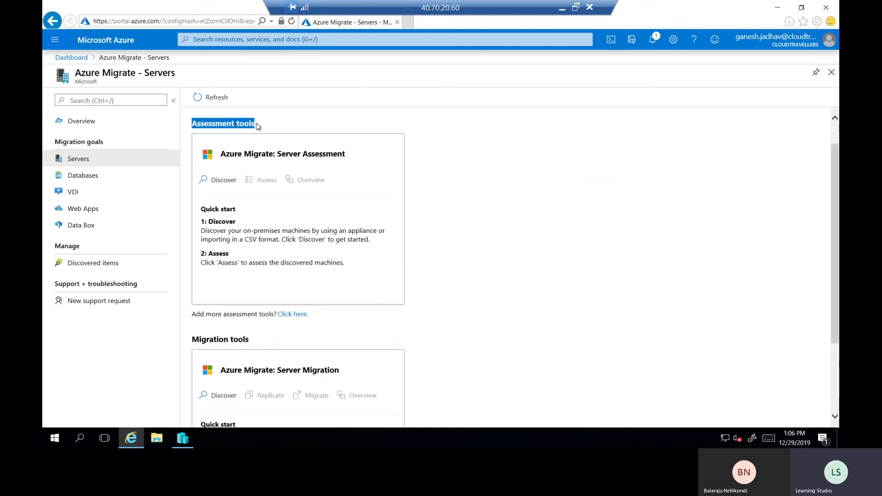
left_click(228, 159)
left_click_drag(249, 155, 340, 155)
left_click(410, 163)
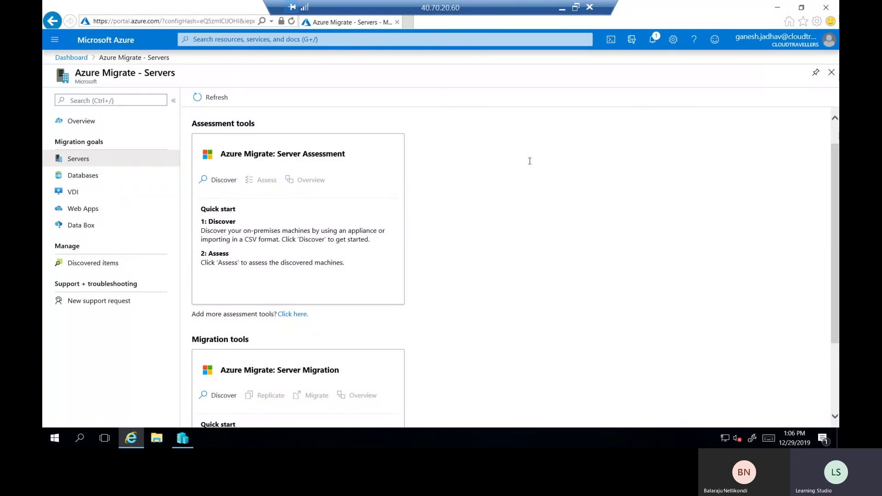
left_click_drag(837, 192, 836, 232)
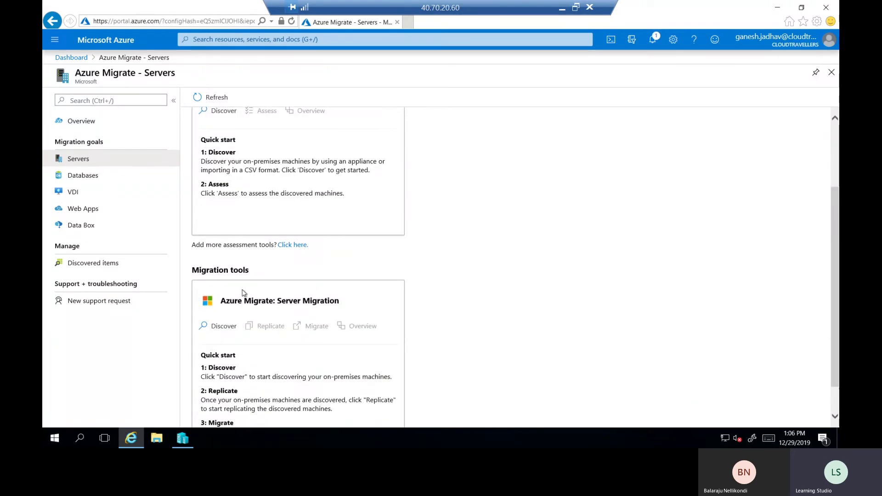
left_click_drag(193, 270, 251, 270)
left_click(225, 306)
left_click_drag(220, 302, 342, 301)
left_click(340, 301)
scroll(539, 293, "up", 2)
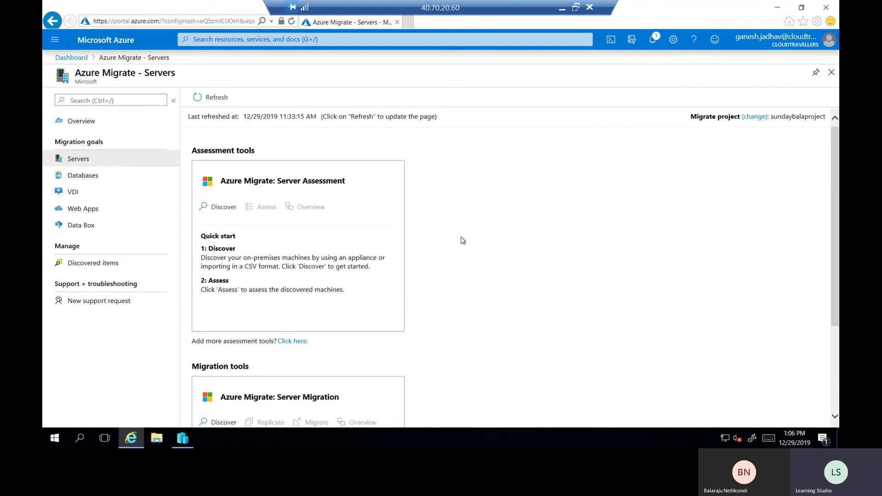
scroll(462, 238, "down", 2)
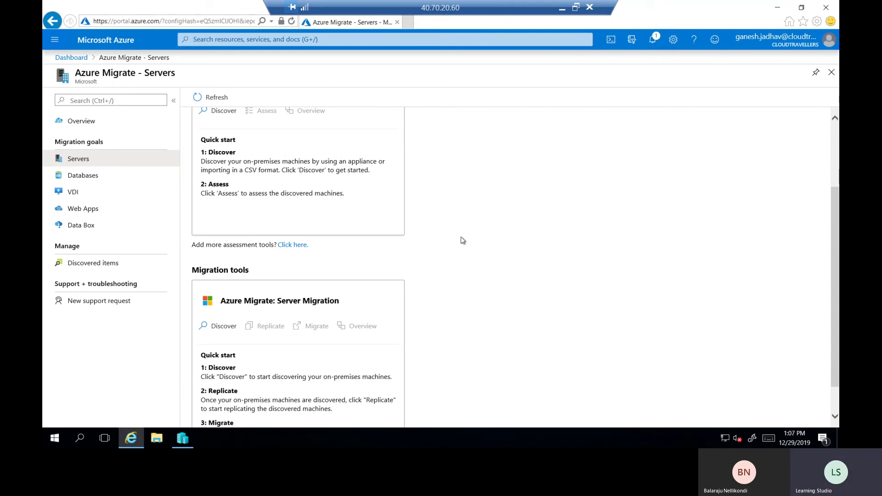
scroll(462, 240, "up", 2)
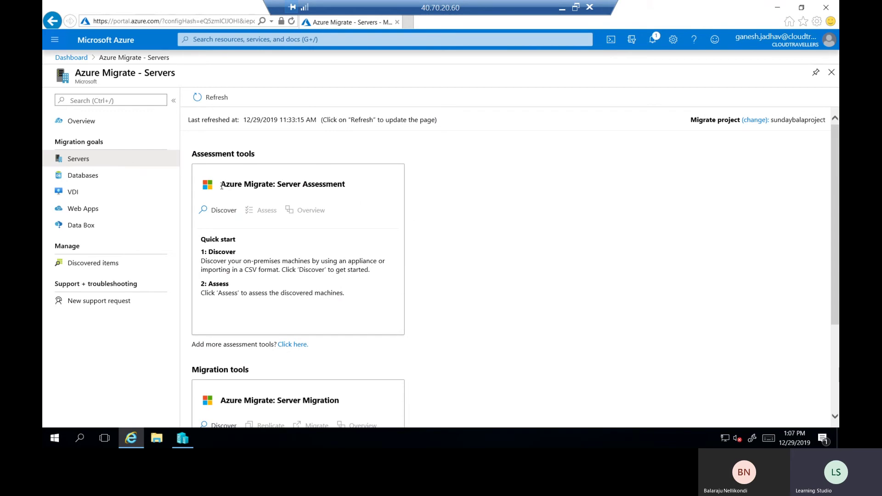
left_click_drag(220, 184, 359, 188)
left_click(455, 192)
Open Discover under Azure Migrate: Server Assessment and expand the 'Are your machines virtualized?' choices
left_click(221, 212)
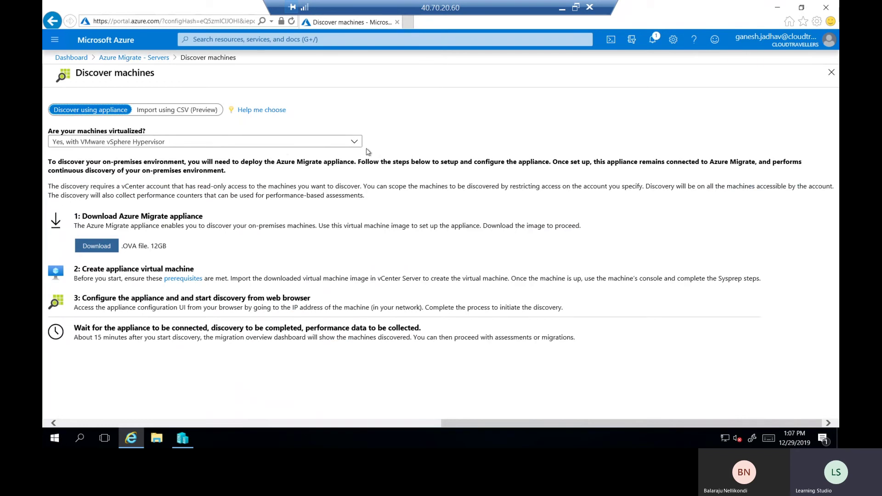
left_click(351, 144)
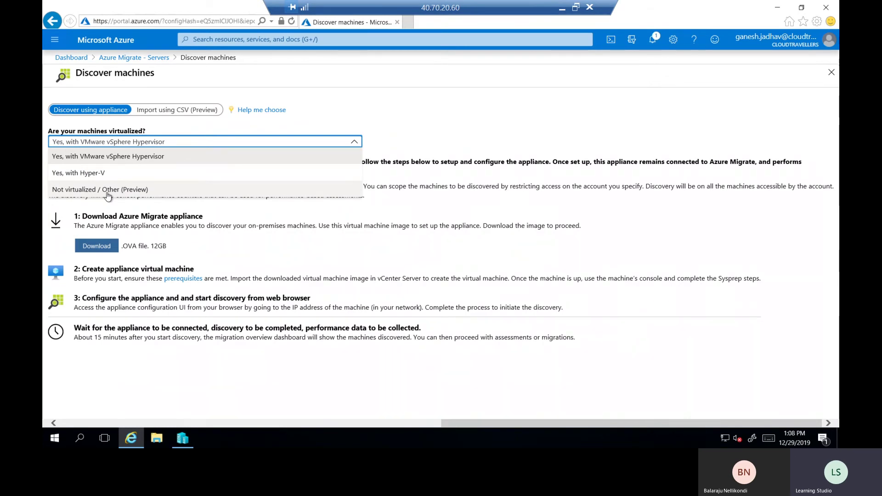
Answer 'Yes, with Hyper-V' to 'Are your machines virtualized?' and read the Azure Migrate appliance note
left_click(76, 175)
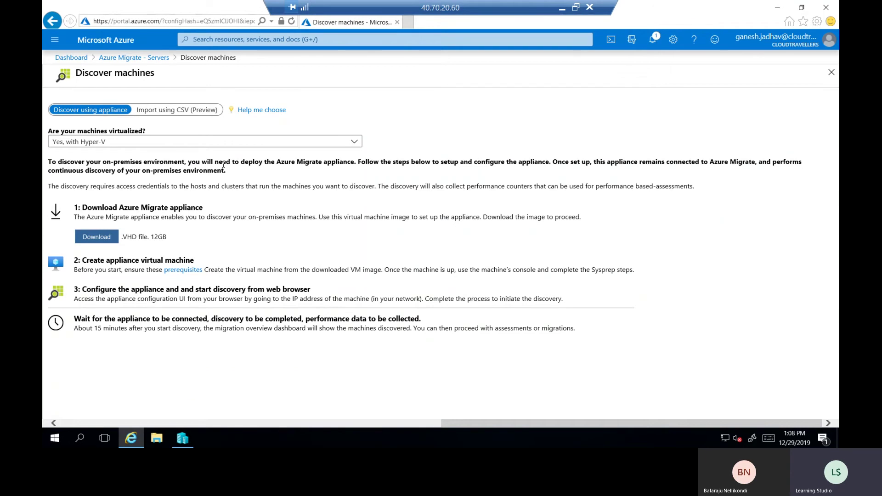
left_click_drag(121, 207, 203, 209)
left_click(93, 205)
left_click_drag(120, 209, 198, 208)
left_click(196, 208)
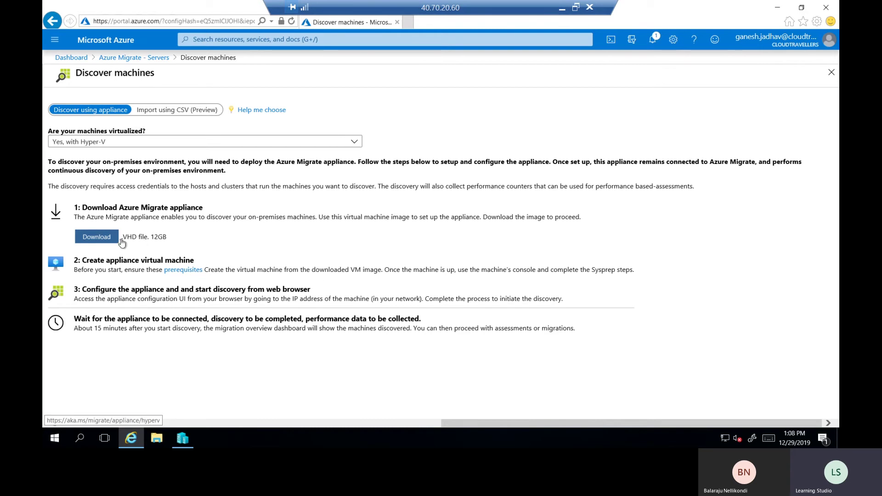
Review the .VHD appliance steps, then show Hyper-V Manager with HYPER-VHOST's actions
left_click_drag(117, 238, 265, 222)
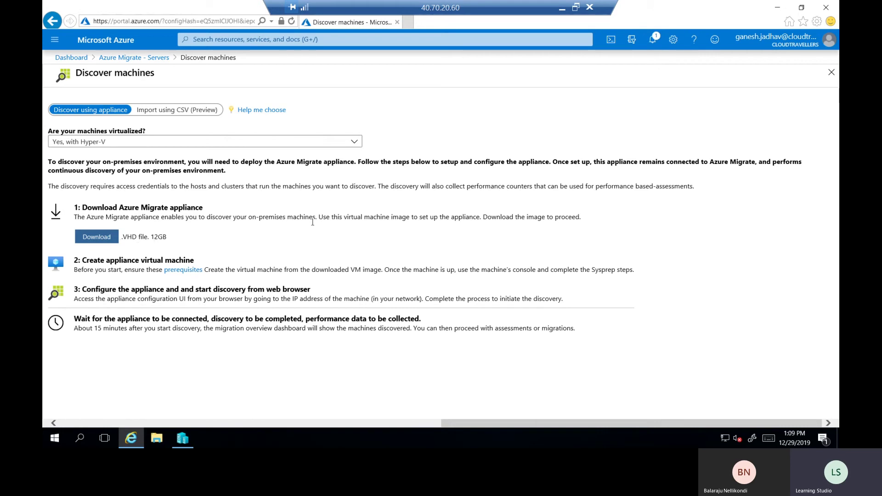
left_click_drag(88, 261, 194, 261)
left_click(178, 261)
left_click(778, 10)
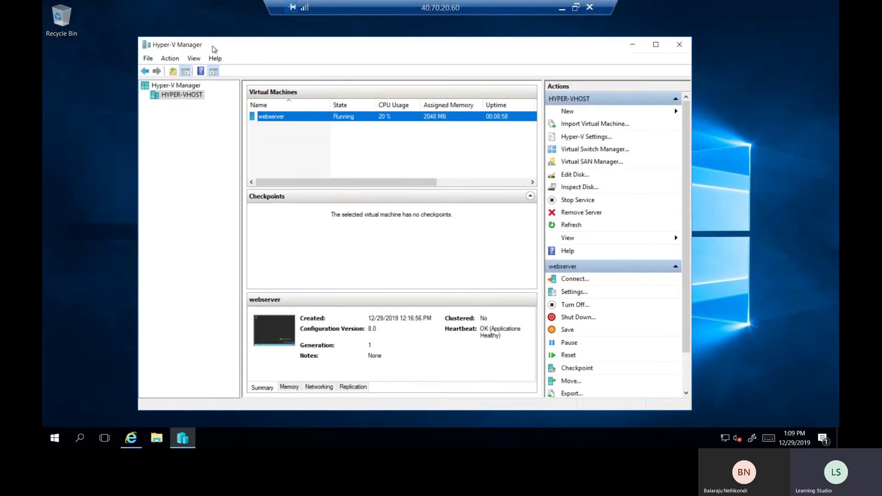
right_click(194, 96)
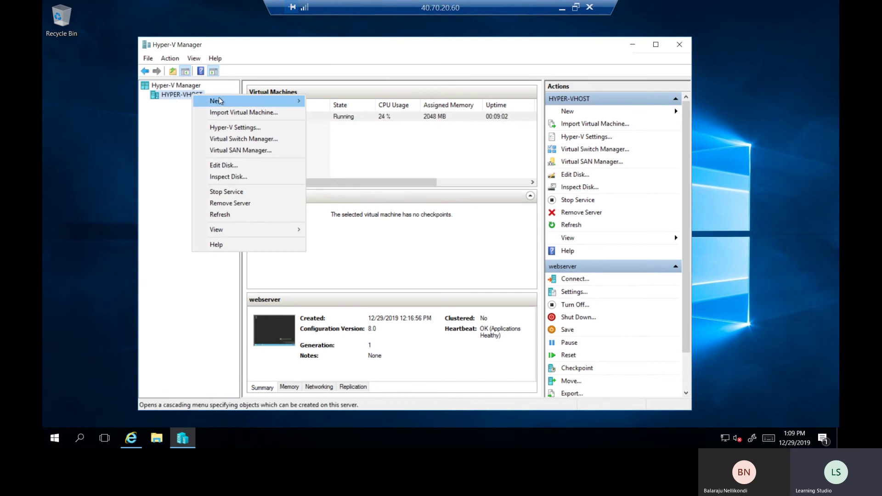
Start a new virtual machine named Azappliance, stored in a different location (F:\VirtualMachines)
mouse_move(227, 101)
left_click(344, 101)
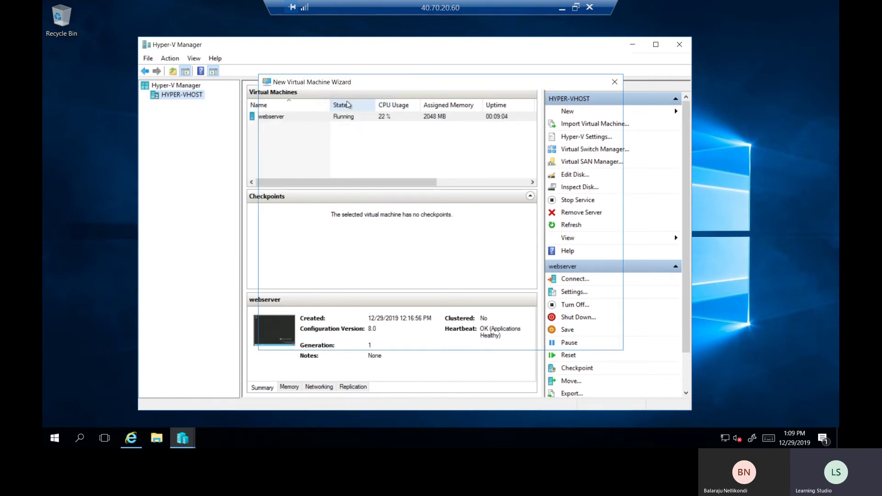
left_click(509, 336)
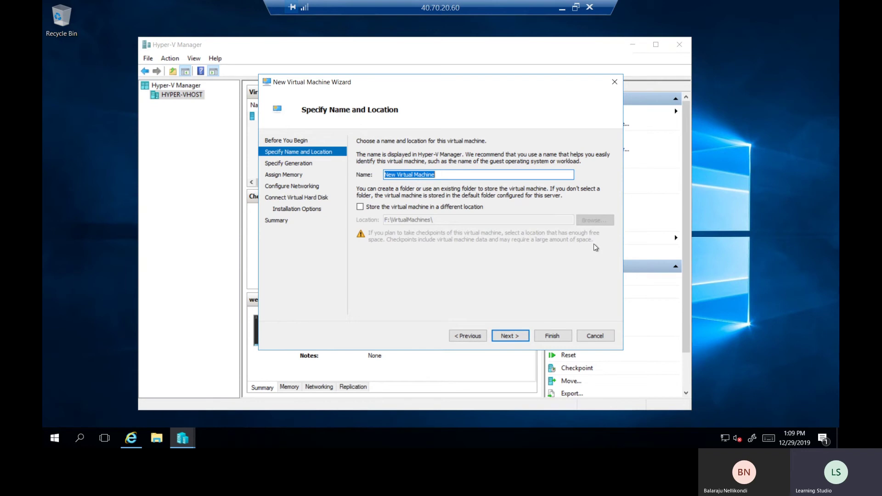
type("Azcollector")
key("ctrl+a")
type("Azapplian")
left_click(360, 208)
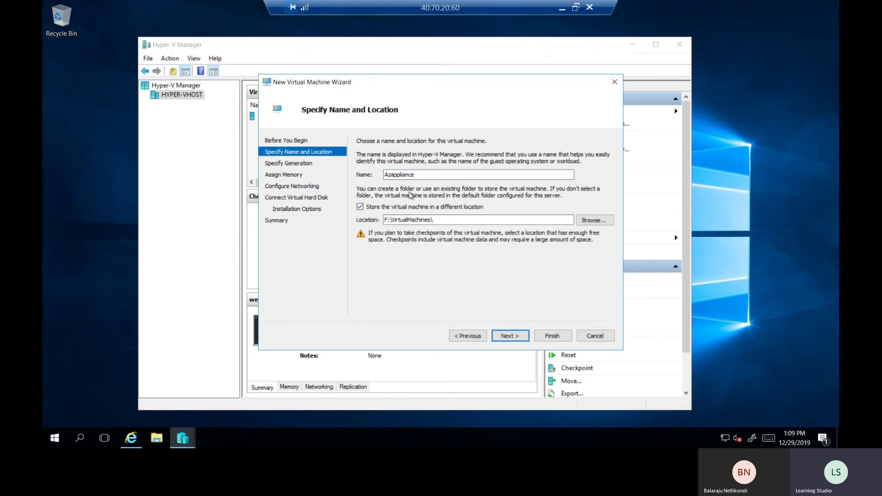
Keep Generation 1, assign 2048 MB of memory and connect it to the virtual switch
left_click(509, 336)
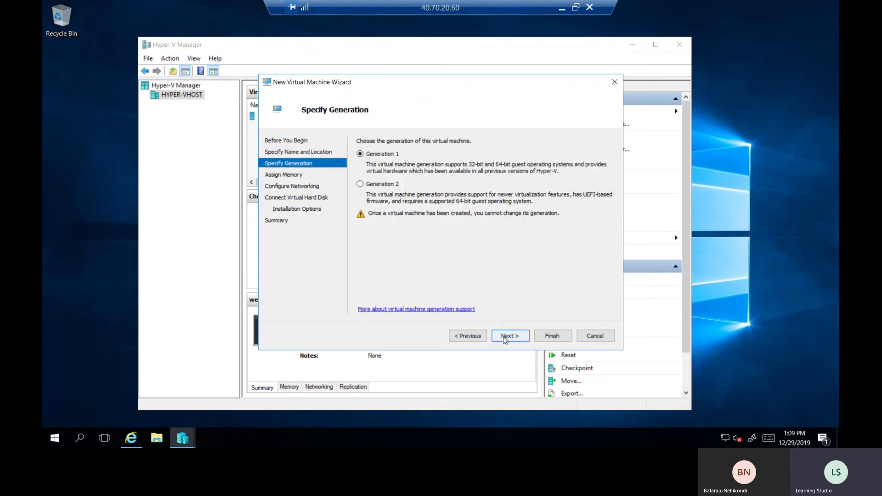
left_click(504, 338)
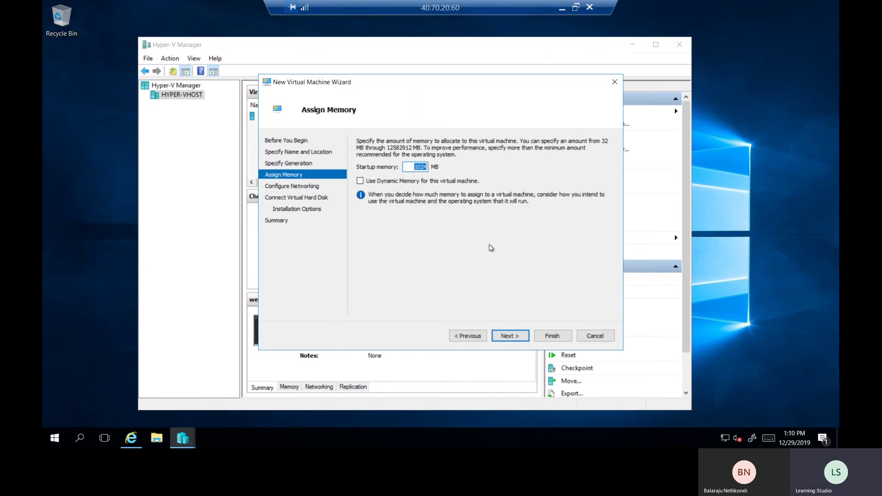
type("2048")
left_click(507, 338)
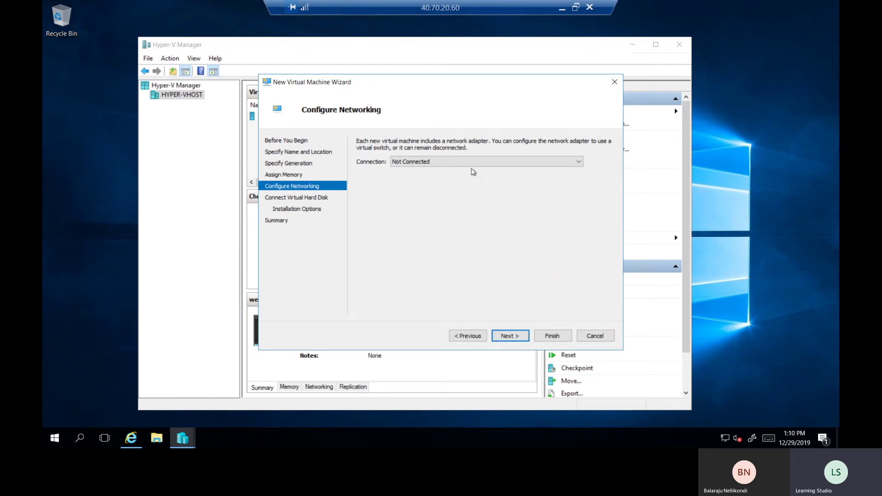
left_click(426, 161)
left_click(413, 178)
left_click(514, 336)
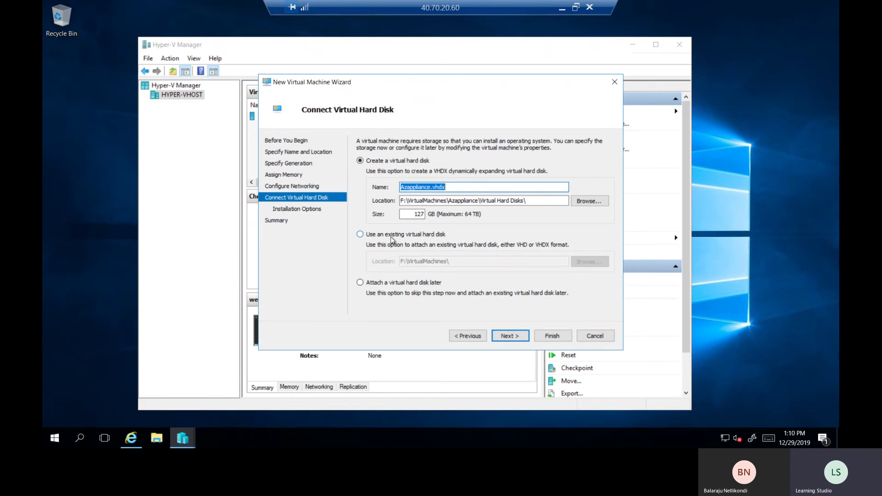
Choose 'Use an existing virtual hard disk' and find the Virtual Hard Disks folder in the AzureMigrateAppliance zip
left_click(361, 234)
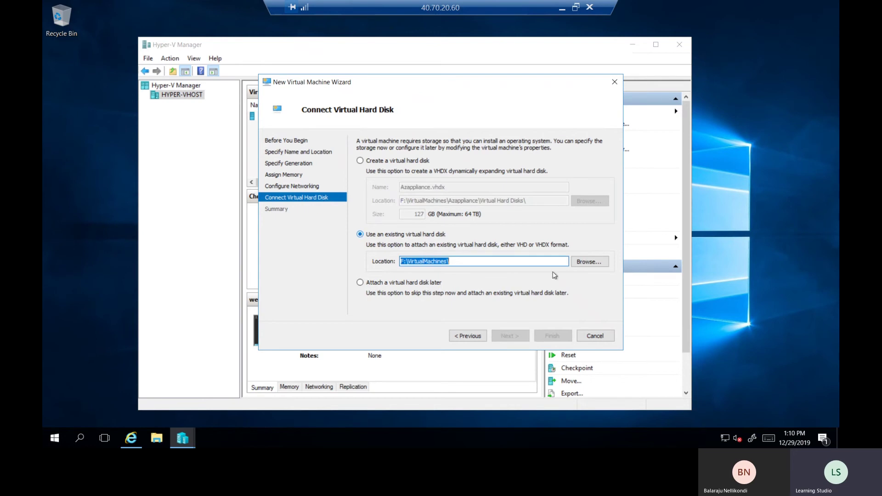
left_click(593, 263)
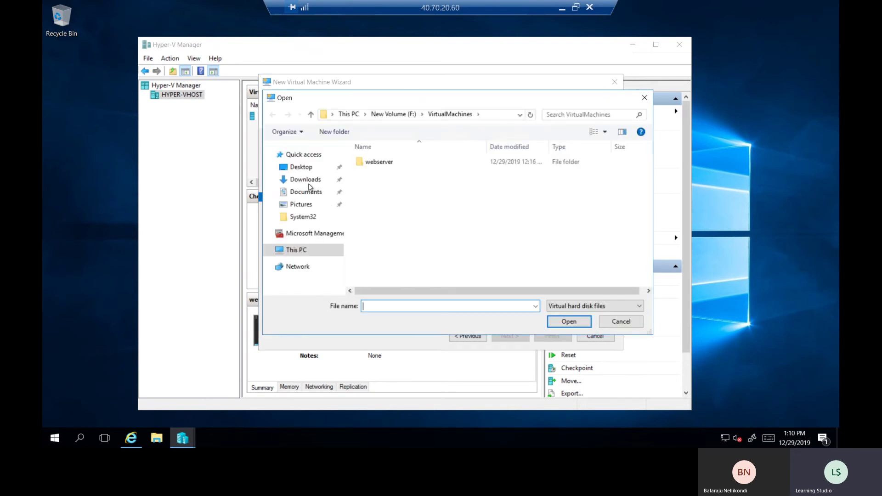
left_click(304, 180)
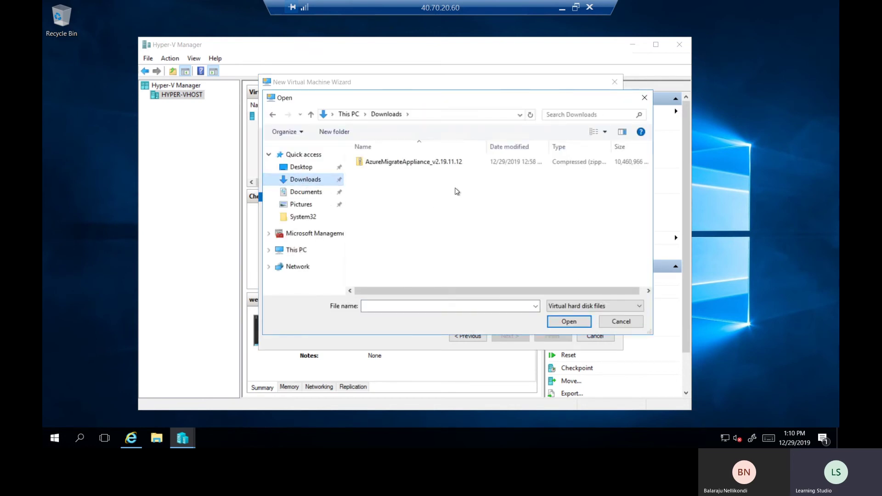
left_click(621, 321)
left_click(157, 438)
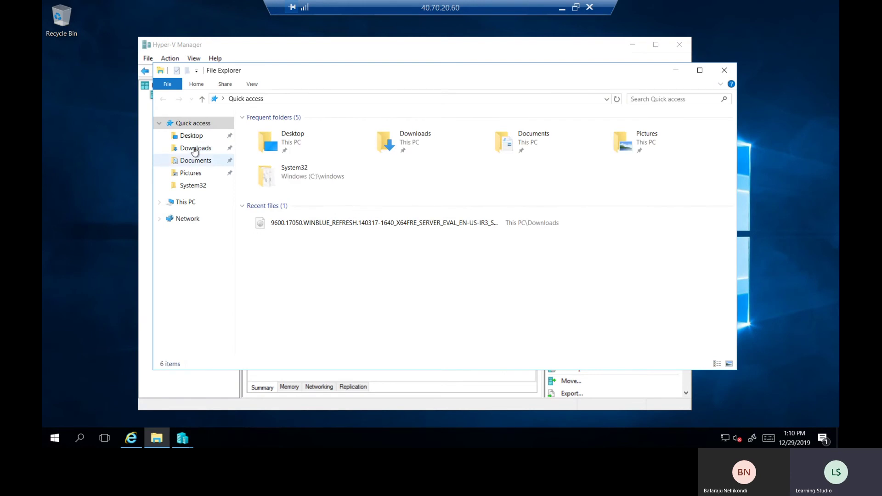
left_click(194, 150)
double_click(377, 112)
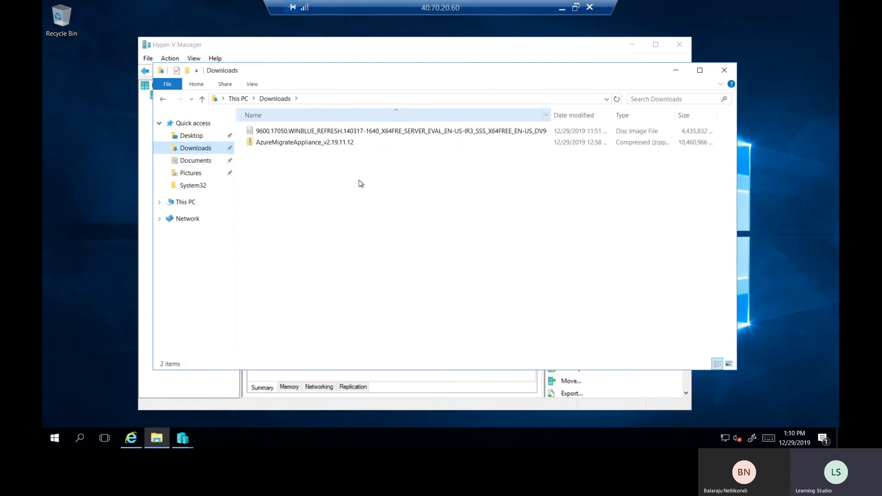
double_click(328, 143)
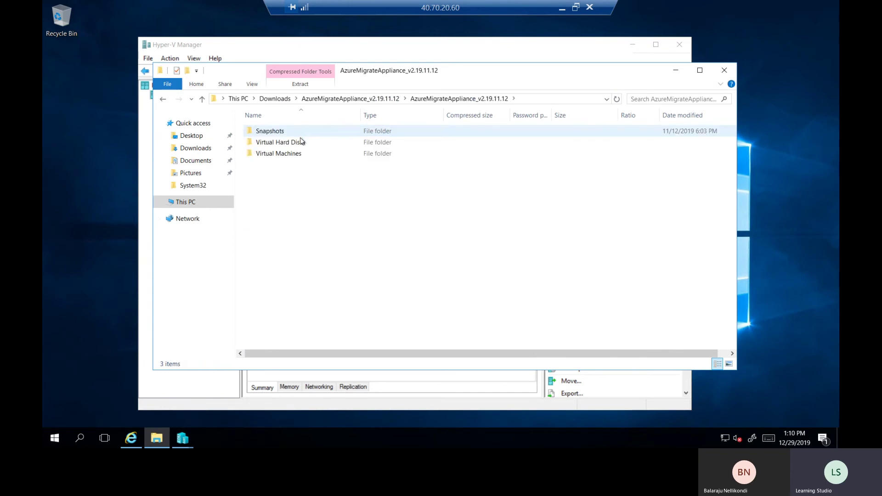
double_click(297, 143)
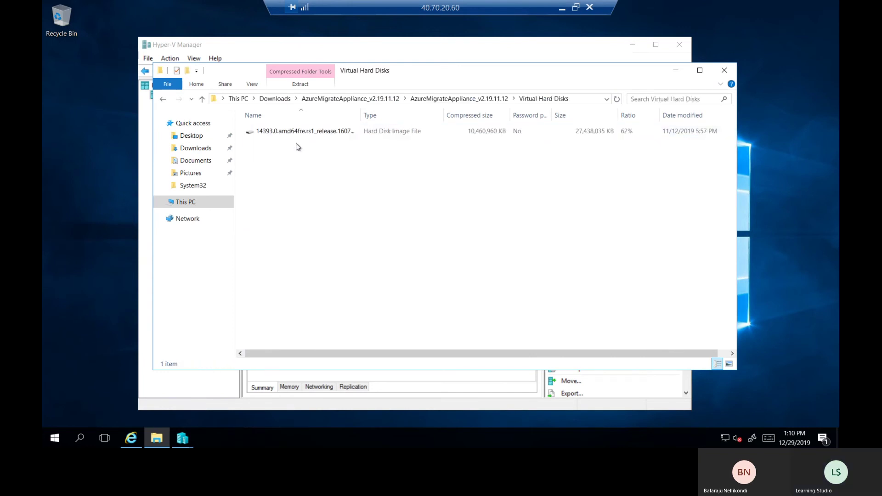
left_click(676, 70)
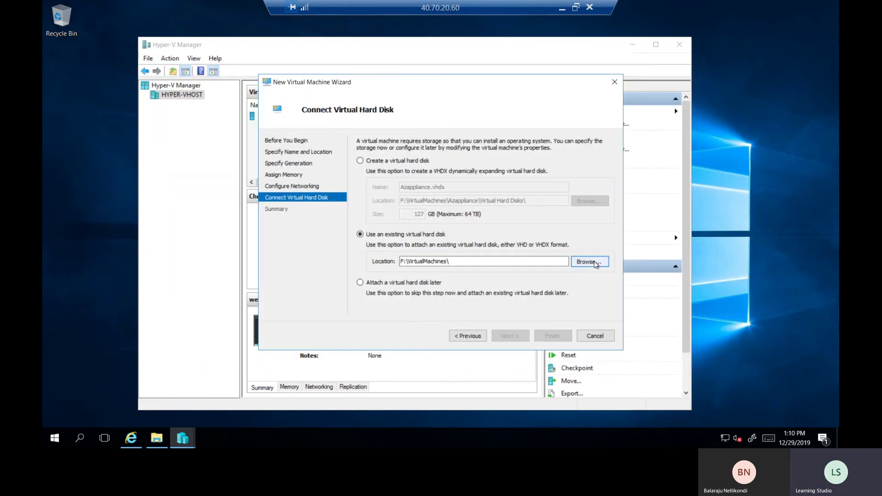
Browse to Downloads > AzureMigrateAppliance_v2.19.11.12 > Virtual Hard Disks and select the appliance .vhd
left_click(590, 261)
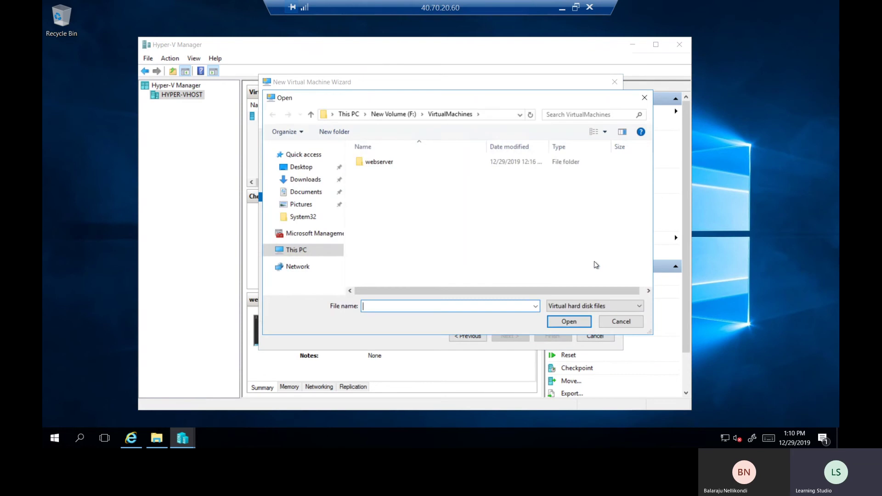
left_click(305, 180)
double_click(412, 163)
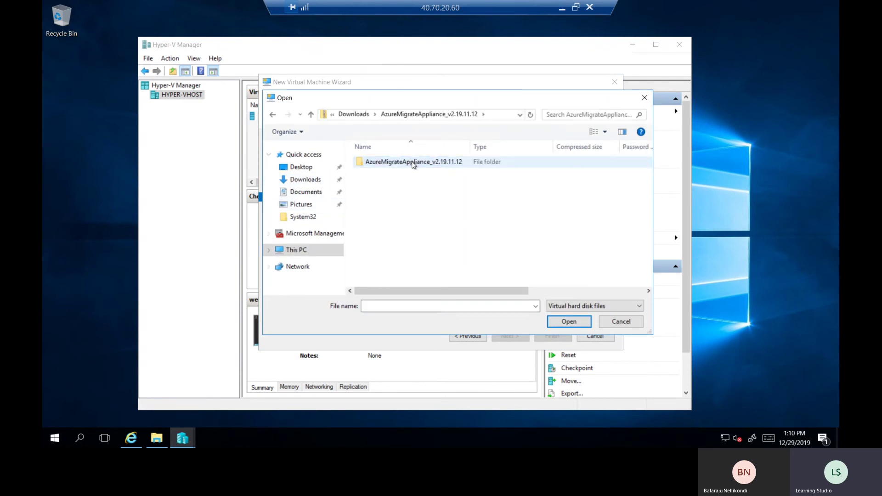
double_click(413, 164)
double_click(401, 175)
double_click(396, 163)
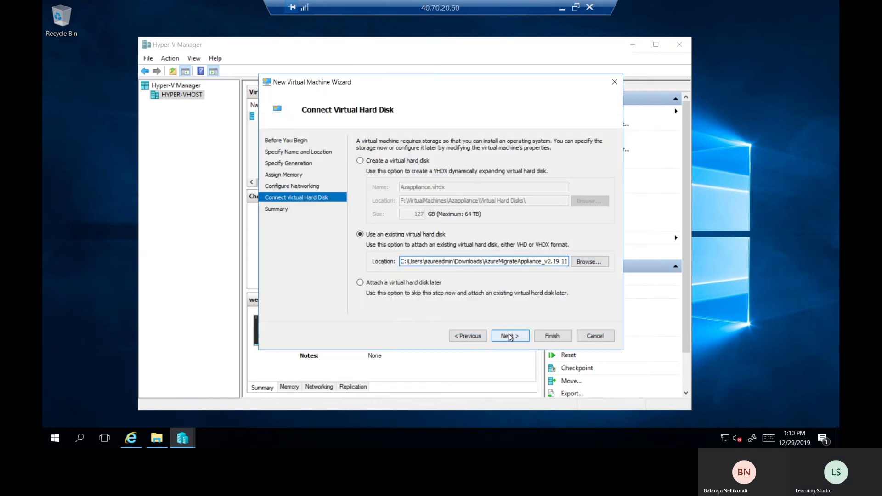
Finish the Azappliance wizard, close the folder-permission error, and bring File Explorer forward
left_click(508, 334)
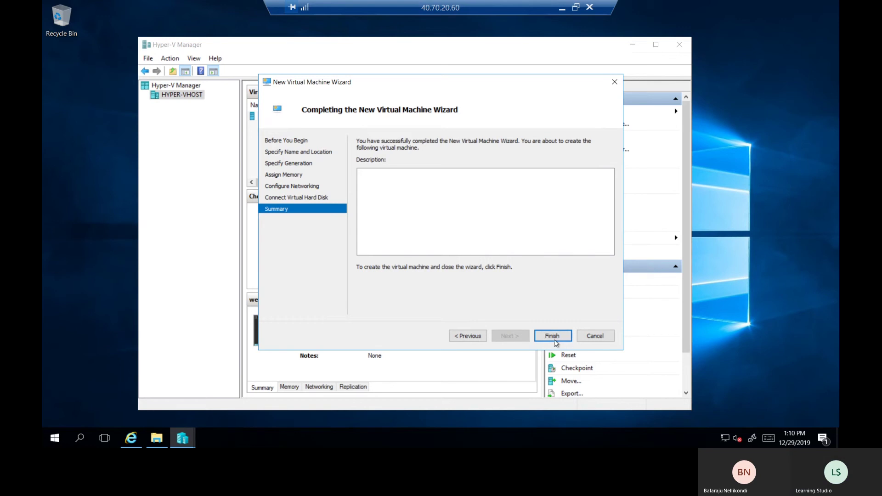
left_click(553, 336)
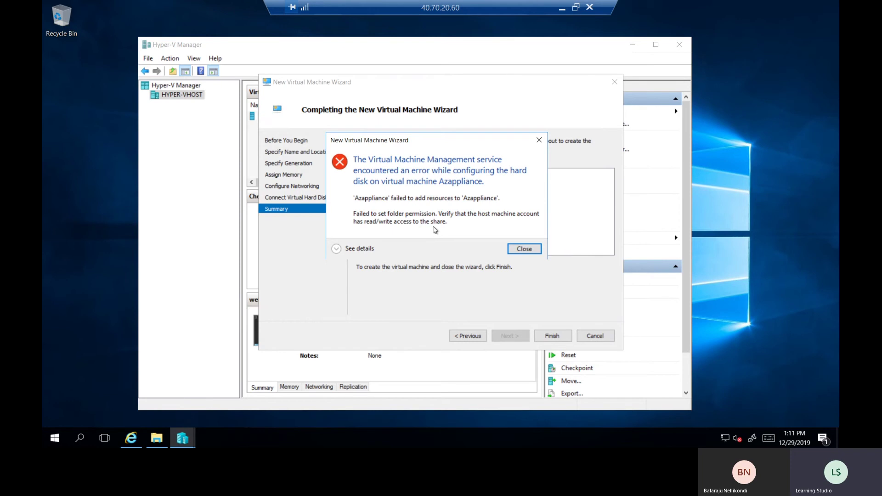
left_click(524, 249)
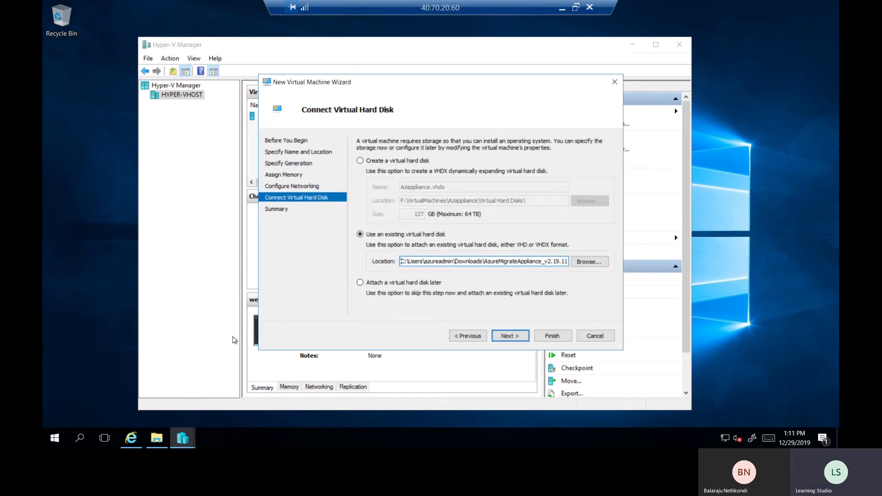
left_click(156, 438)
Extract the AzureMigrateAppliance_v2.19.11.12 zip into a same-named folder in Downloads
left_click(336, 98)
right_click(285, 133)
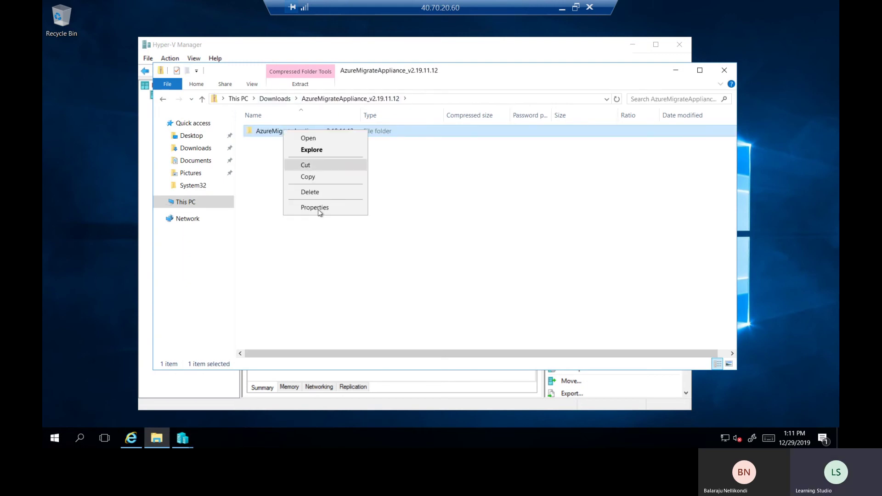
left_click(284, 99)
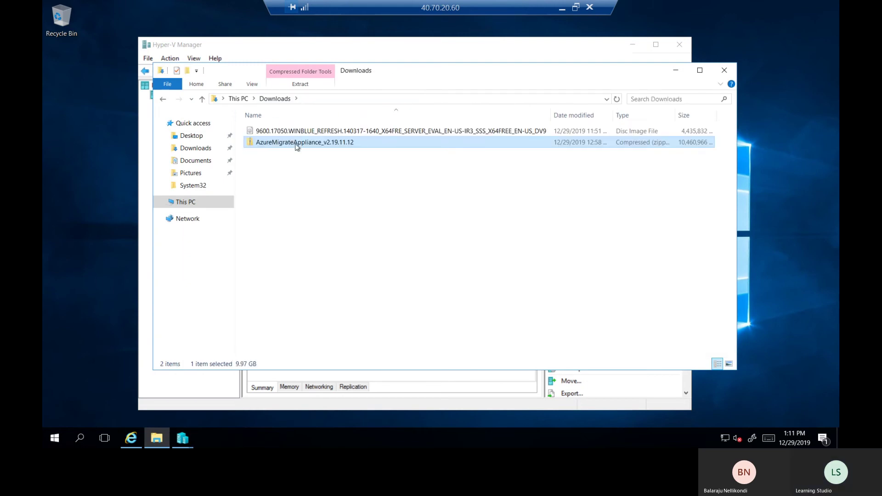
right_click(294, 142)
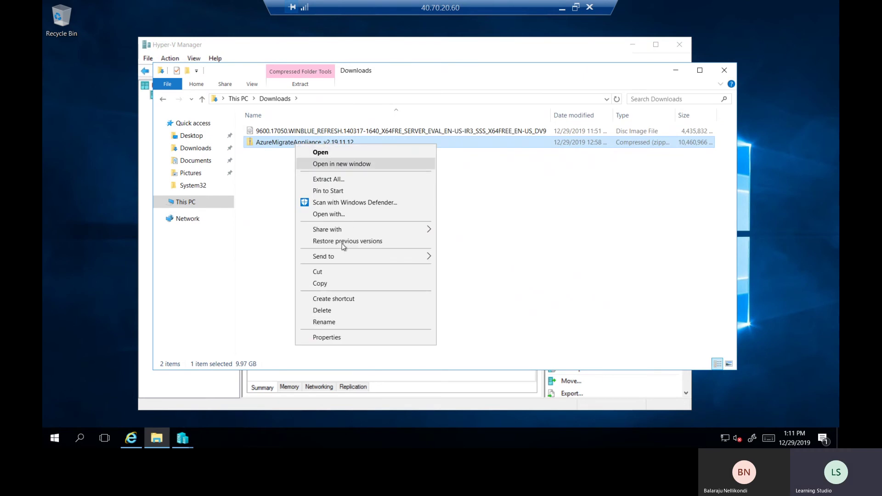
left_click(345, 180)
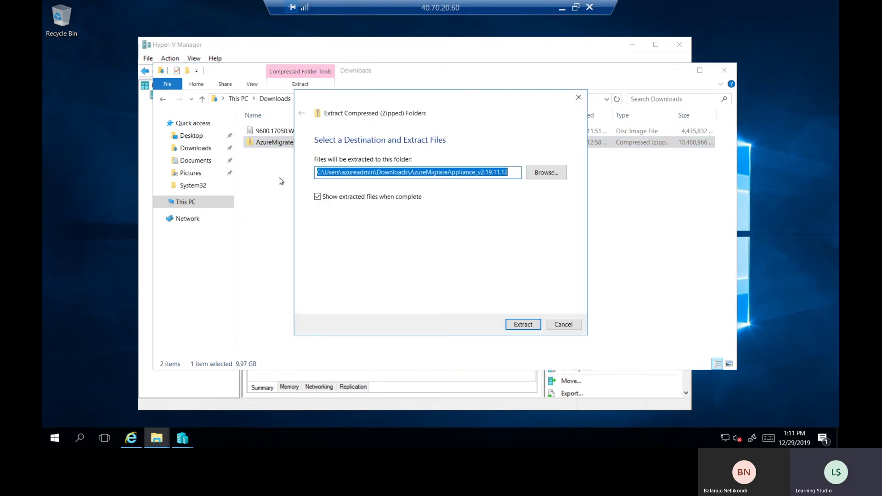
left_click(528, 325)
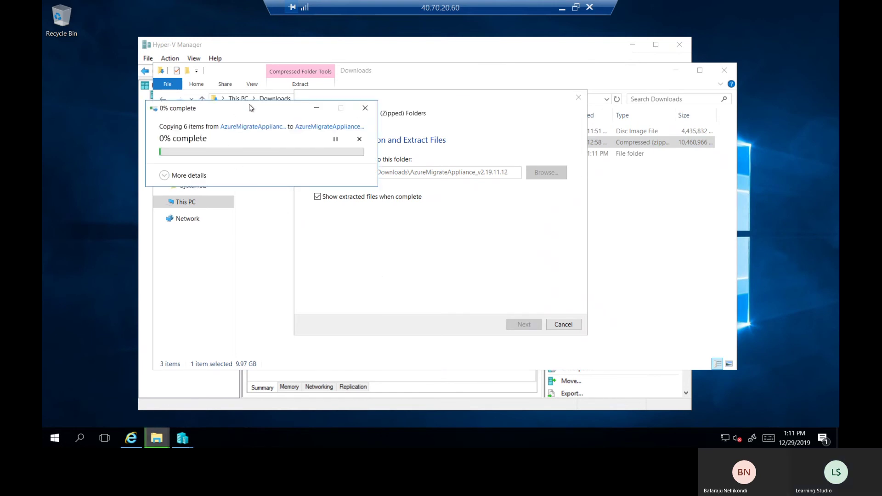
left_click_drag(257, 109, 443, 223)
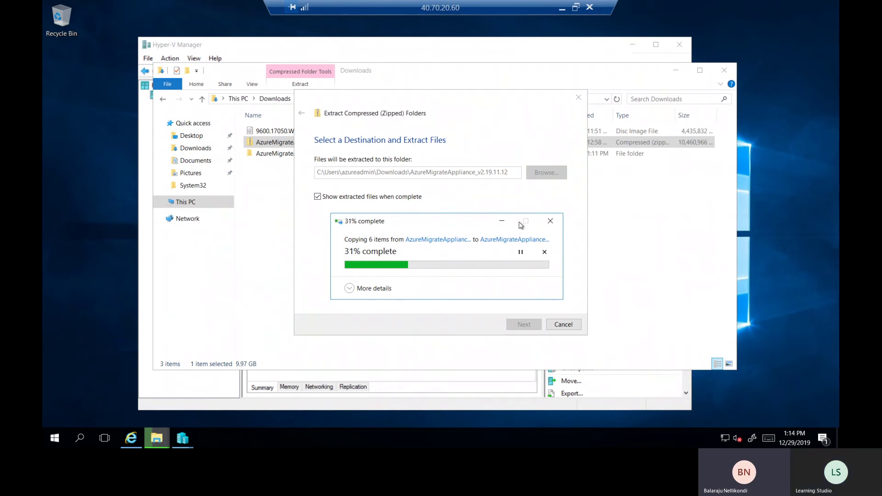
left_click(563, 8)
mouse_move(415, 443)
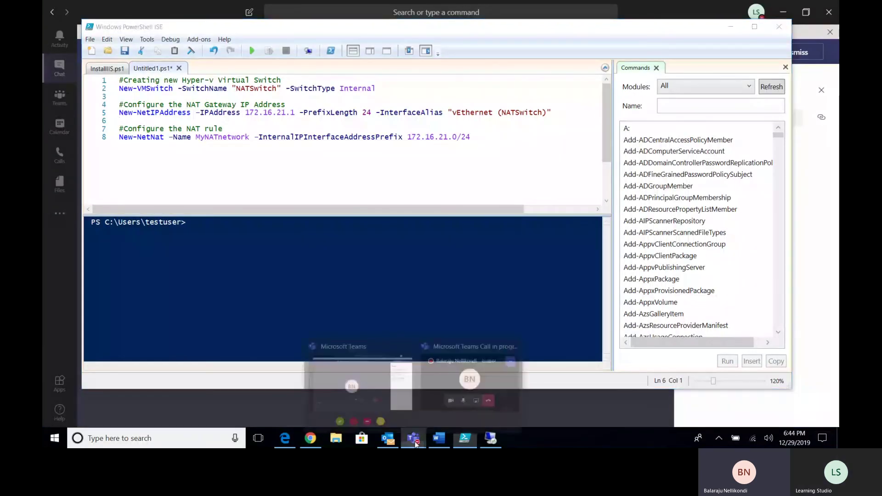
left_click(366, 379)
left_click(488, 347)
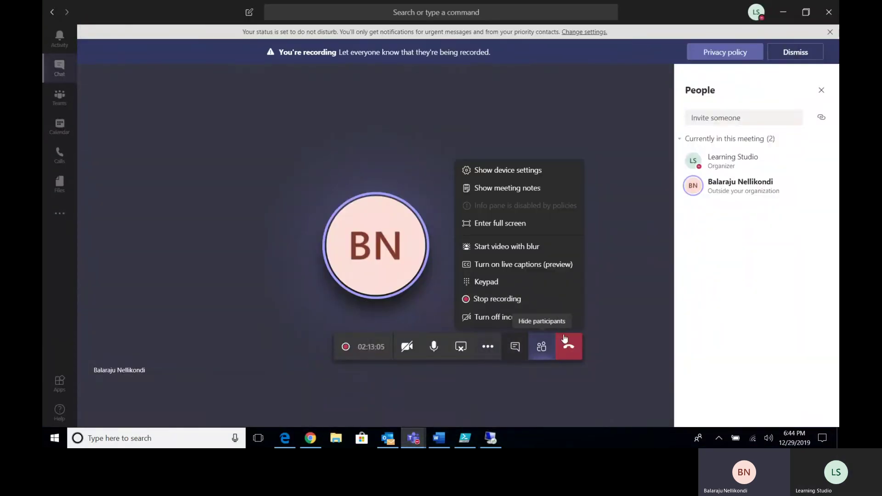
left_click(784, 12)
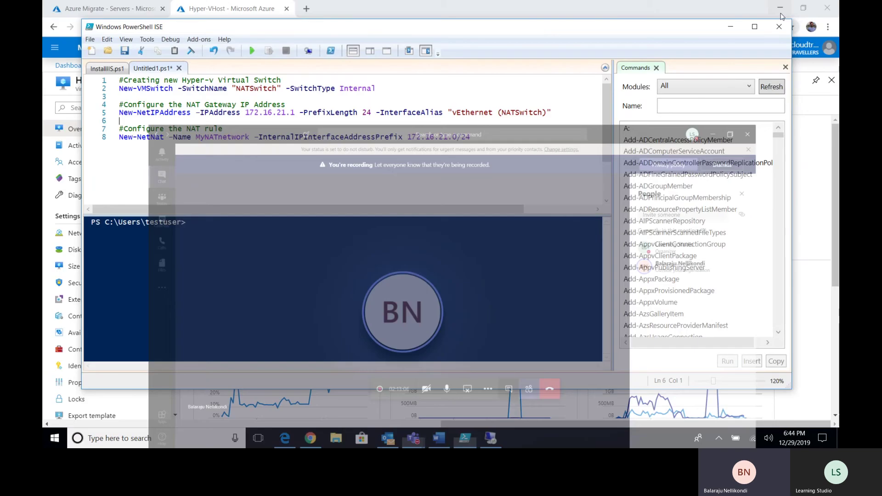
left_click(492, 440)
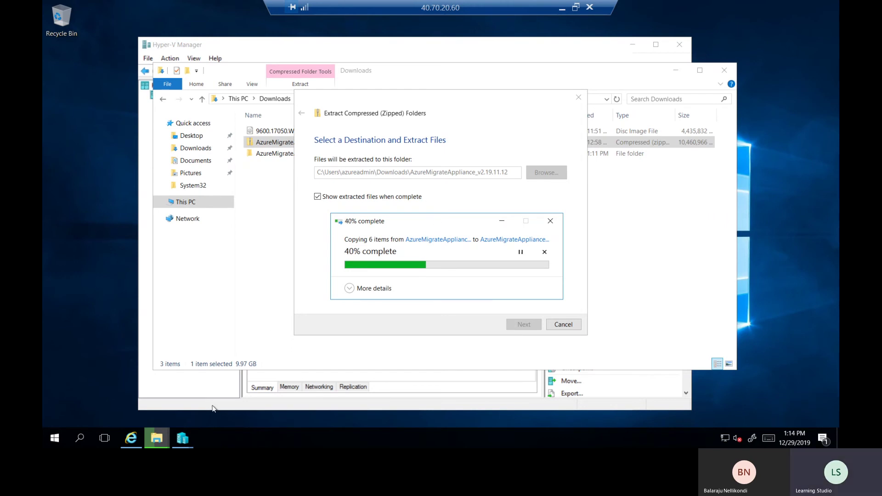
Close the virtual hard disk error and connect to the webserver VM, maximizing its console
left_click(183, 439)
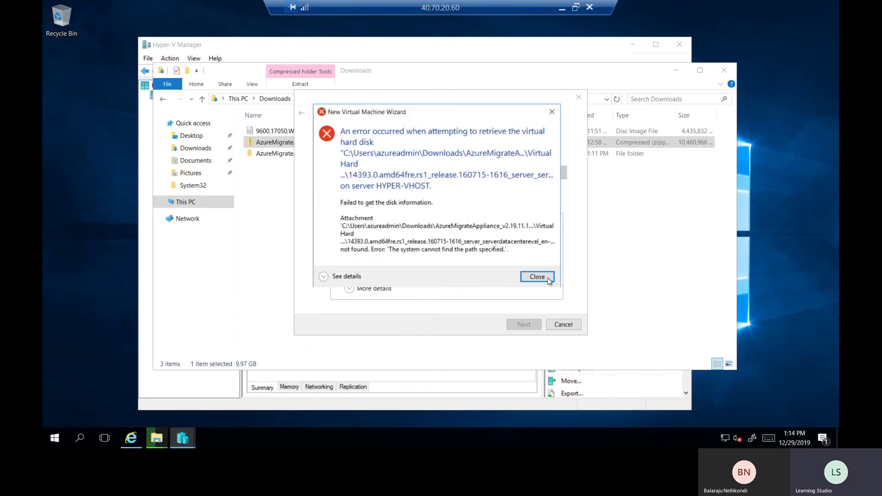
left_click(549, 279)
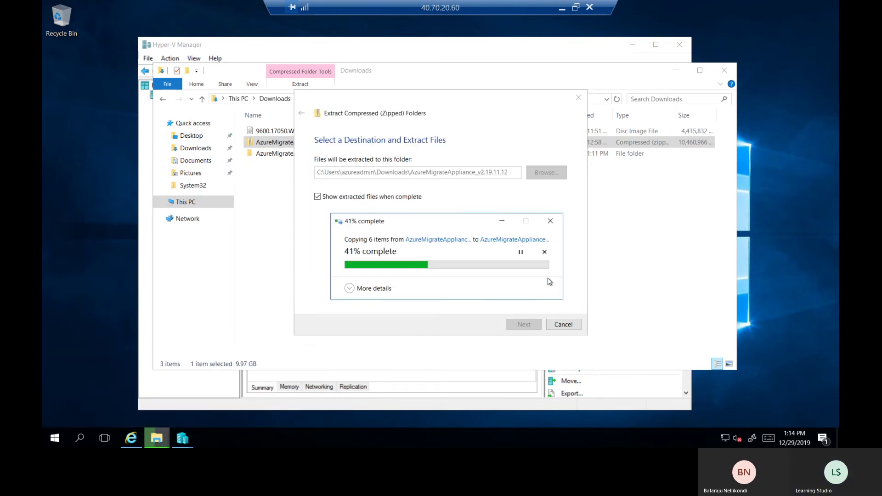
left_click(182, 439)
left_click(157, 365)
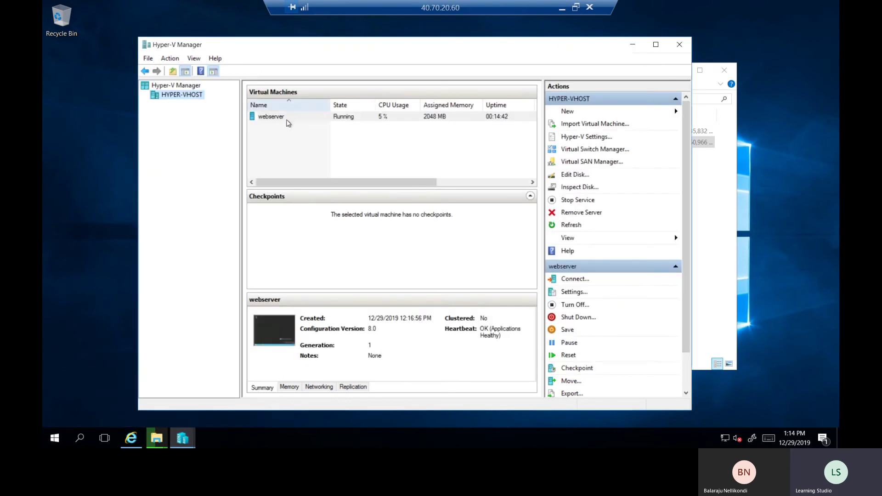
left_click(283, 118)
right_click(284, 120)
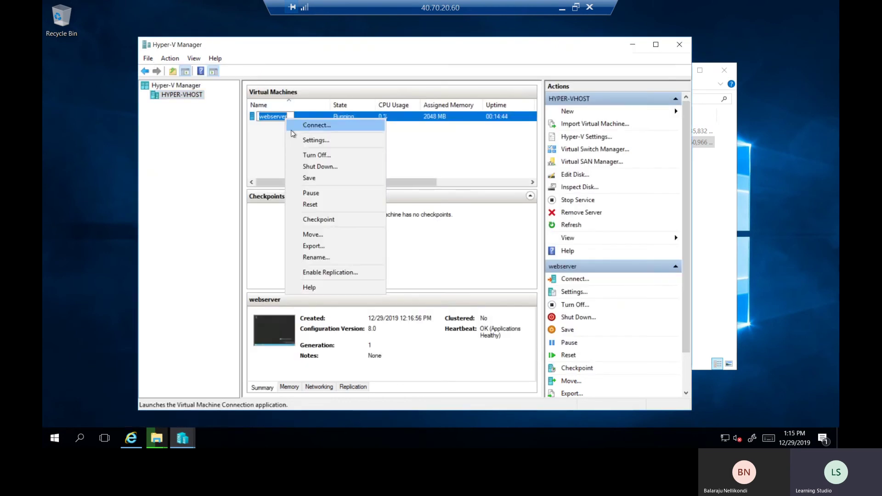
key("m")
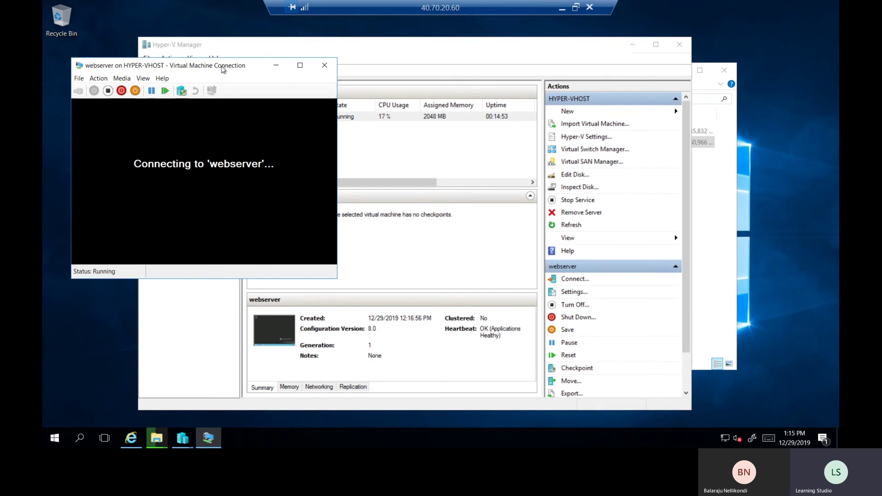
left_click_drag(232, 66, 292, 58)
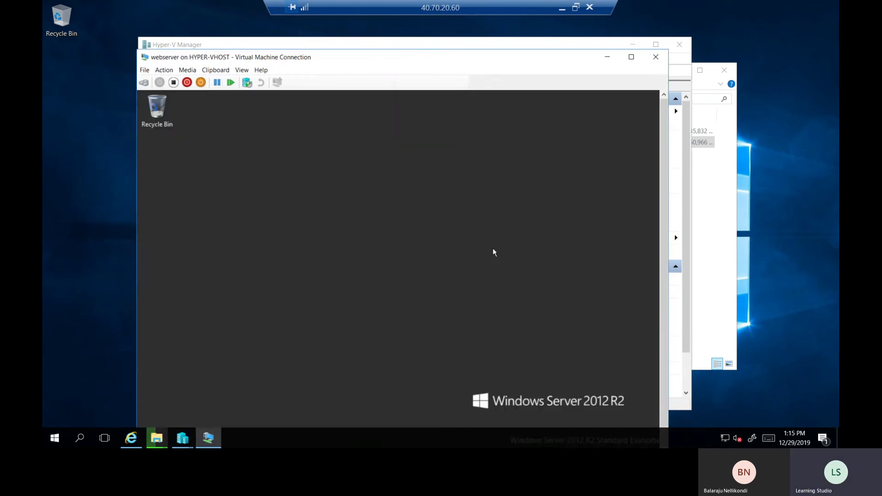
left_click_drag(454, 58, 447, 33)
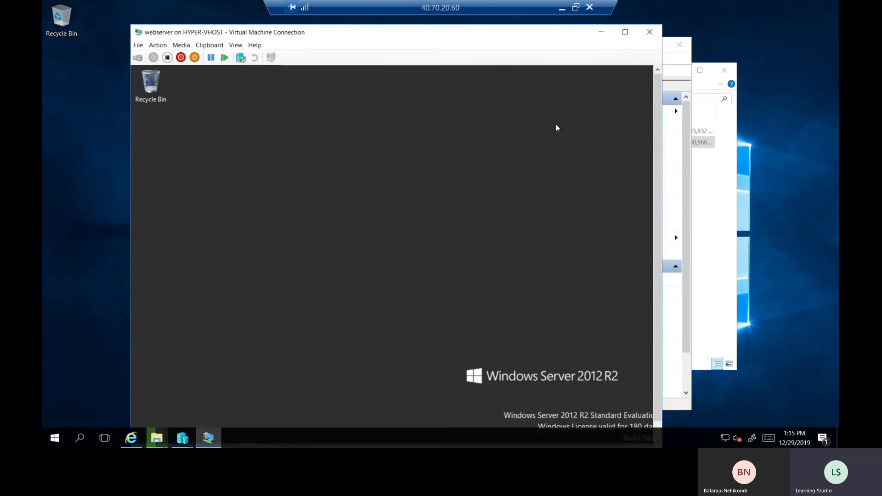
left_click_drag(659, 235, 659, 251)
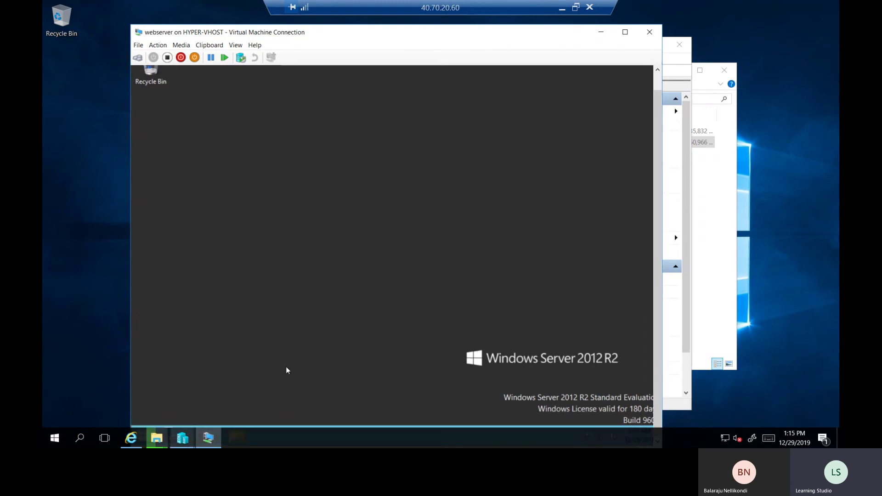
left_click(625, 36)
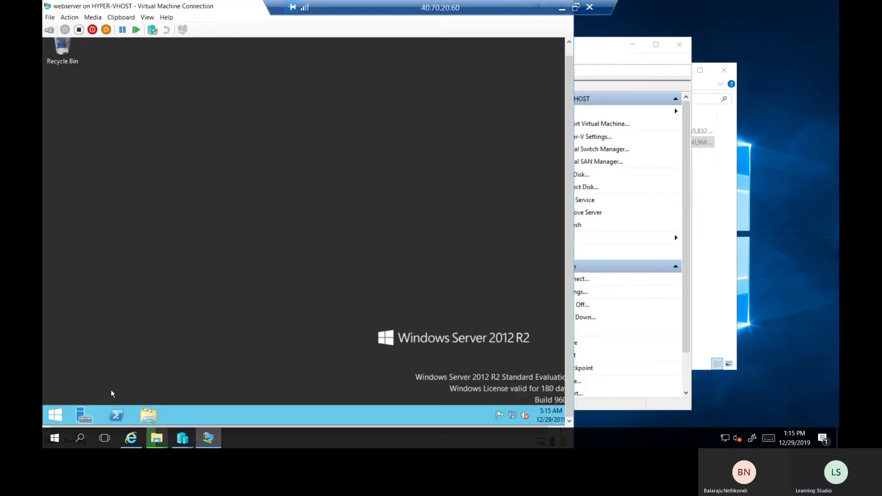
Launch Internet Explorer on the webserver VM by running 'iexplore'
right_click(62, 415)
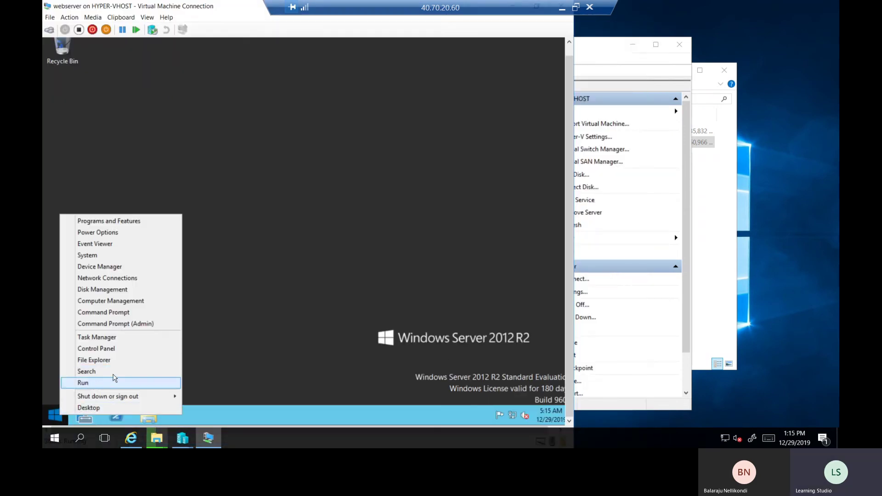
left_click(93, 382)
type("iexplore")
left_click(113, 376)
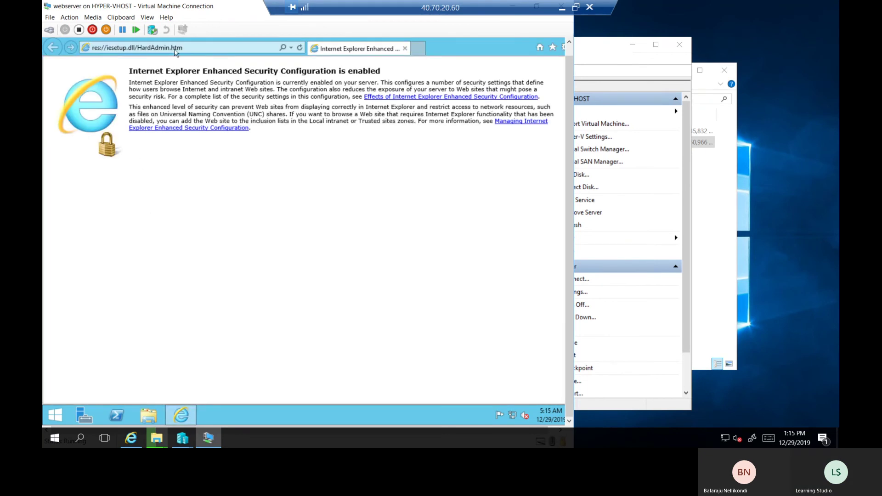
left_click(176, 49)
Search google.com for 'heavyload zam software', then launch Server Manager on the webserver VM
type("google.com/")
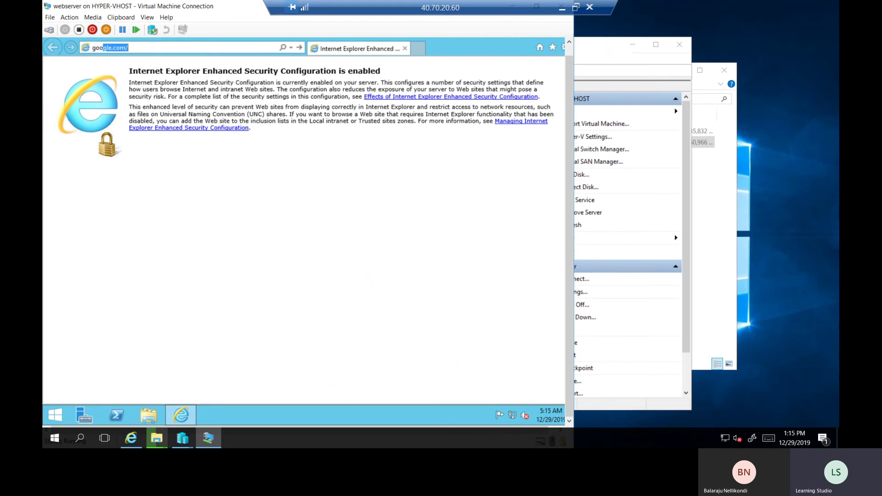
key("Return")
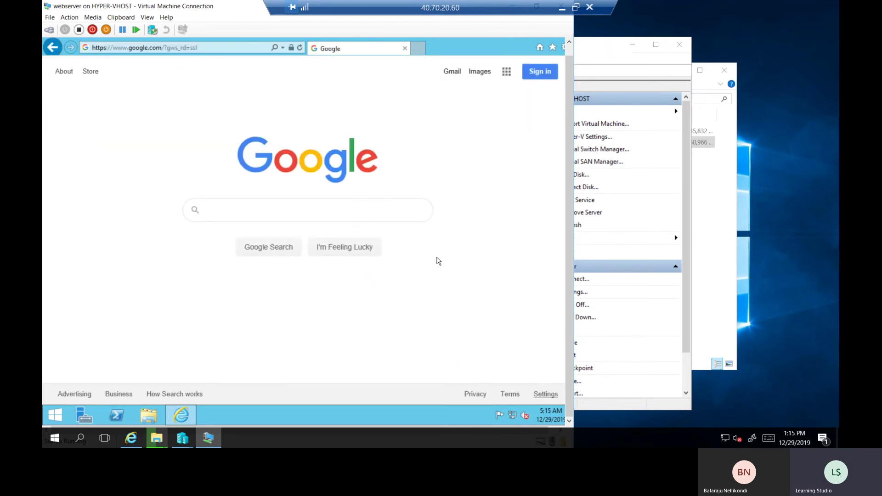
left_click(402, 211)
type("heavyload ")
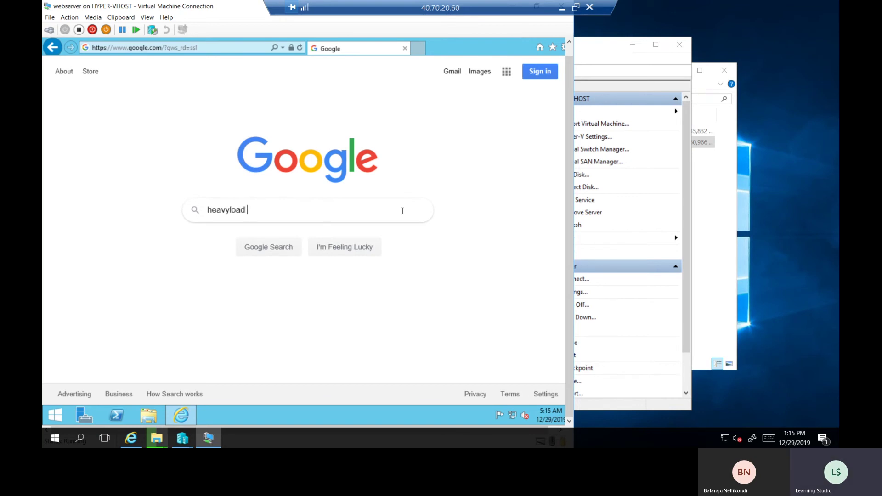
type("zam software")
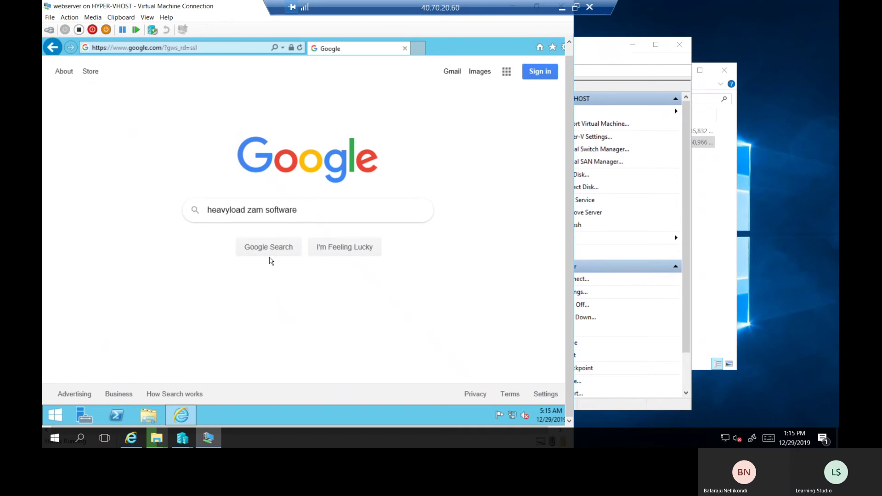
left_click(270, 257)
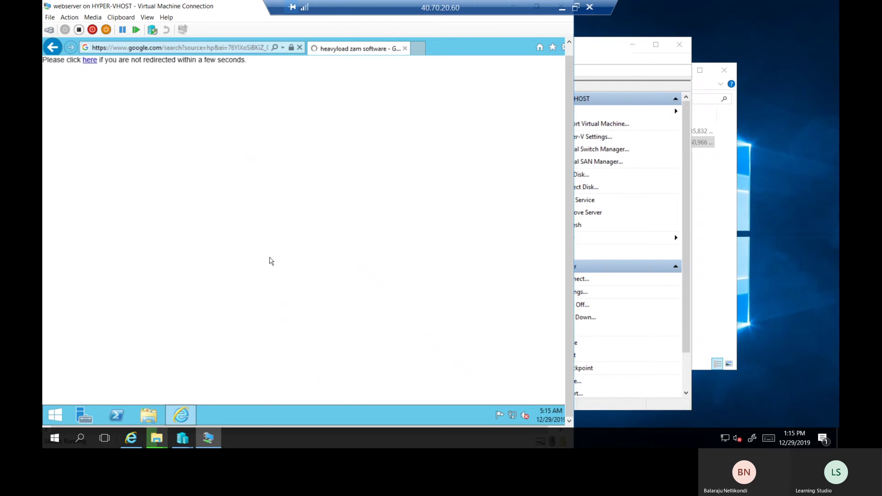
left_click(91, 60)
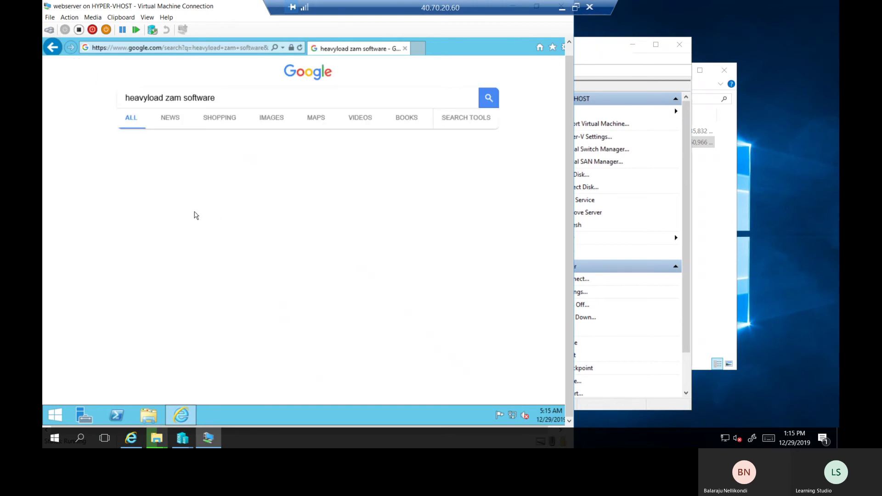
left_click(84, 415)
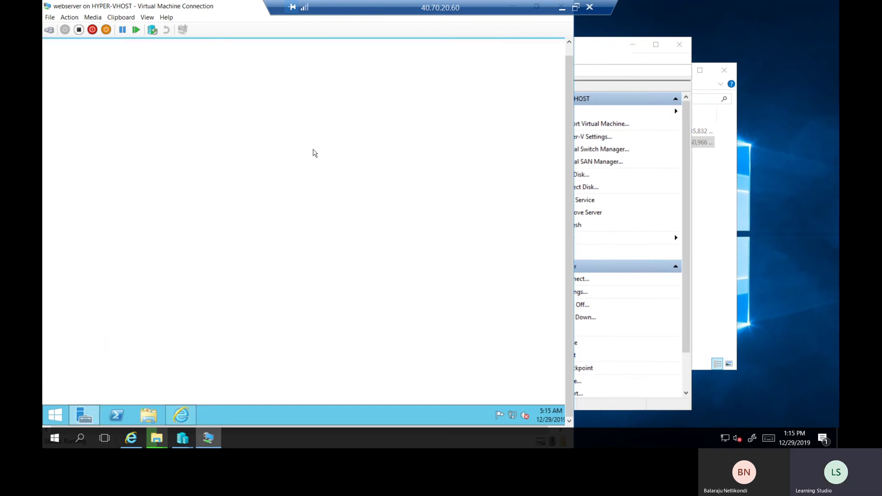
Switch IE Enhanced Security Configuration Off for Administrators and Users, then open the HeavyLoad - JAM Software result
left_click(82, 103)
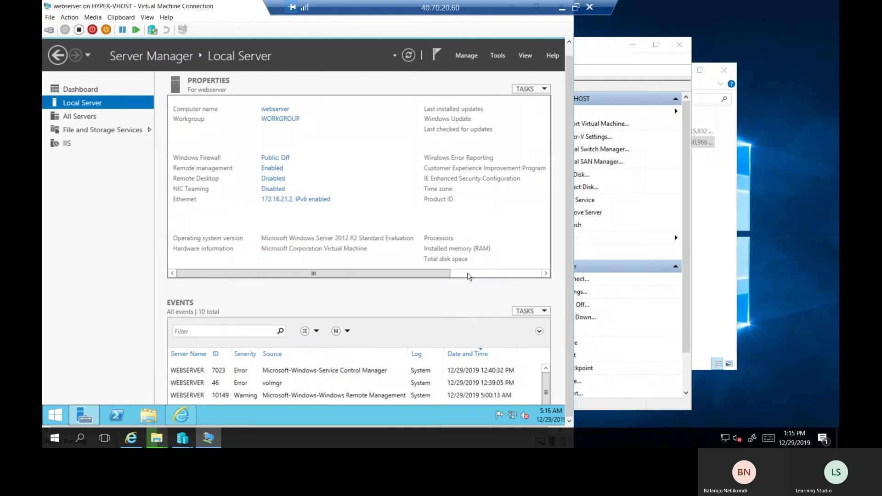
scroll(460, 193, "right", 3)
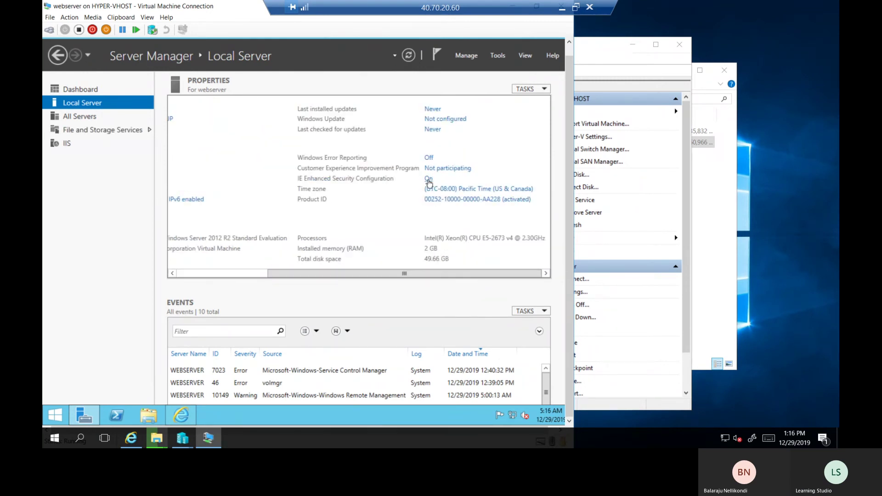
left_click(428, 179)
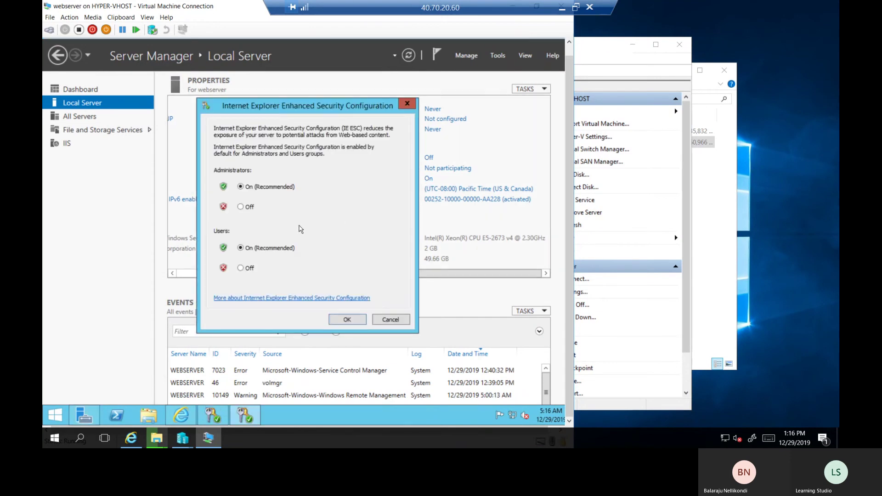
left_click(246, 208)
left_click(250, 268)
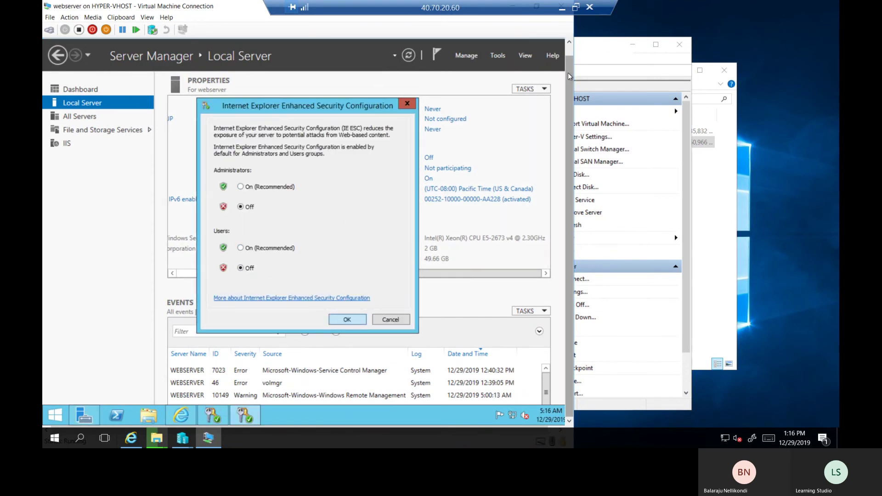
left_click_drag(568, 72, 571, 60)
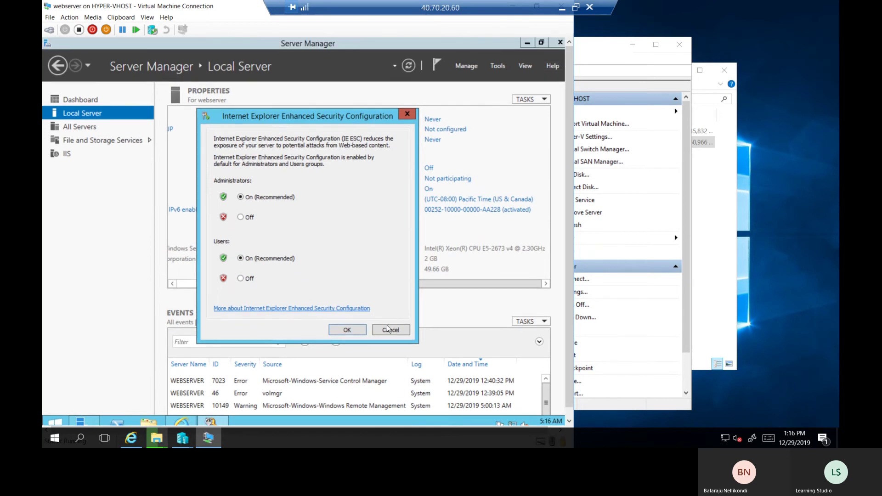
left_click(390, 330)
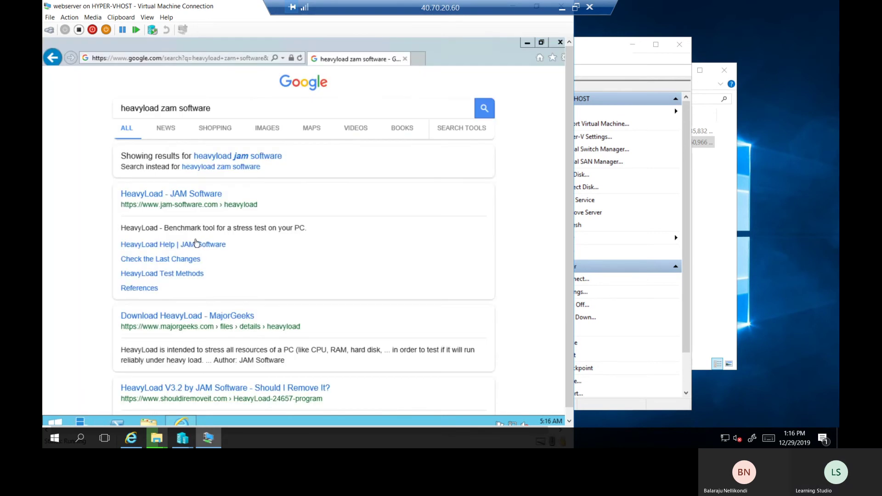
left_click(205, 204)
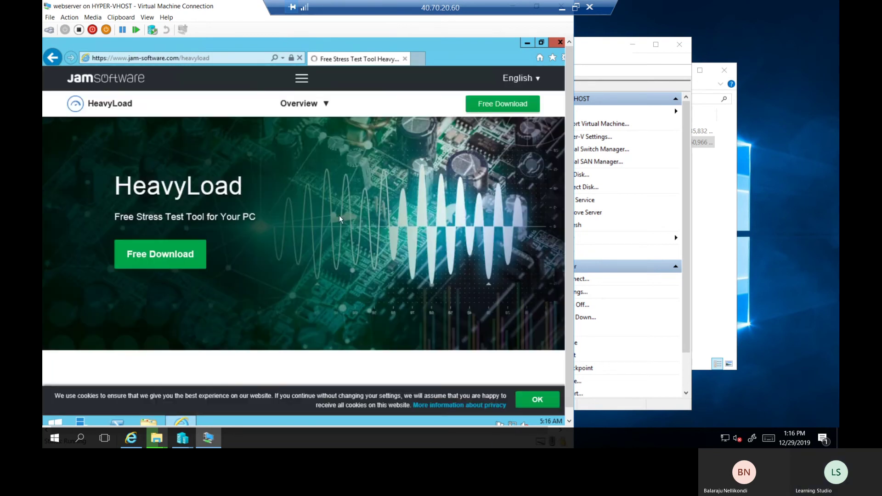
Request the HeavyLoad V3.51 x64 setup download for North America from JAM Software's Free Download page
left_click(179, 253)
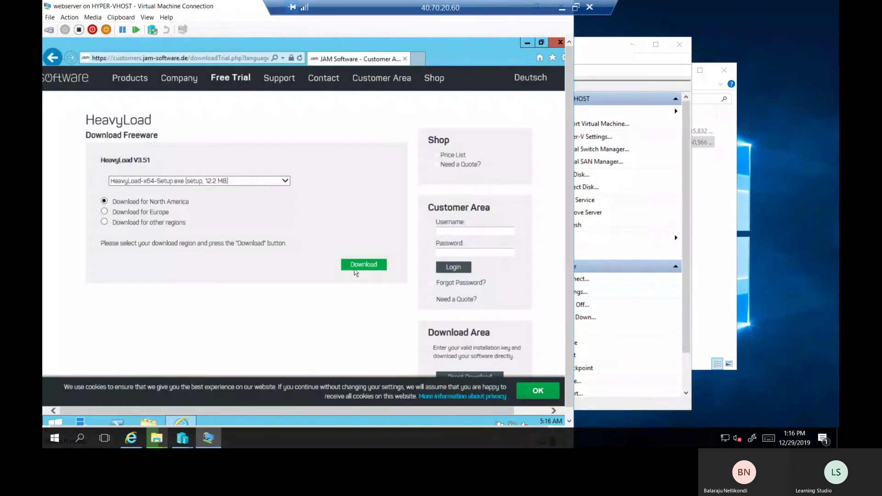
left_click(359, 271)
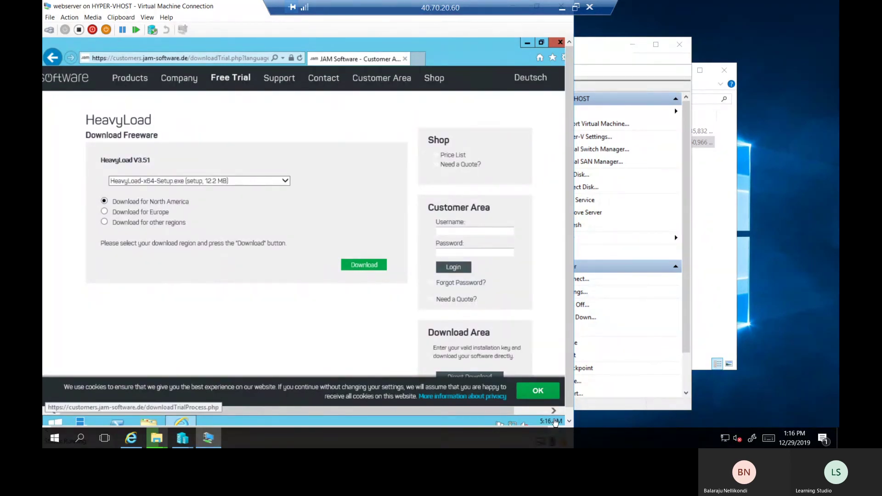
left_click(570, 412)
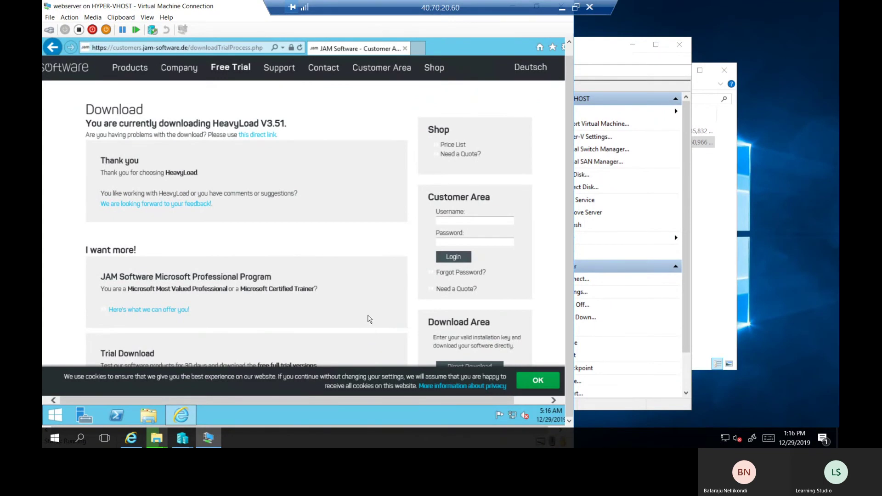
scroll(447, 362, "down", 5)
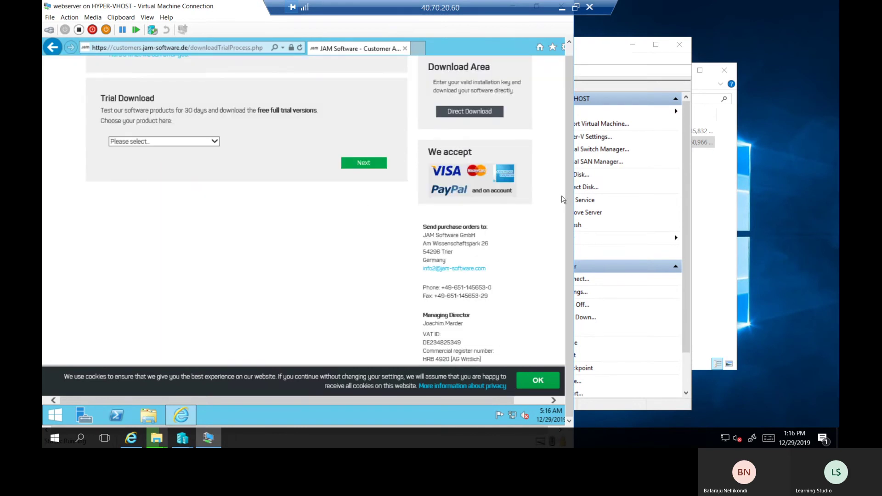
left_click_drag(569, 148, 569, 122)
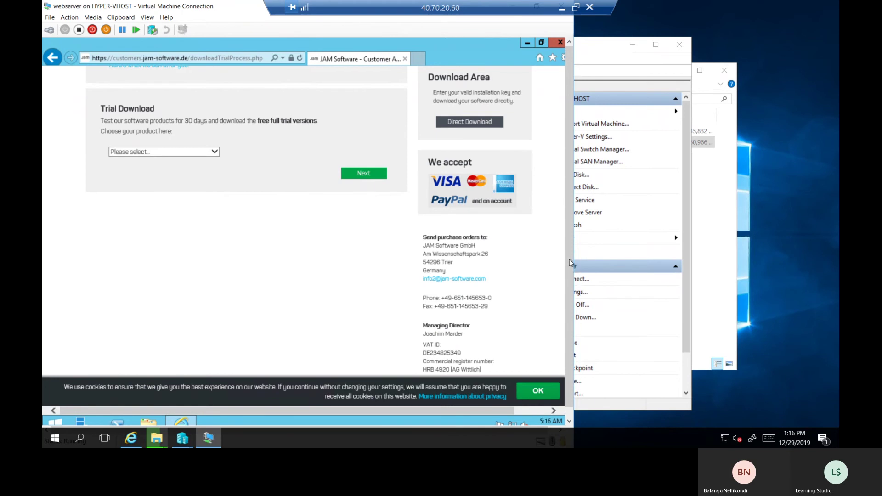
left_click(532, 410)
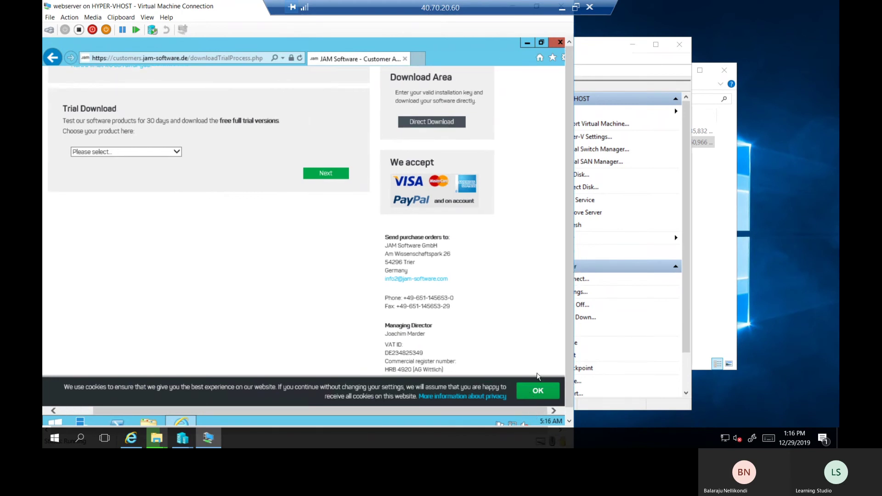
scroll(369, 197, "up", 5)
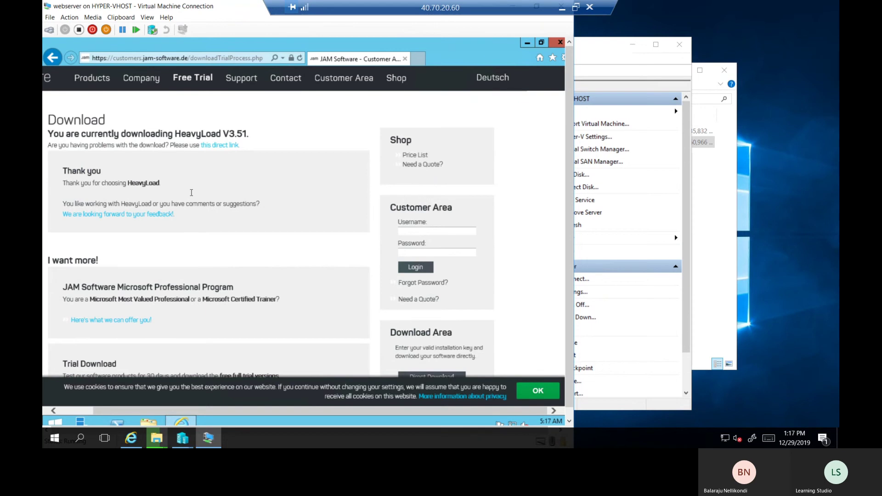
Download the HeavyLoad setup via the direct link, save it, and run the installer
left_click(222, 145)
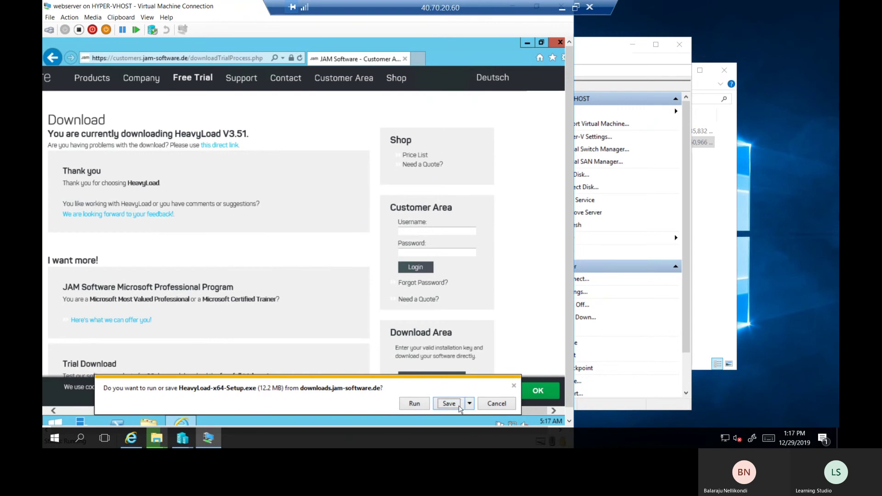
left_click(449, 404)
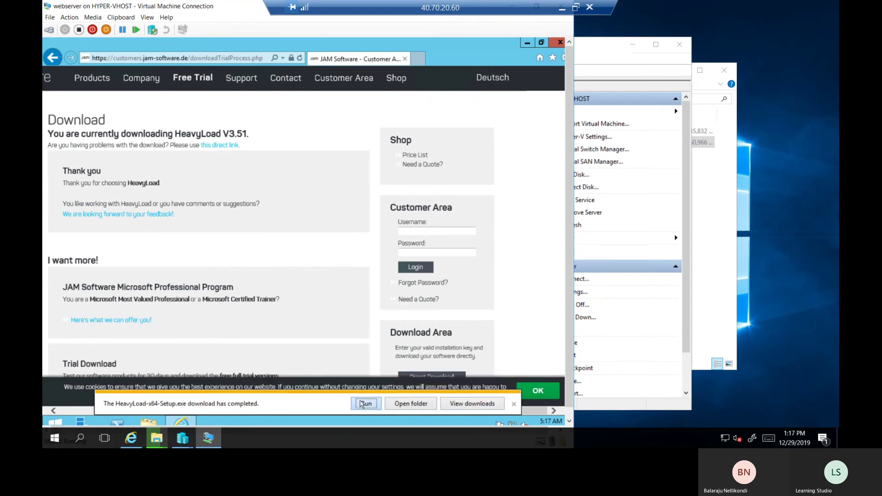
left_click(365, 403)
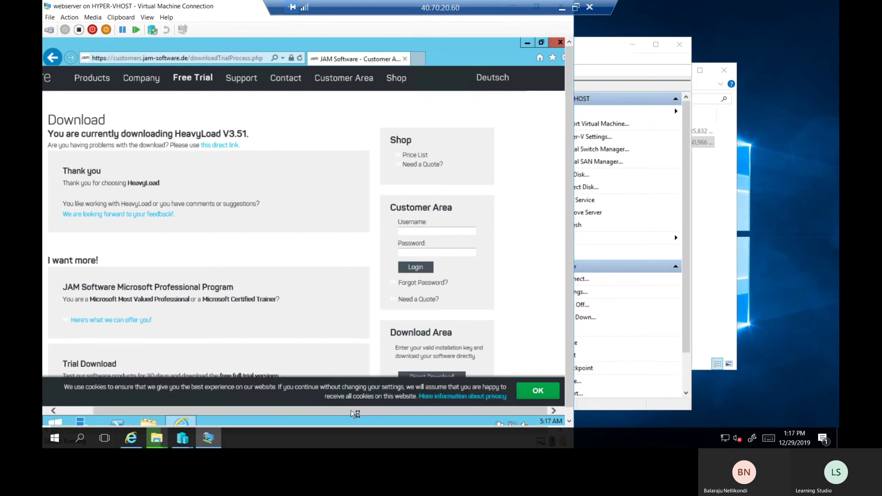
left_click_drag(330, 409, 289, 409)
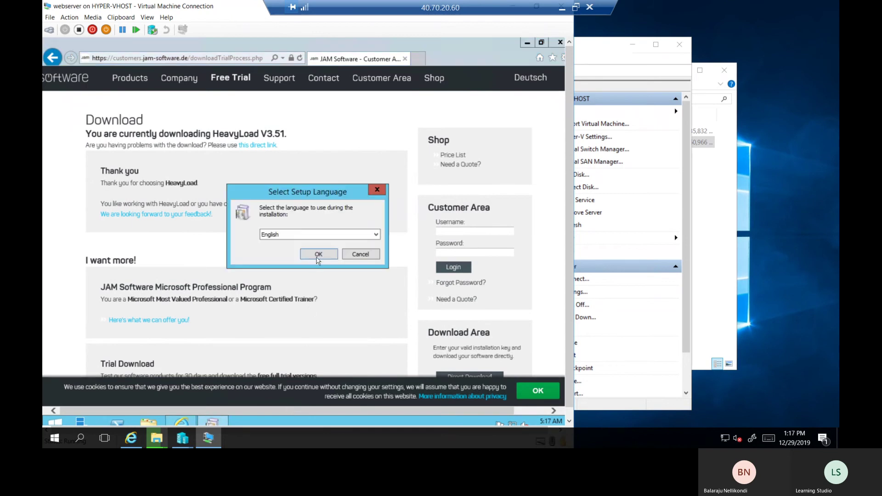
Install HeavyLoad in English with the licence accepted, default location, desktop shortcut, and launch it
left_click(318, 255)
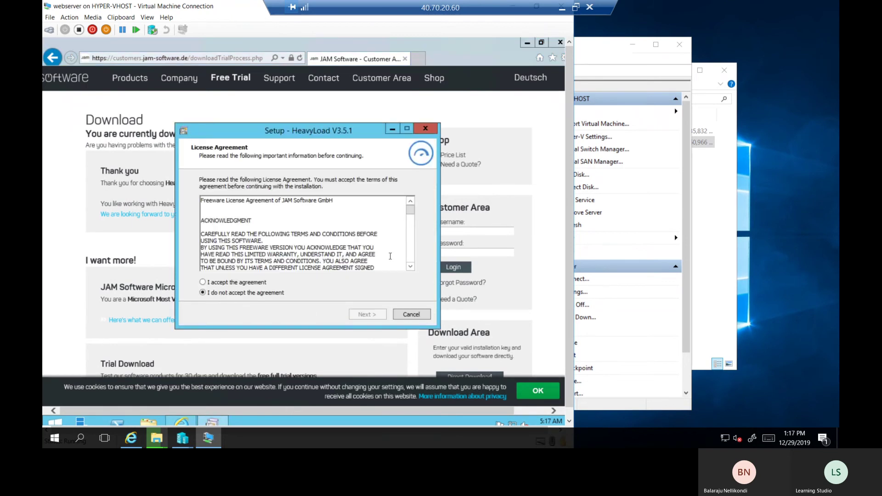
left_click(261, 283)
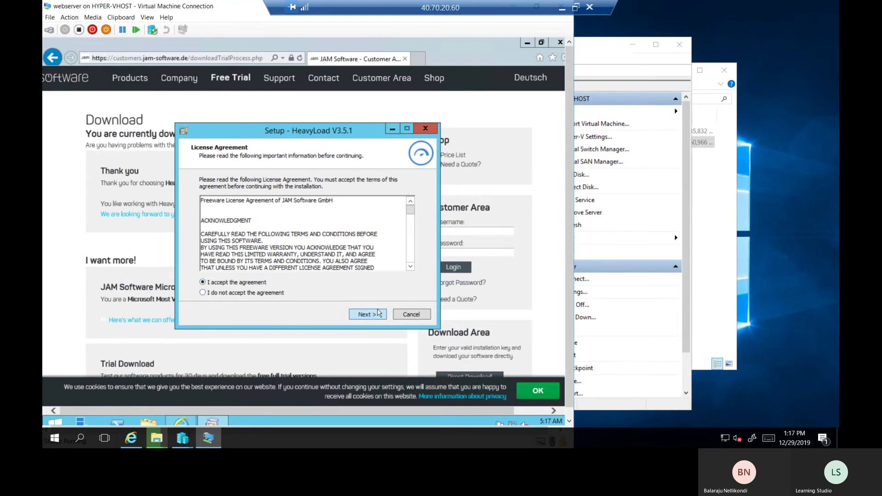
left_click(377, 315)
left_click(367, 315)
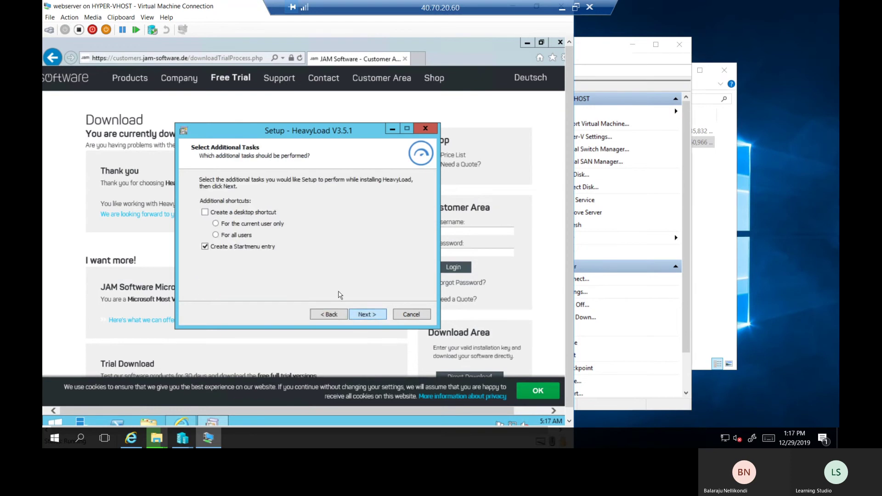
left_click(252, 213)
left_click(365, 315)
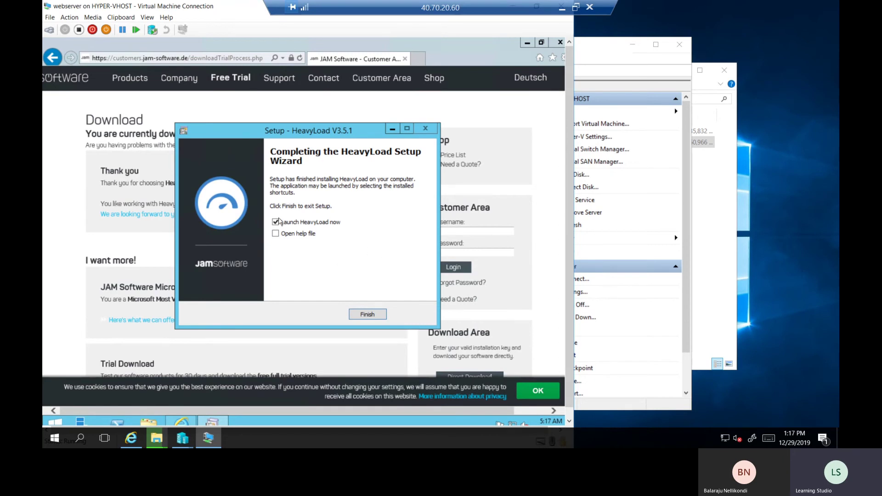
left_click(368, 314)
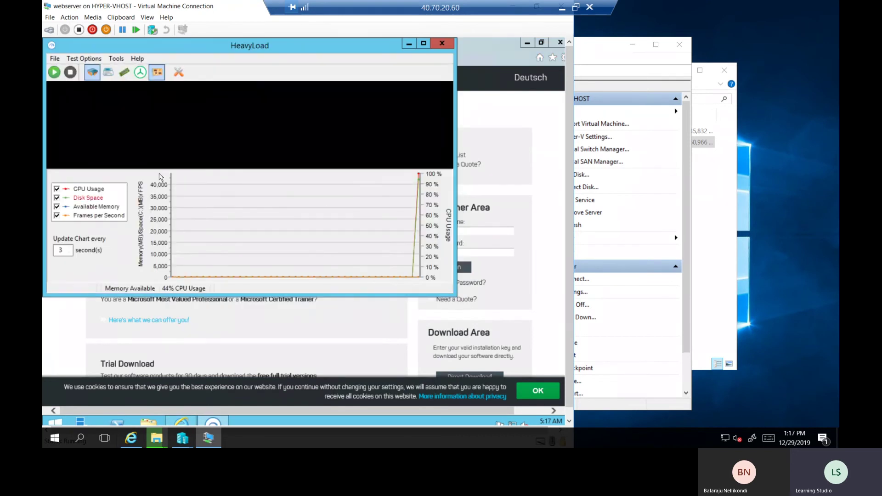
Start HeavyLoad's selected stress tests and dismiss the 3D graphics not supported warning
left_click_drag(292, 52, 328, 72)
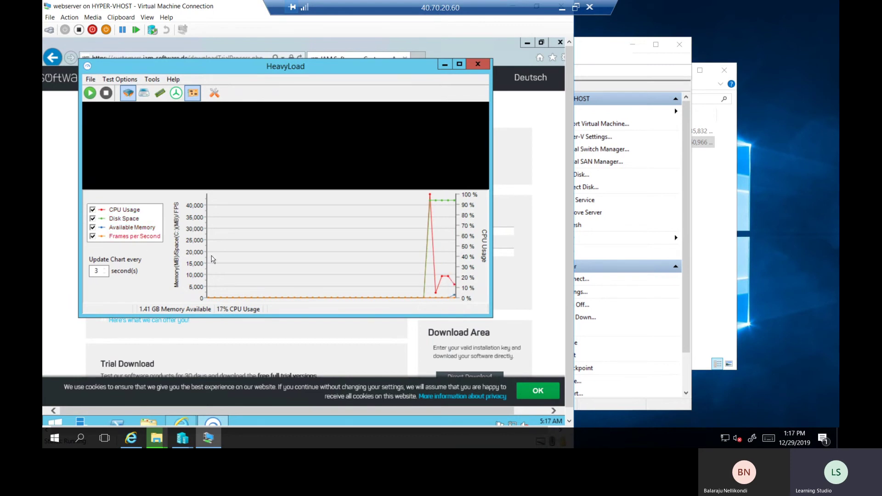
left_click(90, 93)
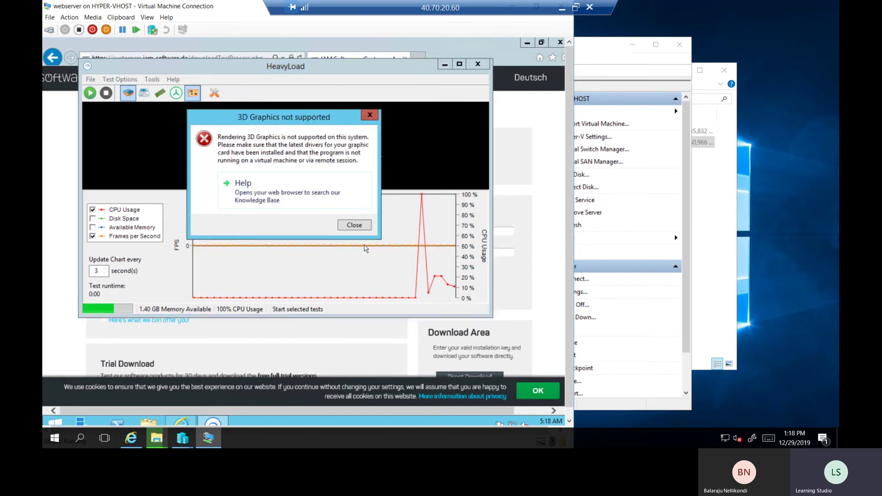
left_click(357, 224)
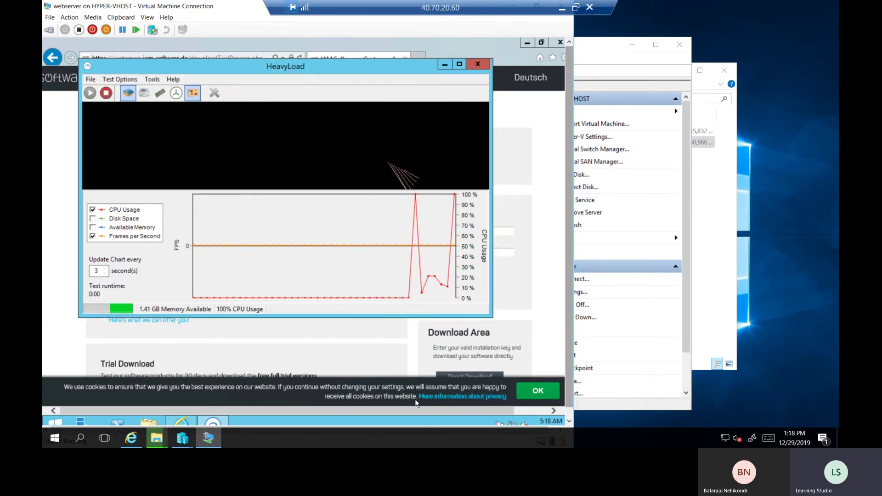
Confirm in Task Manager's Performance view that CPU usage sits at 100%, then close it
right_click(322, 420)
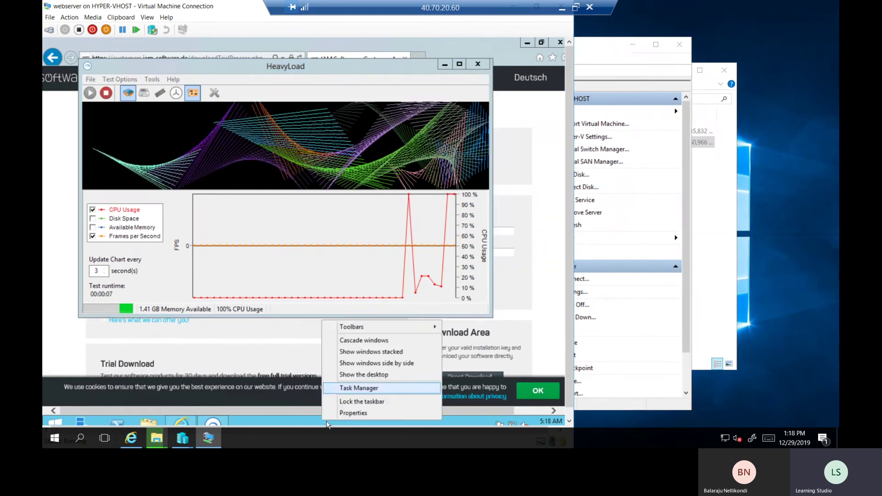
left_click(354, 389)
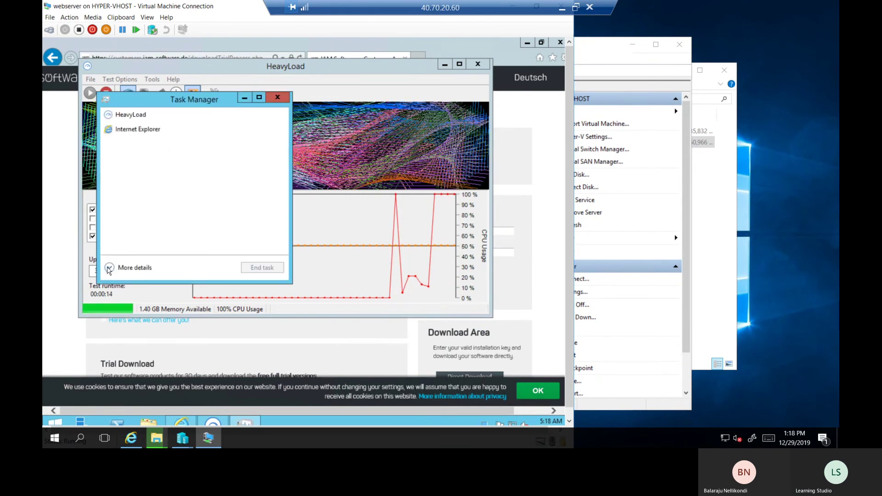
left_click(113, 268)
left_click(156, 126)
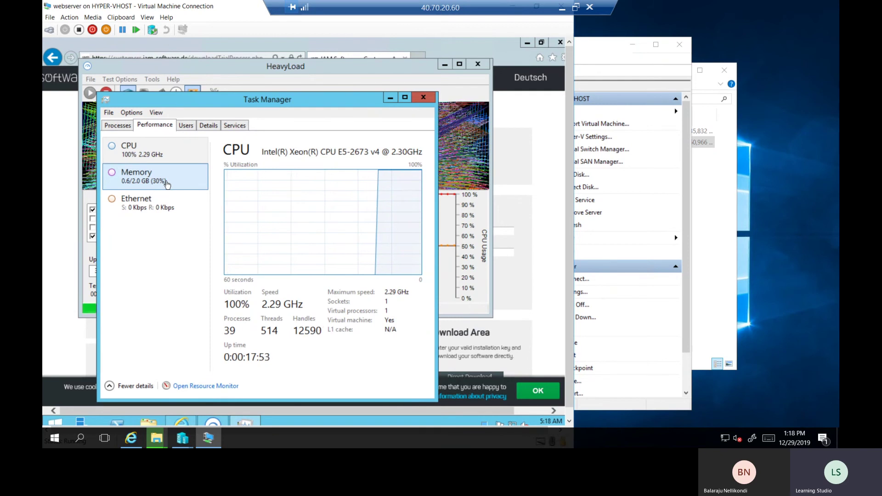
left_click(424, 97)
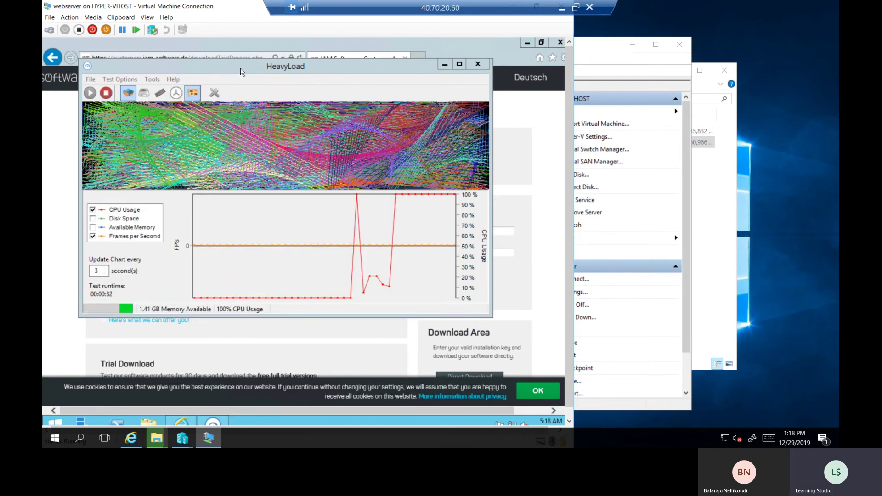
Close the webserver connection window and bring the appliance extraction progress (83%) back into view
key("super+Down")
left_click(575, 50)
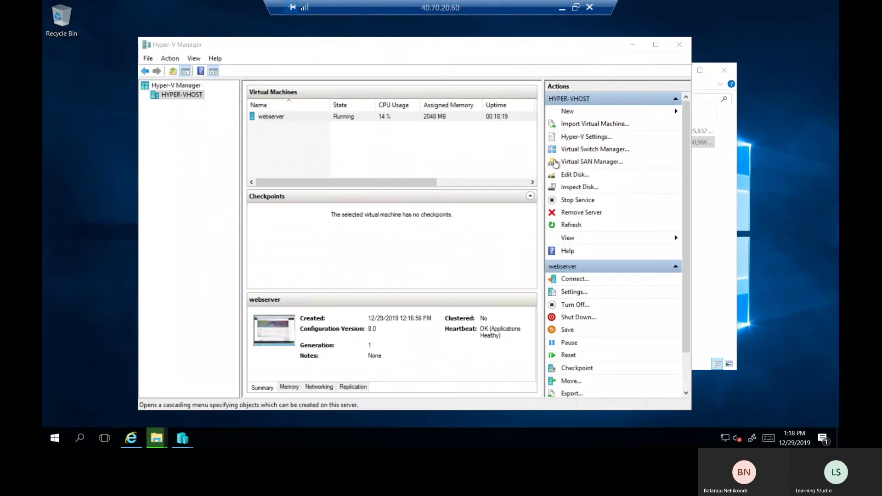
mouse_move(161, 438)
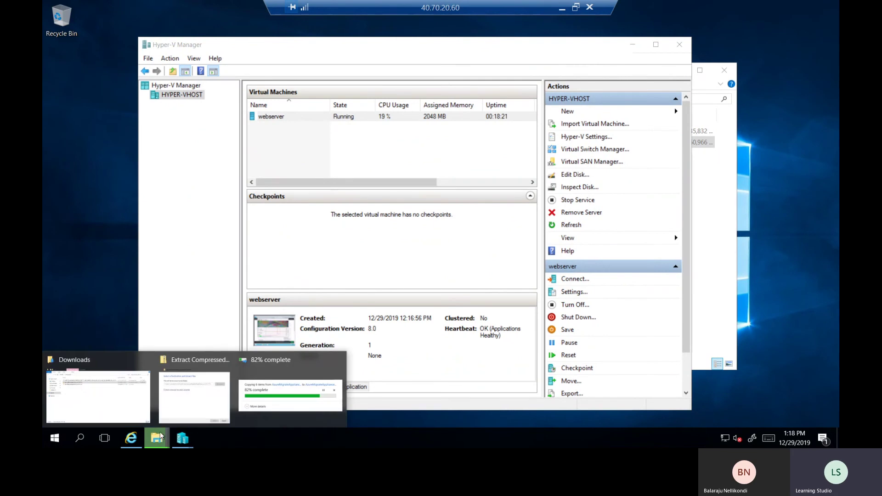
left_click(277, 385)
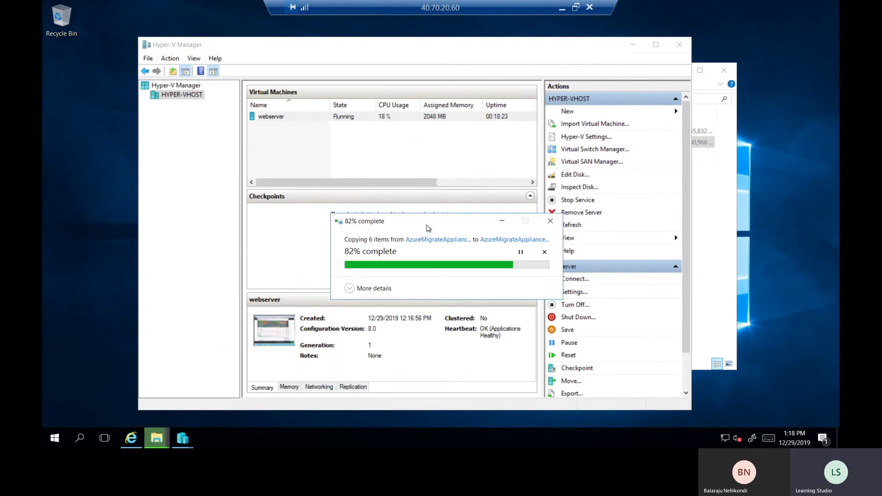
left_click_drag(423, 225, 375, 201)
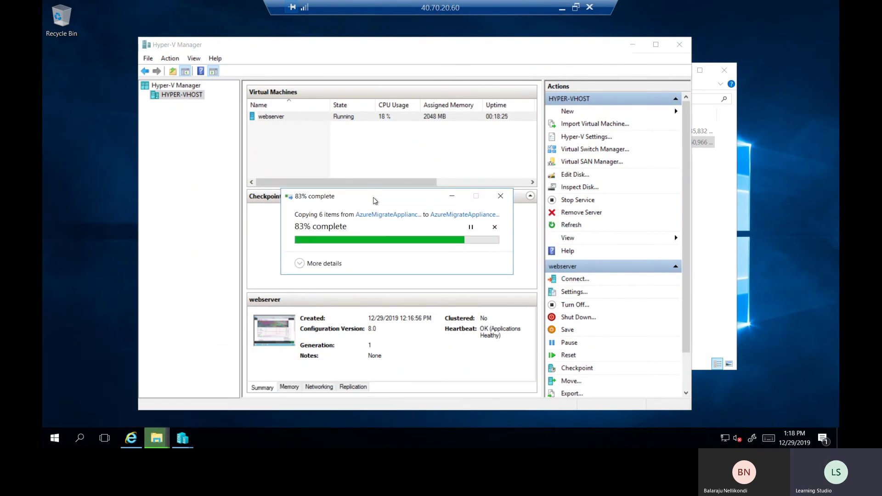
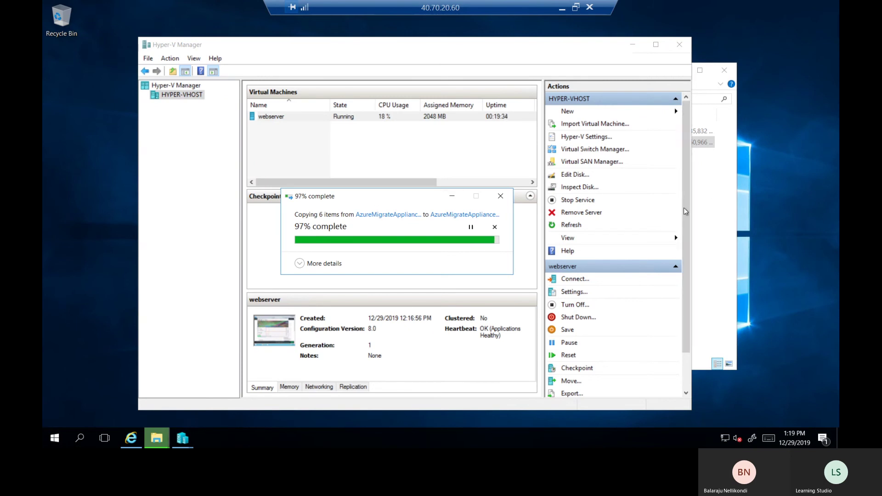
Close the Downloads window and move the extraction dialog aside until AzureMigrateAppliance_v2.19.11.12 finishes extracting
left_click(725, 71)
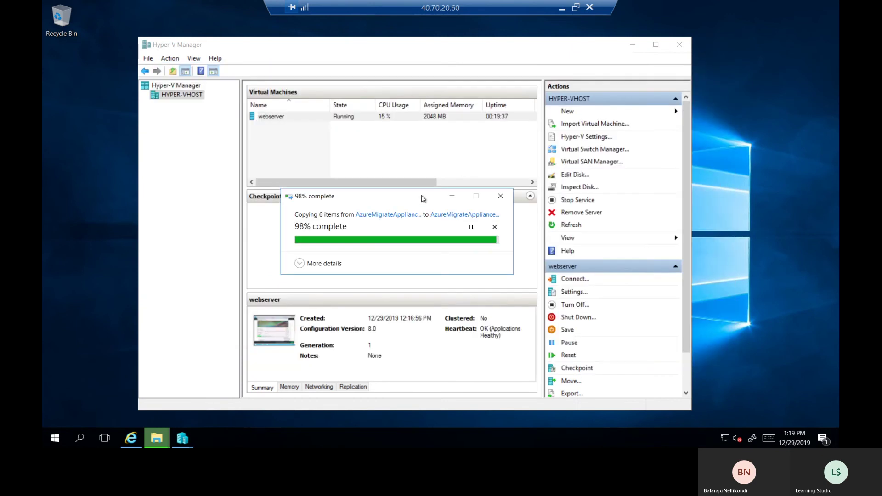
left_click_drag(402, 195, 392, 178)
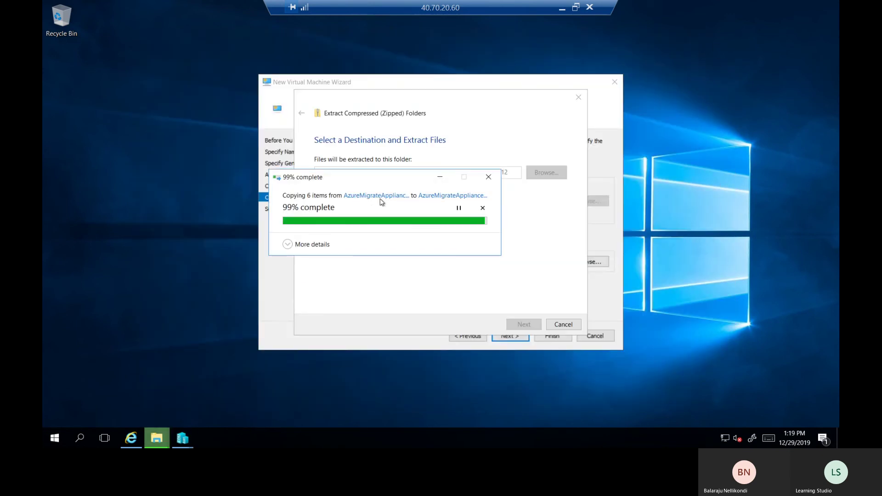
left_click_drag(379, 178, 277, 223)
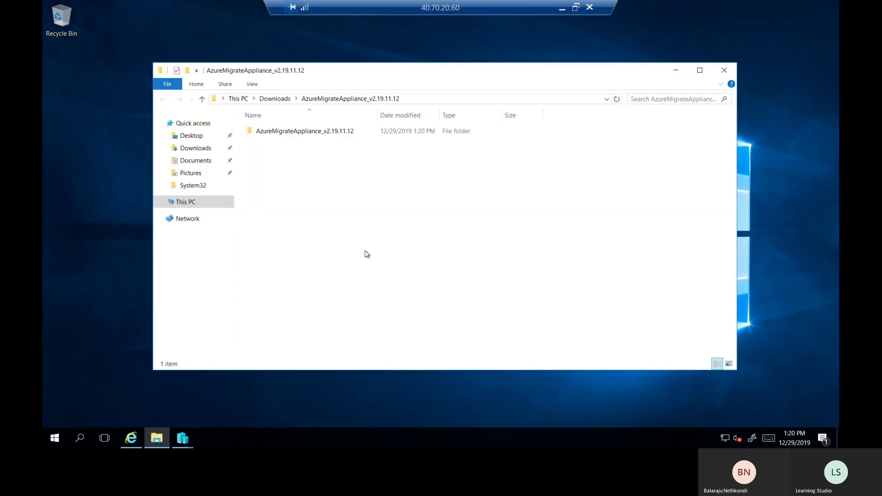
Check AzureMigrateAppliance_v2.19.11.12 > Virtual Hard Disks for the 26.1 GB .vhd, then close Explorer
left_click(274, 98)
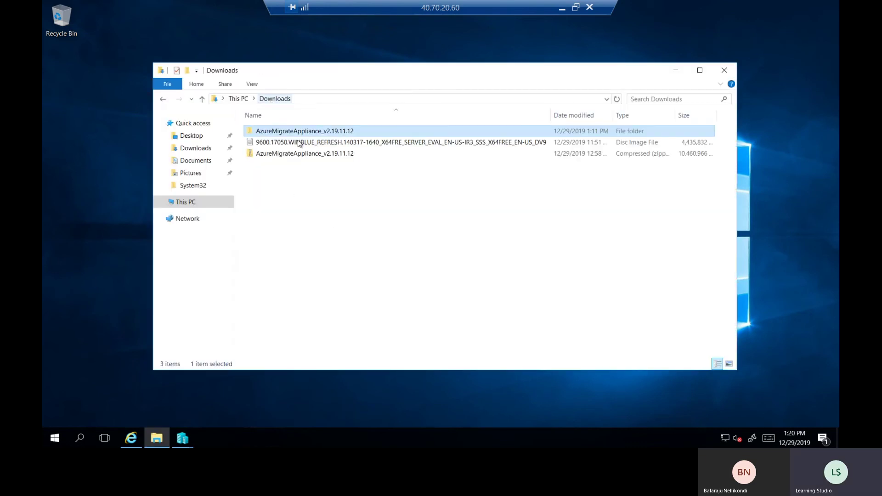
left_click(332, 204)
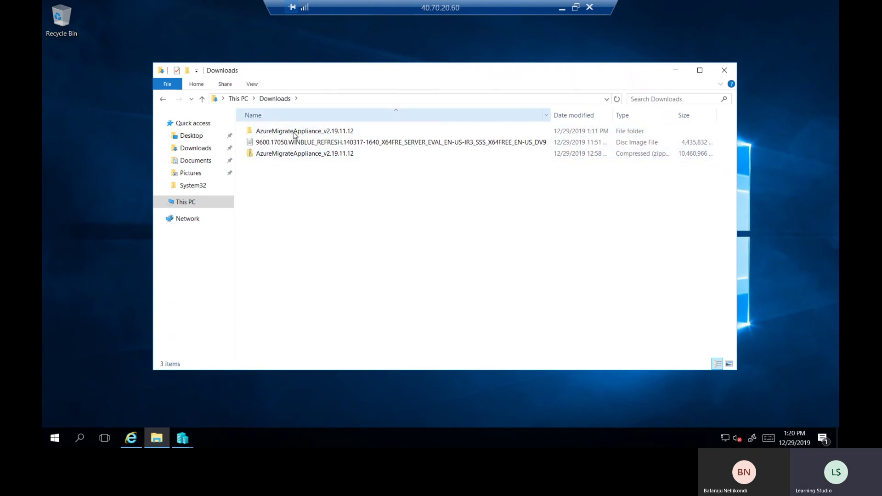
double_click(300, 132)
double_click(312, 134)
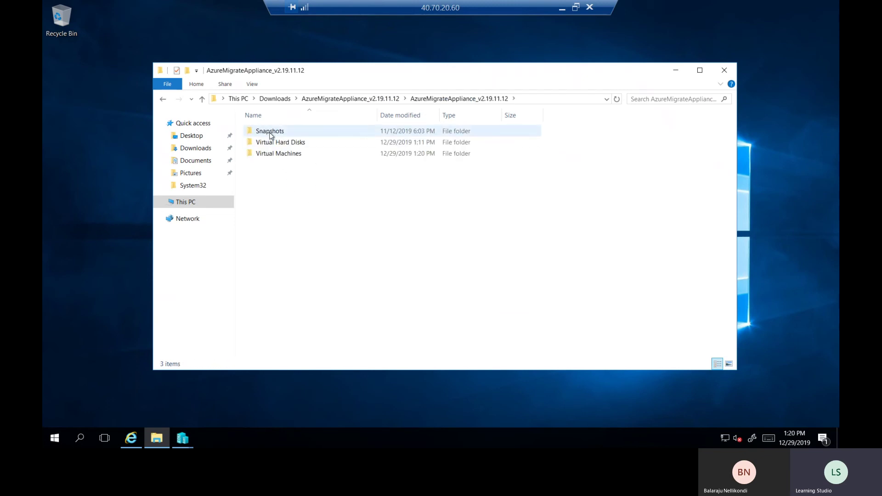
left_click(276, 132)
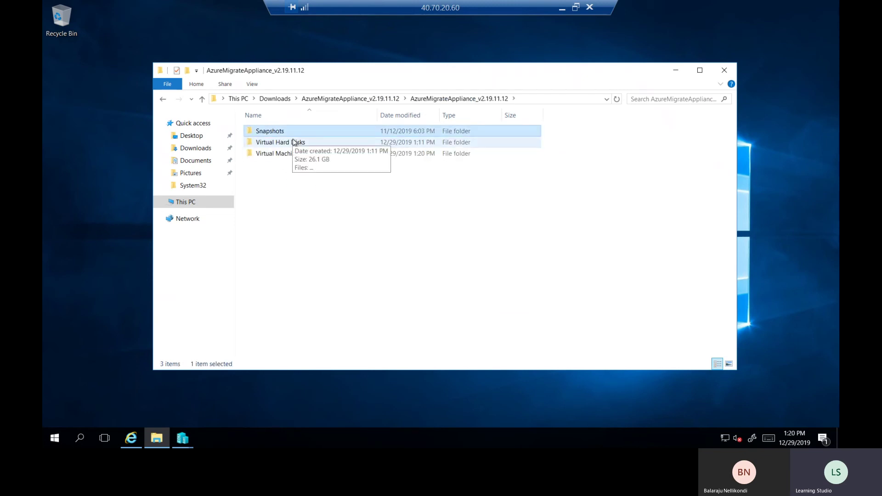
left_click(295, 143)
left_click(300, 155)
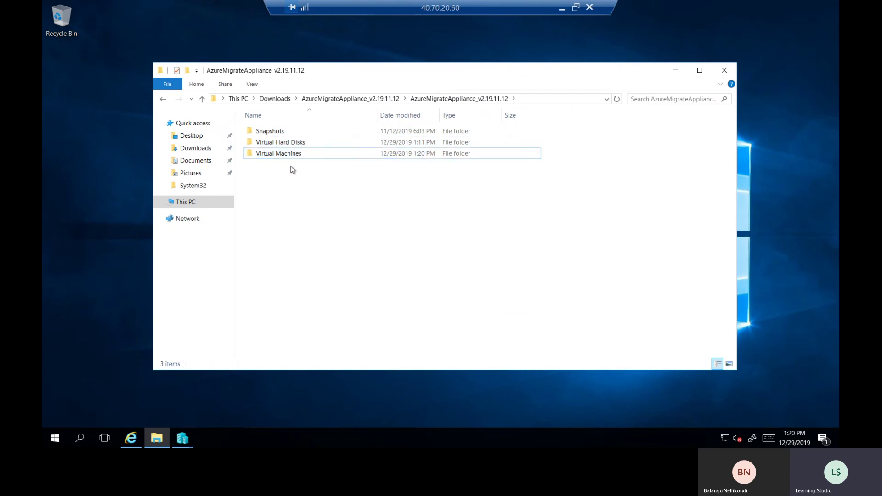
double_click(292, 142)
left_click(304, 134)
double_click(378, 115)
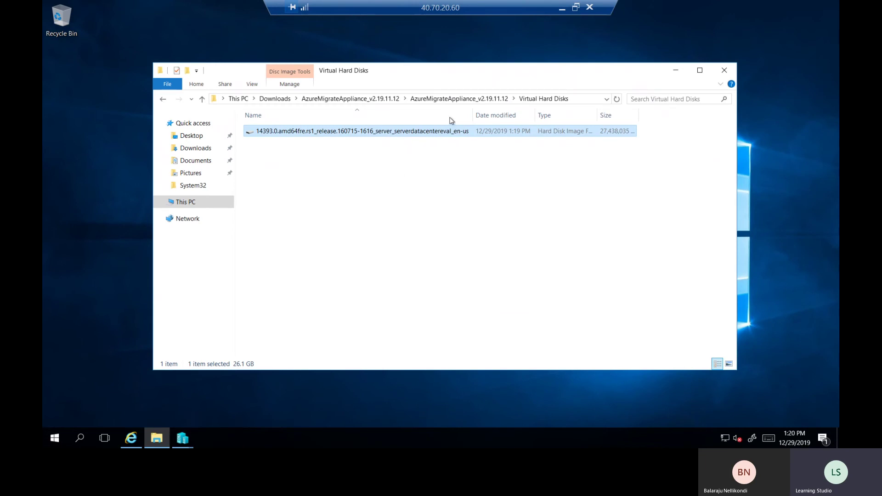
left_click(725, 70)
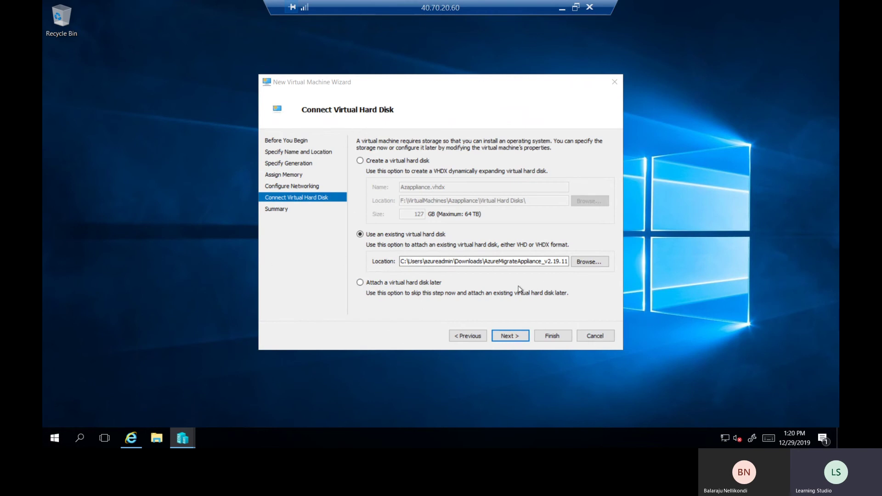
Choose the appliance's .vhd from Downloads > AzureMigrateAppliance_v2.19.11.12 > Virtual Hard Disks as the existing disk
left_click(587, 263)
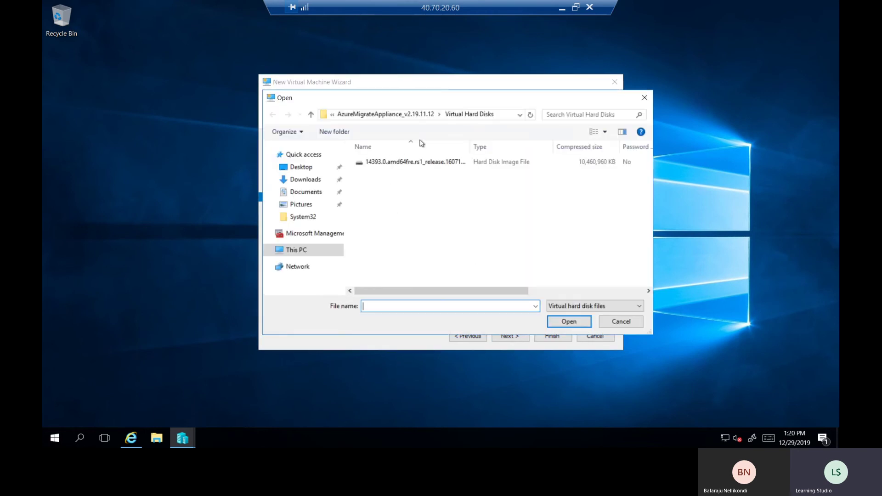
left_click(305, 180)
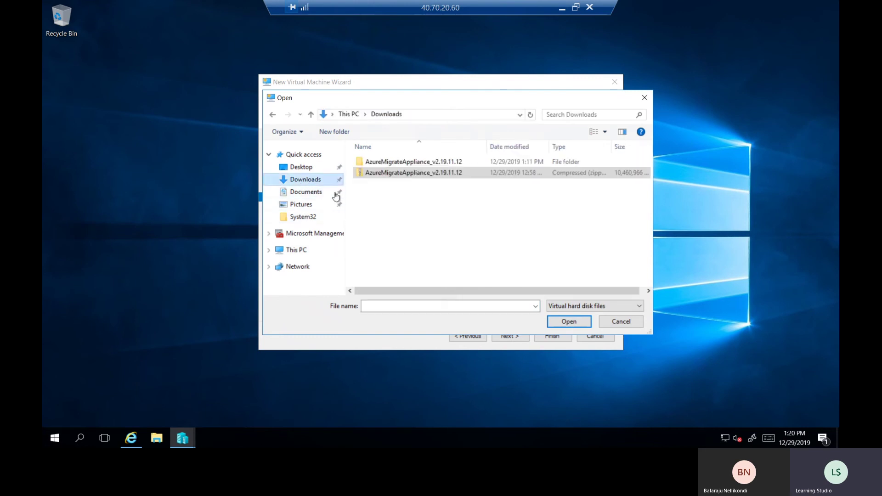
double_click(425, 162)
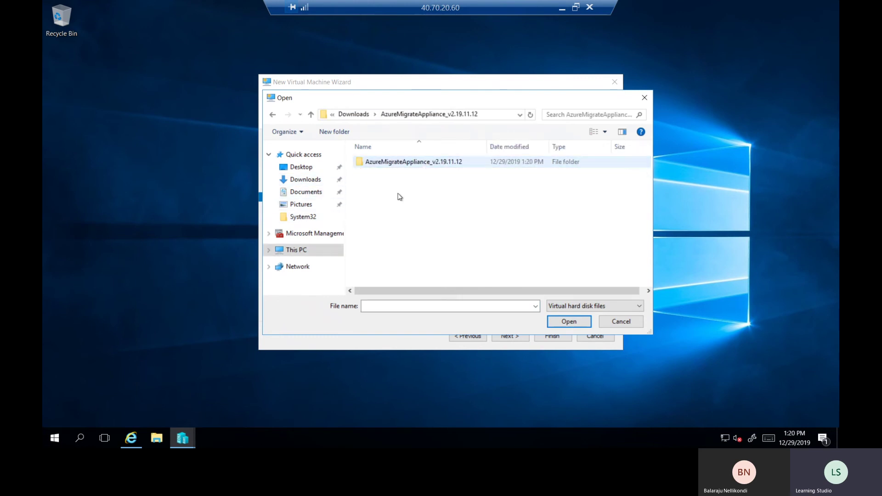
double_click(383, 161)
double_click(386, 173)
double_click(391, 163)
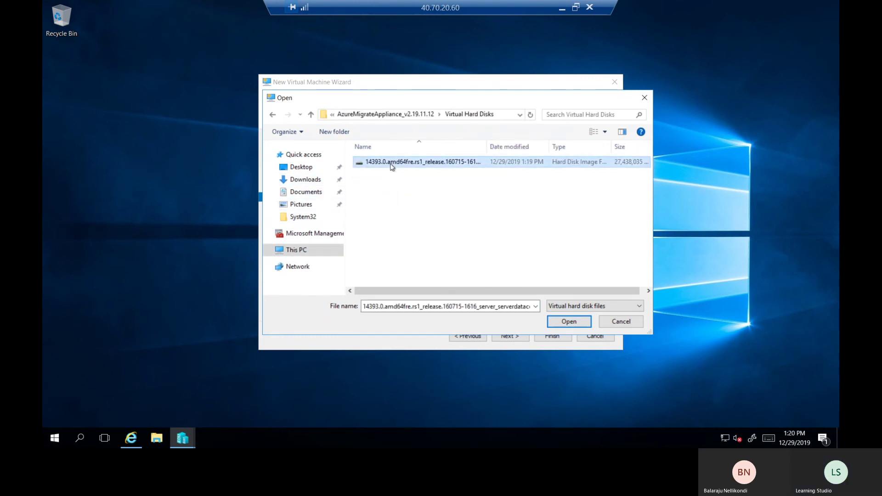
Finish the wizard to create the Azappliance VM and return to Hyper-V Manager
left_click(511, 337)
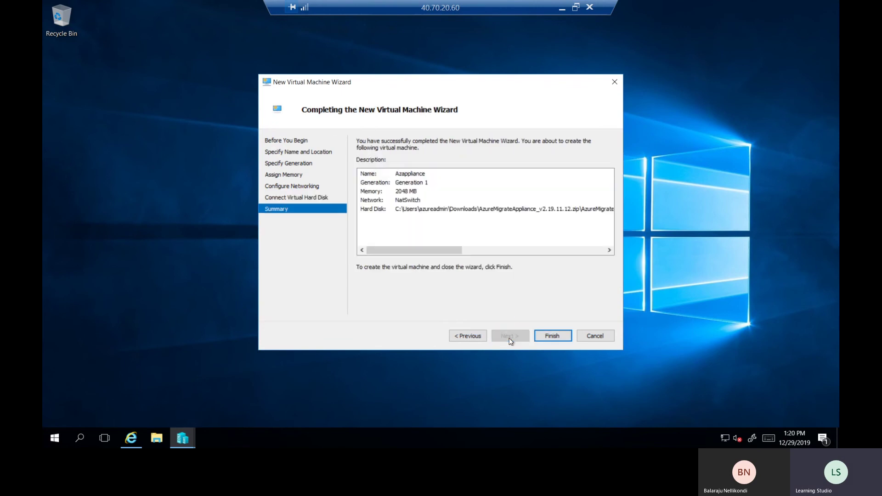
left_click(545, 336)
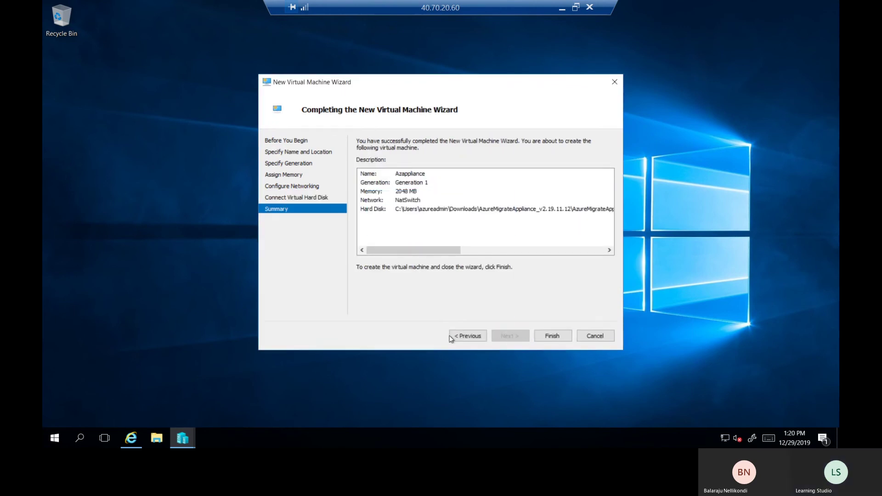
left_click(183, 438)
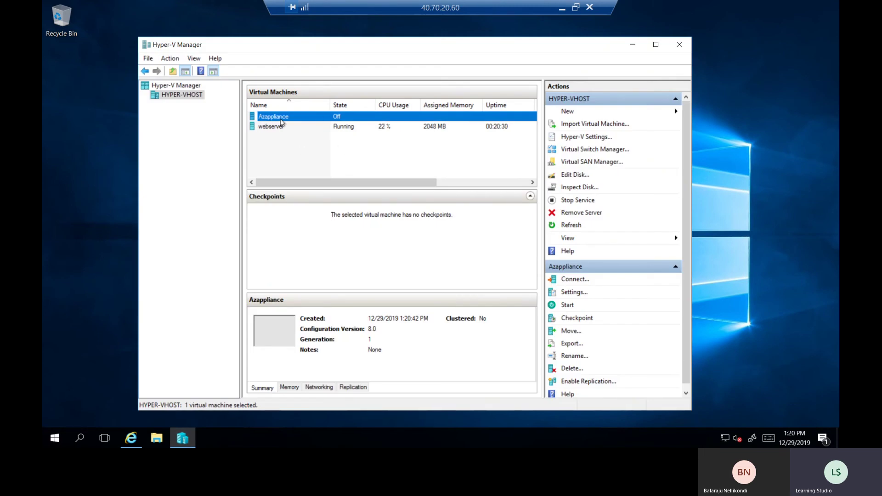
Connect to Azappliance, start the VM, and place its console window over Hyper-V Manager
right_click(288, 119)
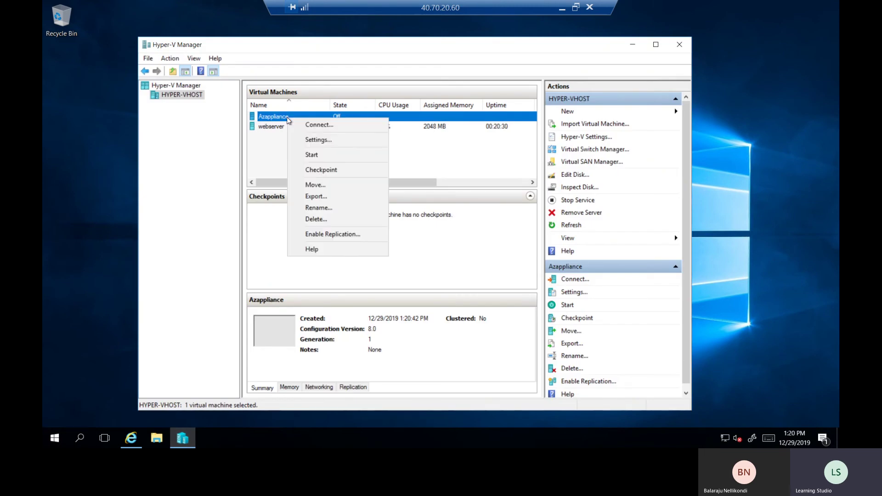
left_click(313, 125)
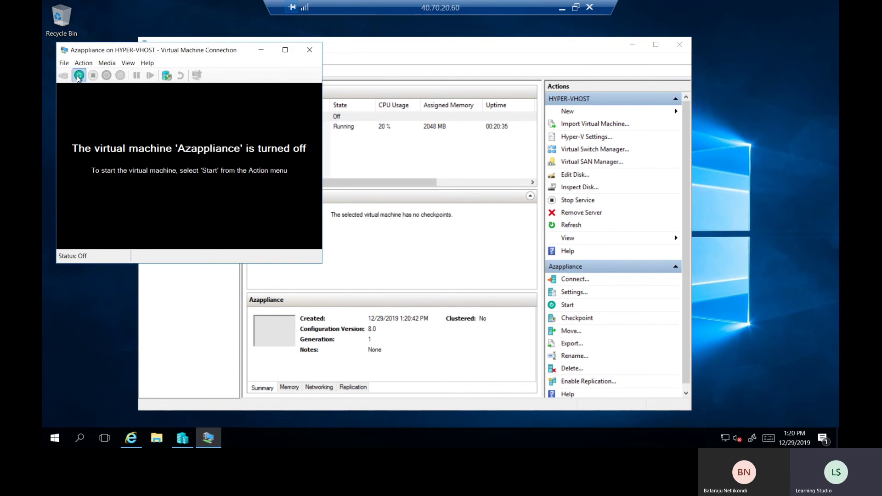
left_click(79, 75)
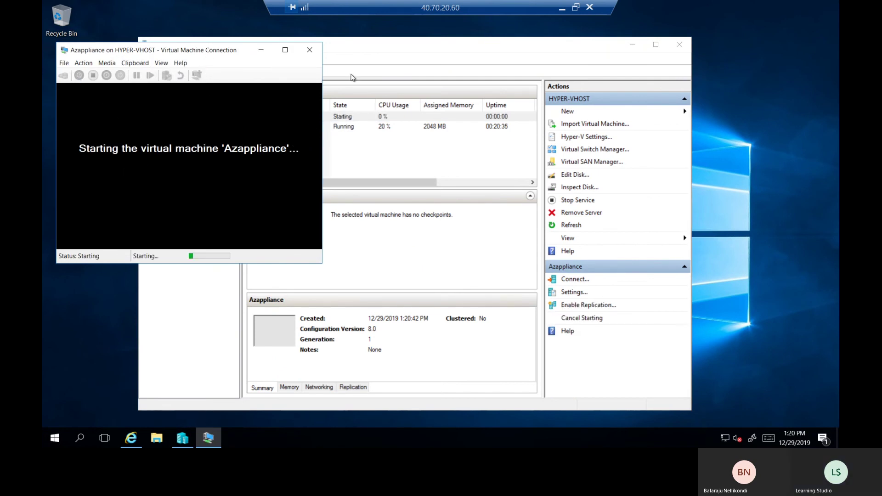
left_click_drag(206, 53, 382, 81)
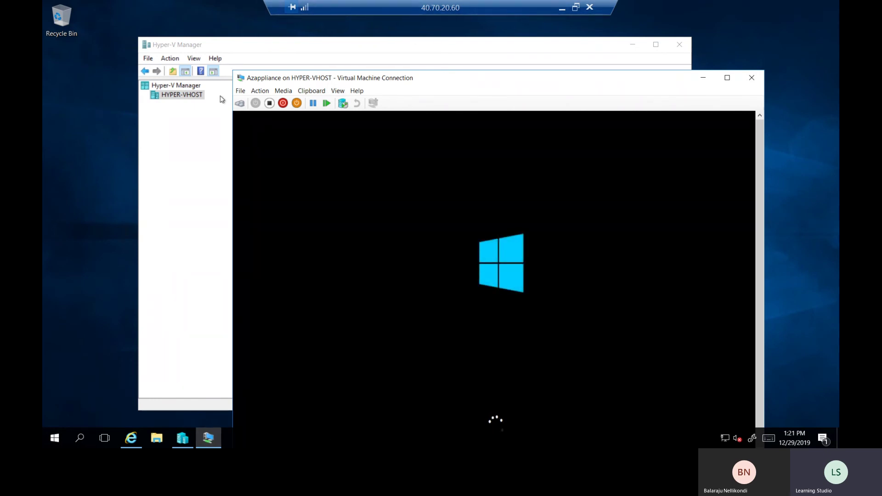
Reposition and maximize the Azappliance console while it boots to the license terms screen
left_click_drag(482, 80, 437, 42)
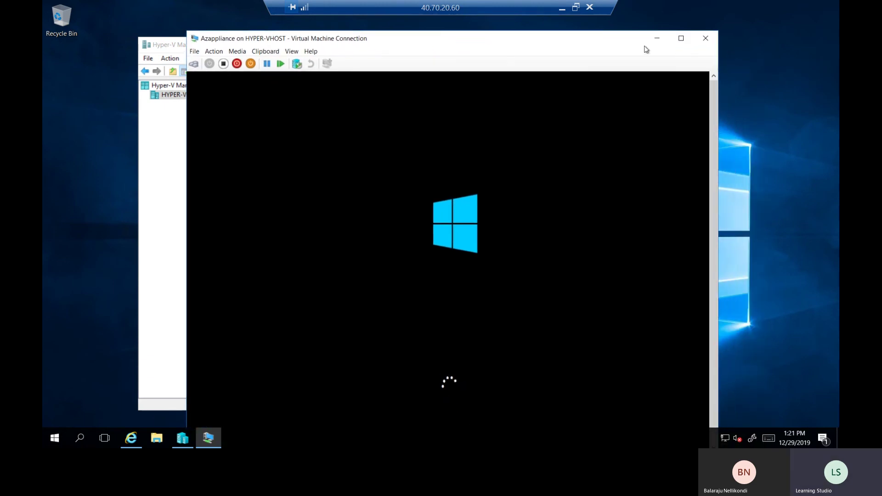
left_click(683, 40)
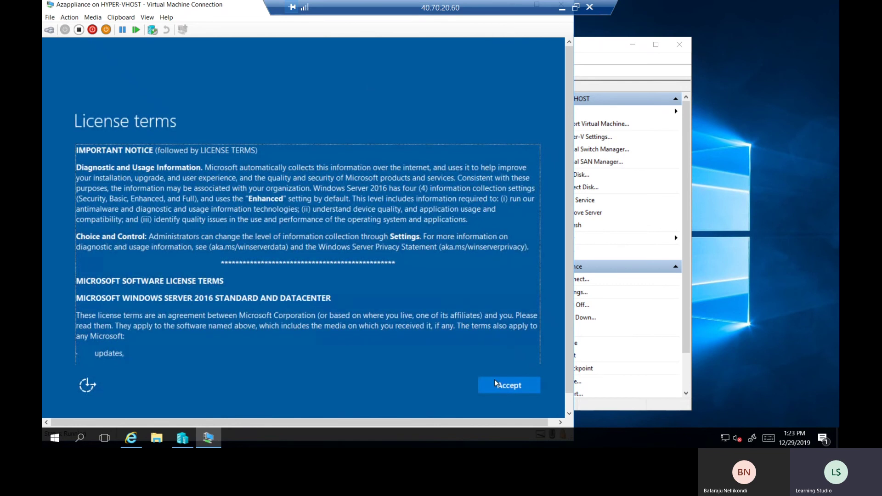
Accept the Windows Server license terms and set and confirm the Administrator password
left_click(524, 389)
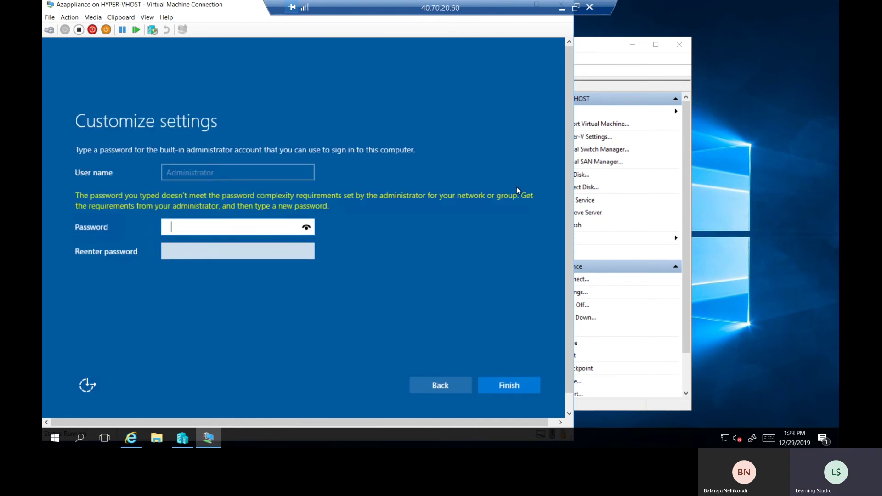
type("***************")
key("Tab")
type("***************")
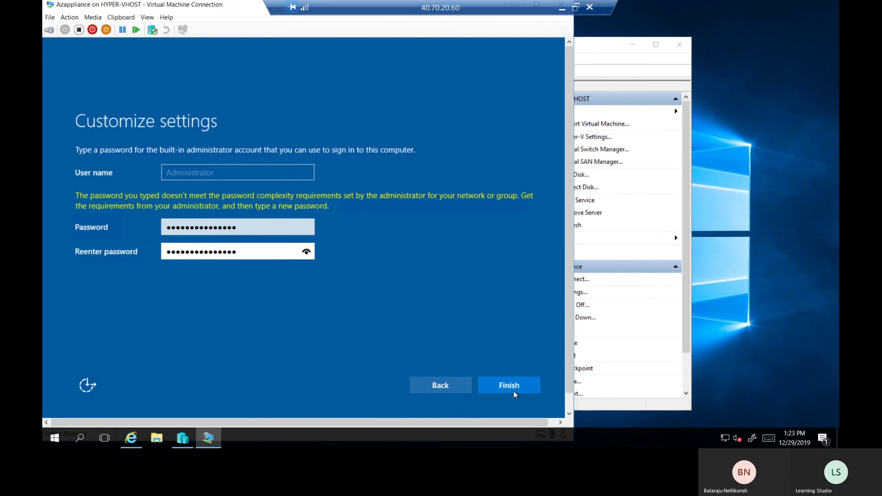
left_click(514, 392)
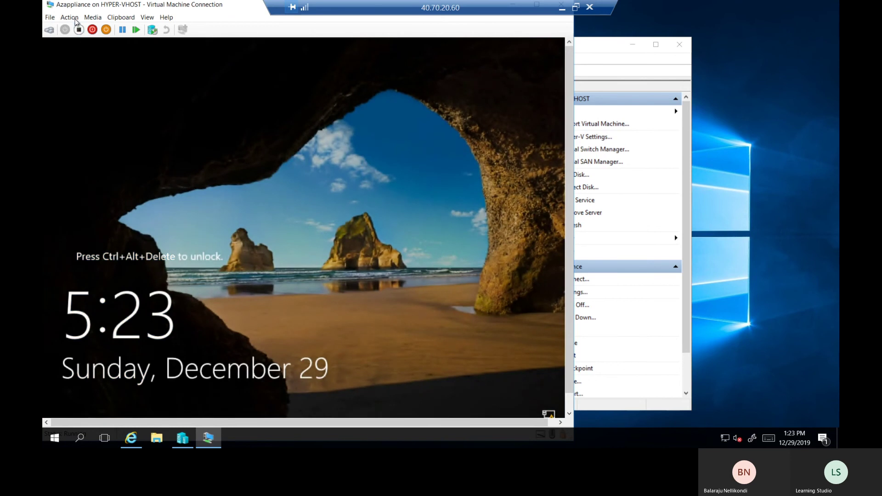
Unlock the VM's lock screen and sign in as Administrator with the account password
left_click(73, 17)
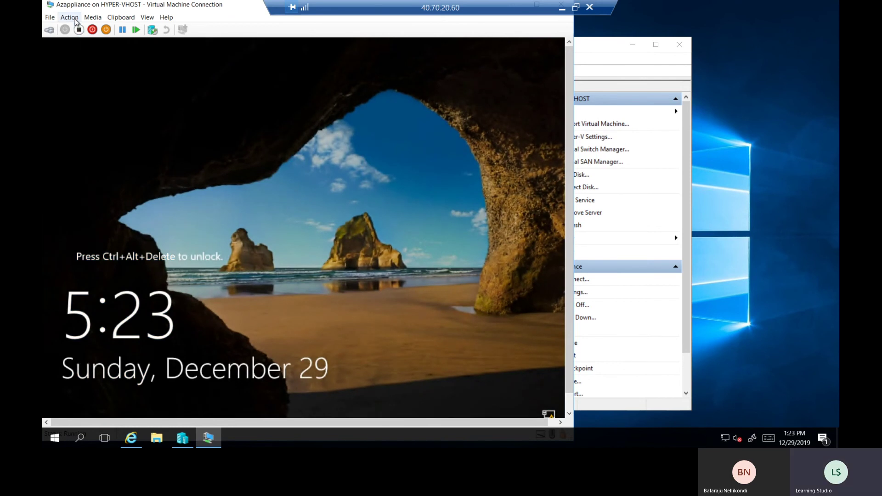
left_click(83, 29)
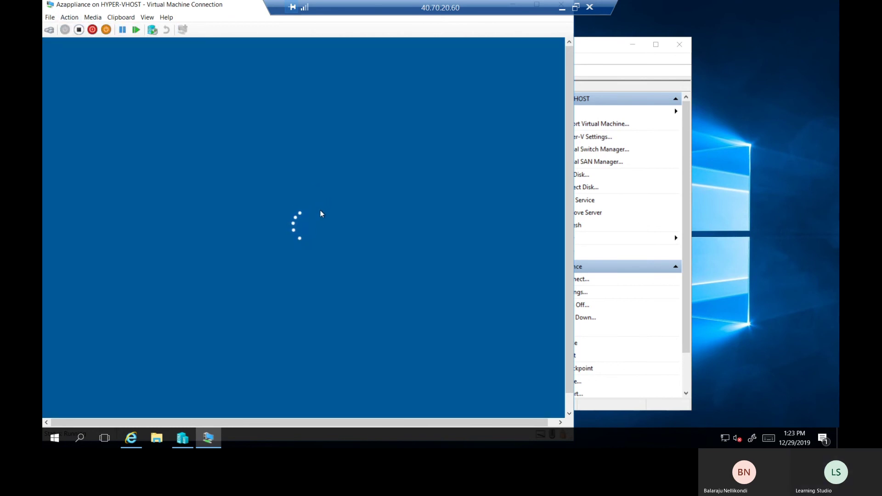
type("Password@12")
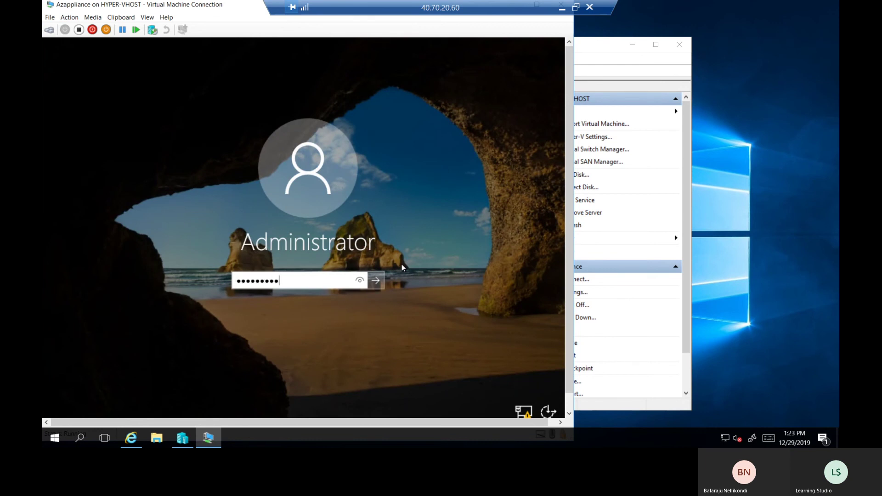
type("3")
key("Return")
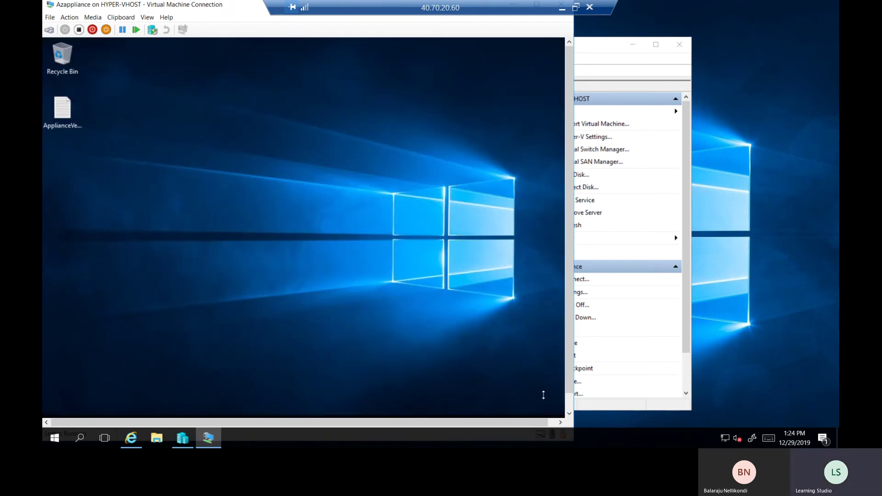
left_click(569, 405)
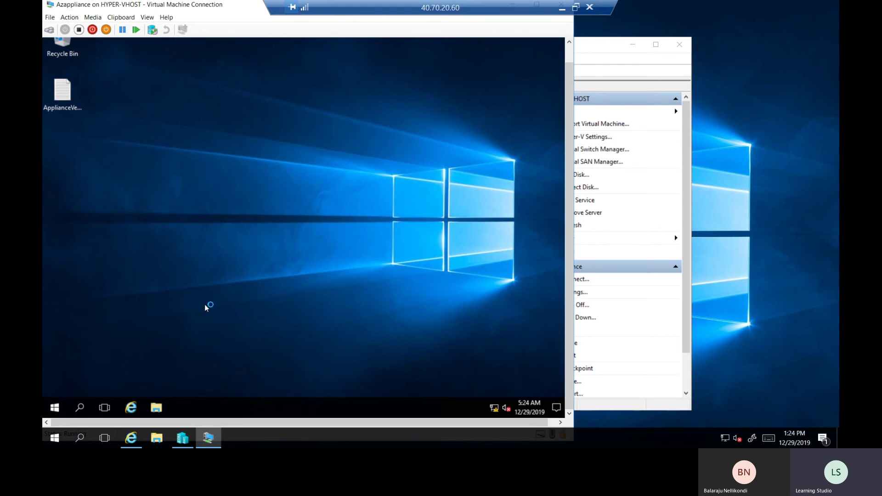
Open Network Connections with ncpa.cpl and the Ethernet adapter's IPv4 properties
right_click(55, 407)
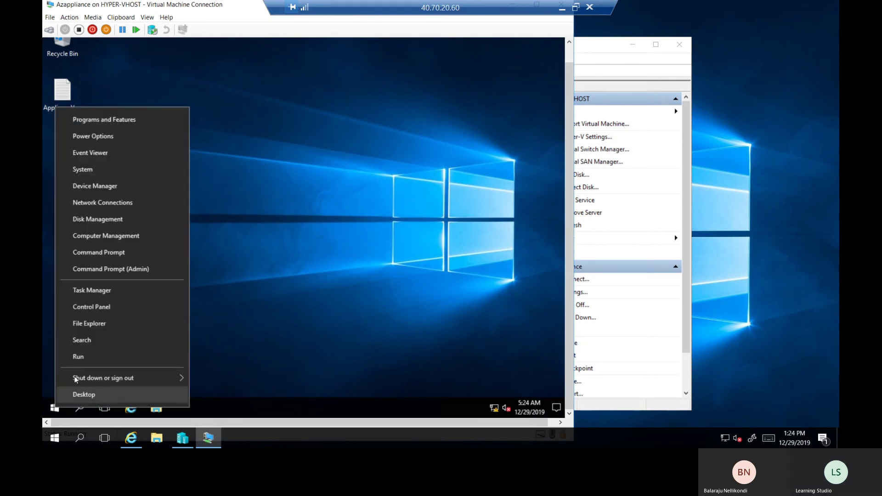
left_click(84, 358)
type("n")
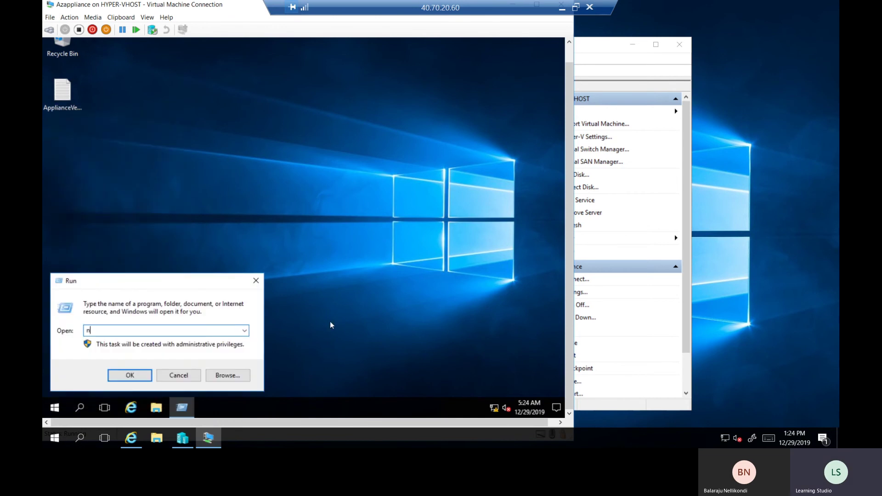
type("cpa.cpl")
key("Return")
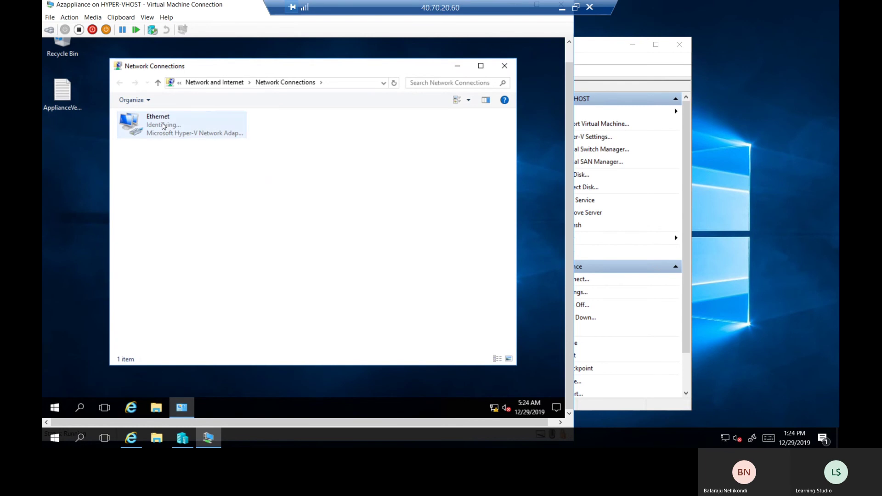
right_click(162, 122)
left_click(193, 222)
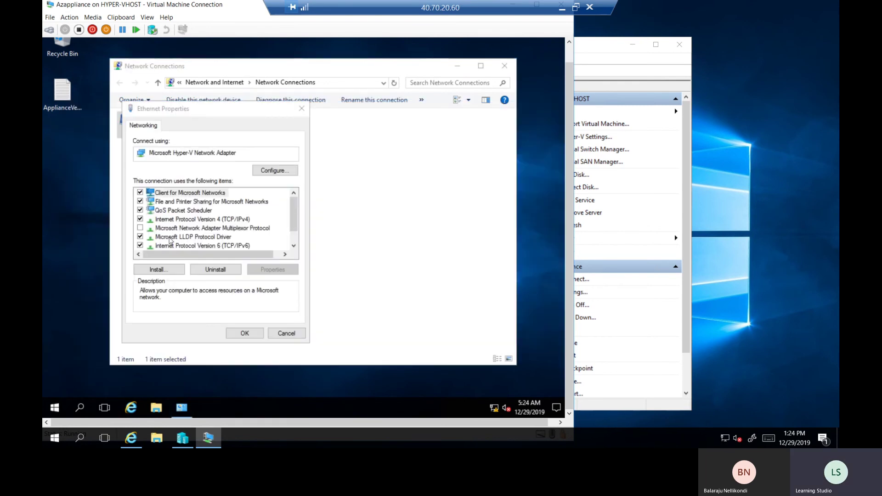
double_click(231, 222)
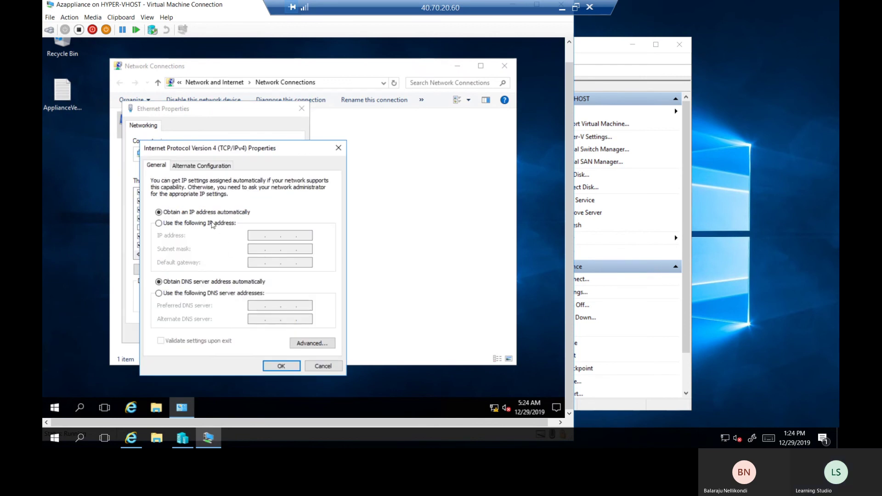
Assign static IP 172.16.21.3, mask 255.255.0.0, gateway 172.16.21.1 and DNS 8.8.8.8
left_click(212, 225)
left_click(253, 235)
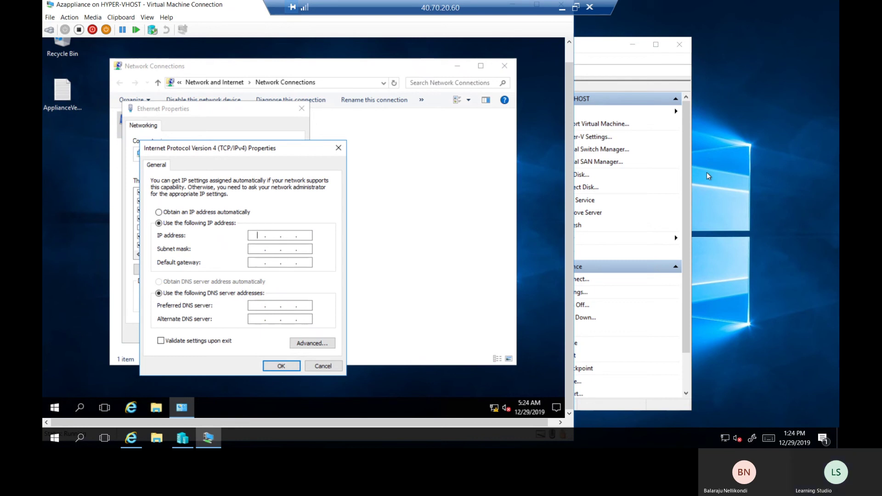
type("17")
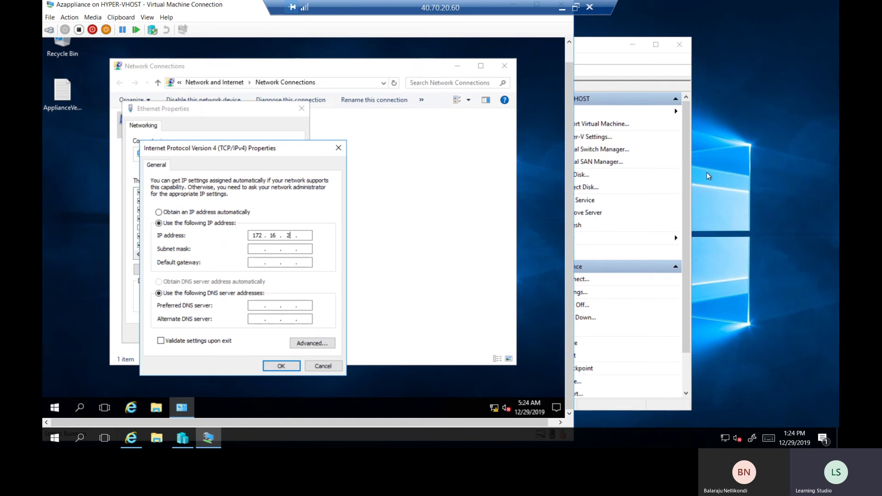
type("2 . 16 . 21 . 3")
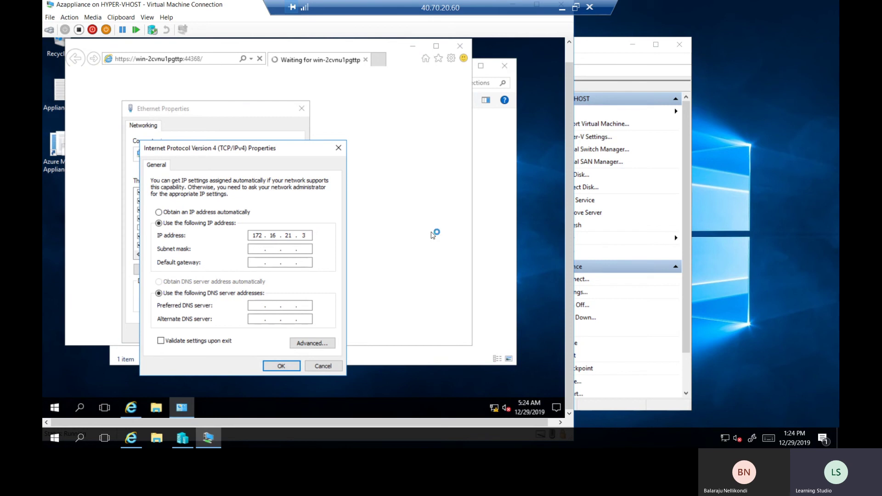
key("Tab")
left_click(256, 262)
type("172 . 16 . 21 . 1")
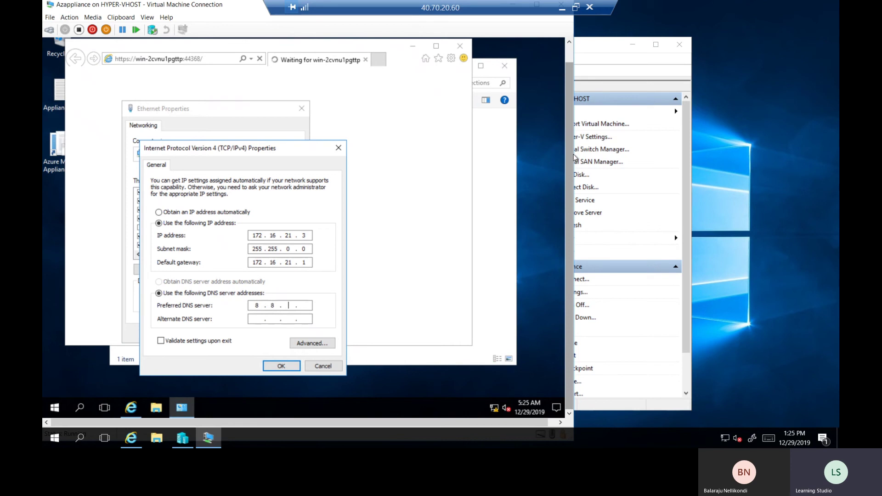
type("8")
left_click(282, 366)
left_click(241, 333)
Allow network discovery, close Network Connections, and close Internet Explorer with all its tabs
left_click(549, 211)
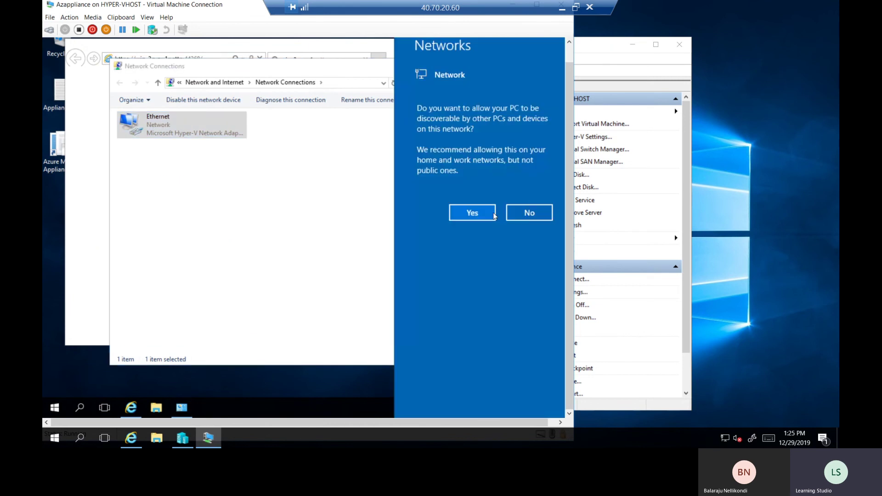
left_click(505, 66)
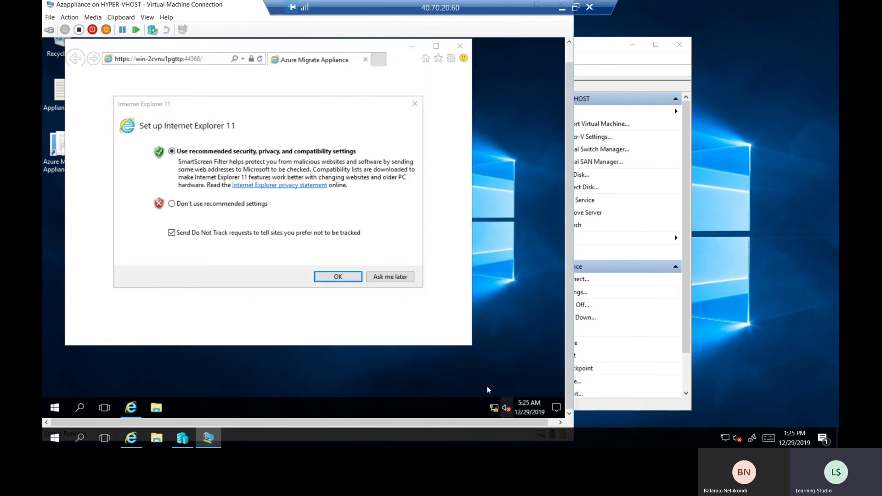
left_click(345, 279)
left_click(460, 45)
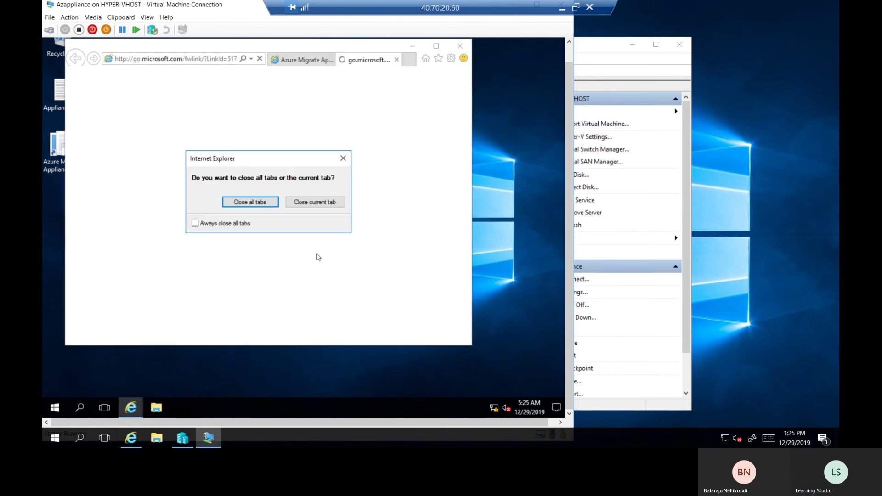
left_click(264, 202)
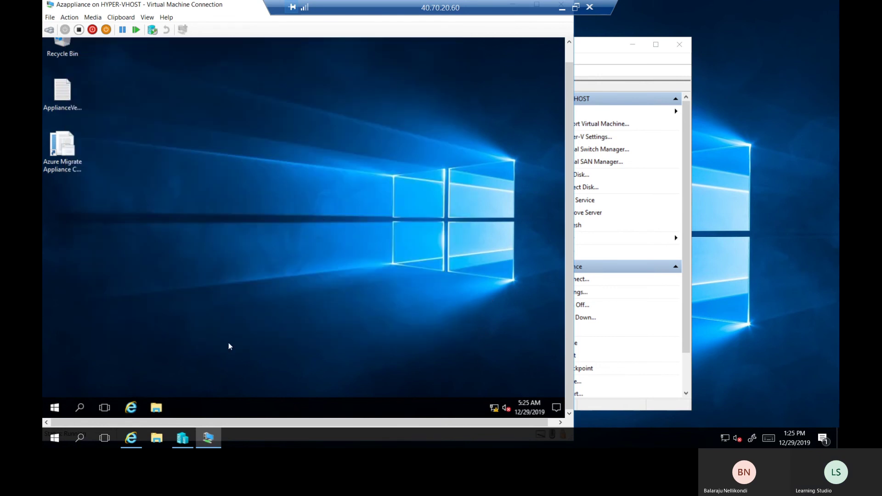
Launch a command prompt inside the appliance VM with cmd
right_click(55, 407)
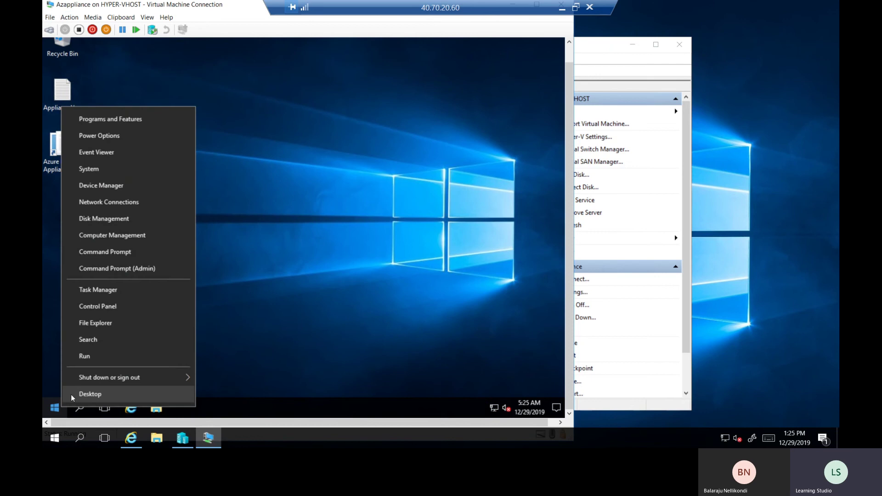
left_click(97, 359)
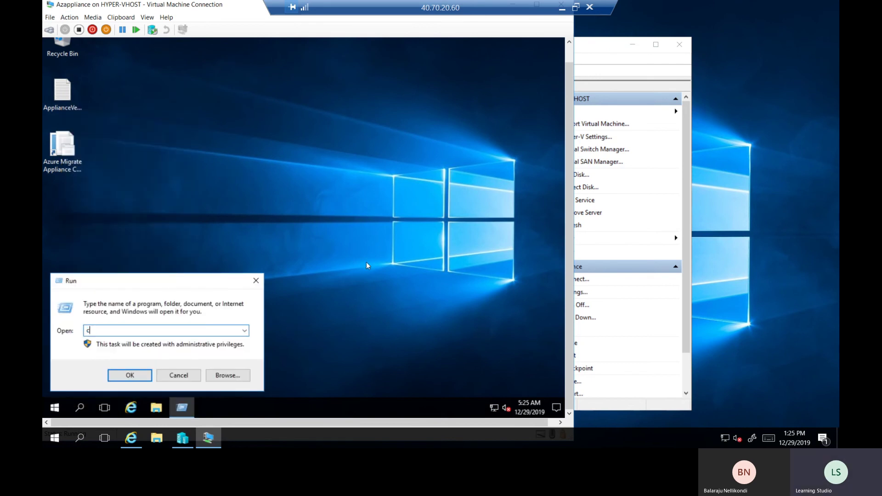
type("cmd")
key("Return")
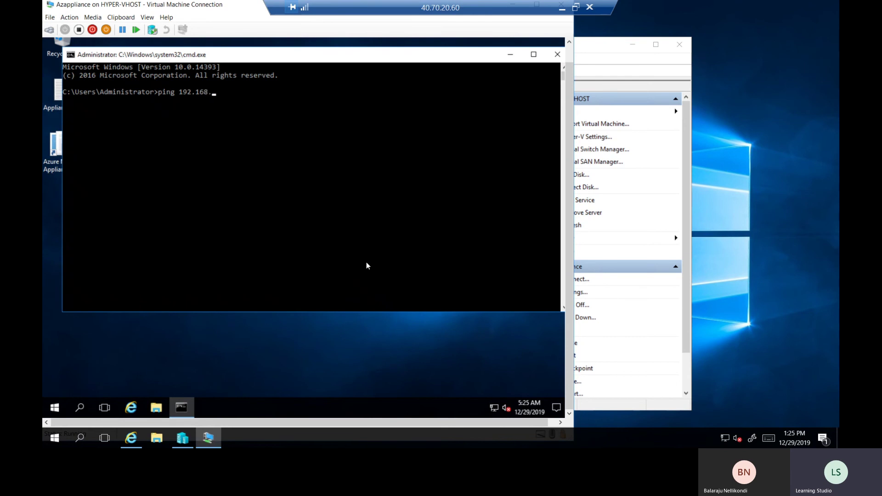
Run ipconfig on the host and copy its IPv4 address 192.168.12.4
right_click(48, 439)
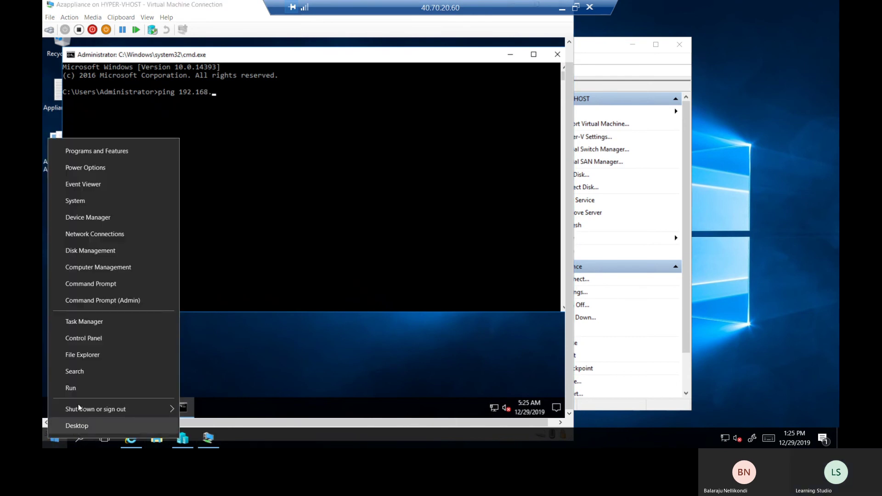
left_click(86, 388)
type("cmd")
key("Return")
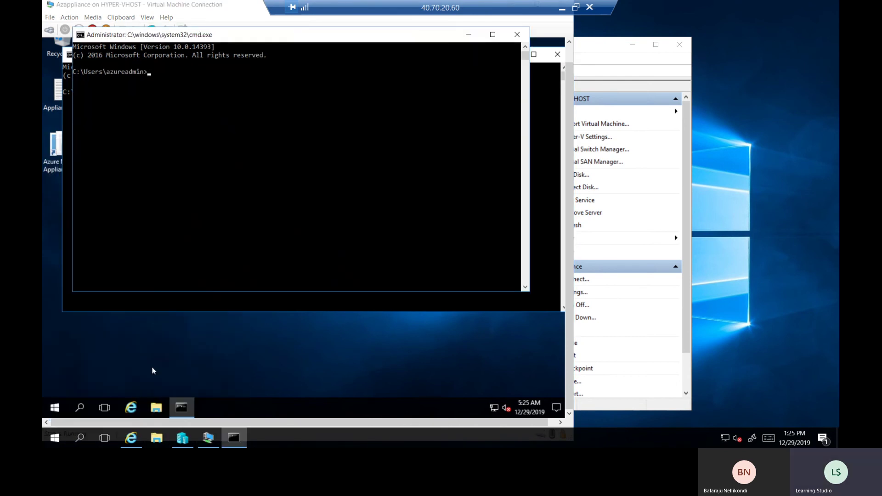
type("ipconfog")
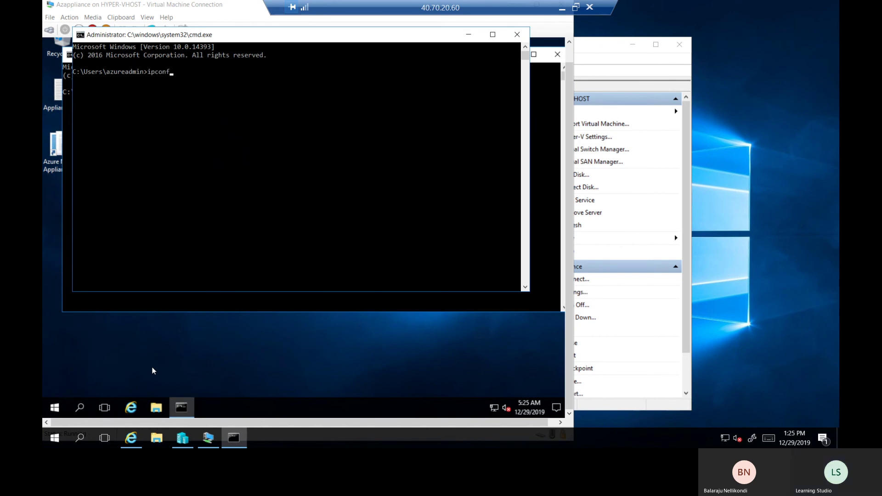
key("Return")
key("Up")
key("Return")
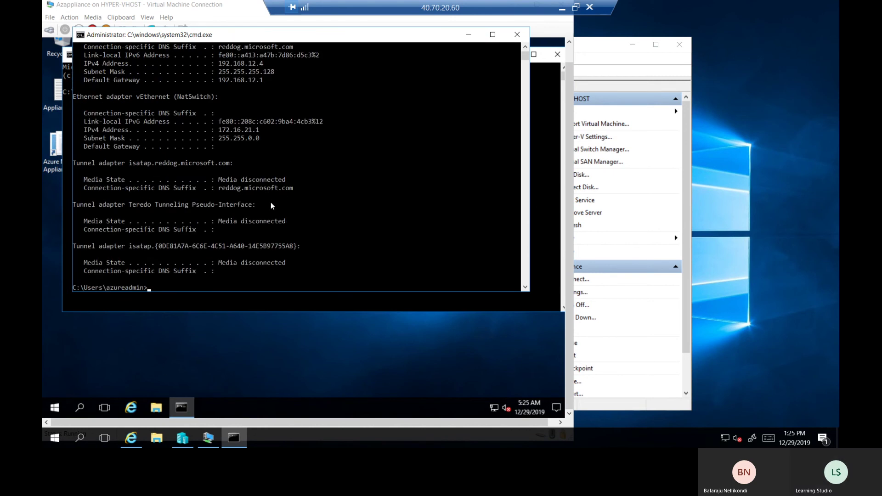
left_click_drag(223, 65, 261, 64)
left_click(265, 65)
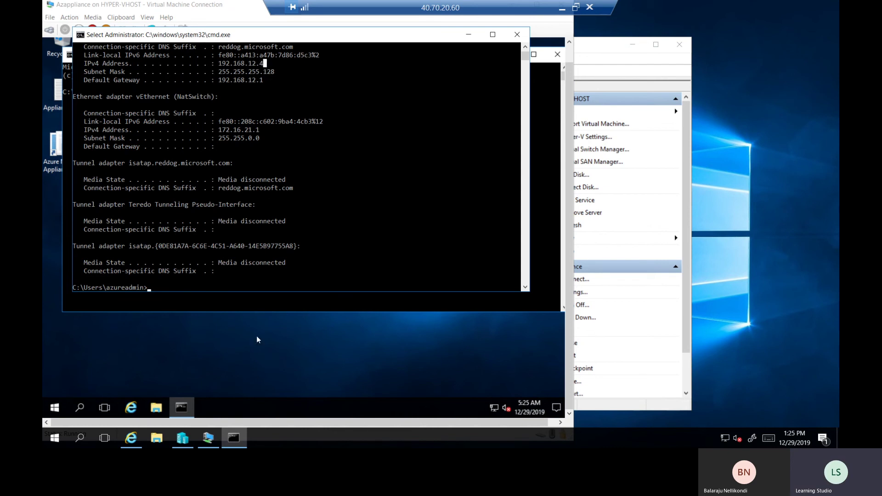
Ping 192.168.12.4 from the VM's command prompt, then close it
left_click(183, 411)
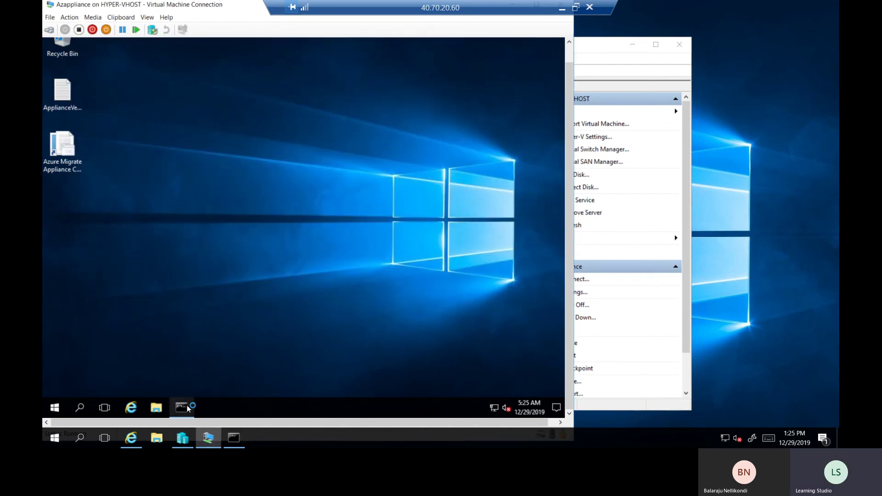
left_click(182, 408)
type("12.4")
key("Return")
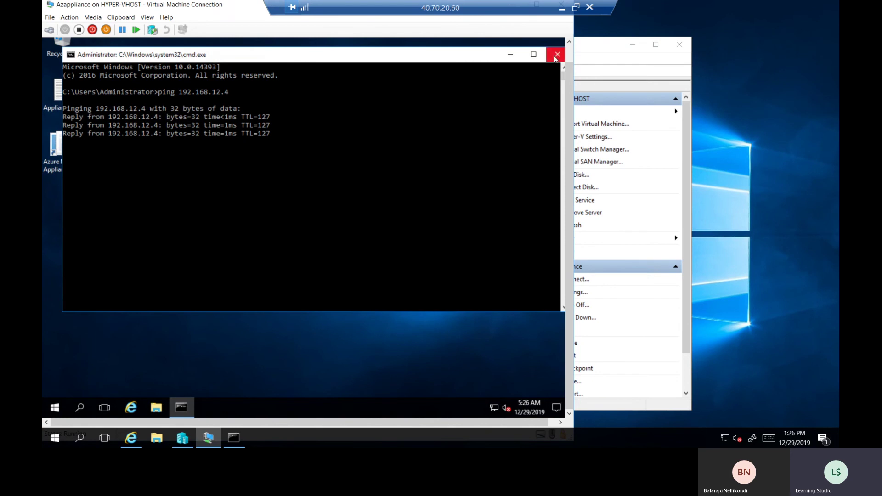
left_click(557, 55)
left_click(63, 407)
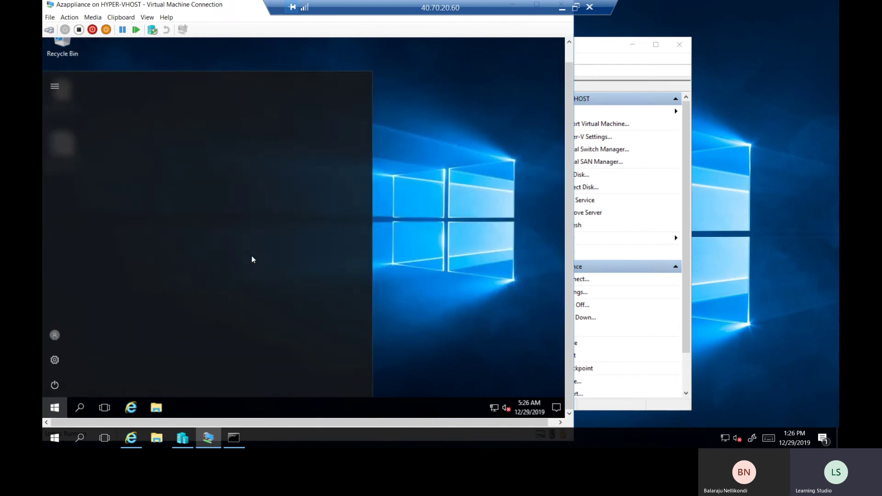
Launch Server Manager and view the Local Server properties
left_click(235, 128)
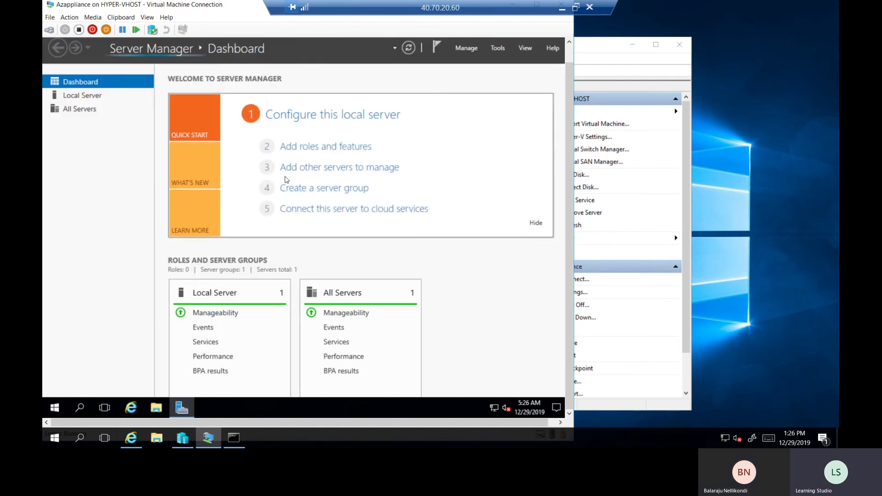
left_click(89, 109)
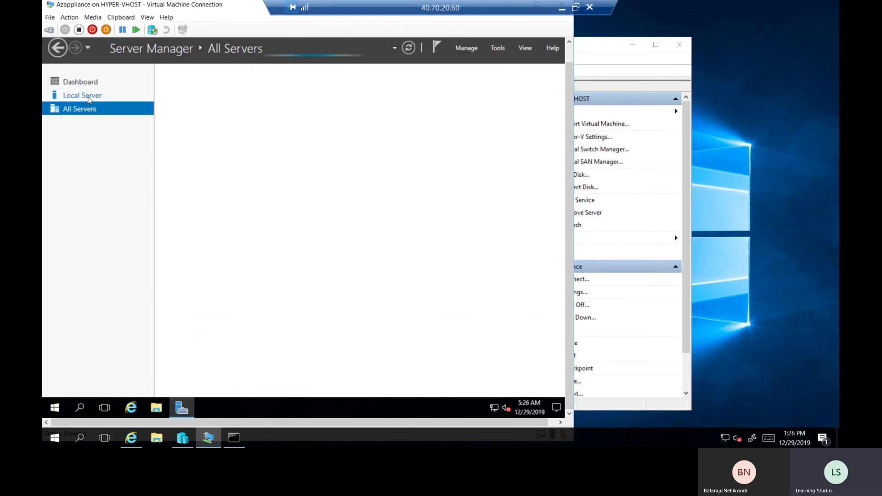
left_click(89, 96)
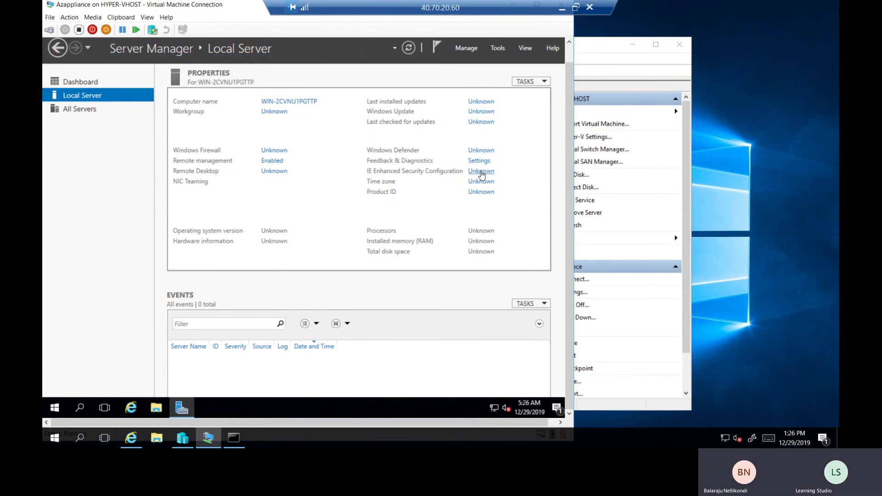
Set IE Enhanced Security Configuration Off for Administrators and Users, then close Server Manager
left_click(481, 173)
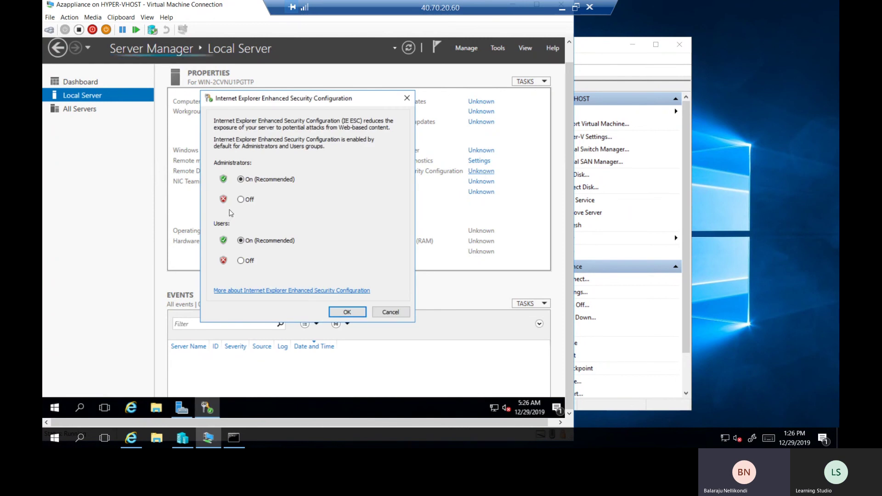
left_click(241, 200)
left_click(241, 261)
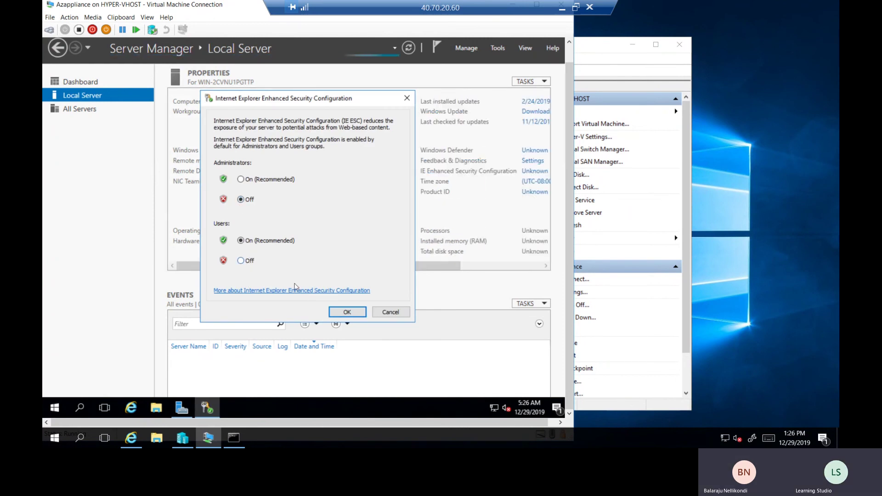
left_click(341, 311)
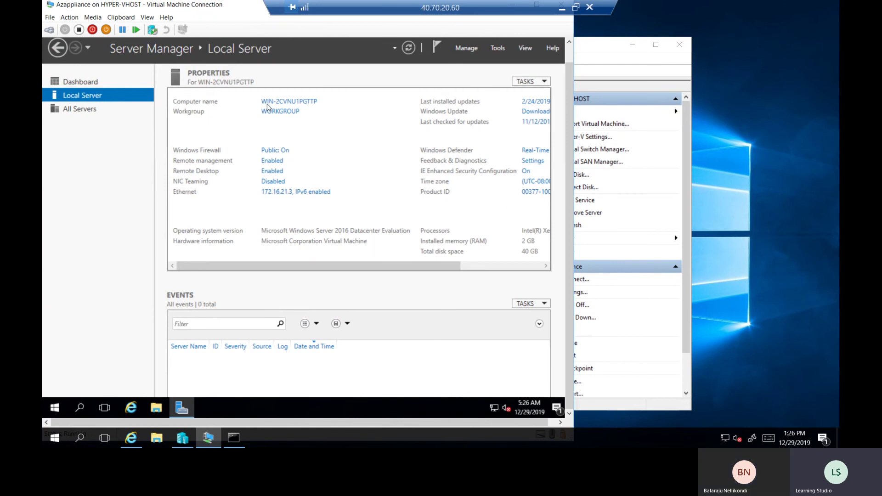
left_click(572, 59)
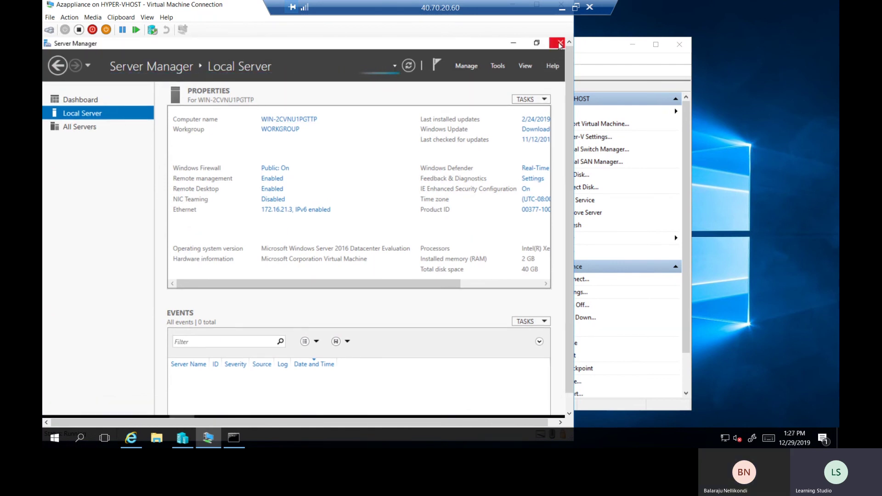
left_click(560, 43)
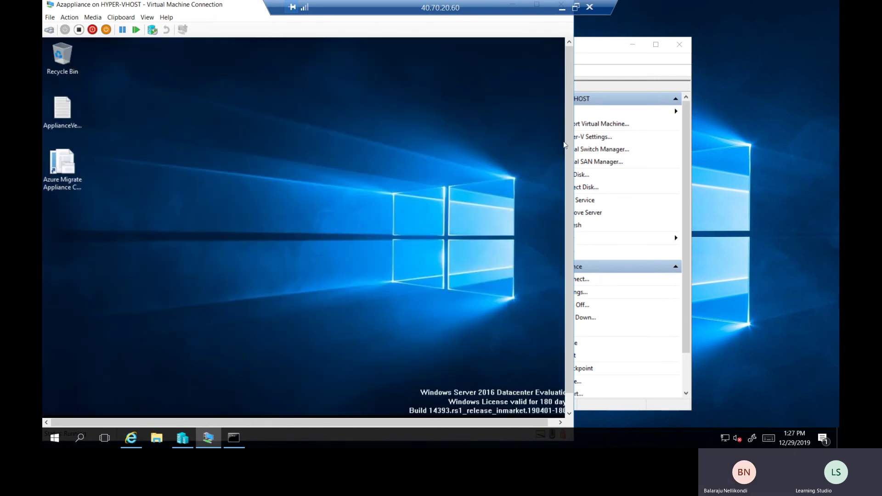
Refresh the VM desktop and select the IPv4 address 192.168.12.4 in the ipconfig output
right_click(355, 191)
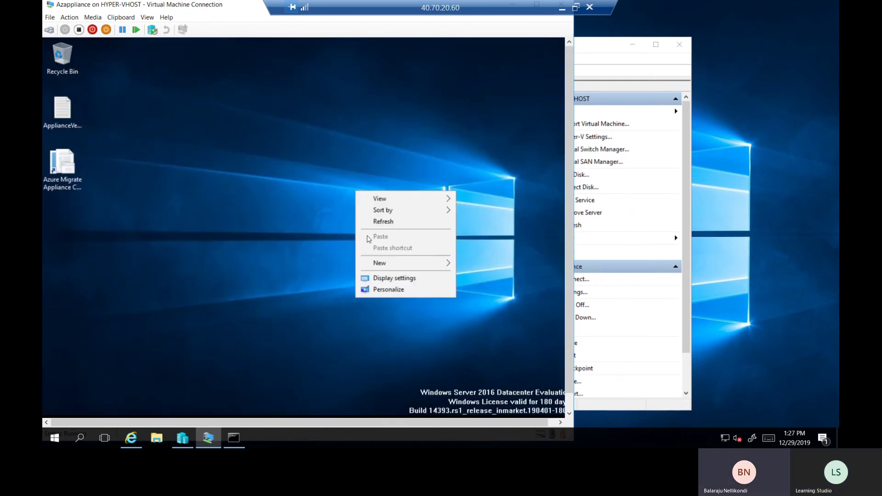
left_click(376, 222)
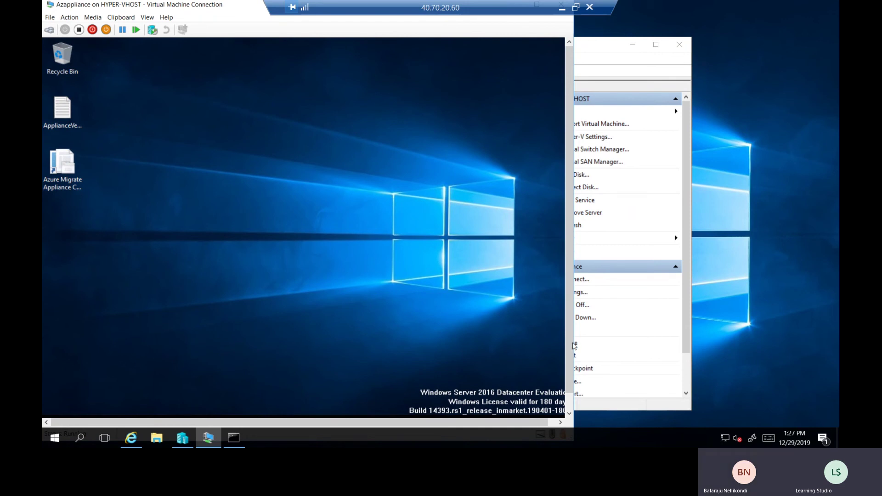
left_click(569, 413)
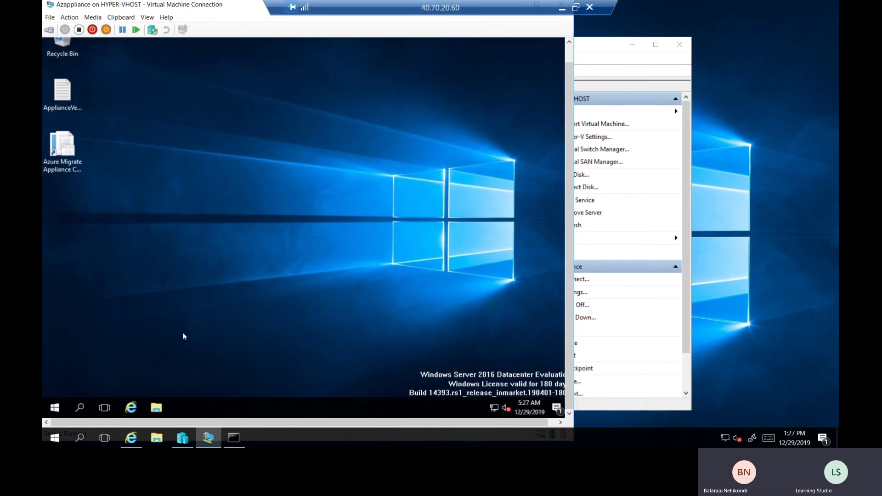
left_click(229, 441)
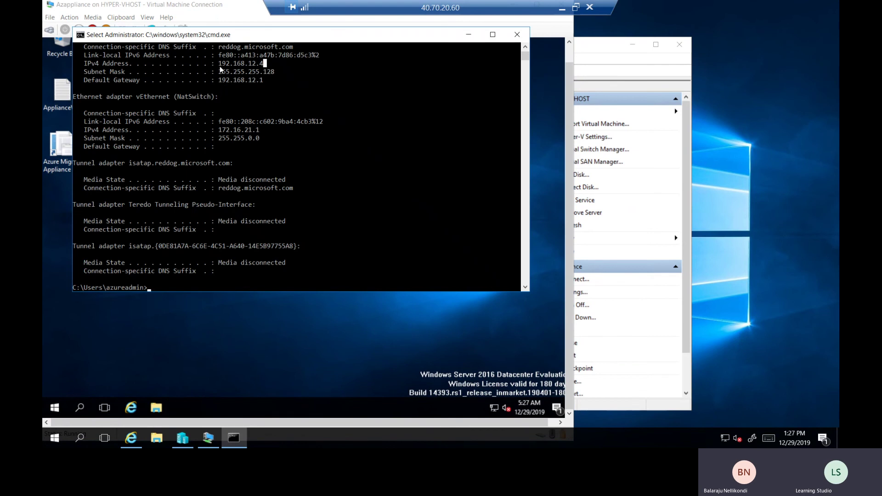
left_click_drag(256, 65, 262, 65)
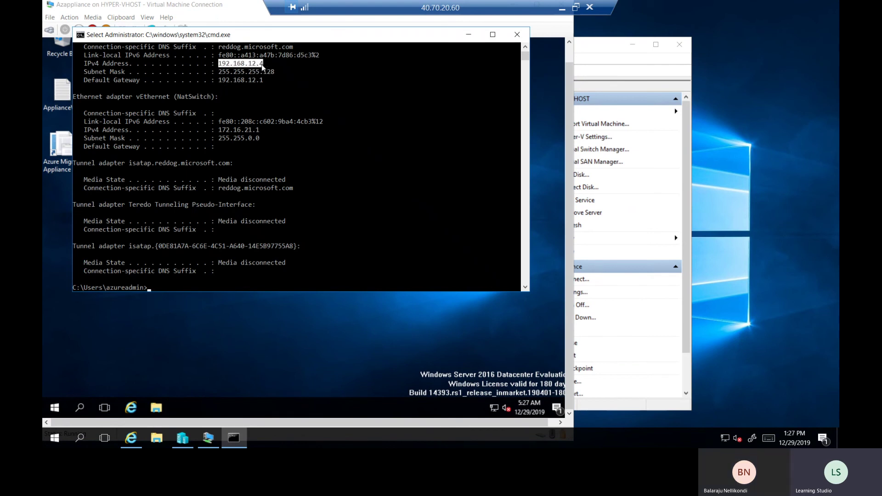
left_click(467, 36)
Load google.com in the appliance's Internet Explorer, close it, and minimise the VM session
right_click(54, 408)
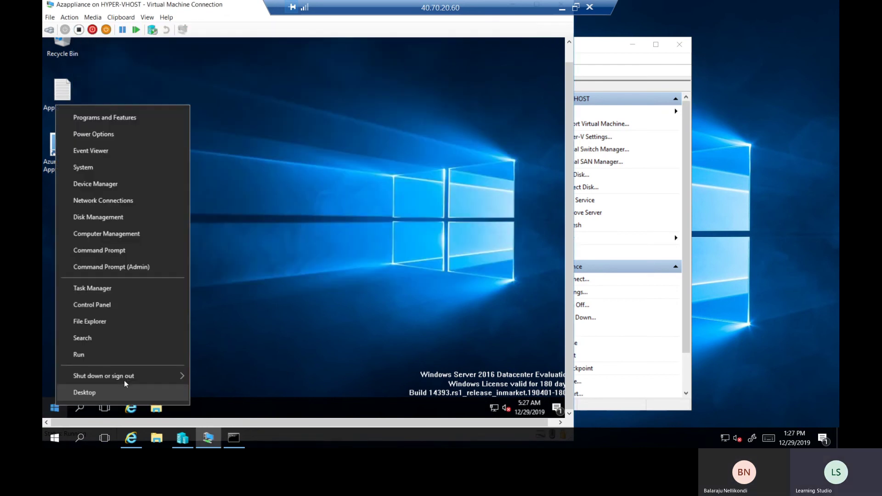
left_click(305, 309)
left_click(133, 415)
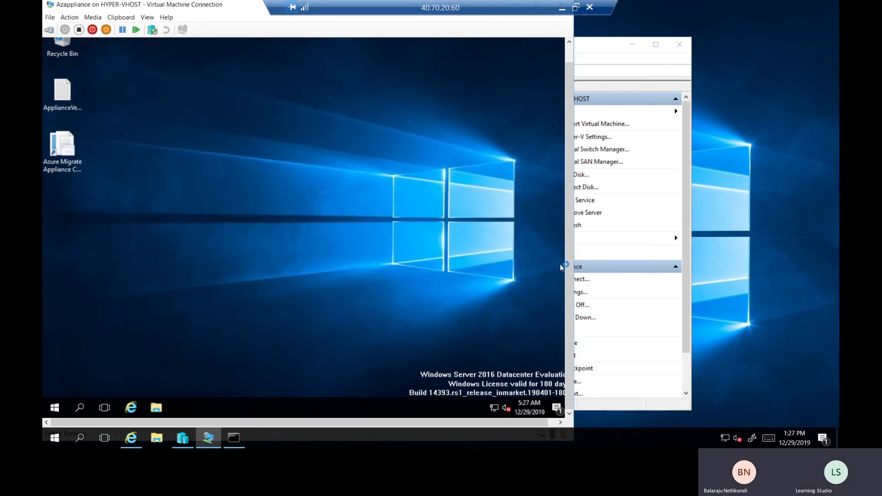
scroll(568, 229, "up", 2)
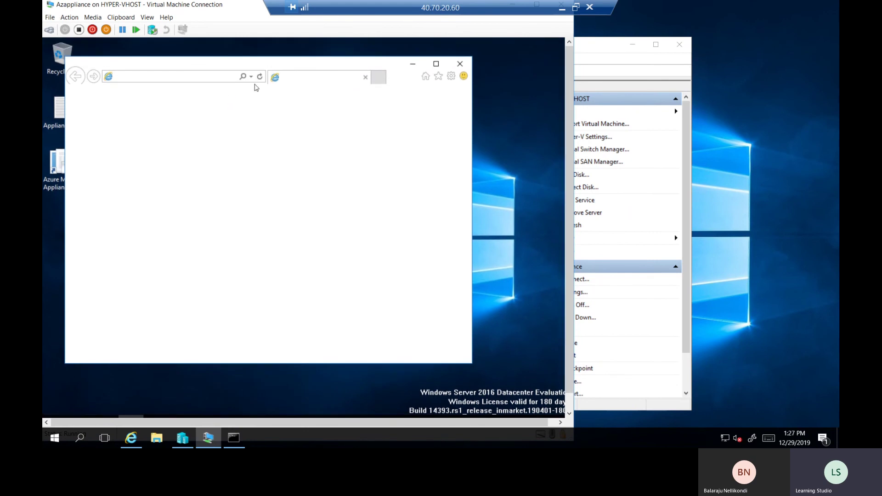
left_click(199, 78)
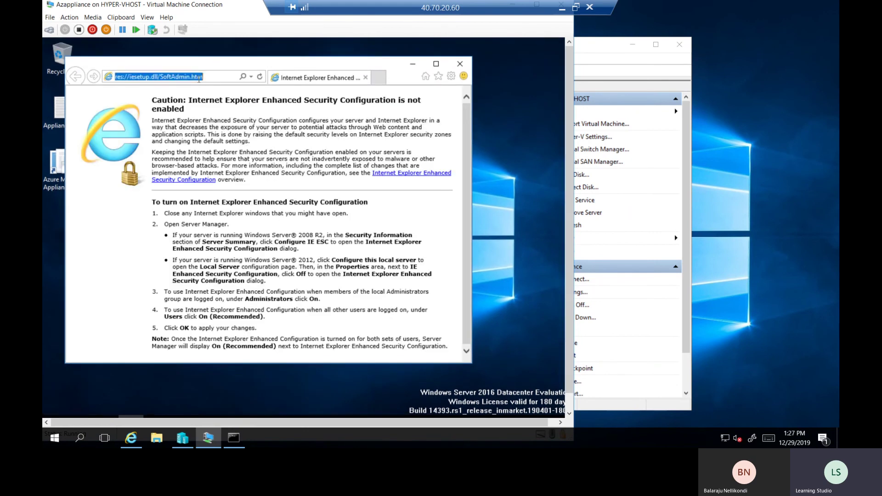
type("google")
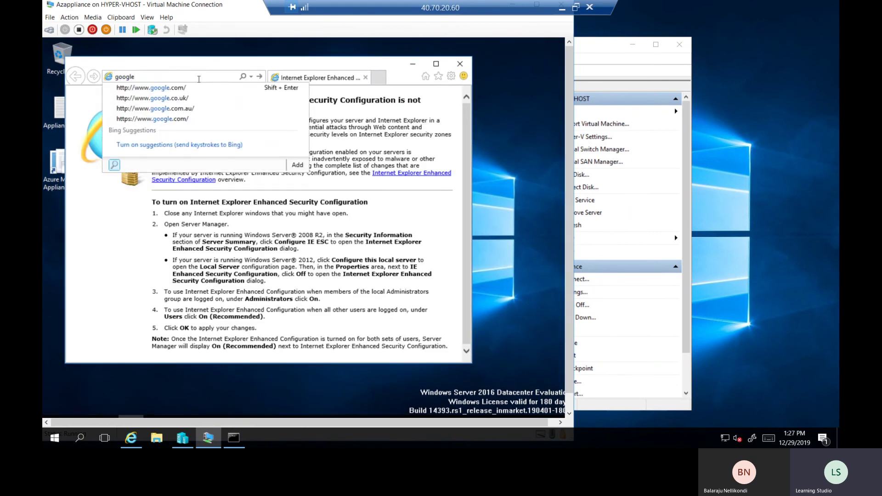
key("shift+Return")
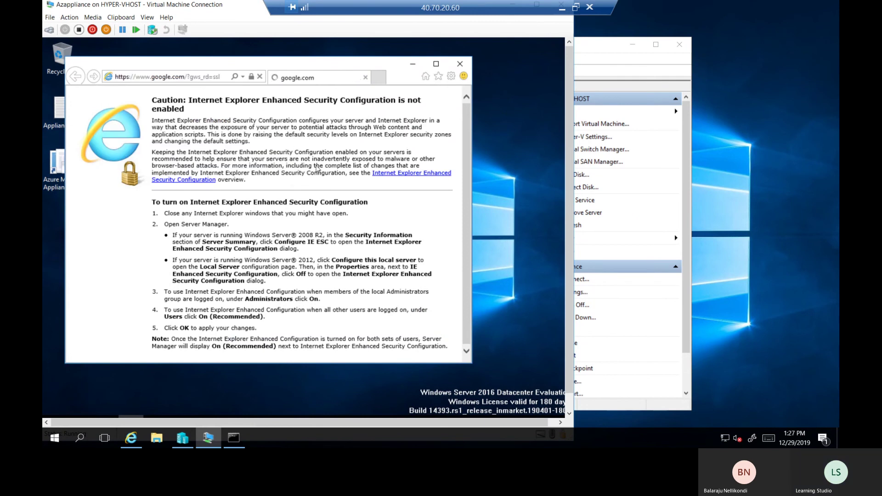
left_click(460, 63)
left_click(562, 8)
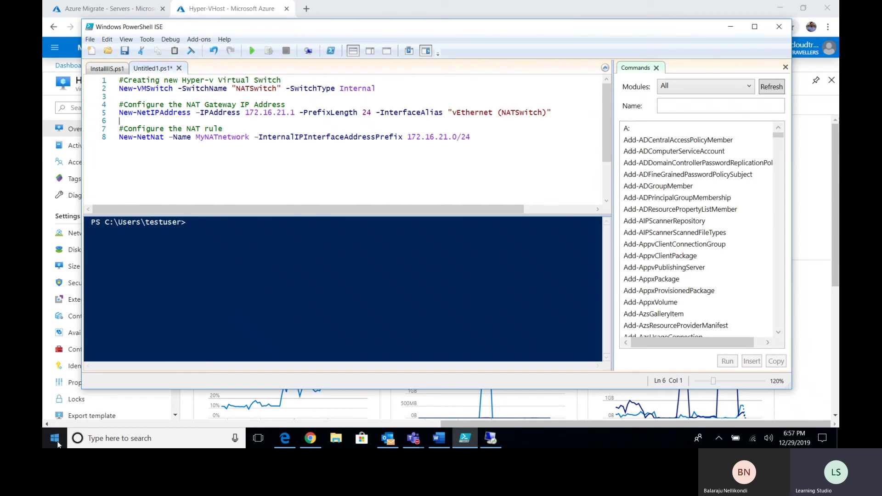
right_click(54, 438)
Launch Excel from the Run box and sign in to the work account with its password
left_click(74, 392)
type("ex")
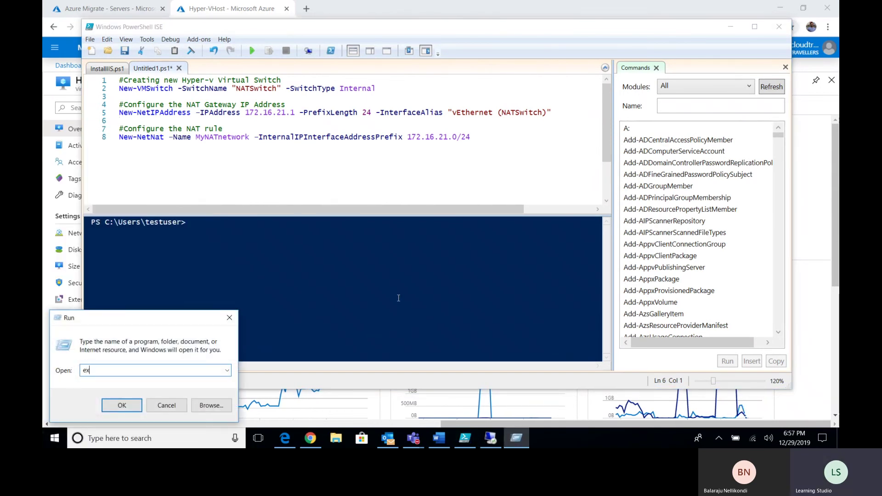
type("cel")
key("Return")
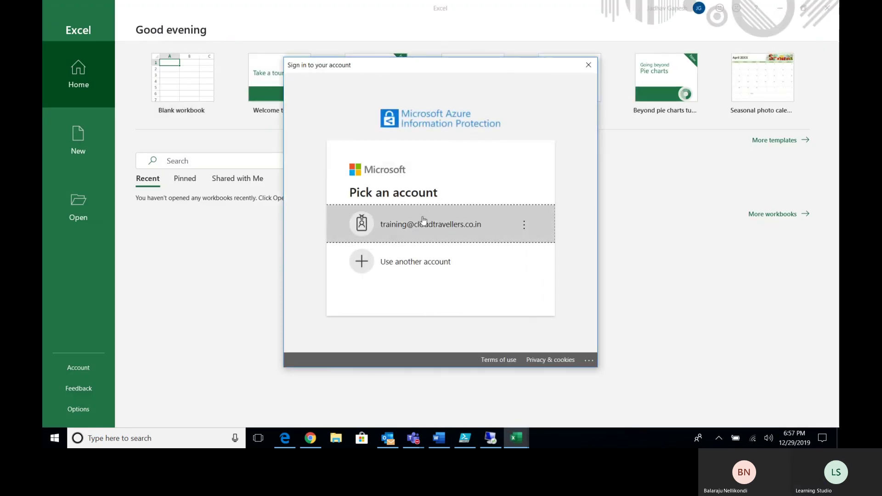
left_click(425, 230)
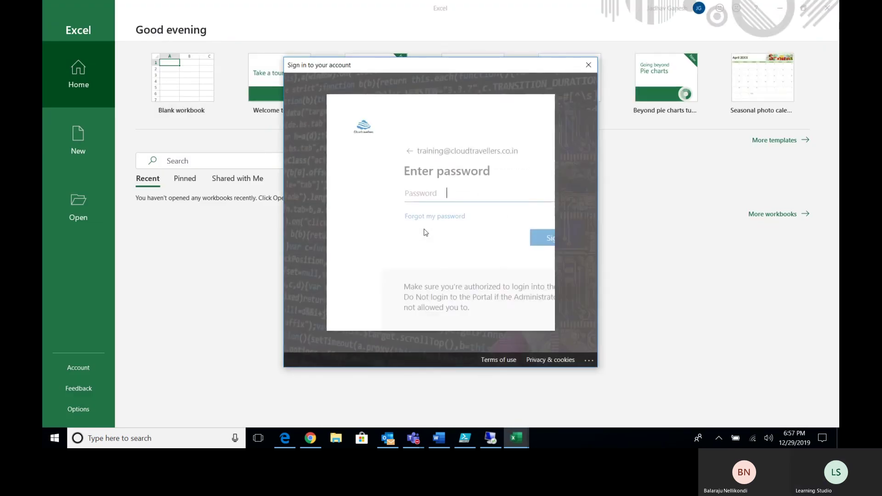
type("•••••••")
key("Return")
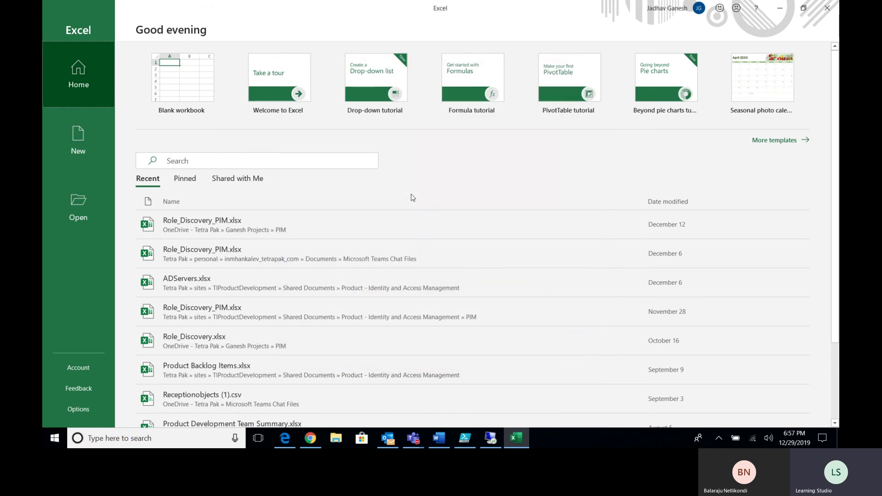
In a blank workbook, enter 'Hyper-V Host' in B3 and 'Hostname' in A5, and begin typing HyperV in B5
left_click(174, 88)
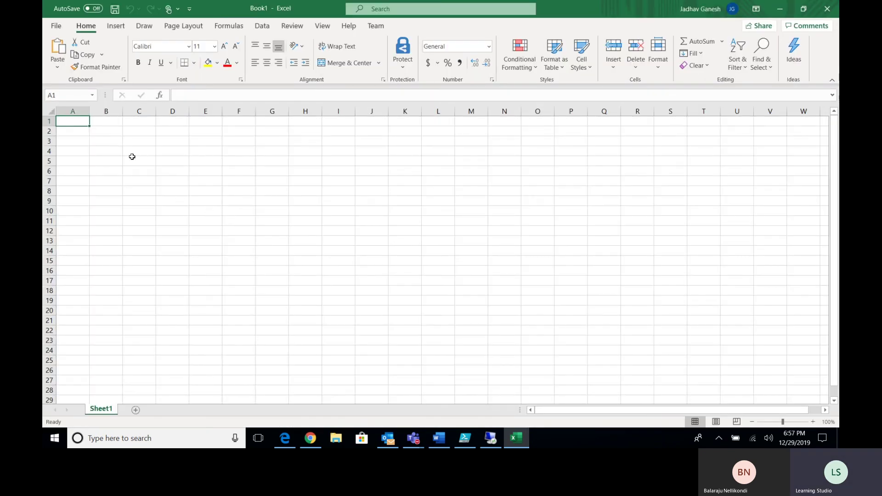
left_click(115, 144)
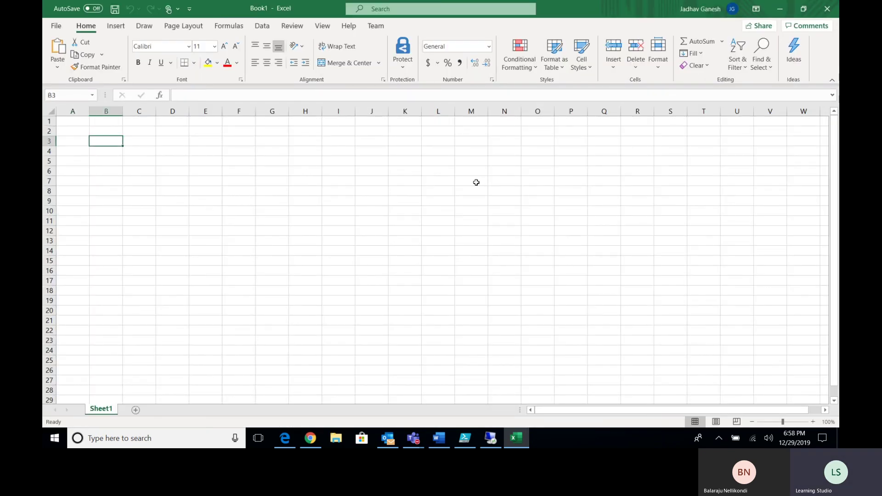
type("Hyper-V Host")
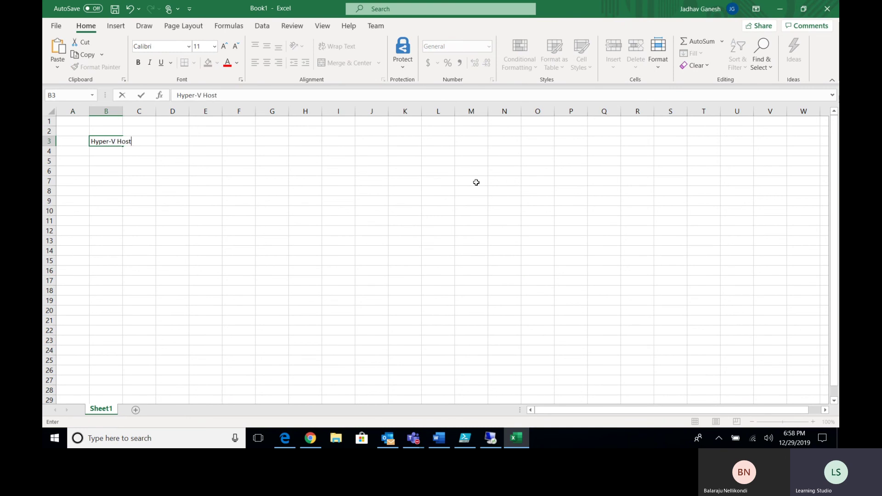
key("Return")
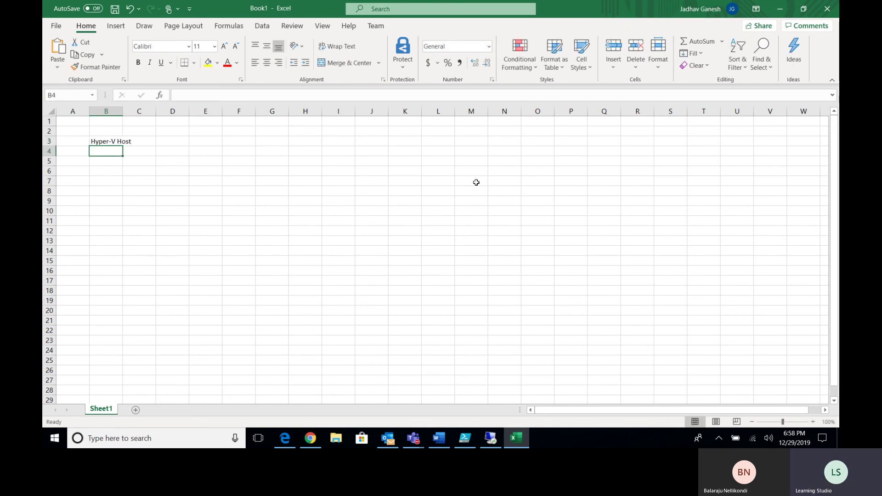
key("Down")
key("Left")
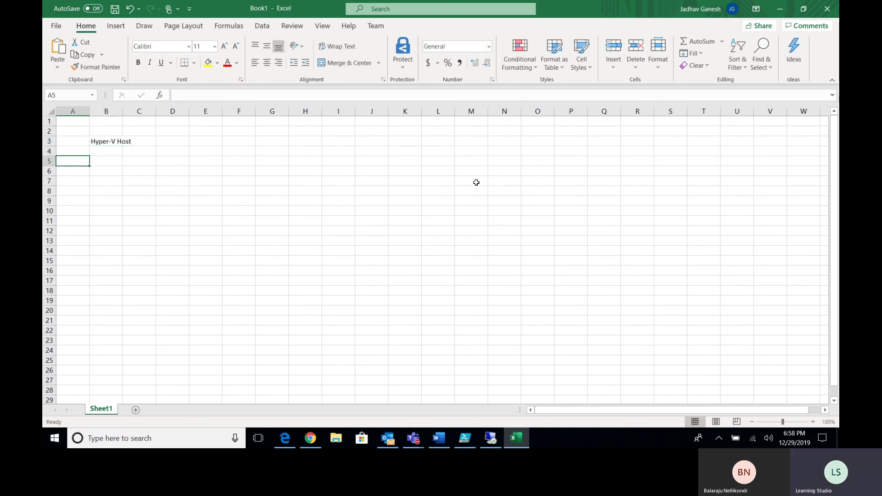
type("Hostname")
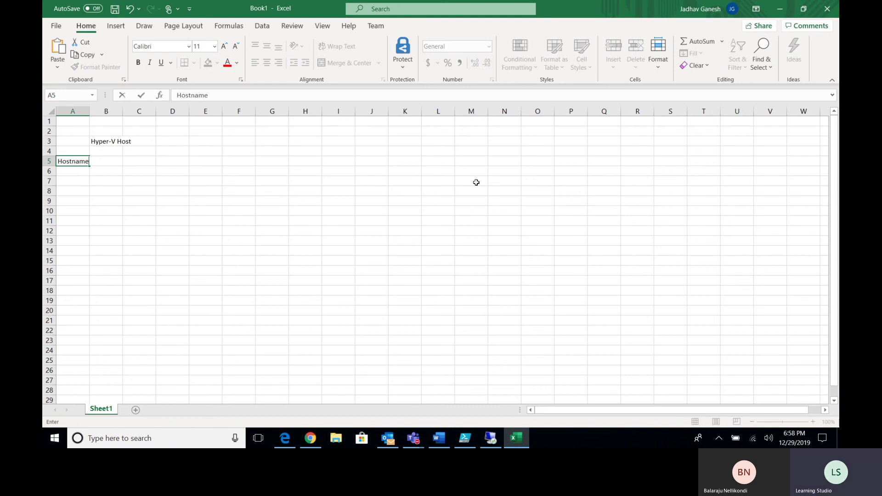
key("Tab")
type("Hyp")
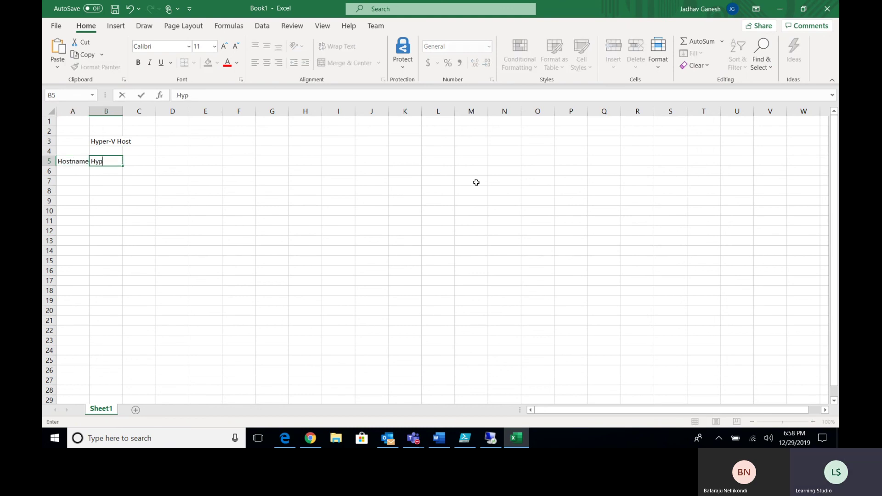
type("erV")
Run hostname in the remote host's command prompt and copy the Hyper-VHost result
left_click(498, 442)
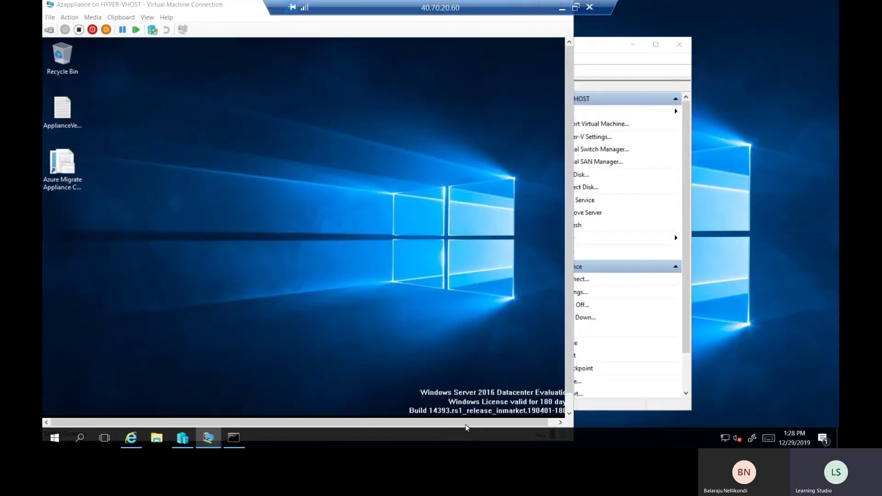
left_click(233, 438)
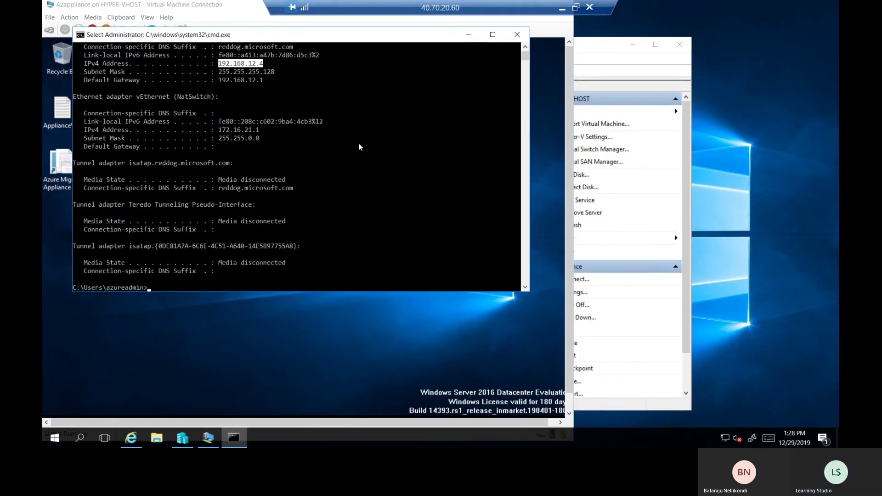
type("hostname")
key("Return")
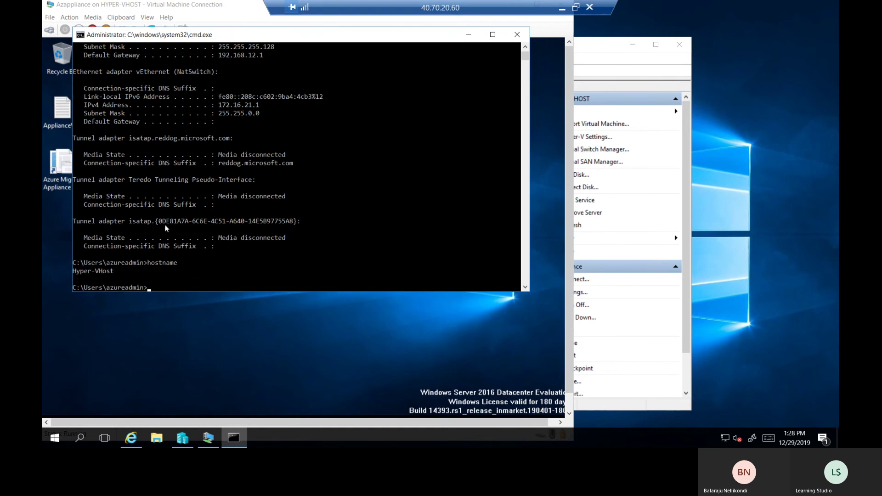
left_click_drag(74, 270, 113, 271)
key("ctrl+c")
left_click(562, 9)
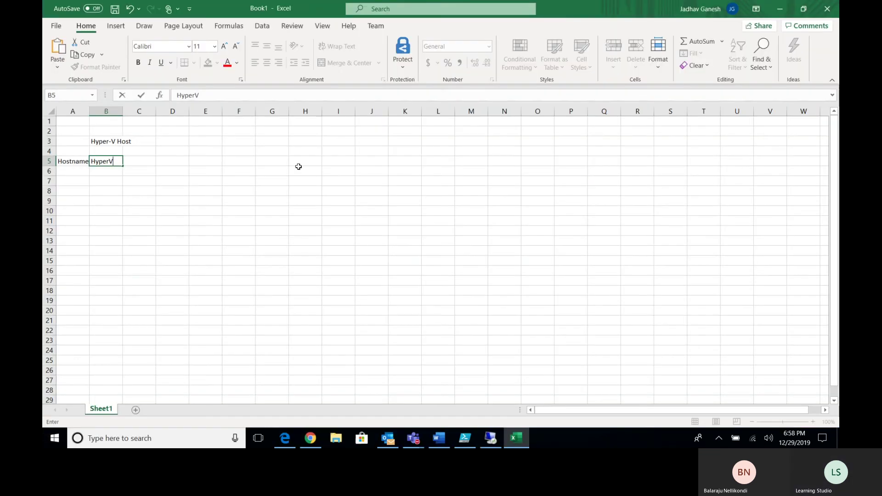
Paste Hyper-VHost into B5 and autofit column A
left_click_drag(113, 161, 94, 161)
left_click(117, 191)
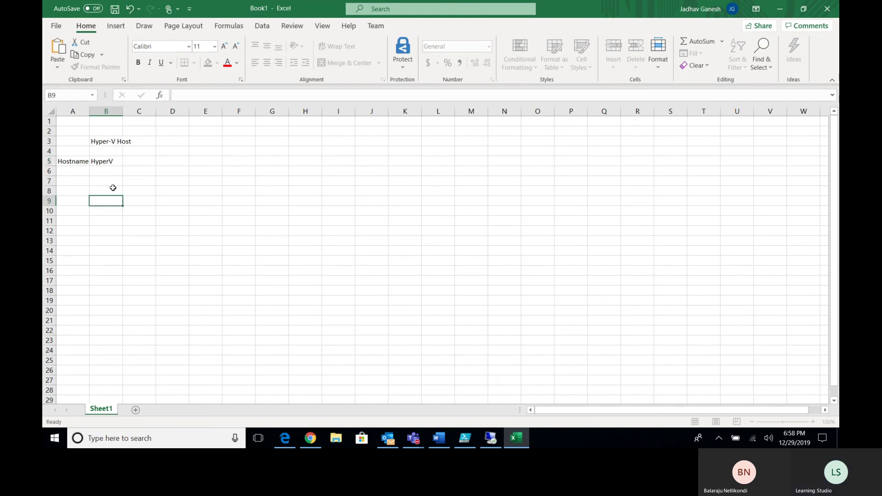
left_click(106, 162)
key("ctrl+v")
double_click(89, 111)
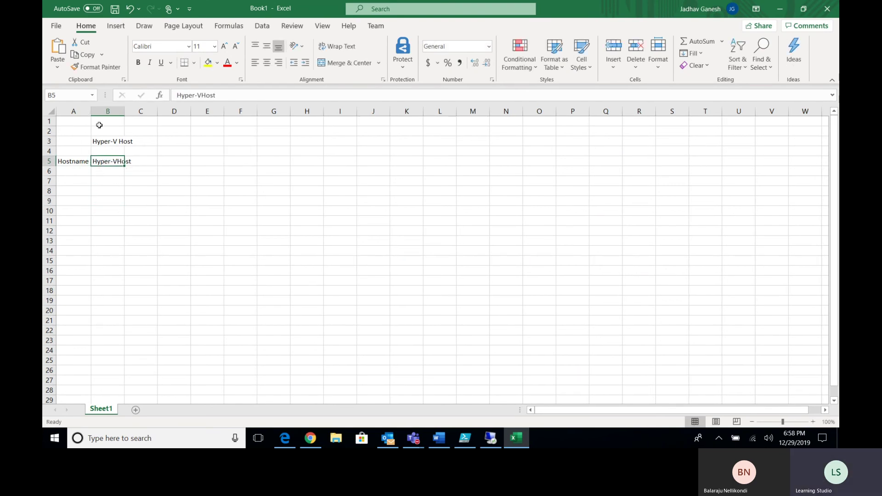
Add the IP Address row with 192.168.12.4, checked against the remote session
left_click(67, 170)
type("IP ")
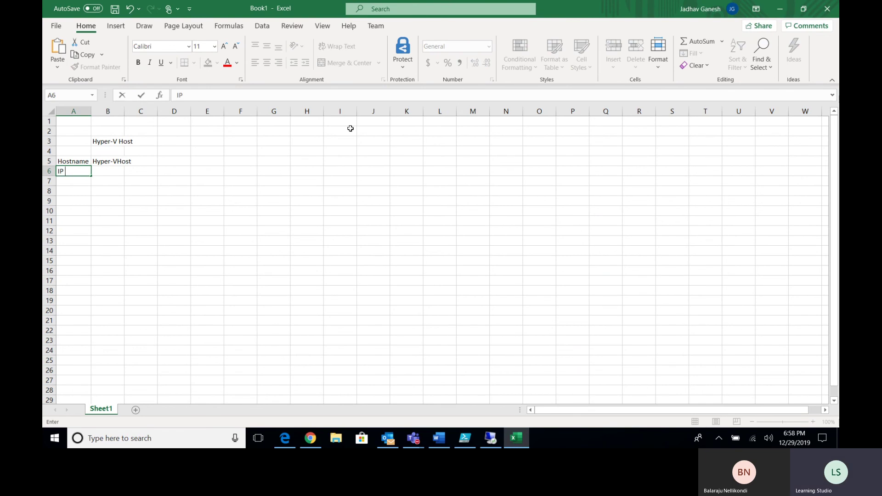
type("Address")
key("Tab")
type("192.16")
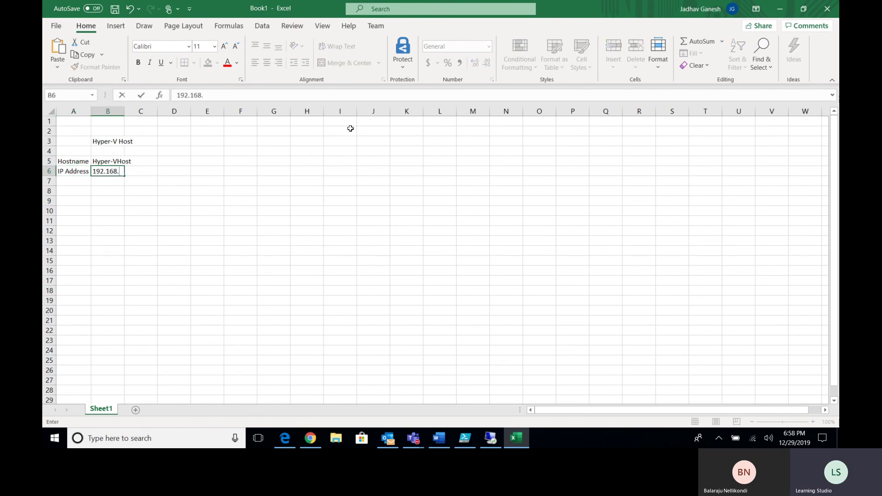
left_click(493, 437)
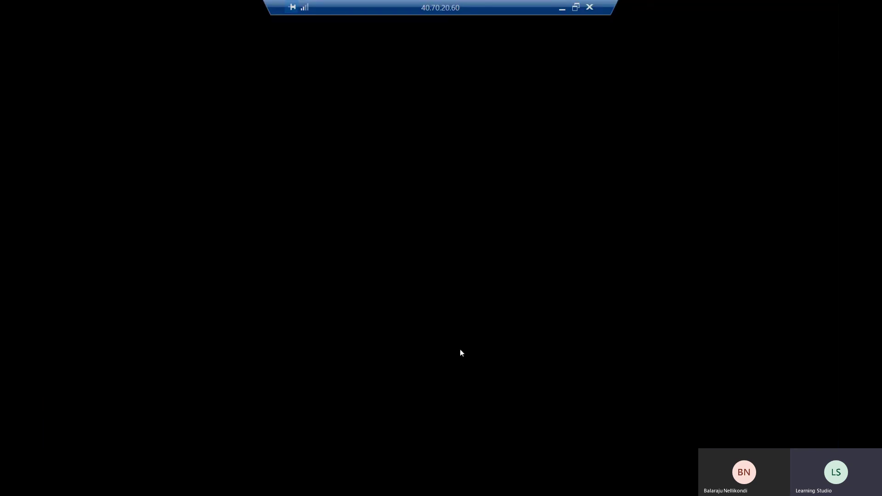
scroll(318, 161, "up", 5)
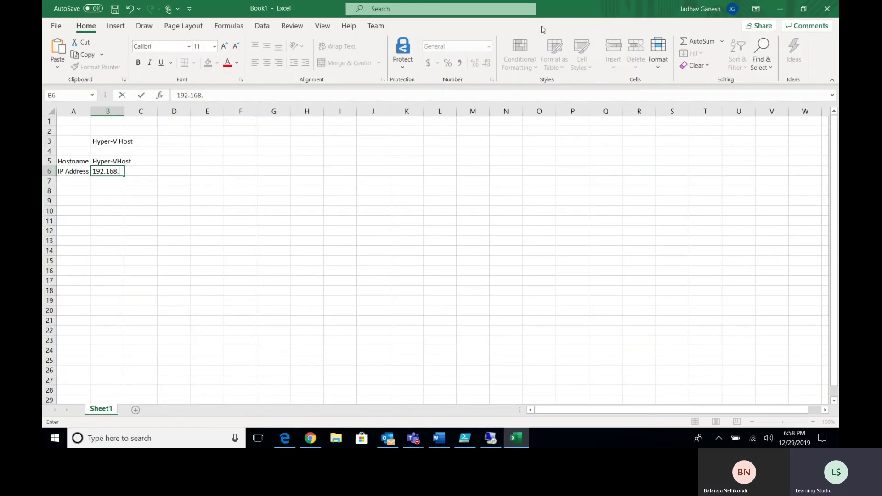
left_click(561, 8)
type("2.4")
key("Return")
Add the Local Admin row with the admin username and autofit columns A and B
type("Local Admin")
key("Tab")
type("a")
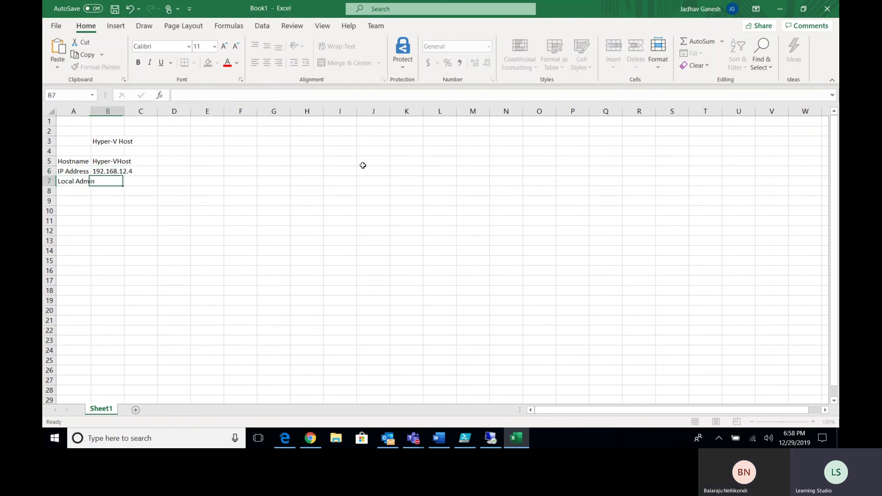
type("zureadmin")
left_click(178, 290)
double_click(91, 111)
left_click(142, 214)
left_click(128, 120)
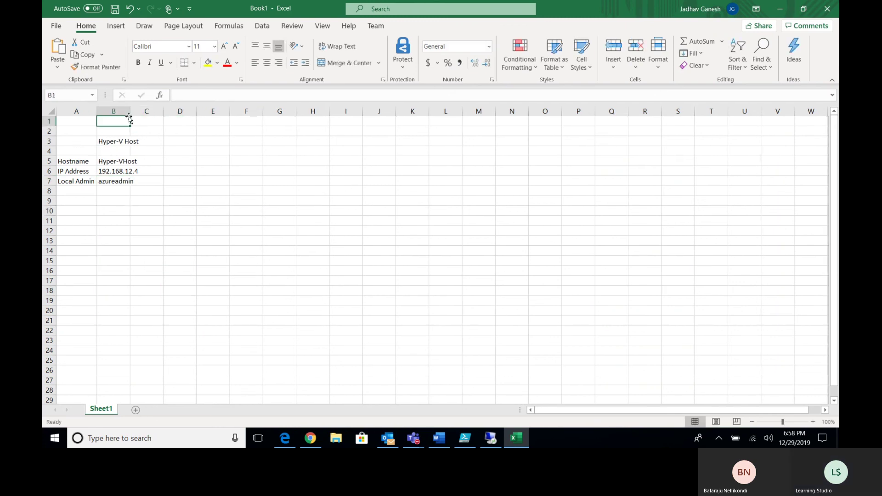
double_click(129, 110)
left_click(134, 211)
Merge and centre the Hyper-V Host title across A3:B3
left_click_drag(73, 142, 106, 141)
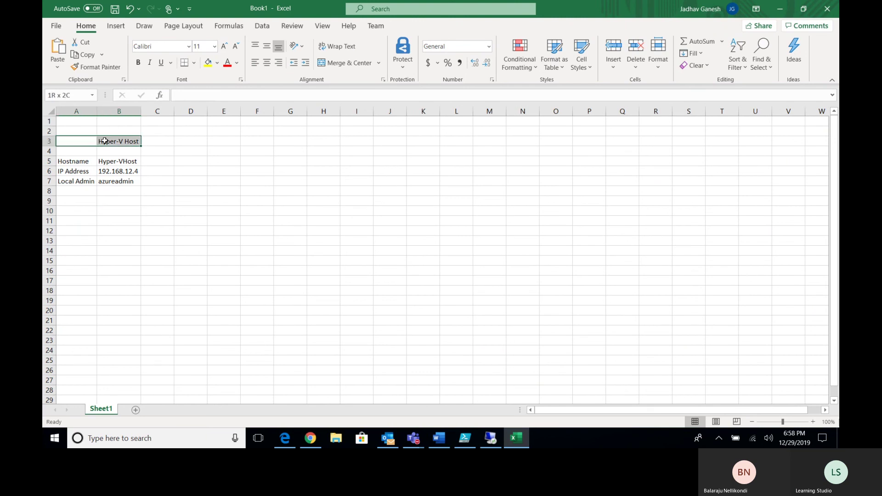
left_click(344, 63)
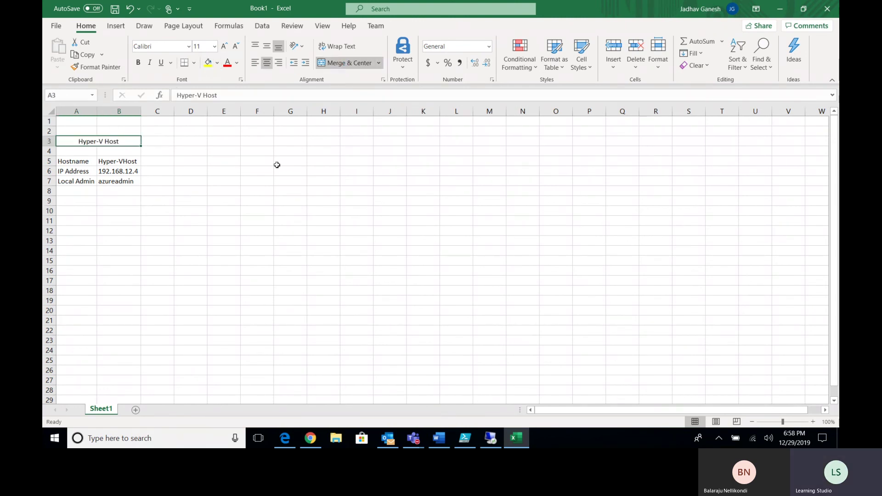
left_click(231, 212)
left_click(180, 142)
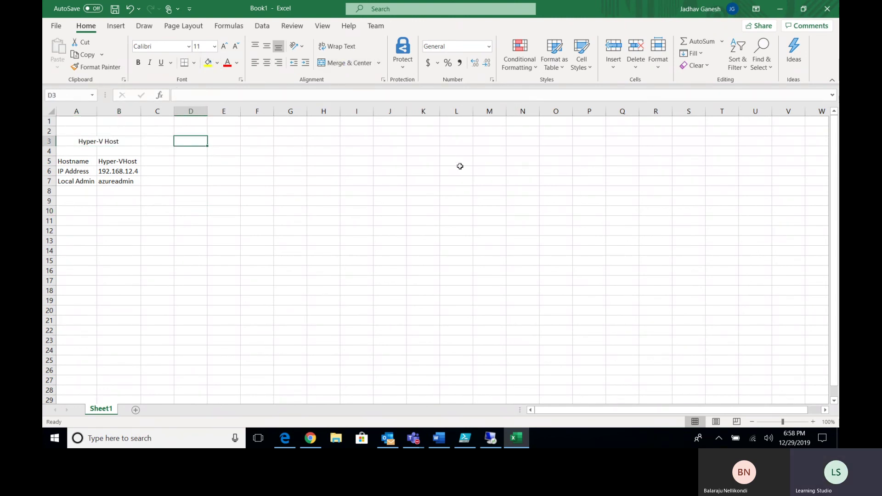
Add the Webserver heading in D3 and copy the three row labels into D5:D7
type("Webserv")
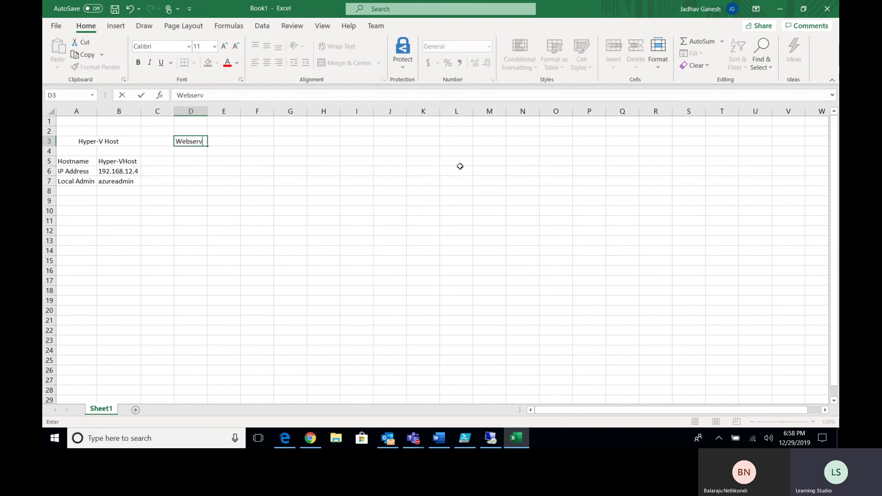
type("er")
key("Return")
key("Return")
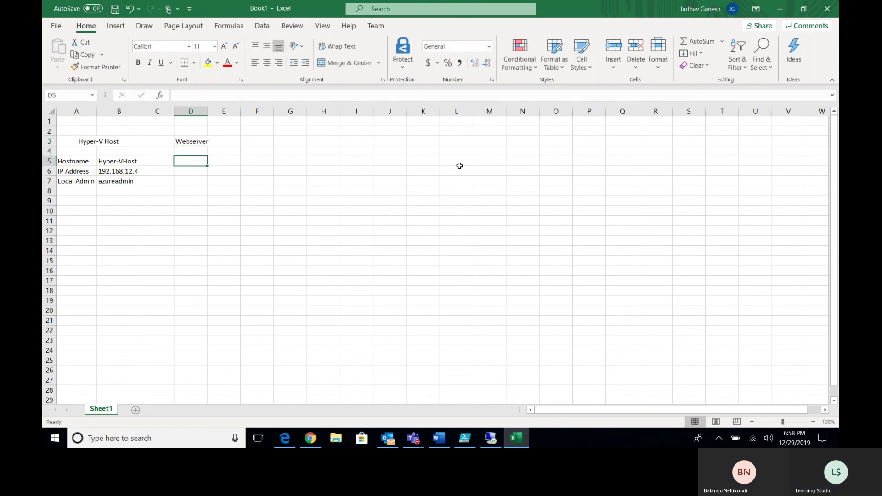
left_click_drag(84, 163, 86, 181)
key("ctrl+c")
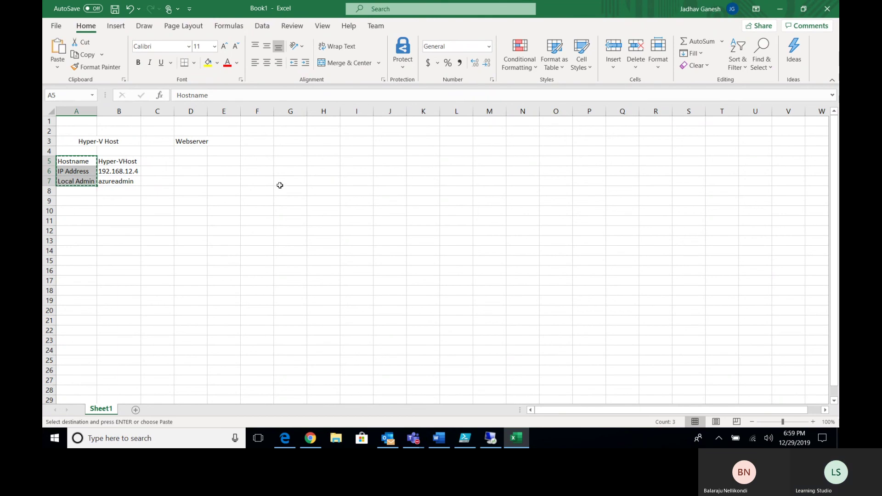
left_click(187, 162)
key("ctrl+v")
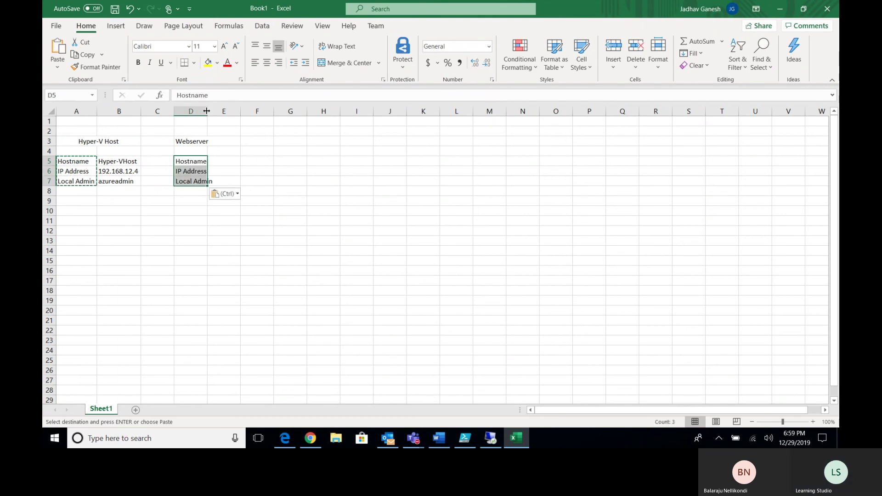
double_click(206, 114)
Enter webserver, 172.16.21.2 and administrator in E5:E7 and autofit column E
left_click(228, 163)
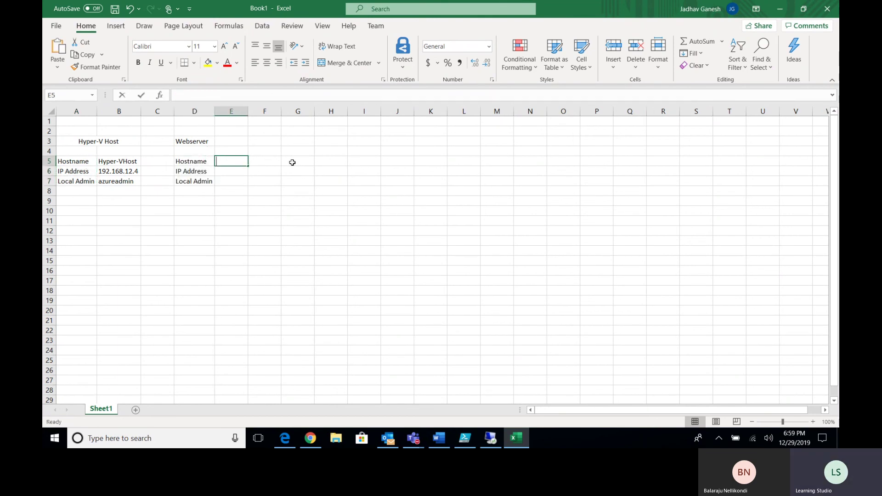
type("webserver")
key("Return")
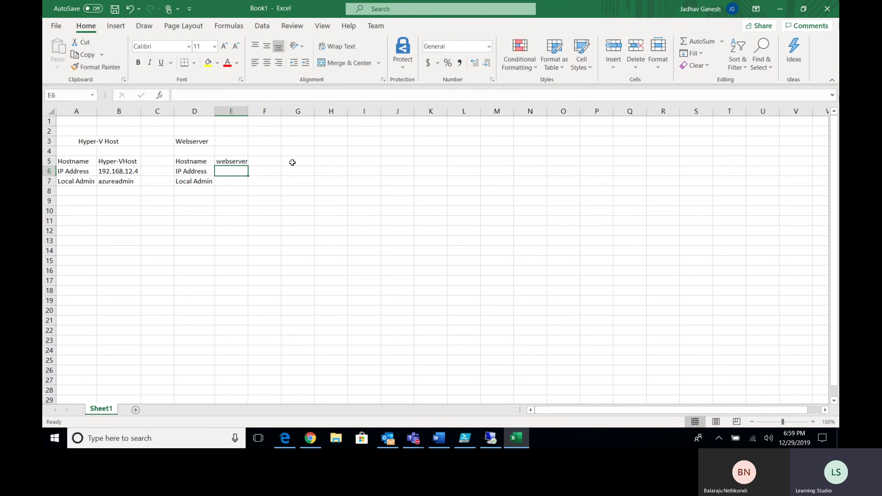
type("172.16.21.2")
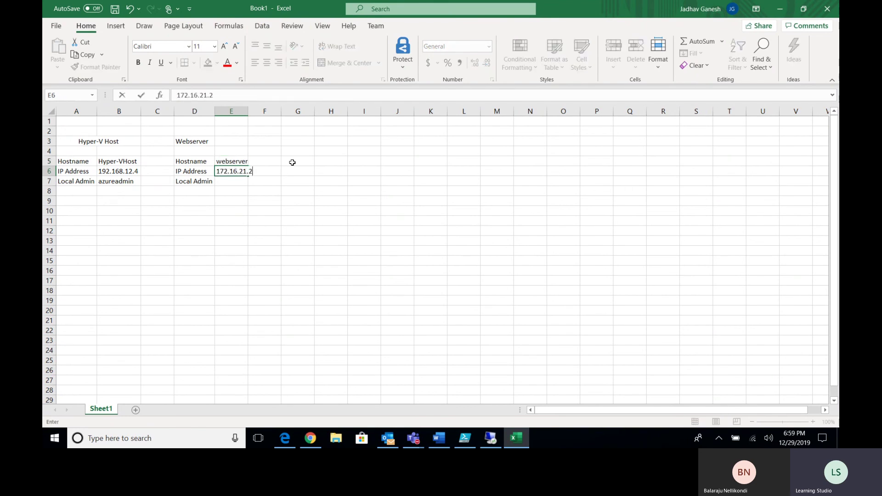
key("Return")
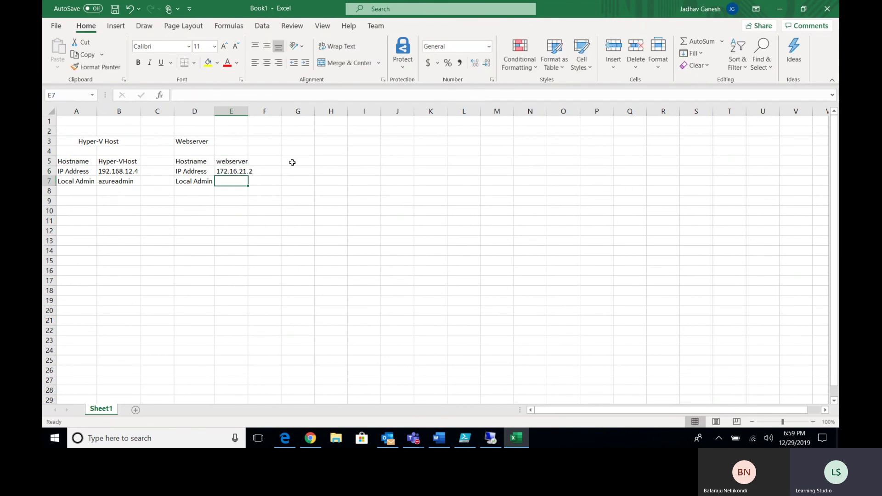
type("administrator")
key("Return")
left_click_drag(247, 115, 248, 115)
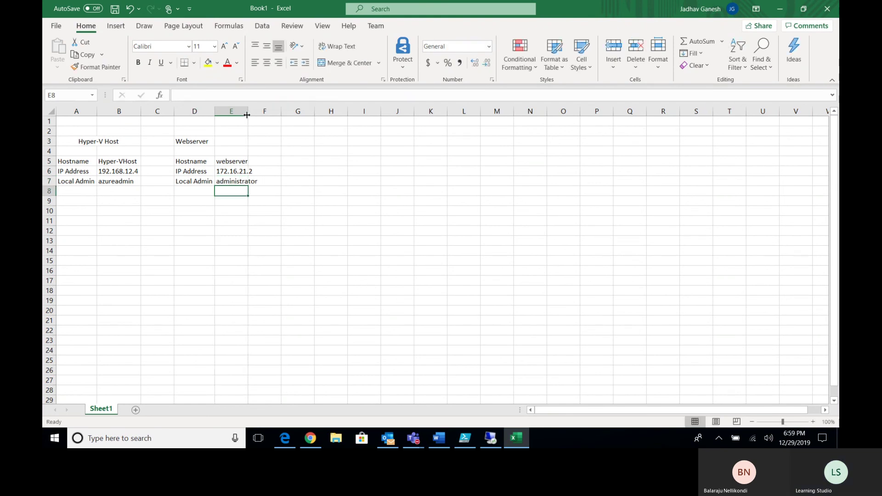
double_click(248, 115)
Merge and centre Webserver across D3:E3, then type 'Az Migrate Appliance' in G3
left_click_drag(195, 142, 233, 142)
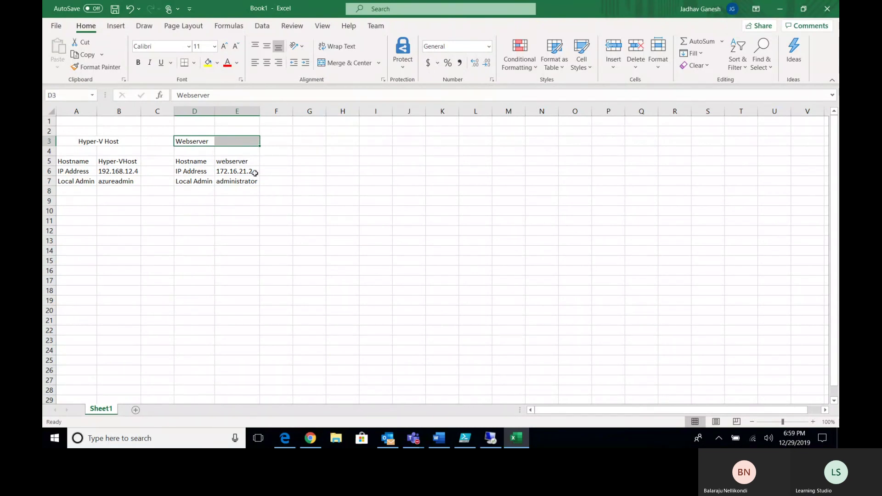
left_click(344, 63)
left_click(355, 222)
left_click(307, 144)
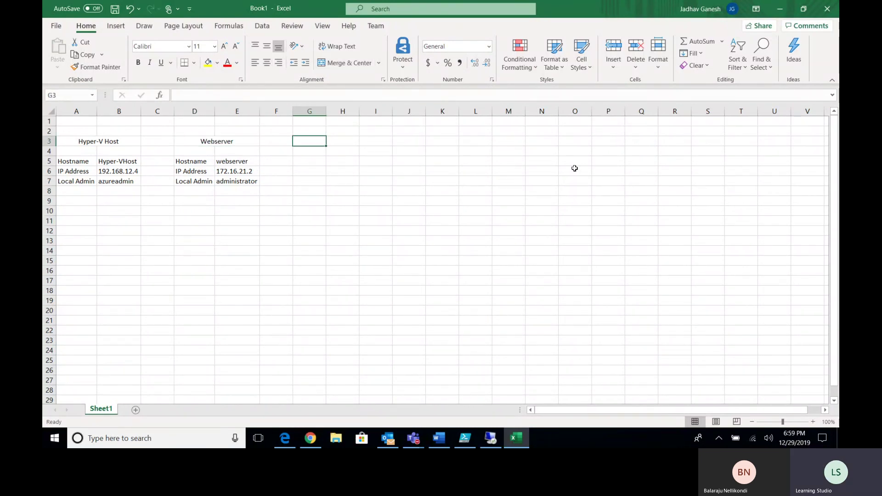
type("Az Migrate Appliance")
Copy the Hostname, IP Address, Local Admin labels into G5:G7, autofit column G, and enter azappliance
key("Return")
key("Return")
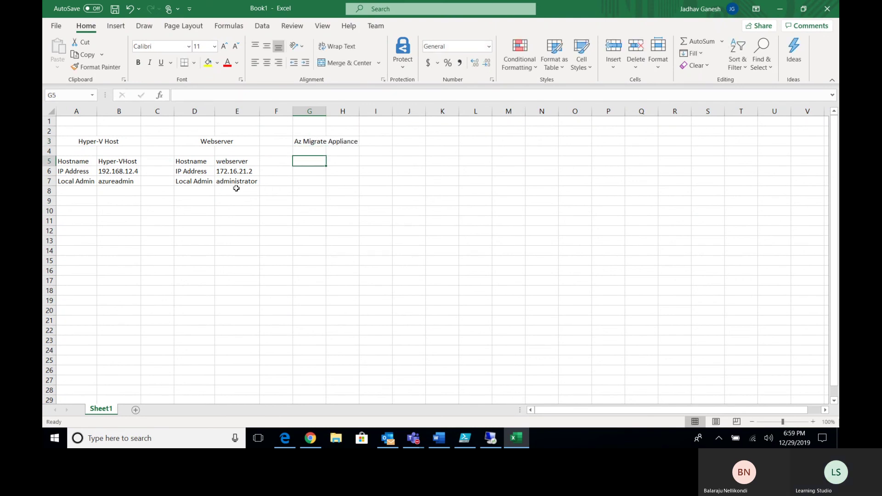
left_click_drag(179, 160, 190, 182)
key("ctrl+c")
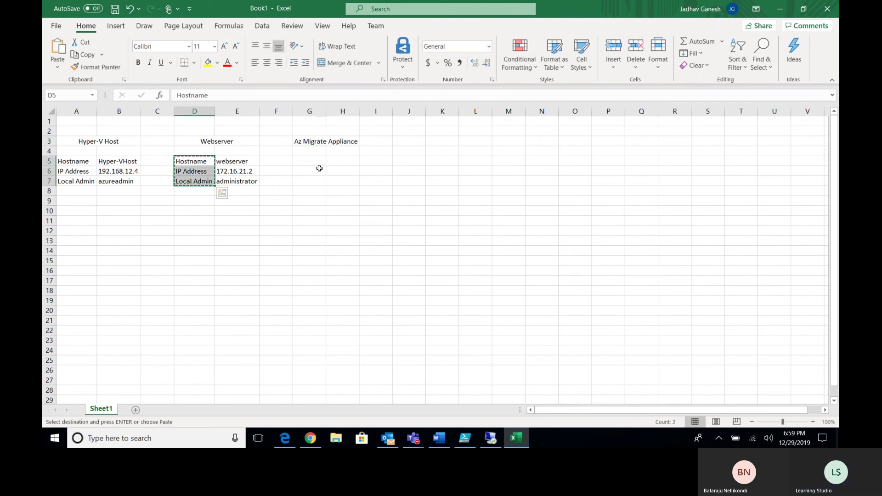
left_click(309, 162)
key("ctrl+v")
left_click(341, 161)
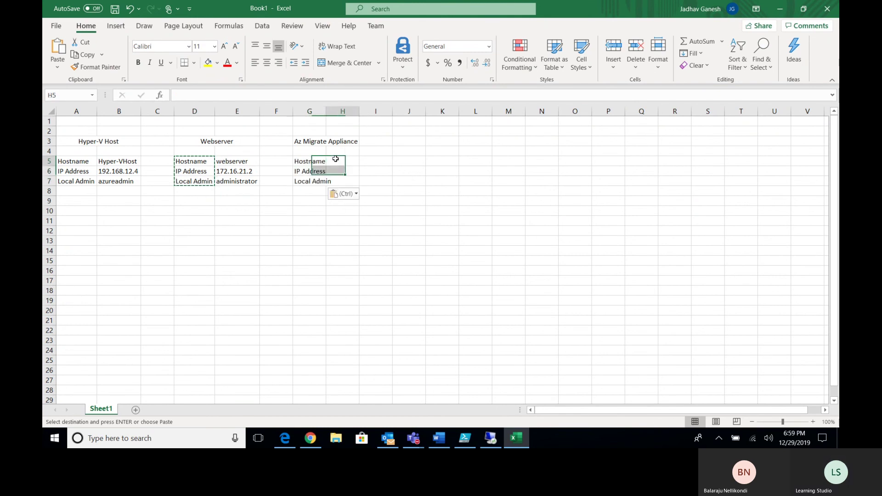
double_click(326, 111)
type("azappliance")
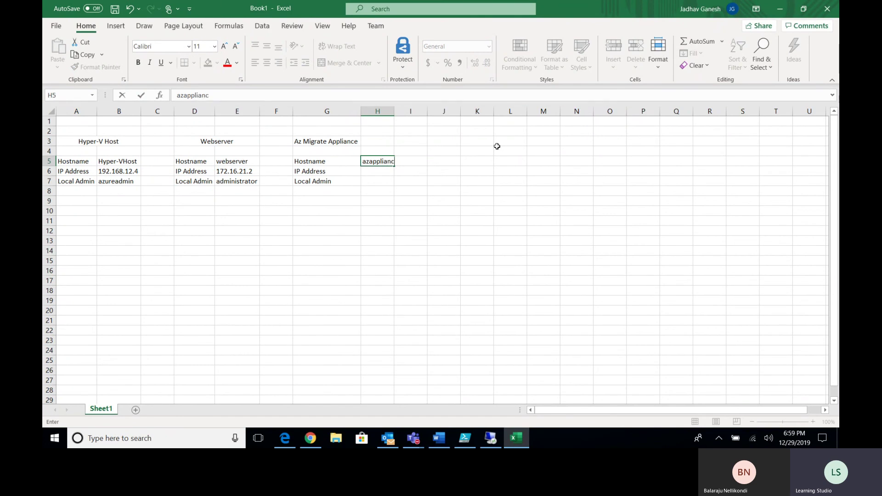
key("Return")
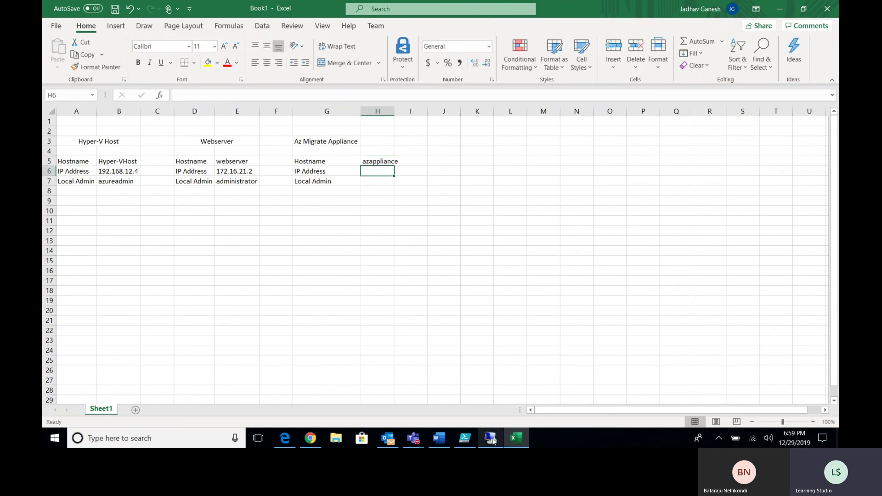
Open the appliance VM's System properties from This PC in File Explorer
left_click(492, 440)
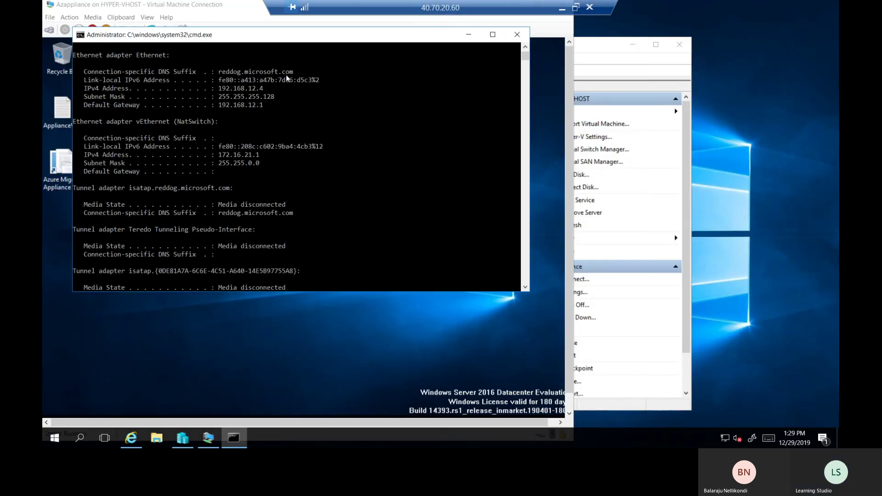
left_click(209, 440)
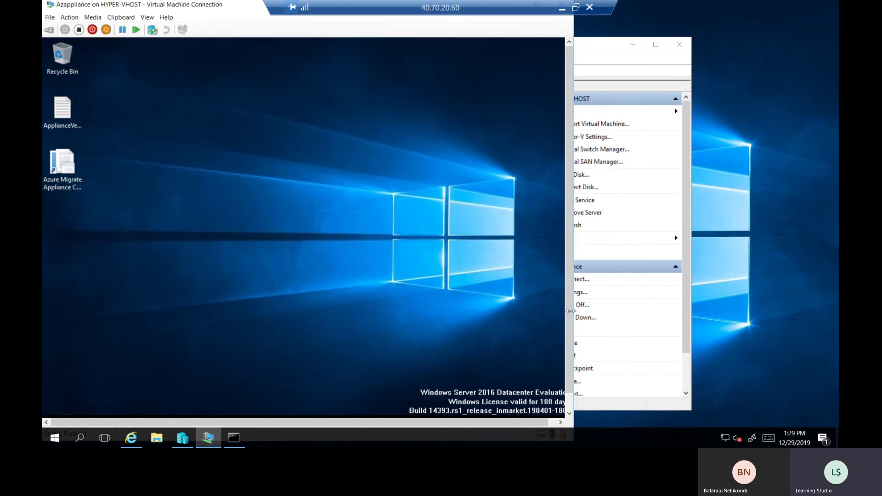
scroll(572, 363, "down", 1)
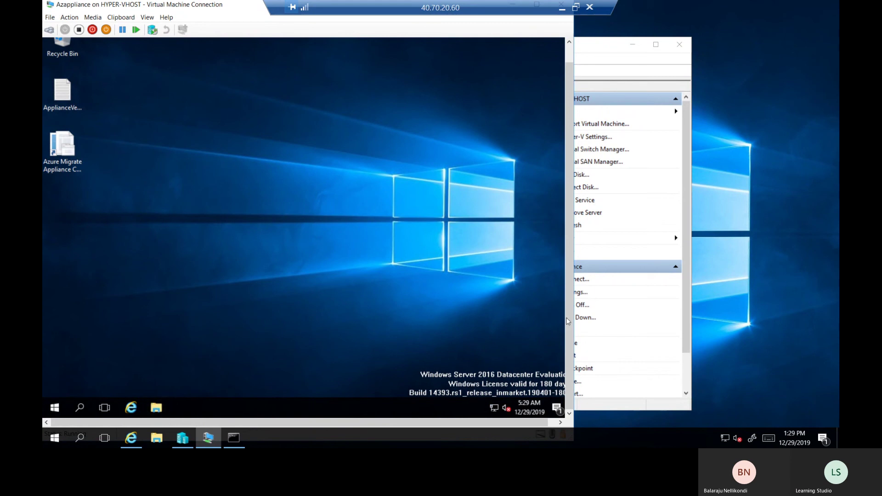
scroll(568, 270, "up", 1)
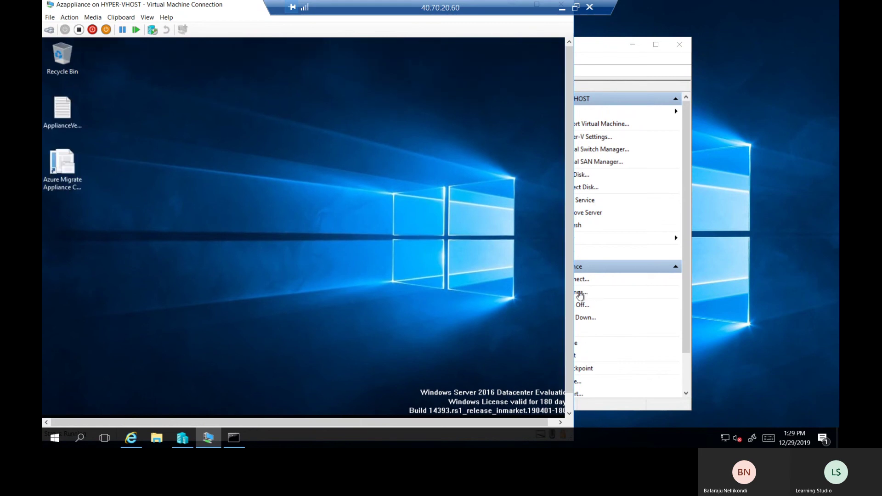
scroll(567, 330, "down", 1)
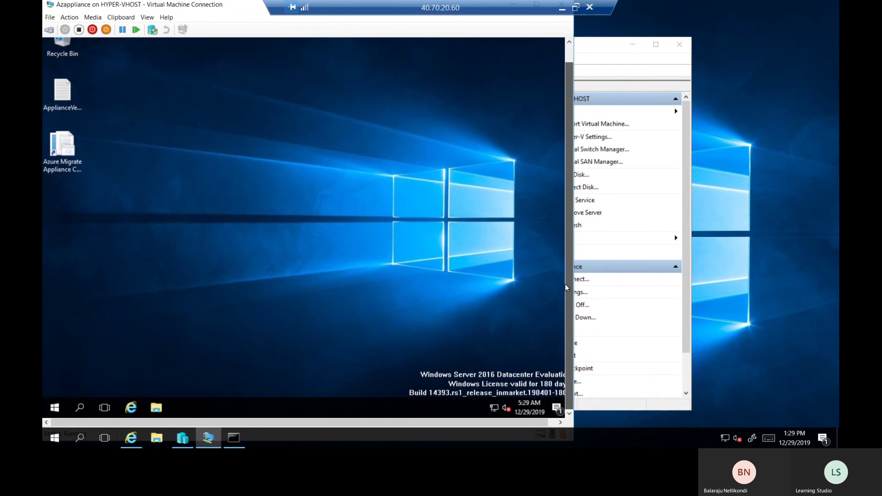
scroll(566, 293, "up", 1)
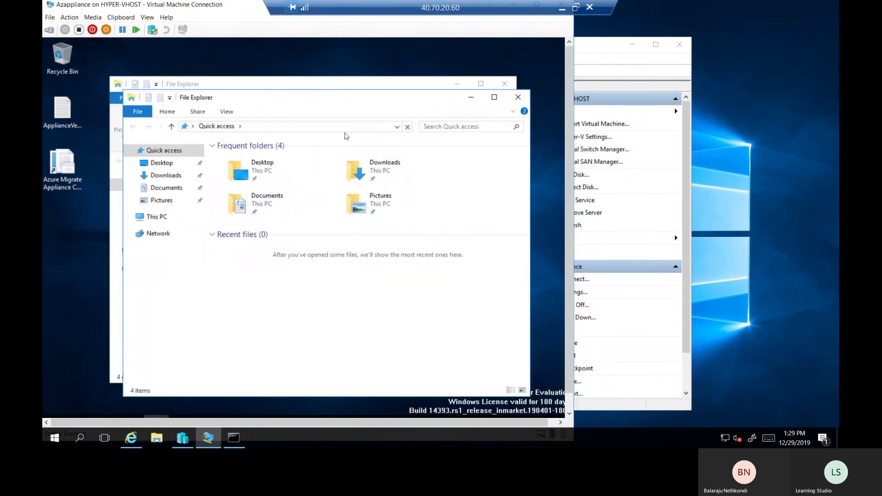
left_click(518, 97)
left_click(145, 251)
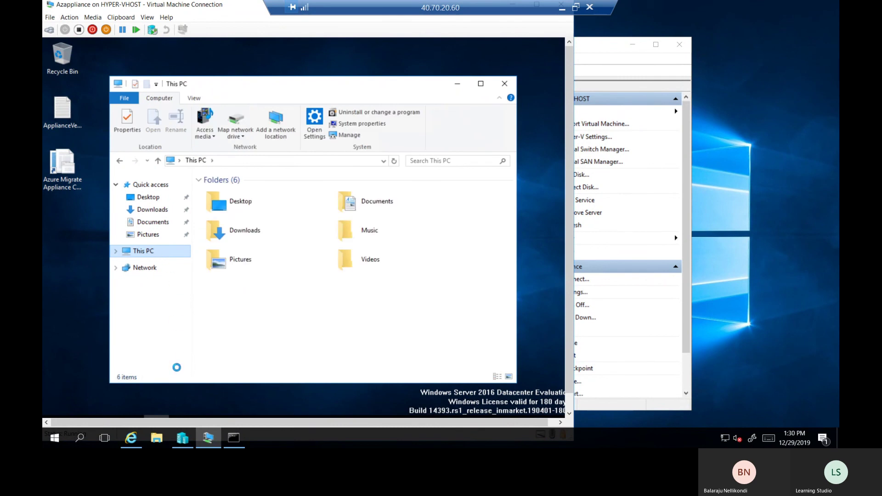
right_click(177, 367)
left_click(194, 391)
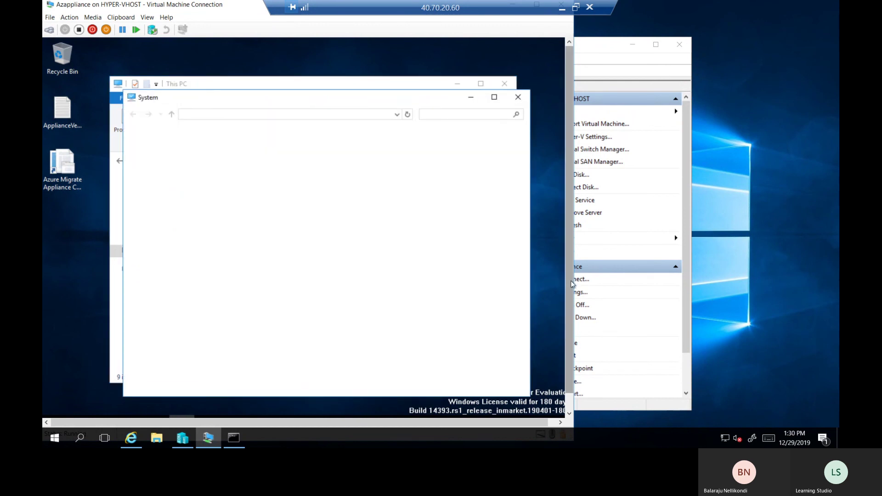
scroll(570, 278, "down", 1)
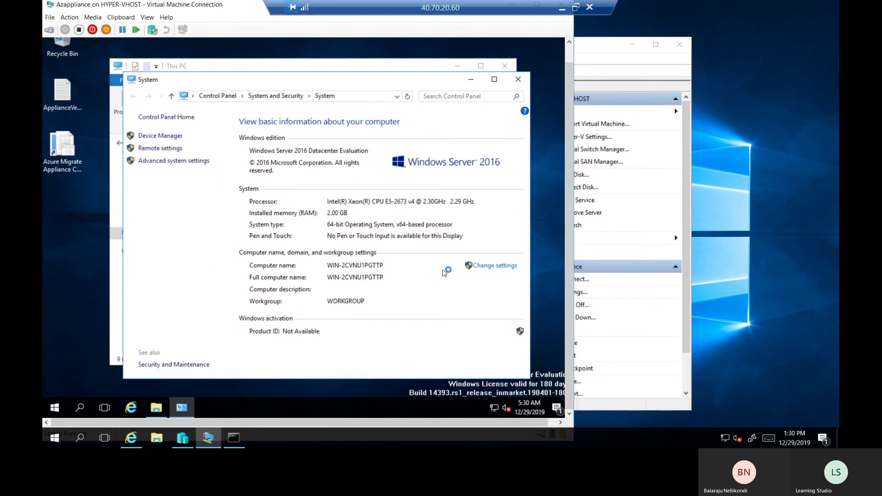
Change the VM's computer name to Azappliance, acknowledge the restart prompts, and return to Excel
left_click(503, 266)
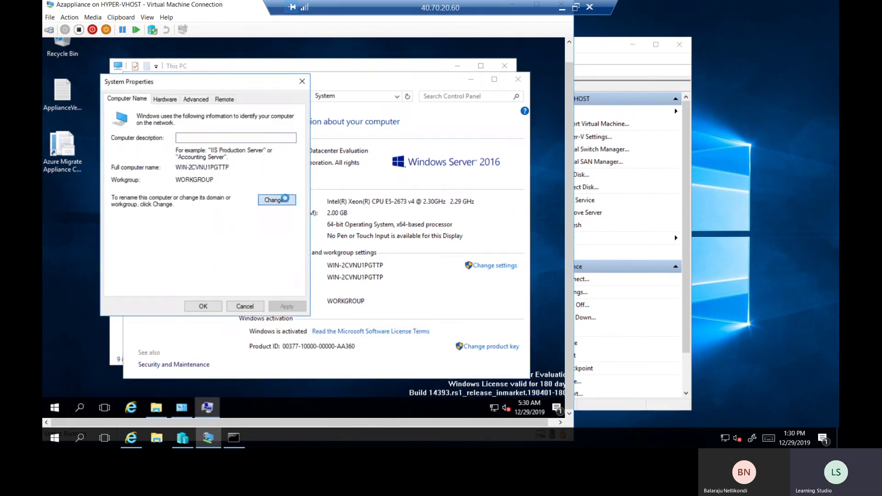
left_click(276, 200)
type("az")
key("BackSpace")
key("BackSpace")
type("Az")
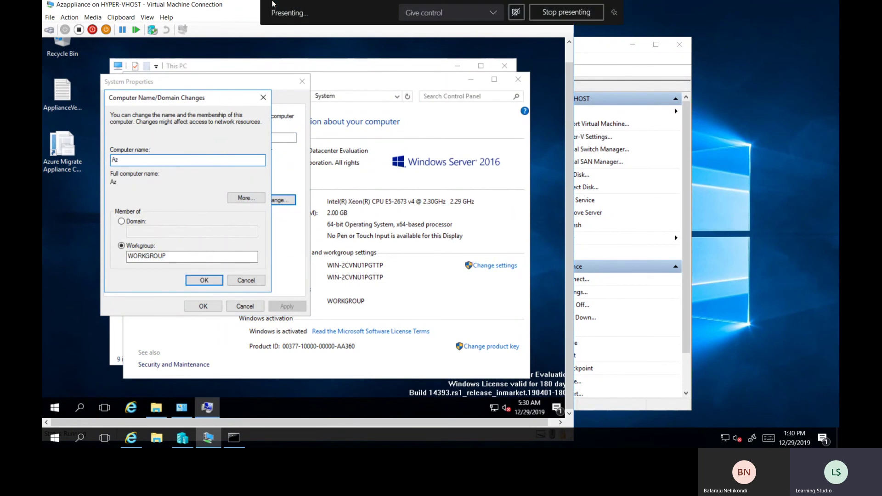
type("appliance")
left_click(206, 281)
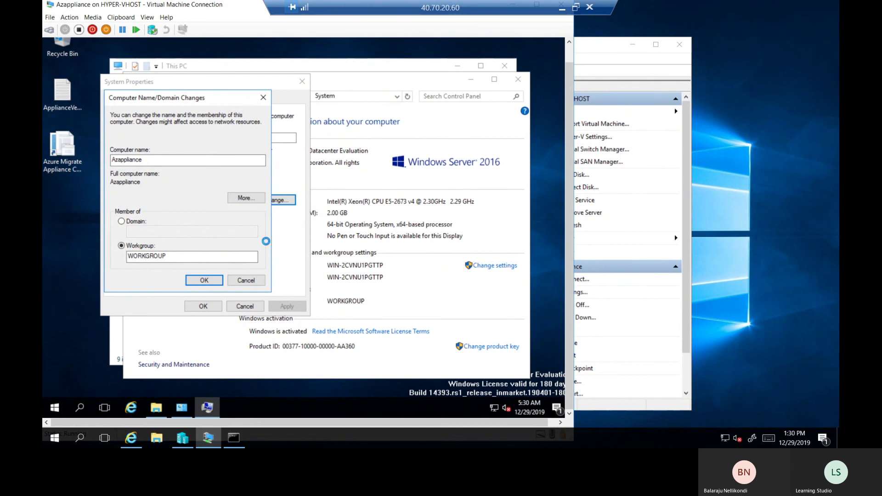
left_click(372, 226)
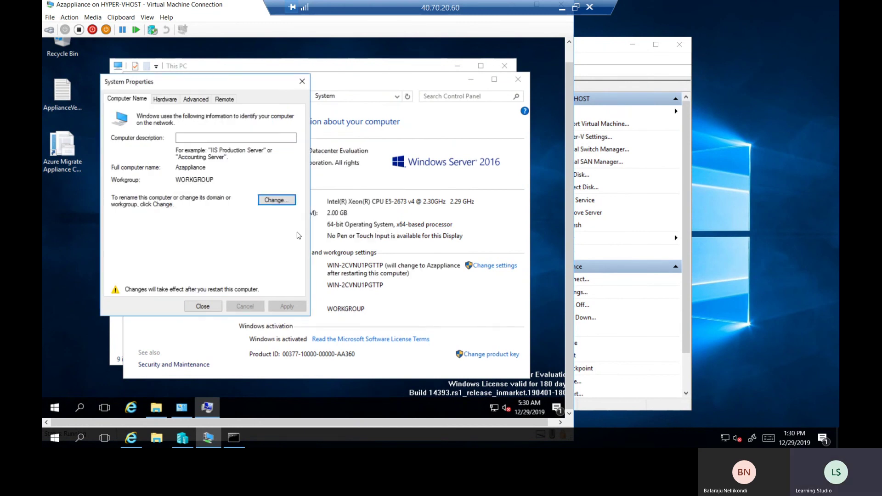
left_click(205, 307)
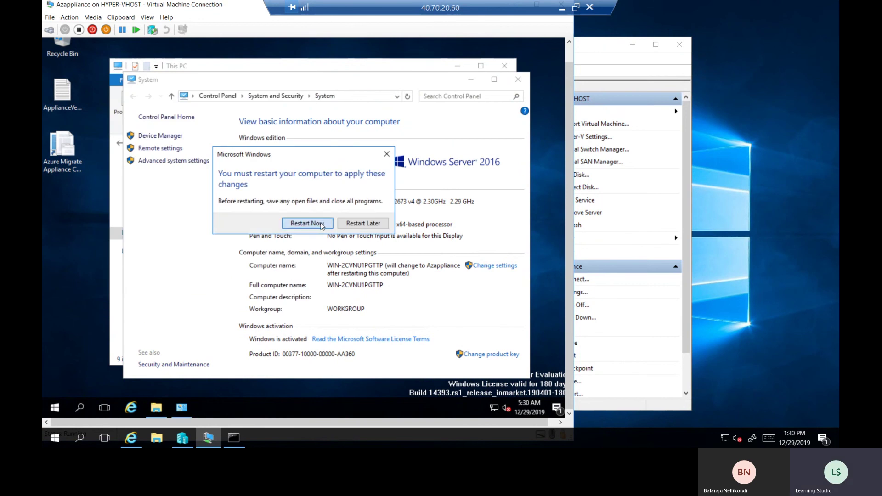
left_click(317, 223)
left_click(561, 7)
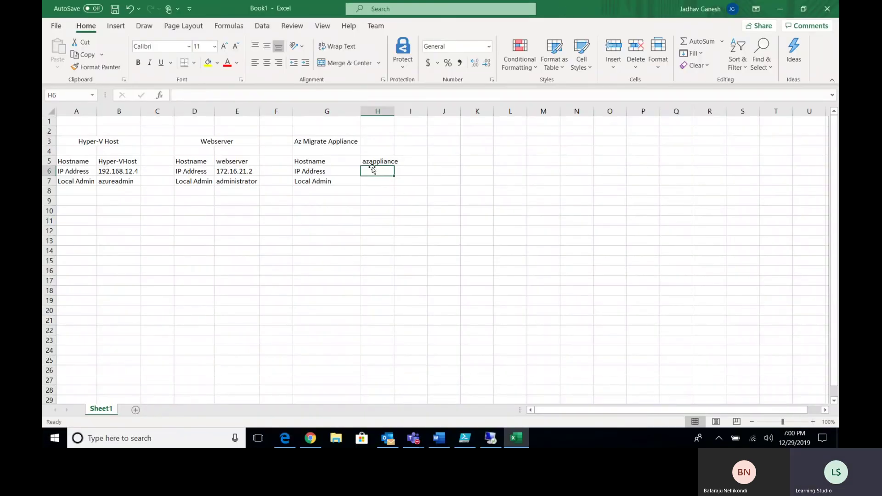
Autofit column H and capitalise the appliance hostname to Azappliance
double_click(394, 111)
double_click(367, 161)
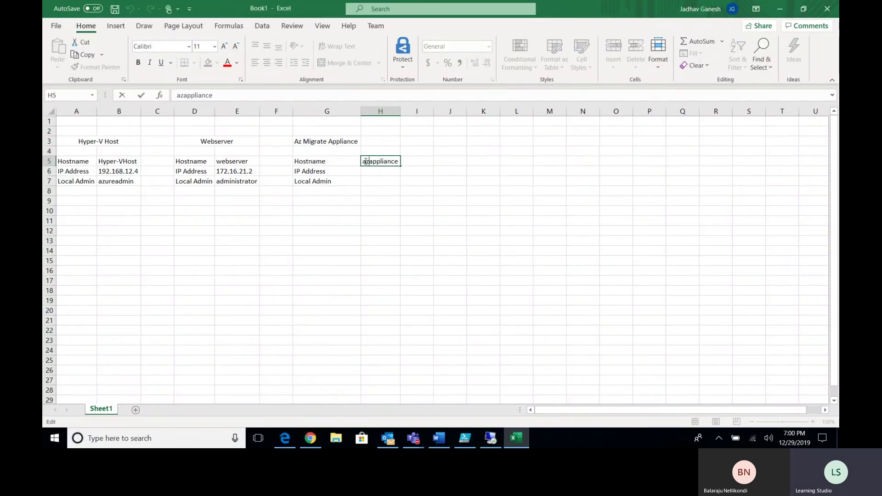
key("BackSpace")
type("A")
left_click(381, 171)
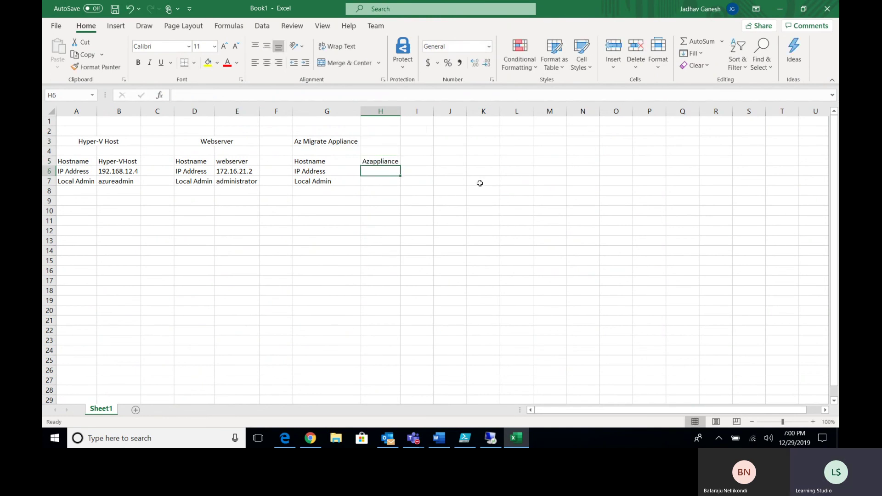
Enter 172.16.21.3 and administrator for the appliance, autofit column H, and select G3:H3
type("172.16.21.3")
key("Return")
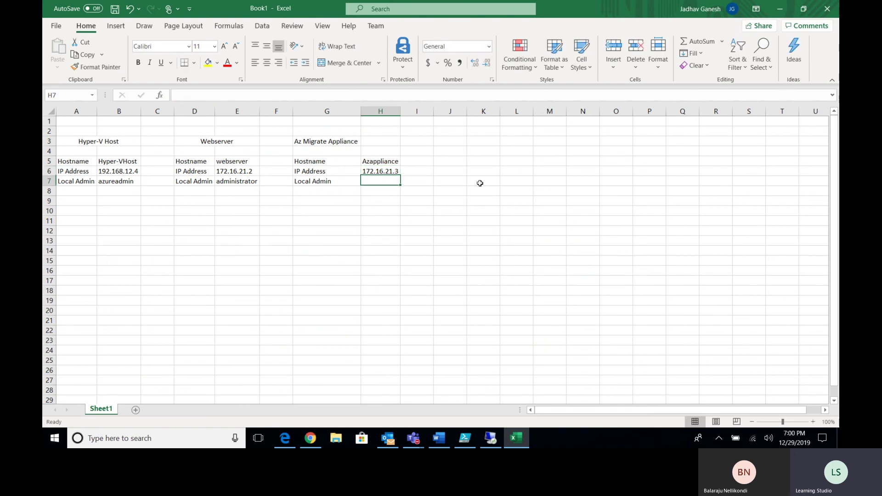
type("administrator")
key("Return")
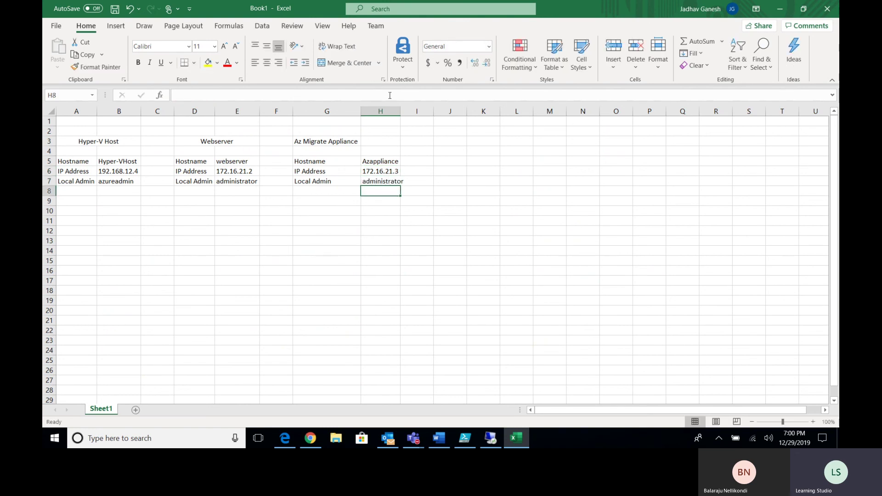
double_click(400, 111)
left_click(374, 234)
left_click_drag(337, 142, 370, 142)
Centre the Az Migrate Appliance heading across columns G and H, then compare the table headings
left_click(354, 65)
left_click(328, 219)
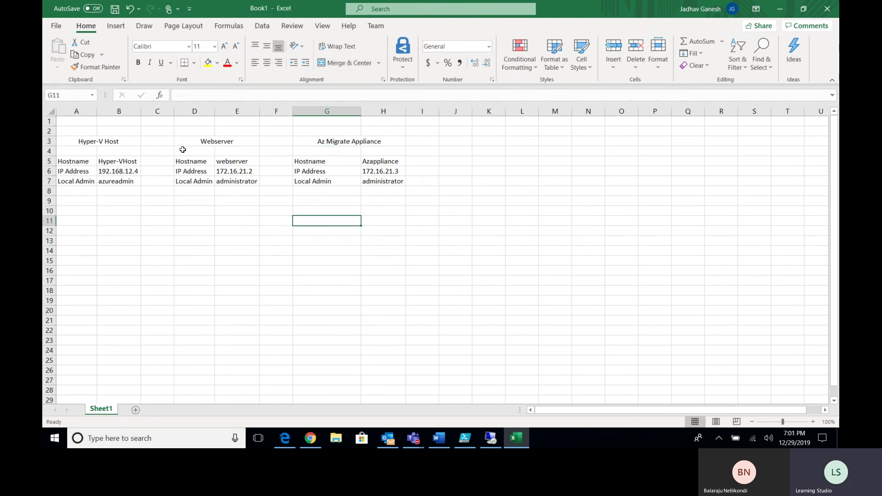
left_click(120, 139)
left_click(213, 141)
left_click(336, 141)
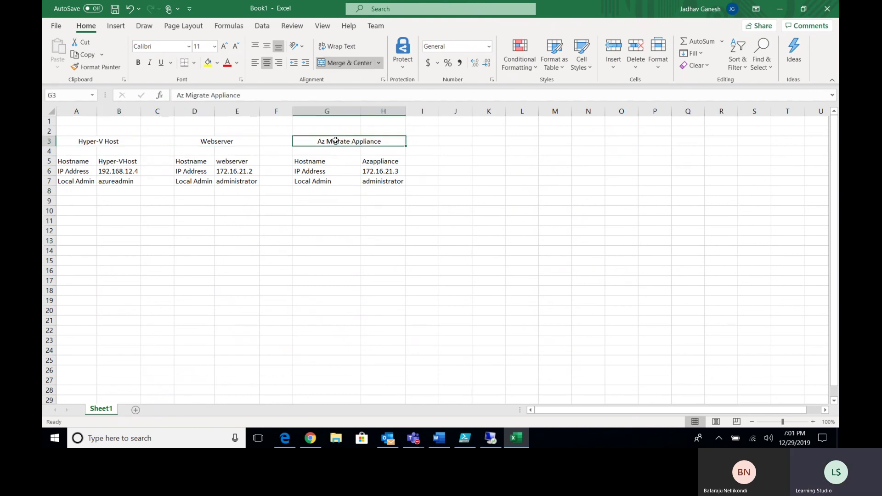
left_click(94, 143)
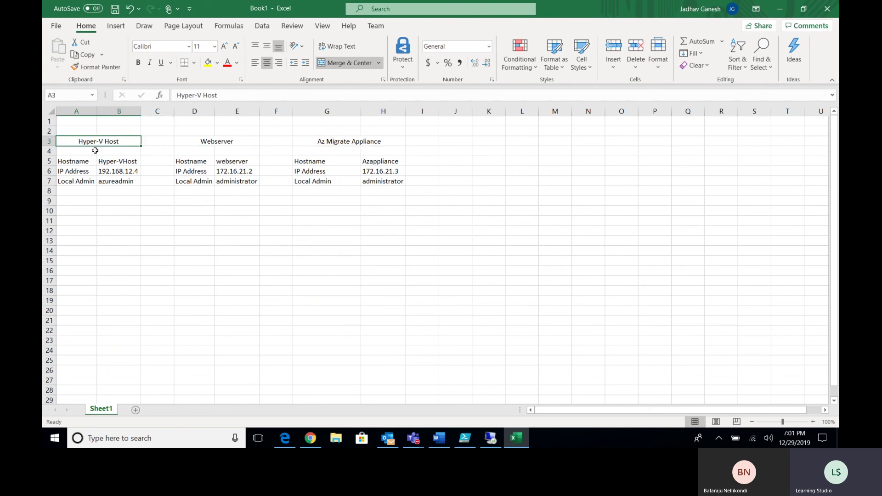
left_click(222, 146)
left_click(327, 141)
left_click(223, 143)
left_click(355, 142)
left_click(213, 142)
left_click_drag(197, 143, 194, 181)
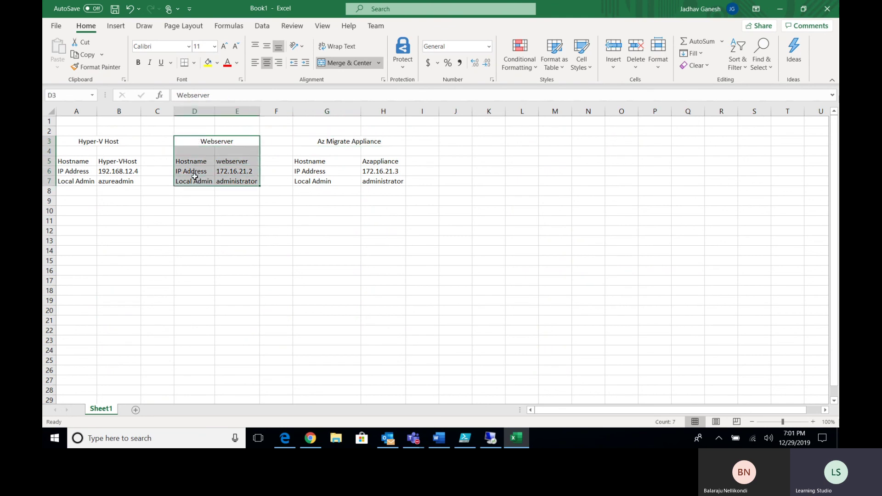
left_click(200, 142)
Enter 'To be migrated' in D2, merge it across D2:E2, and make it bold red
left_click(195, 130)
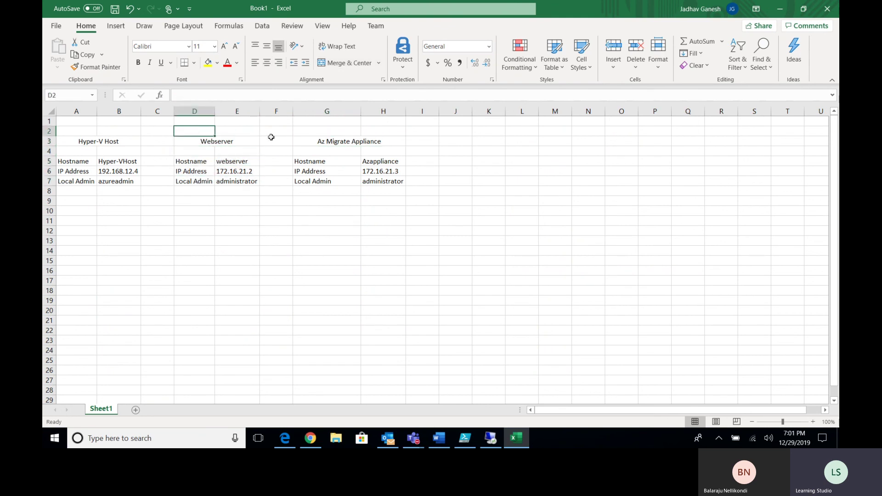
type("To be migrated")
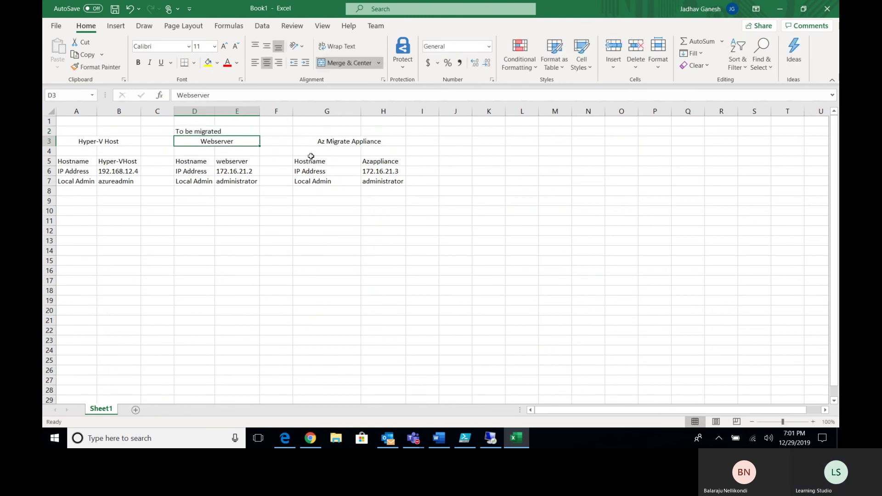
left_click(191, 131)
left_click_drag(191, 131, 253, 131)
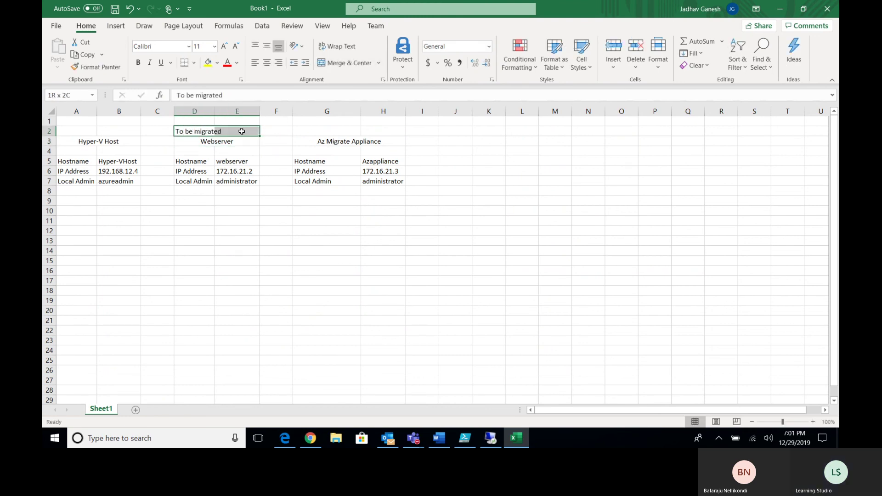
left_click(342, 63)
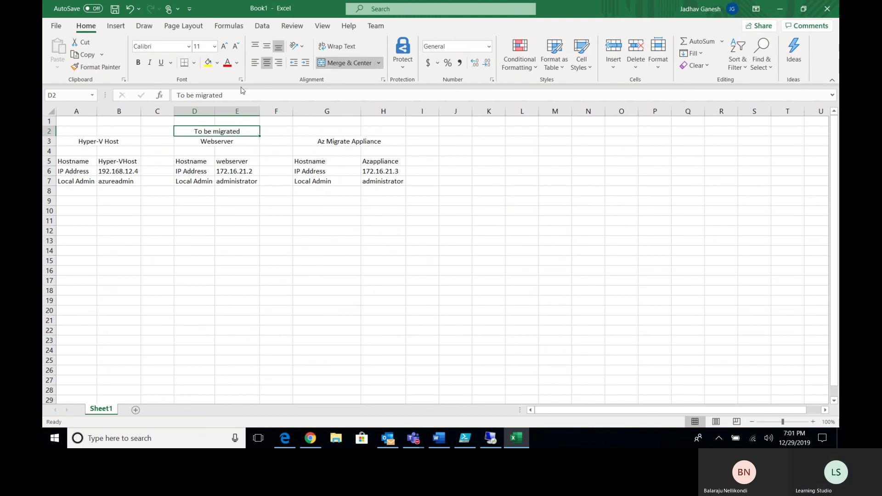
left_click(138, 62)
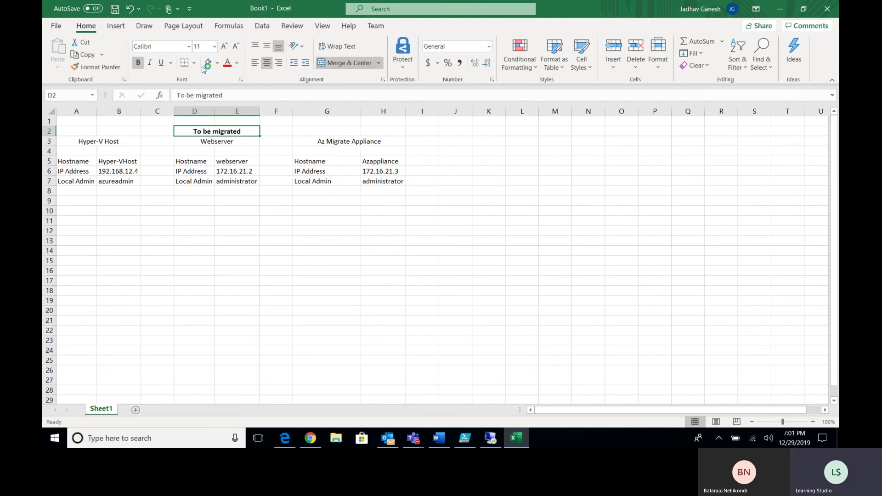
left_click(236, 63)
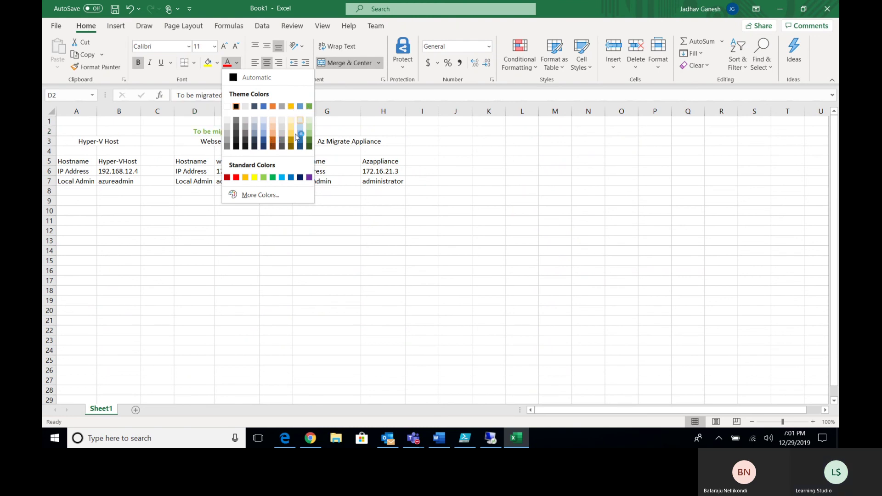
left_click(236, 177)
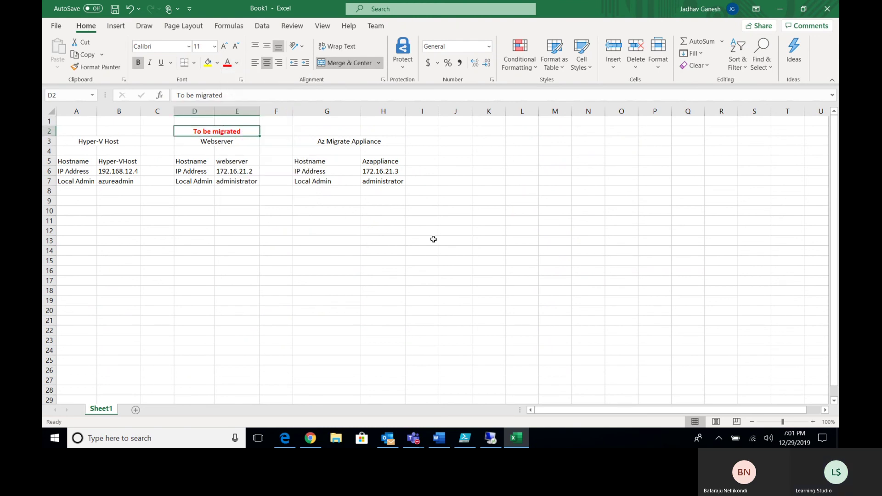
Check the formatted label alongside the server details table
left_click(432, 232)
left_click(317, 142)
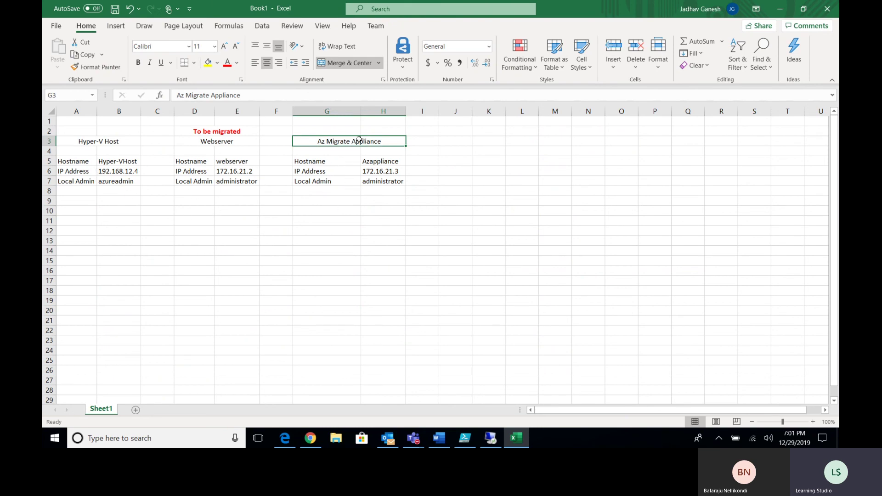
left_click(351, 220)
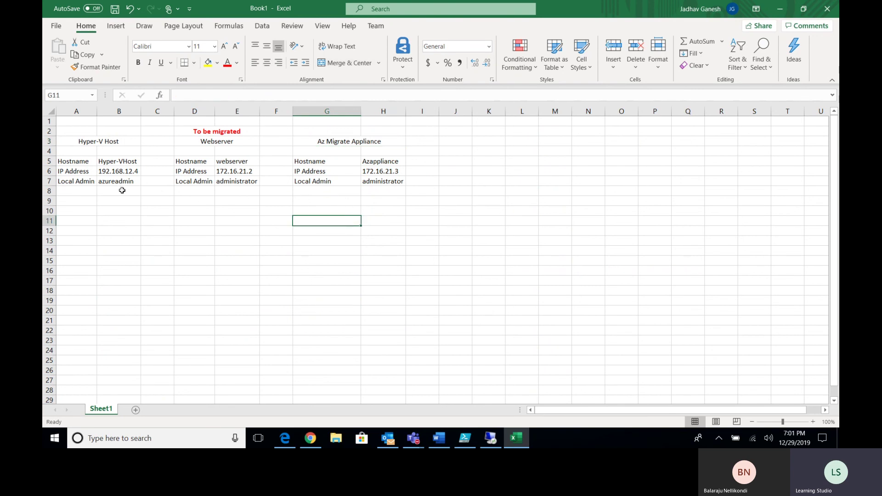
left_click_drag(91, 201, 385, 131)
left_click(375, 194)
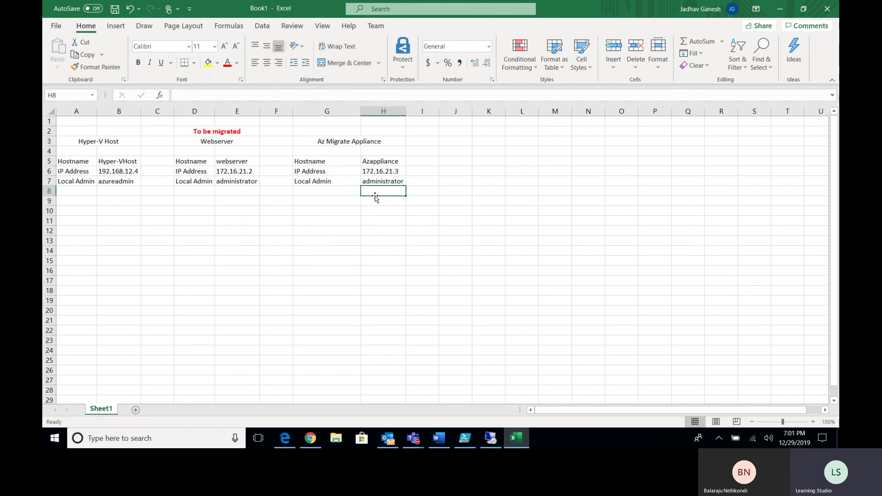
left_click(207, 135)
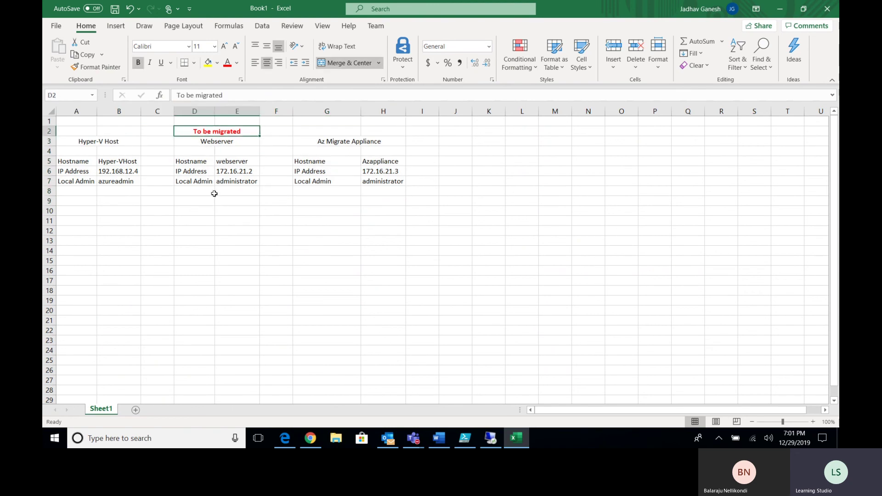
left_click(215, 220)
Review the appliance details block in G3:H8, then return to the remote desktop session
left_click(208, 215)
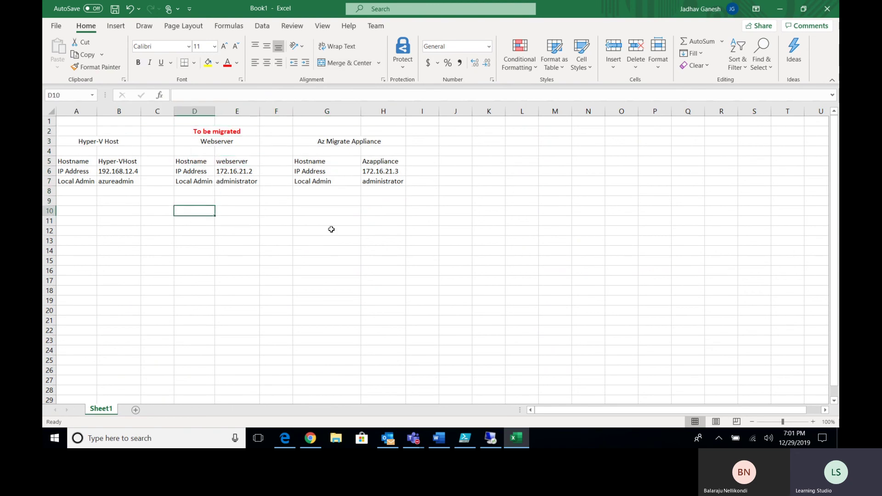
left_click(331, 229)
left_click(359, 141)
left_click_drag(358, 142, 368, 186)
left_click(366, 165)
left_click(357, 145)
left_click_drag(358, 145, 365, 172)
left_click(365, 194)
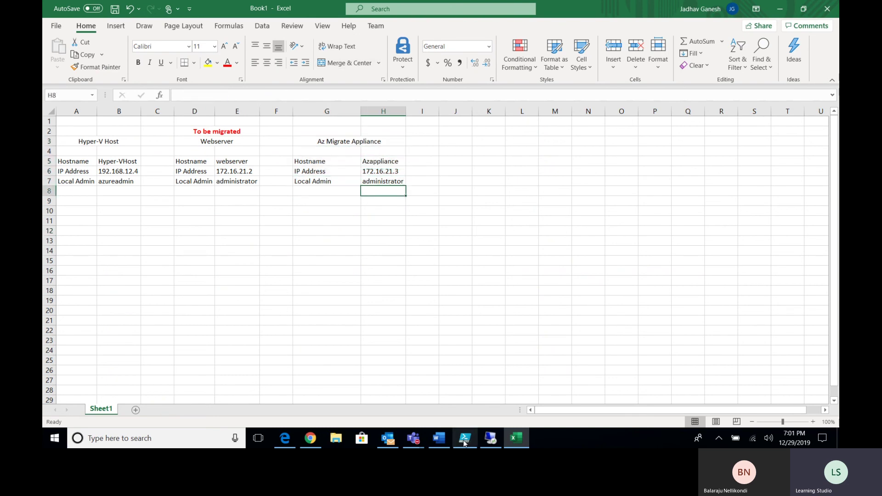
left_click(490, 438)
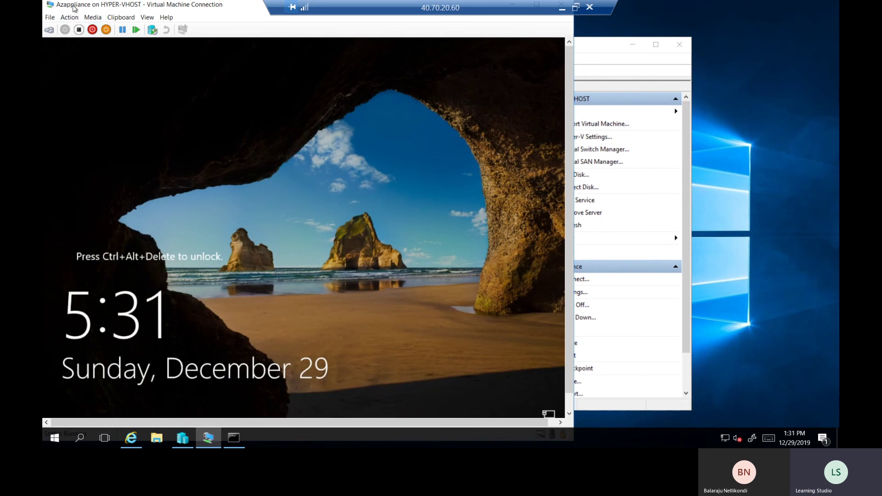
Send Ctrl+Alt+Delete to the Azappliance VM and sign in with the Administrator password
left_click(70, 17)
left_click(83, 30)
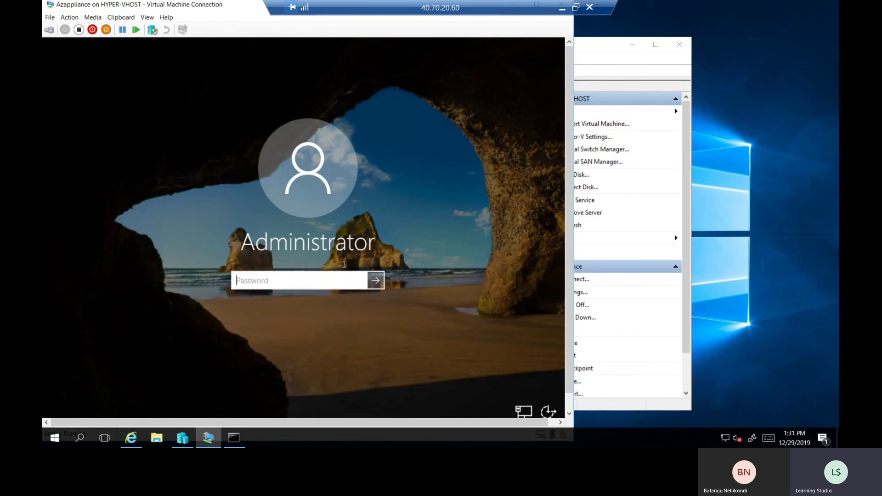
type("•••••••••••••")
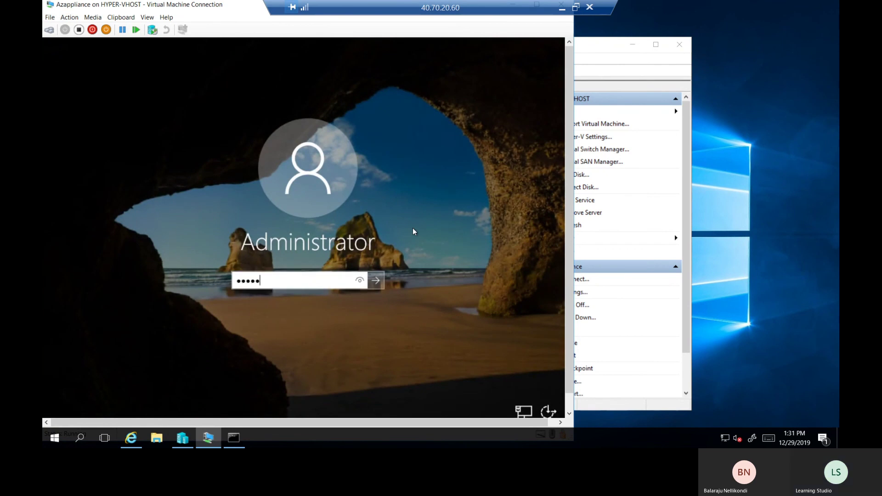
type("••")
key("Return")
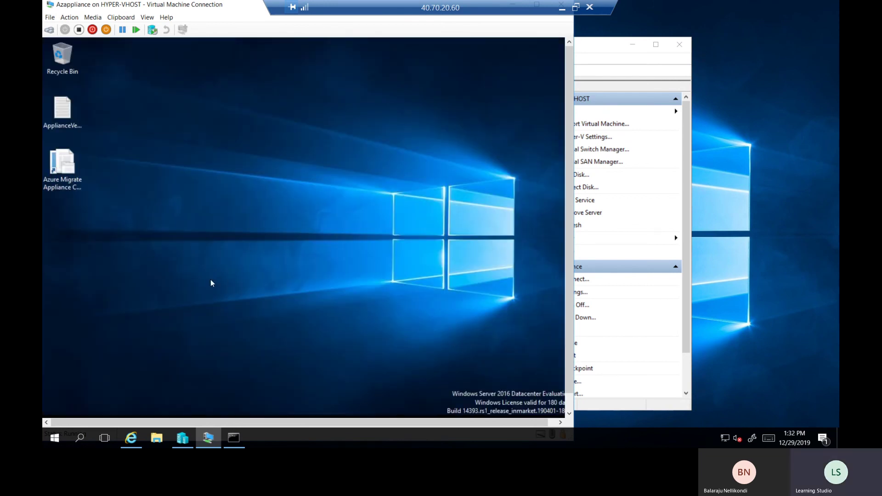
Refresh the VM desktop twice and launch the Azure Migrate Appliance Configuration Manager shortcut
left_click(63, 169)
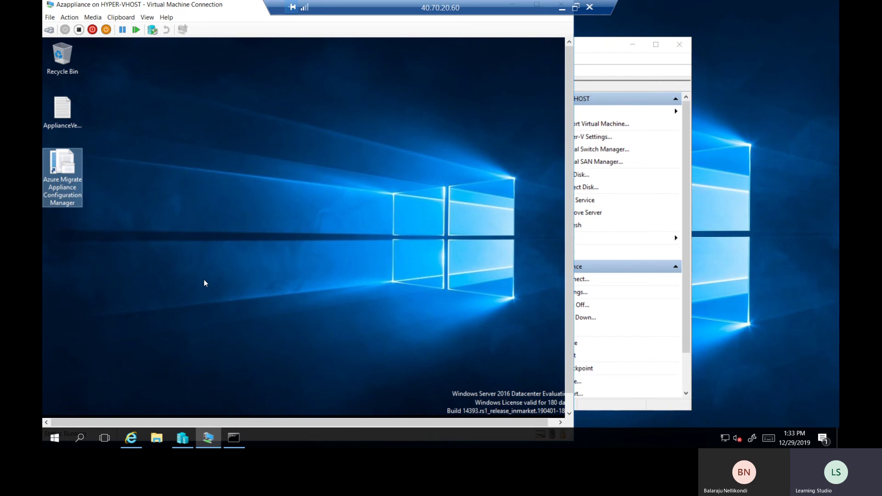
left_click(93, 238)
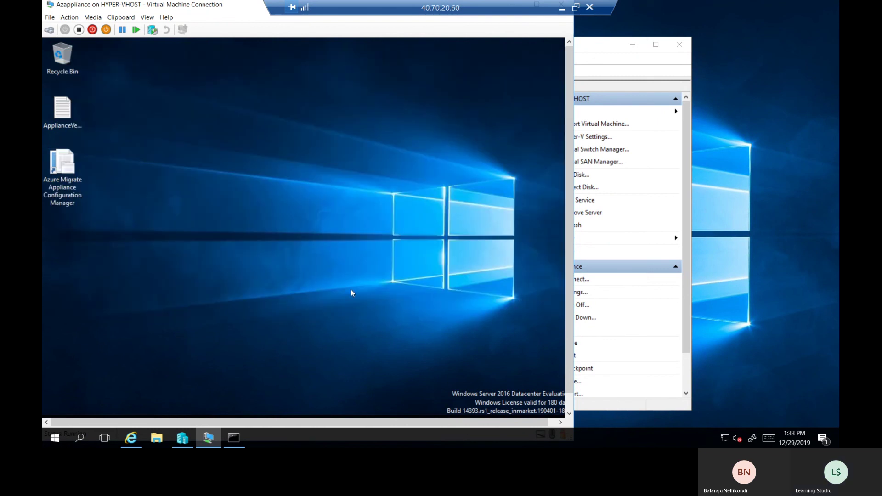
right_click(340, 258)
left_click(365, 290)
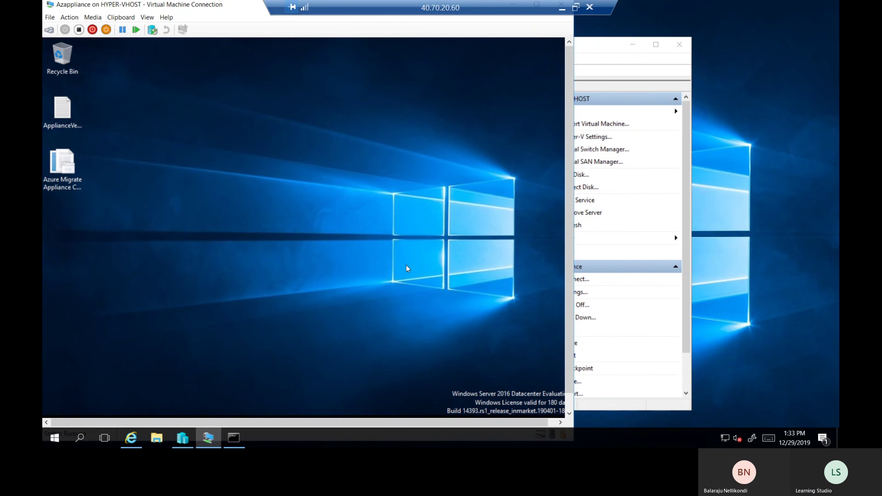
right_click(427, 233)
left_click(435, 262)
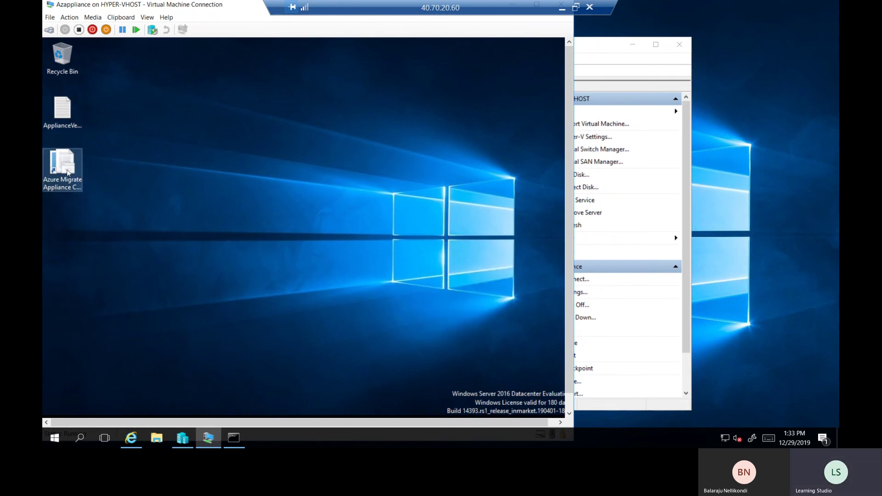
double_click(67, 173)
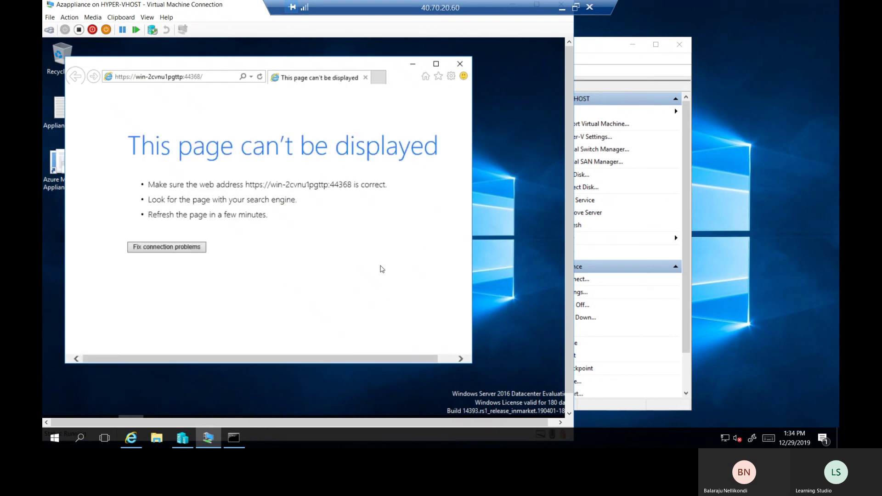
Open a new tab, close the 'page can't be displayed' tab, and maximize Internet Explorer
key("ctrl+t")
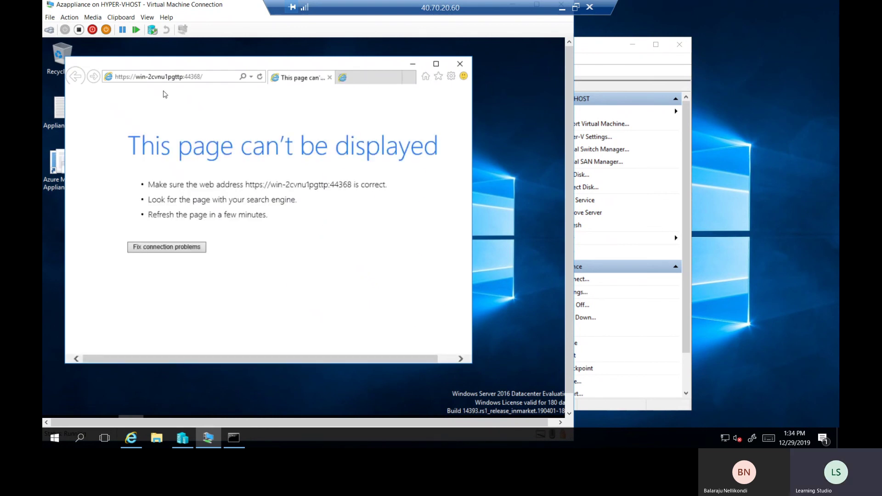
left_click(298, 79)
left_click(329, 78)
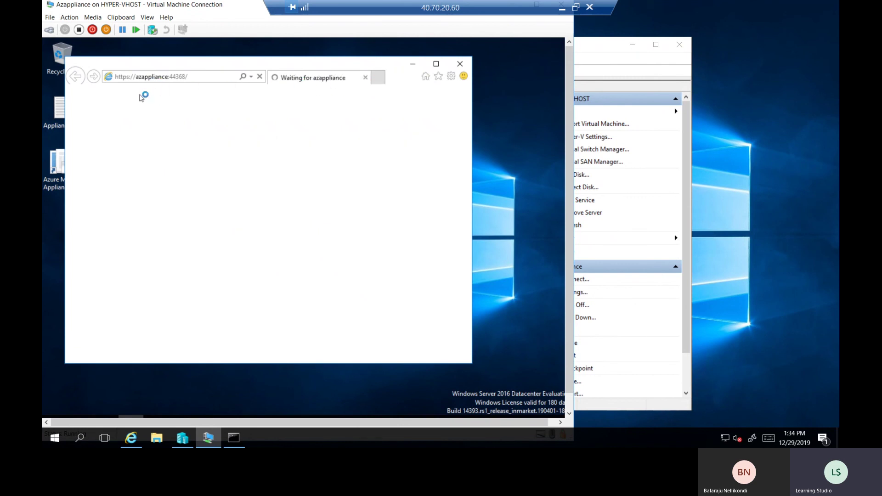
left_click(436, 64)
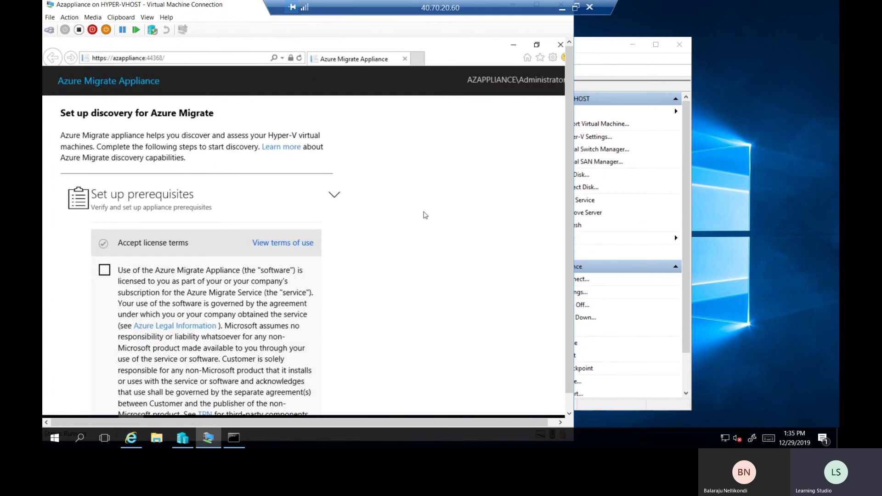
Read through Set up prerequisites and accept the Azure Migrate Appliance license terms
scroll(404, 237, "down", 3)
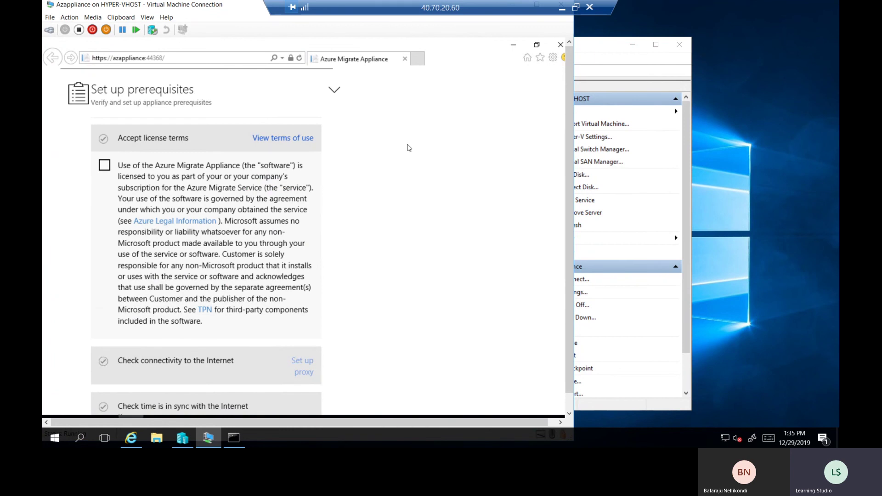
scroll(412, 137, "down", 5)
scroll(390, 173, "down", 1)
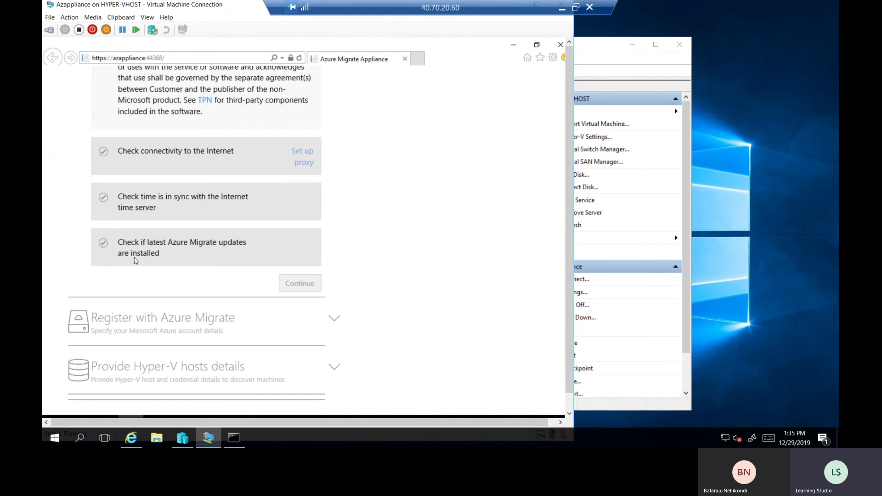
scroll(320, 223, "up", 5)
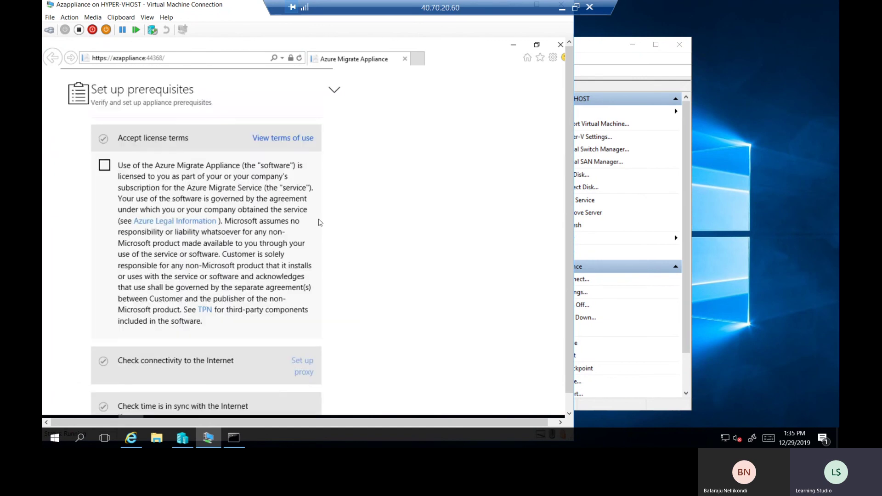
left_click(104, 167)
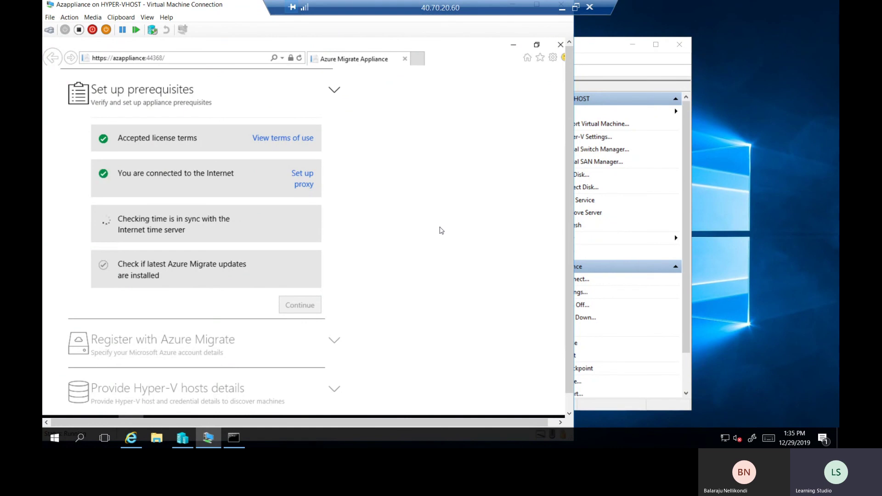
Review the prerequisite results and retry installing the latest Azure Migrate updates after the failure
left_click_drag(118, 174, 234, 175)
left_click(395, 187)
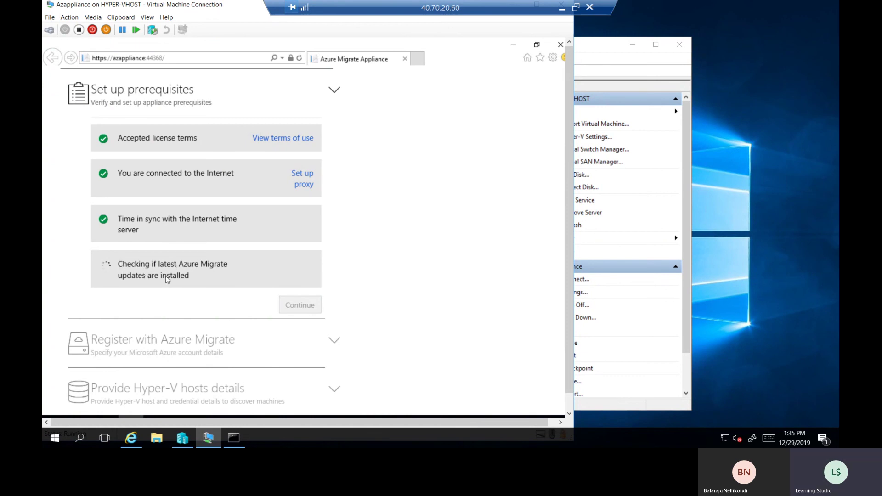
triple_click(186, 276)
left_click(187, 276)
scroll(188, 275, "down", 3)
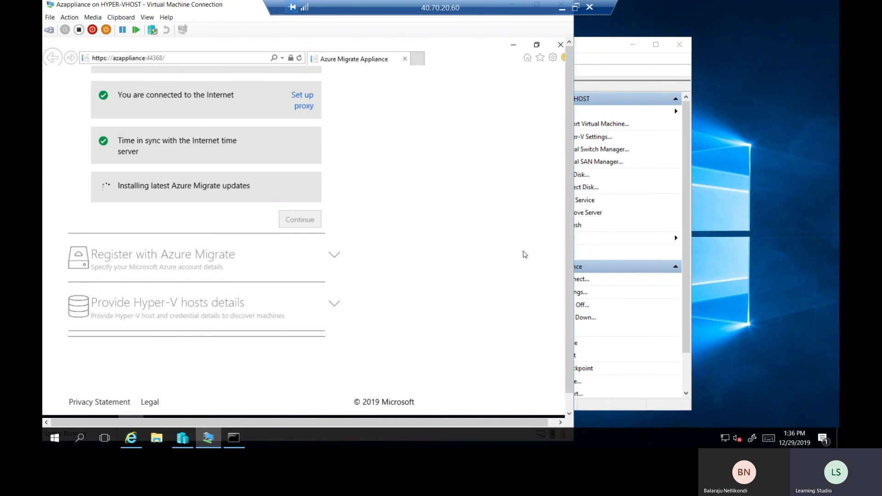
mouse_move(567, 293)
left_mouse_down()
mouse_move(567, 300)
mouse_move(569, 287)
left_mouse_up()
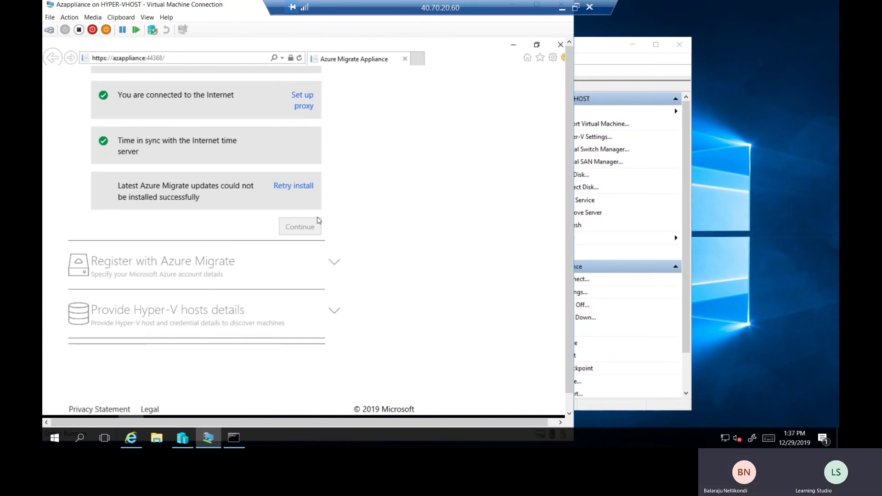
left_click(296, 186)
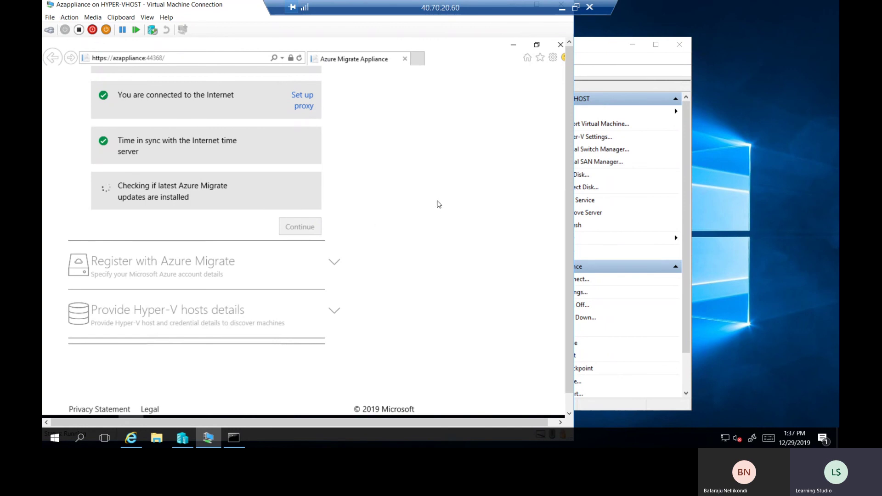
scroll(540, 366, "down", 1)
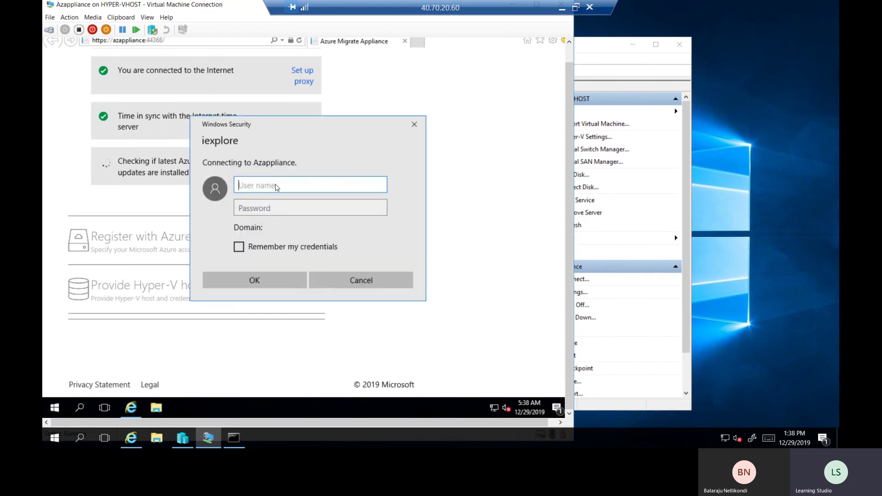
Enter 'administrator' and its password in the Windows Security prompt and submit
type("administrator")
key("Tab")
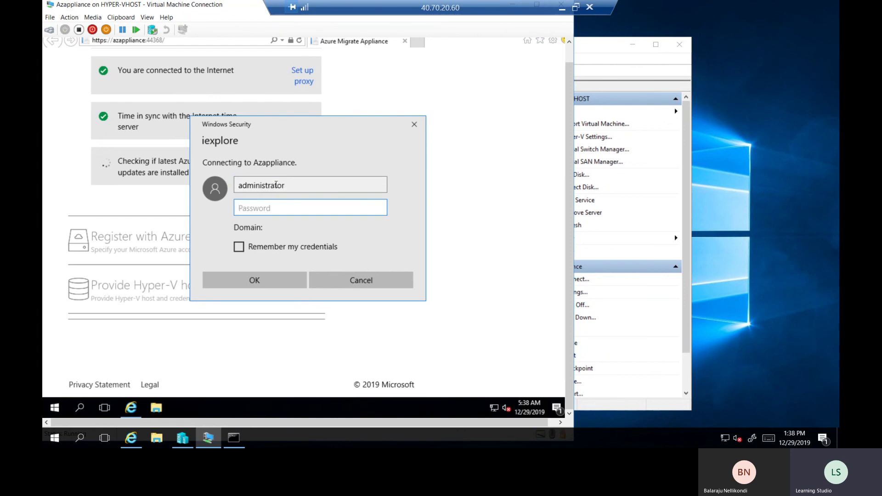
type("•••••••••••••••")
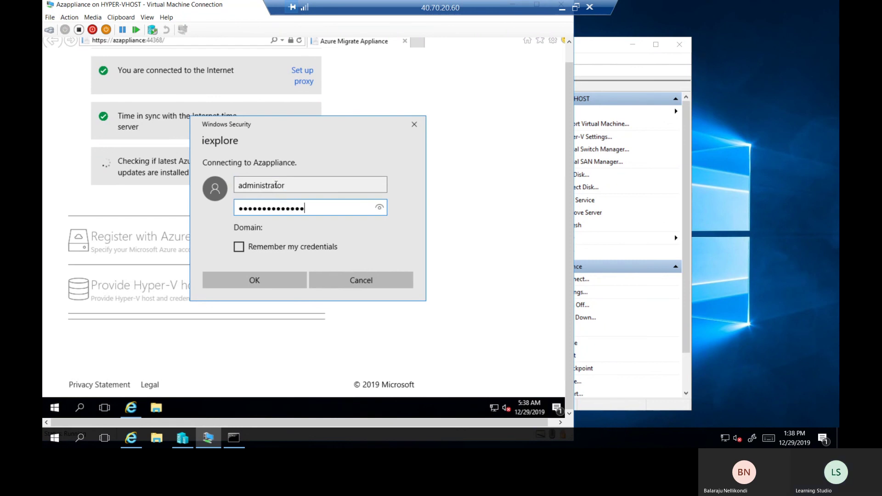
key("Return")
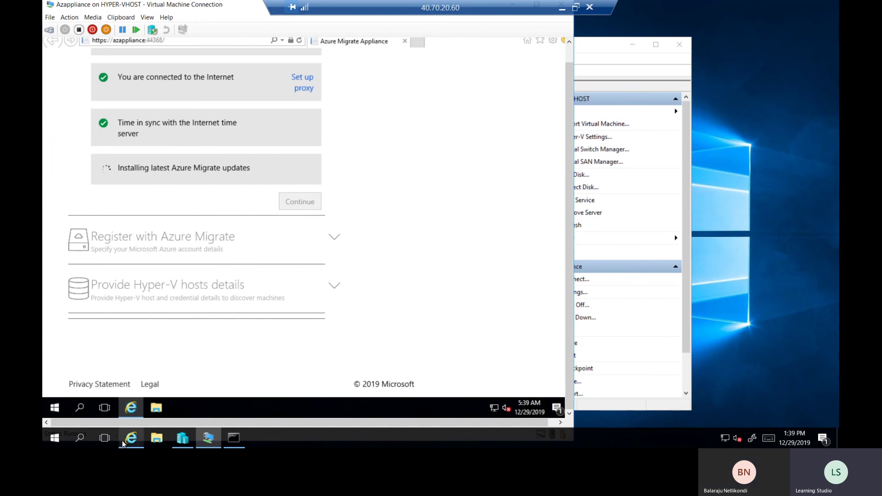
Take the Azure portal back to the Azure Migrate - Servers overview, then return to the appliance VM
left_click(136, 440)
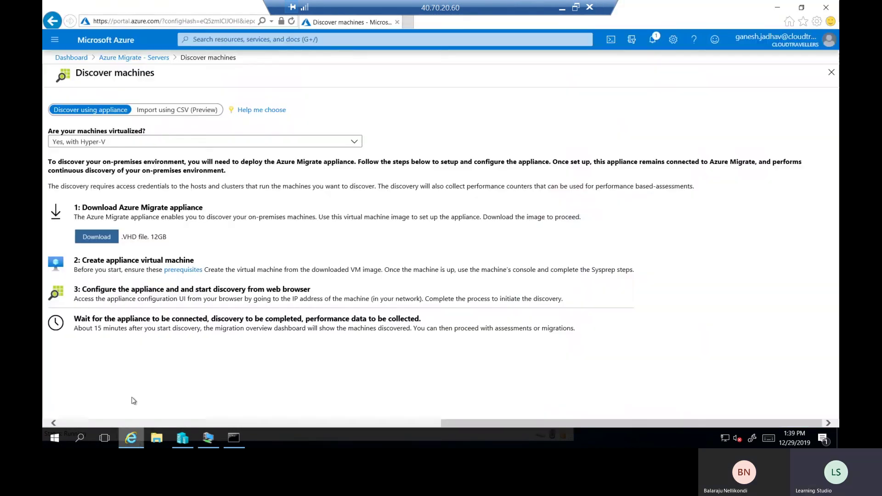
left_click(134, 57)
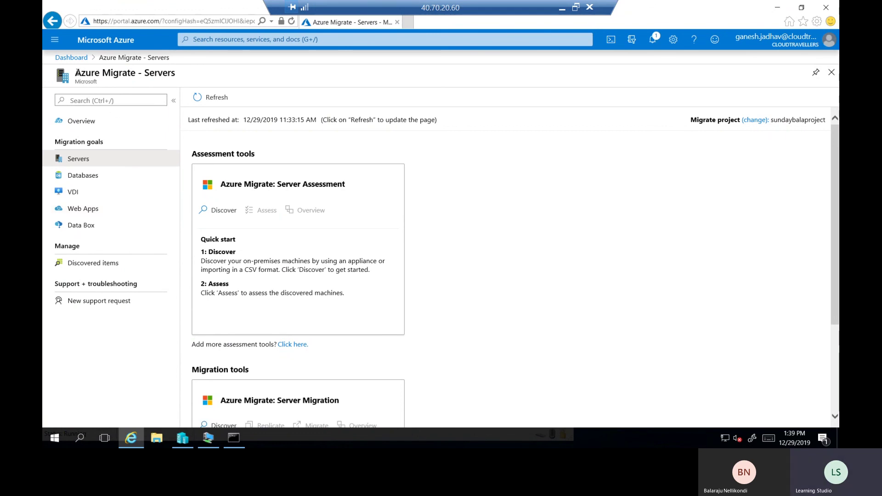
left_click_drag(122, 72, 175, 72)
left_click(165, 73)
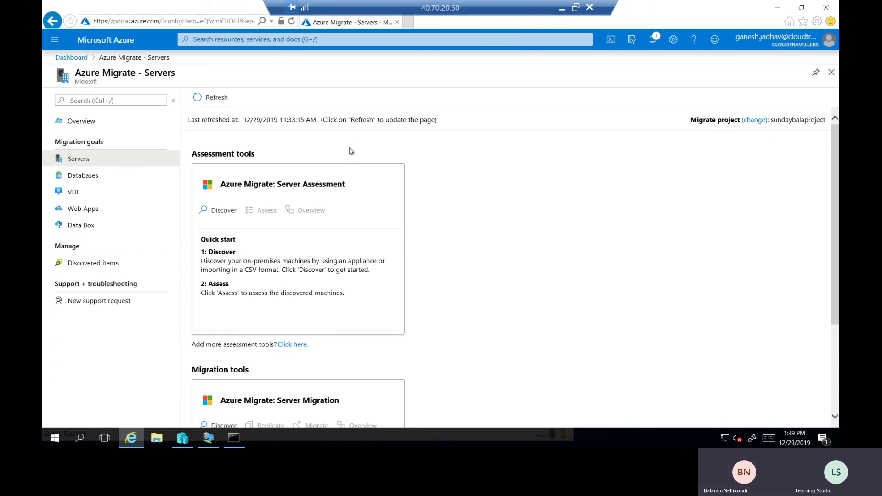
left_click(208, 439)
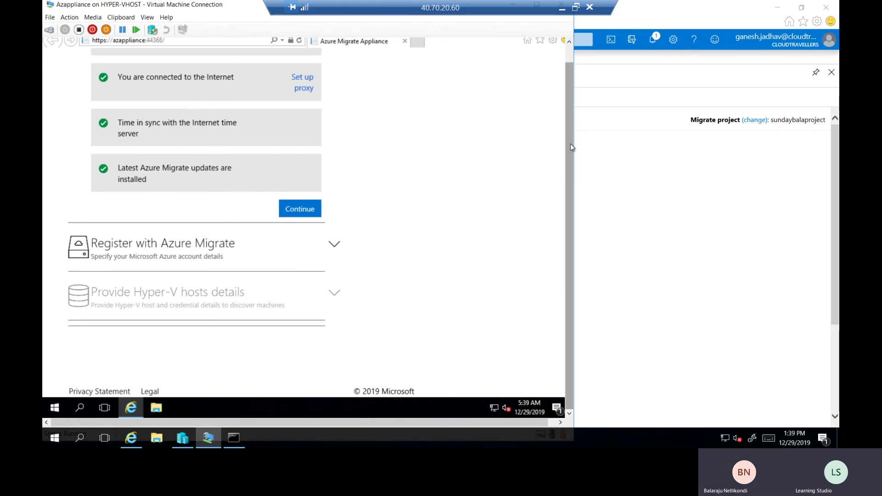
Confirm the updates are installed and continue past the prerequisites
scroll(560, 143, "up", 1)
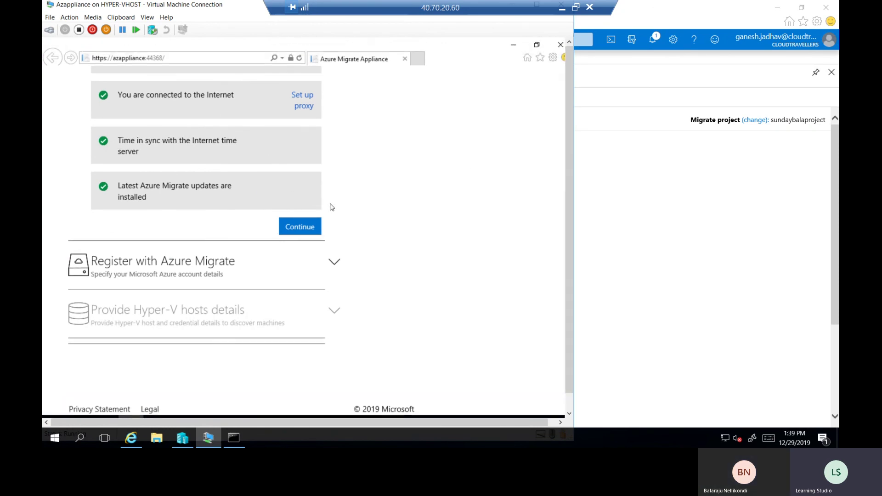
triple_click(159, 200)
left_click(159, 201)
left_click(304, 229)
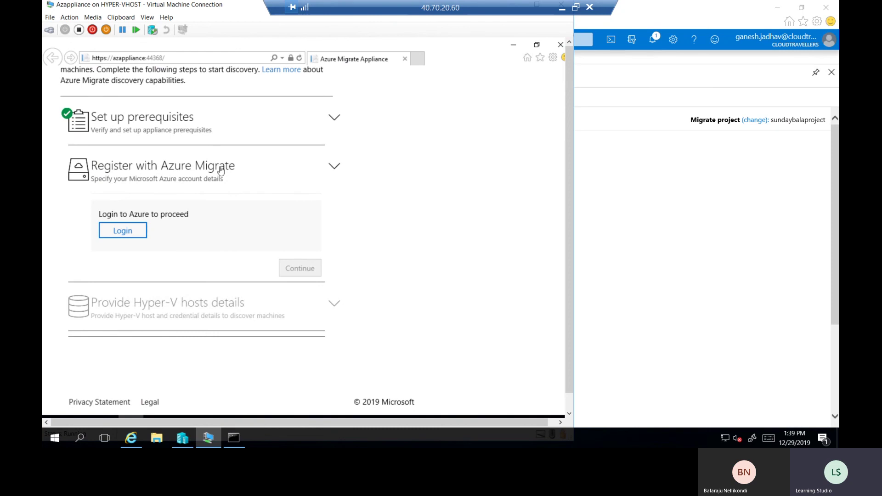
Log in to Azure with the account e-mail and password, decline saving it, and close the tab
left_click(127, 234)
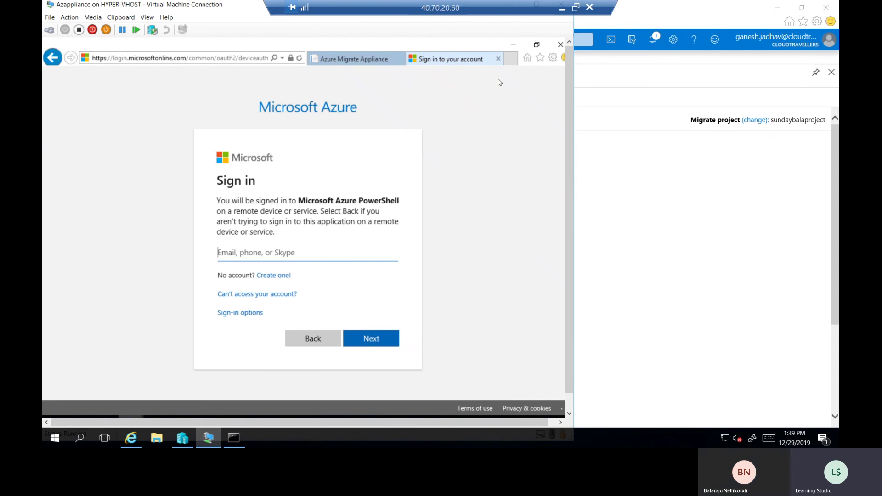
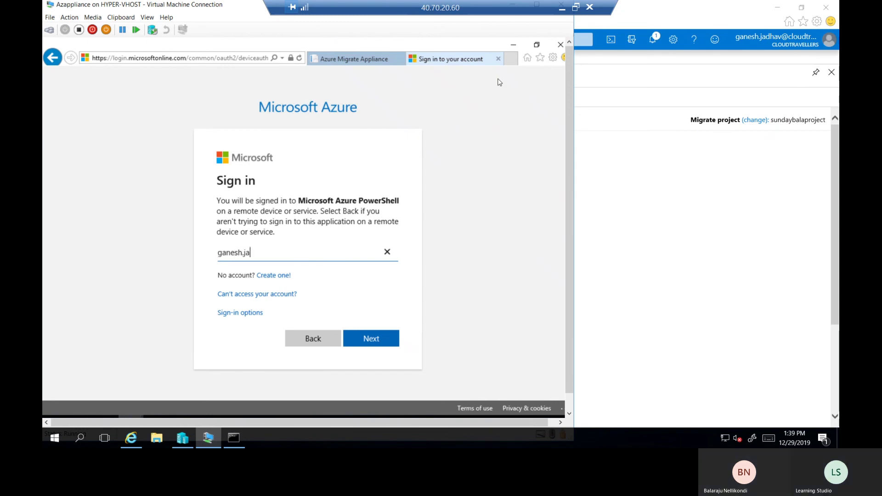
key("Return")
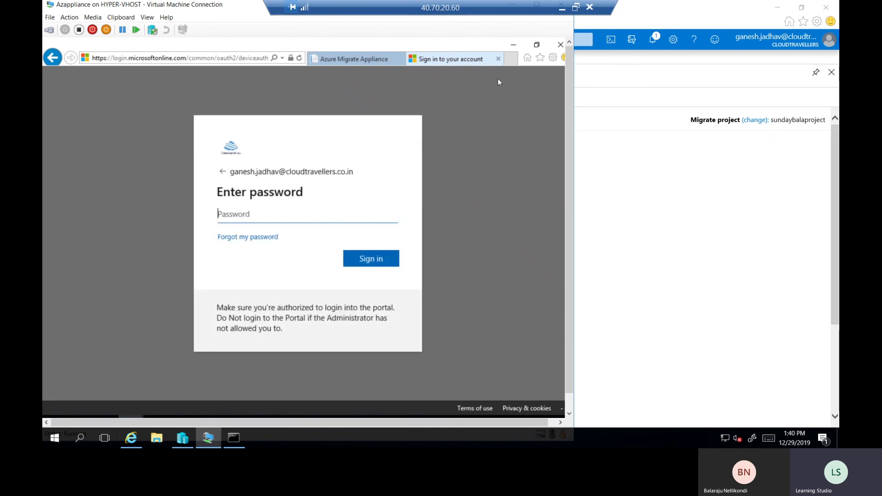
type("••••••••••")
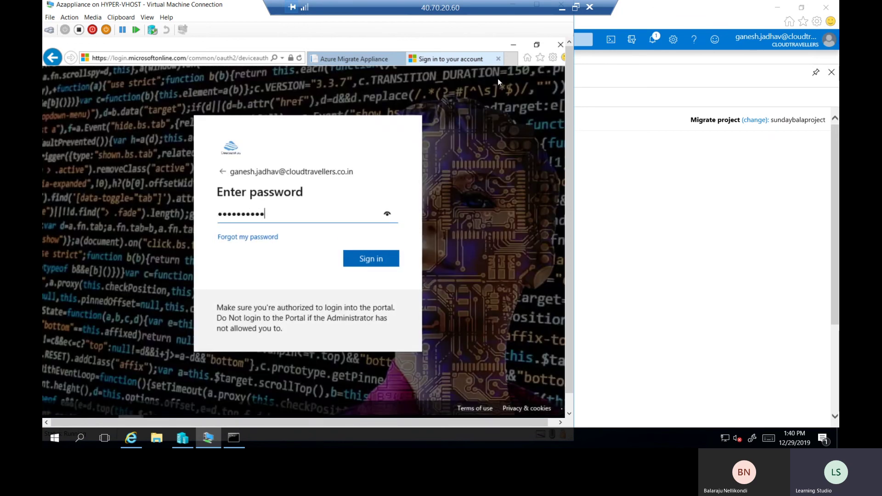
key("Return")
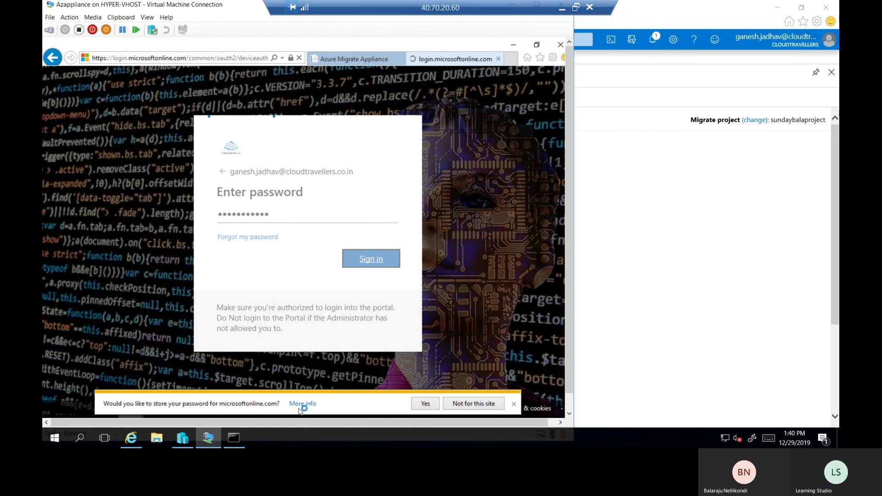
left_click(480, 405)
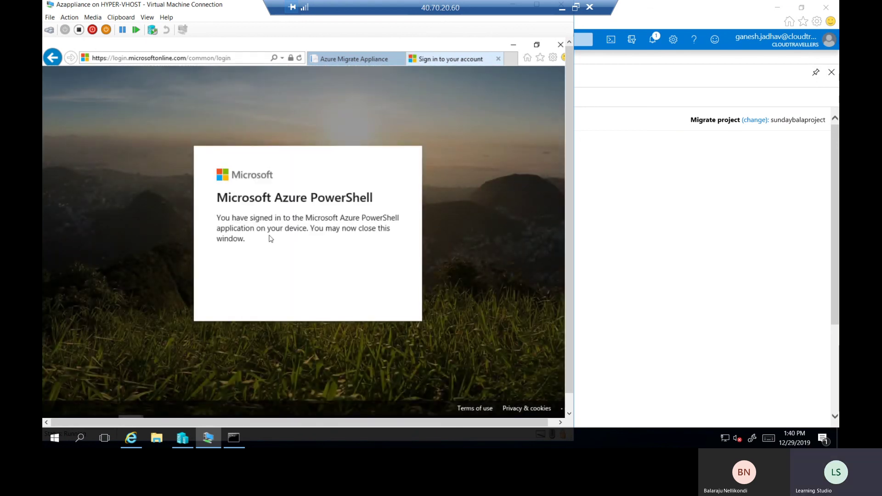
left_click(497, 60)
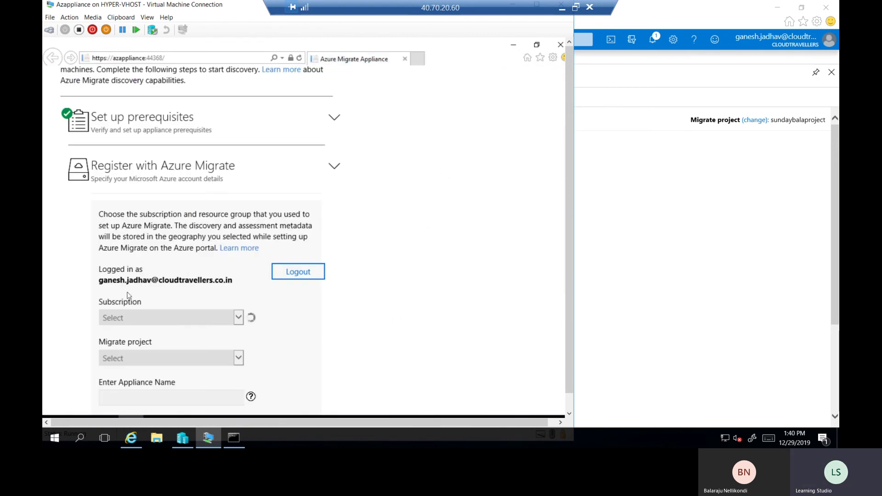
Choose the MSDN Platforms subscription and the sundaybalaproject migrate project
scroll(569, 304, "down", 2)
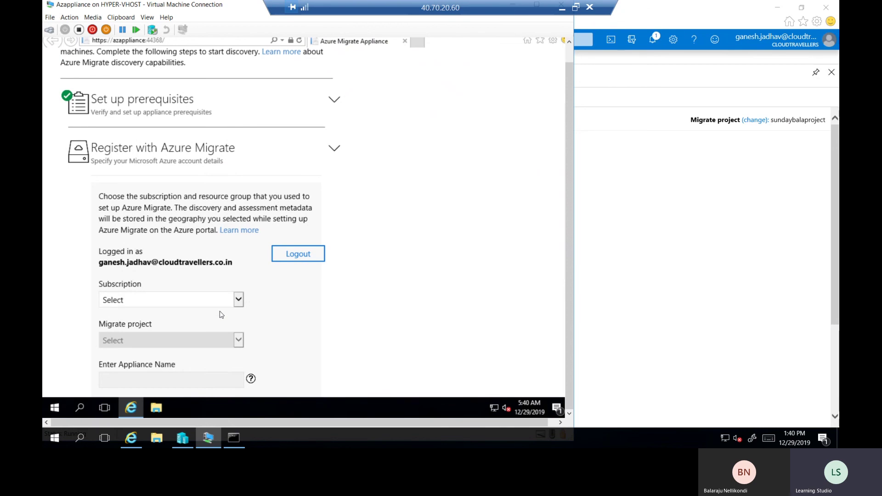
left_click(239, 301)
left_click(156, 312)
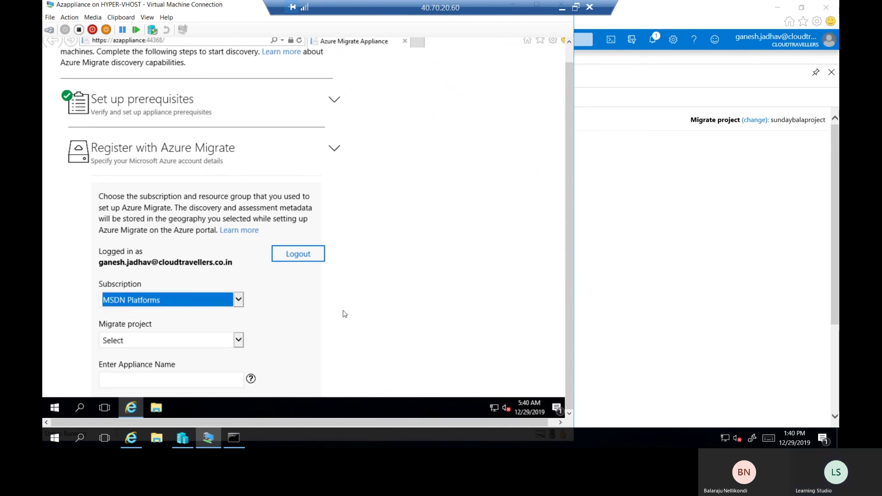
scroll(317, 322, "down", 1)
scroll(318, 322, "down", 2)
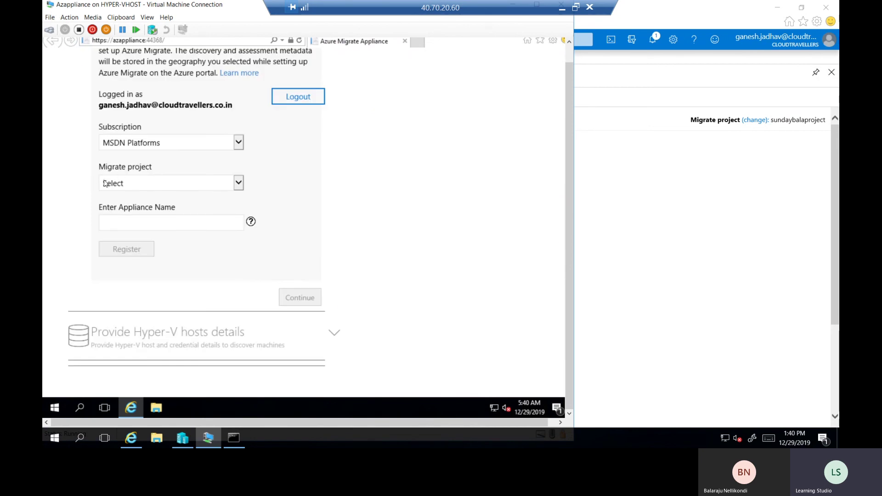
left_click(239, 184)
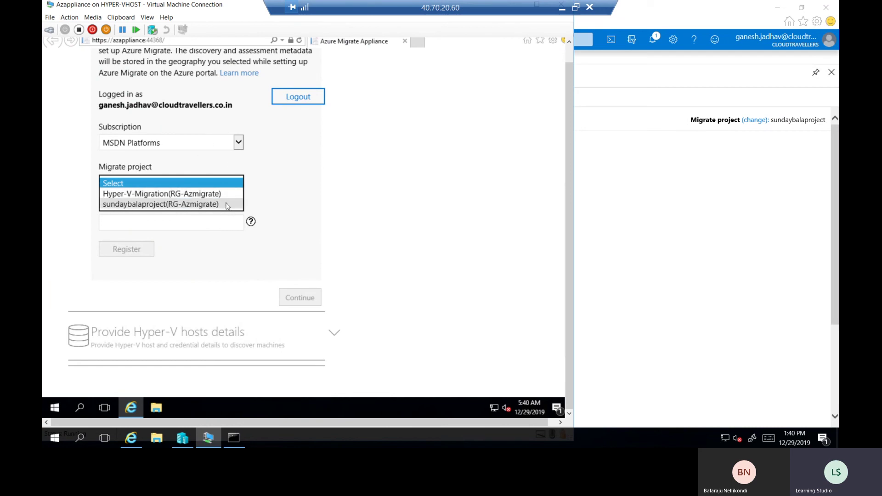
left_click(144, 206)
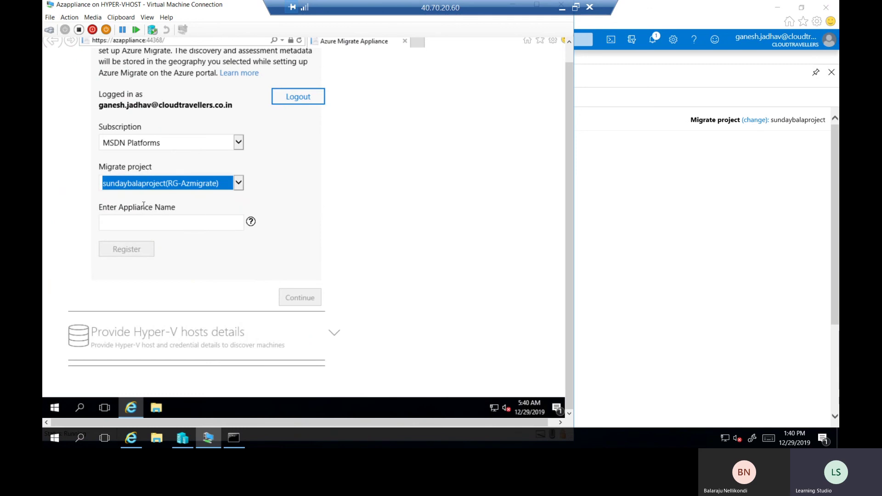
Name the appliance 'azappliance' and register it with the migrate project
left_click(194, 229)
left_click(115, 219)
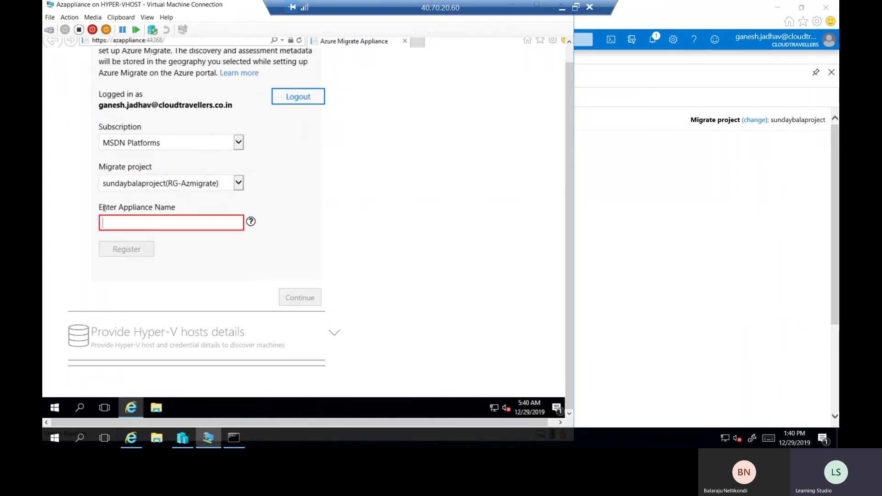
left_click_drag(105, 207, 182, 207)
left_click(181, 207)
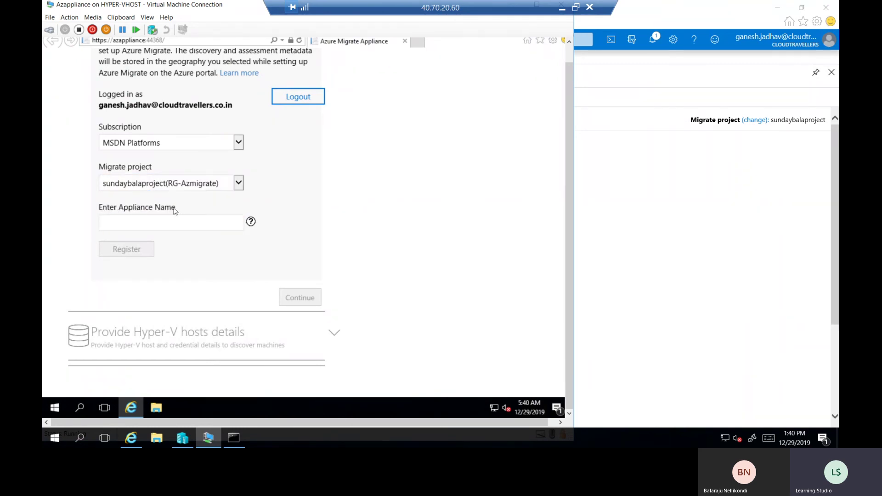
left_click_drag(99, 208, 176, 208)
left_click(342, 223)
left_click(144, 224)
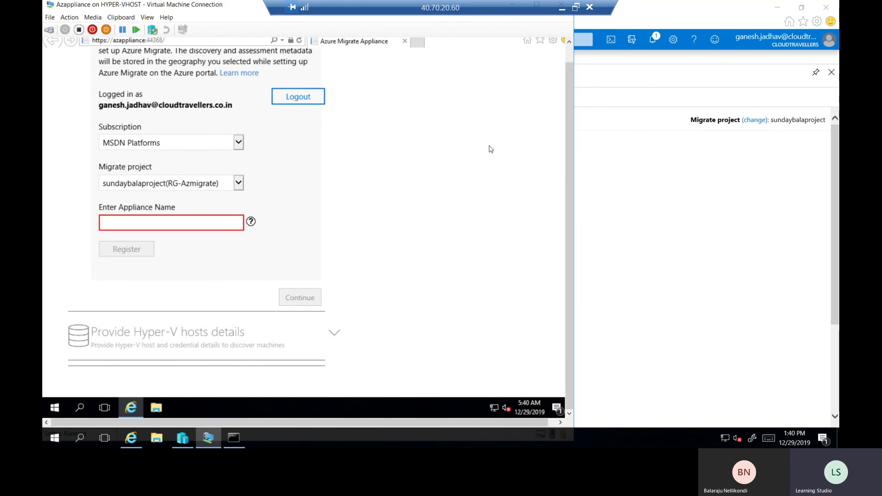
type("azappliance")
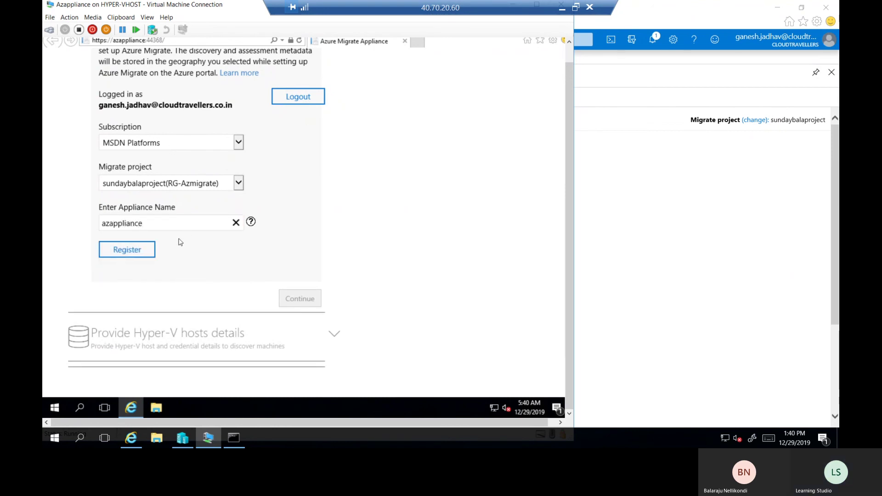
left_click(136, 255)
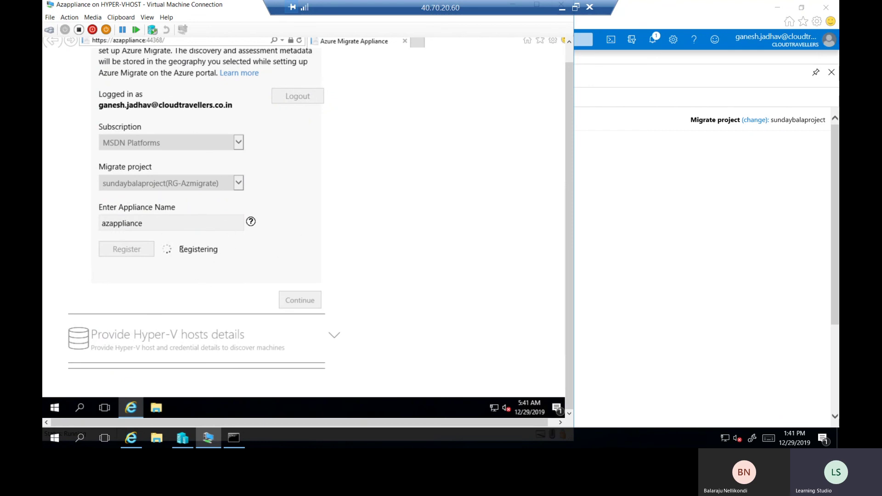
left_click_drag(180, 249, 218, 250)
left_click(398, 278)
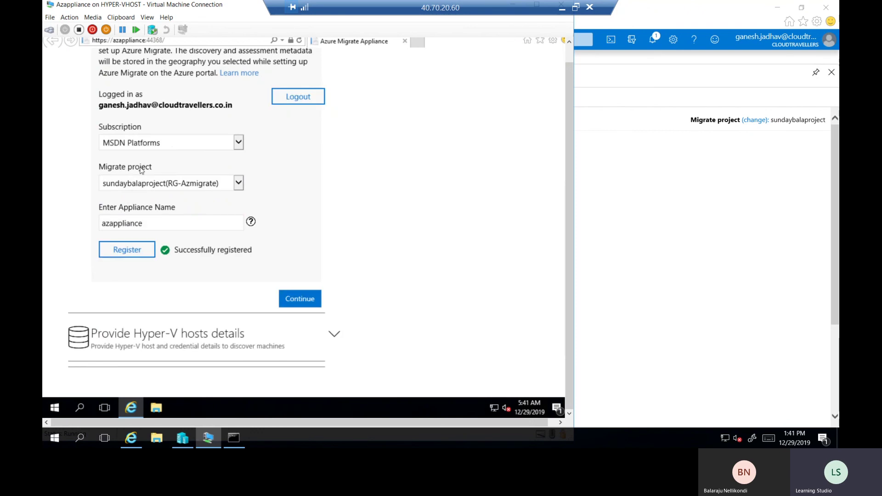
Expand the Provide Hyper-V hosts details section and read through its credentials explanation
scroll(319, 290, "down", 1)
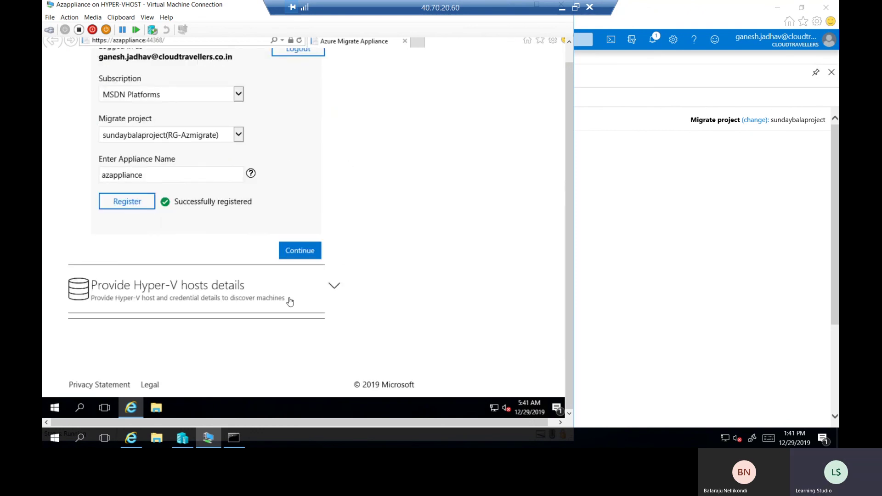
left_click(179, 303)
scroll(149, 154, "down", 4)
scroll(216, 165, "up", 3)
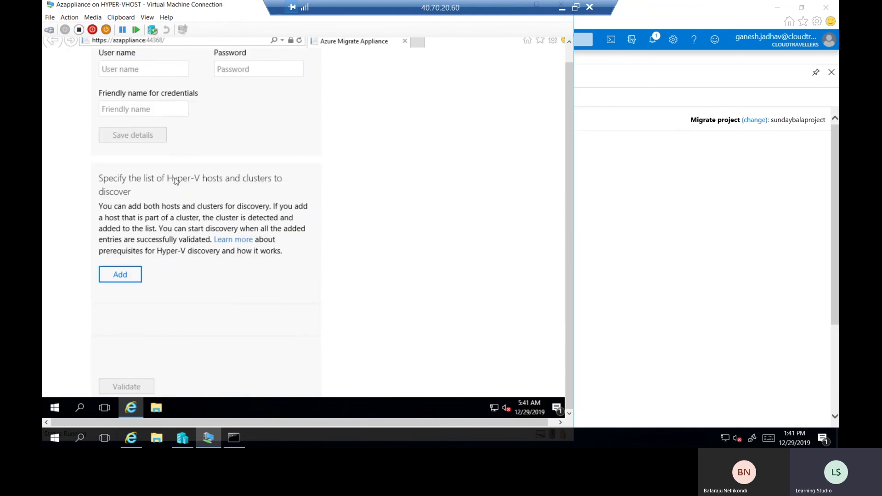
left_click_drag(169, 178, 292, 185)
left_click(387, 198)
scroll(292, 244, "down", 2)
left_click(128, 176)
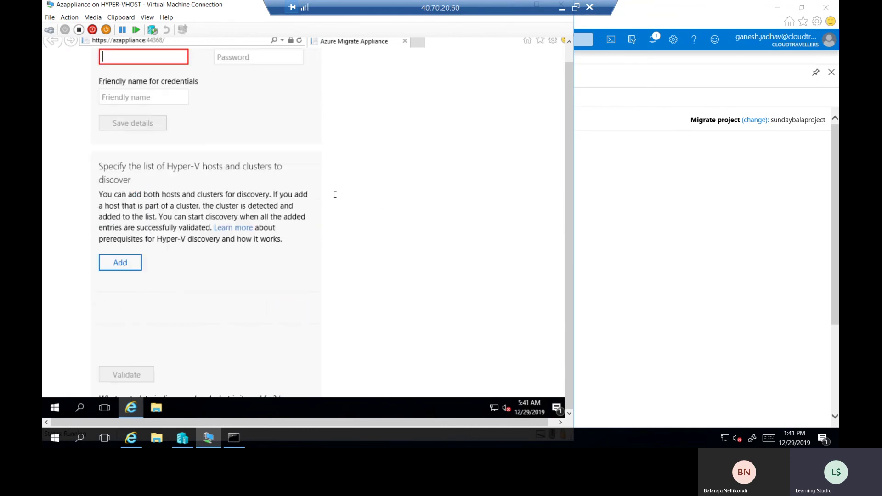
scroll(288, 208, "up", 3)
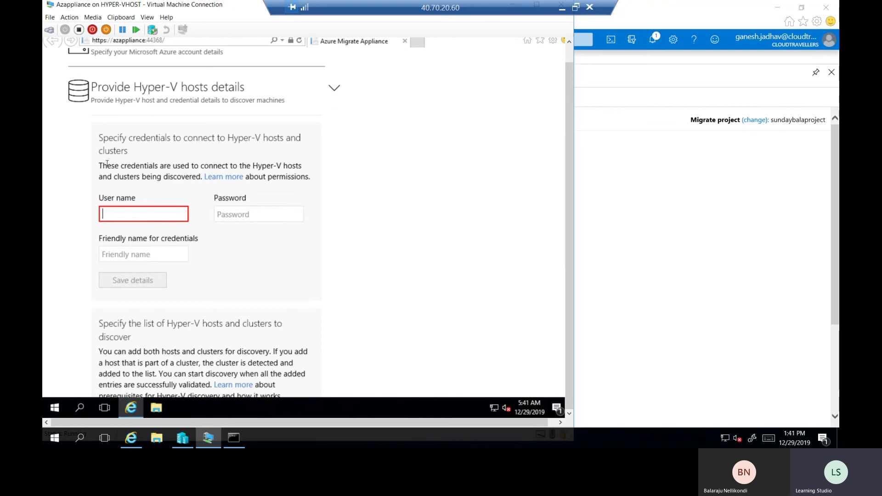
left_click_drag(104, 167, 270, 166)
double_click(267, 166)
left_click(289, 168)
Save the host admin user name and password under the friendly name Hyper-VHost_Creds
left_click(150, 211)
type("azureadmin")
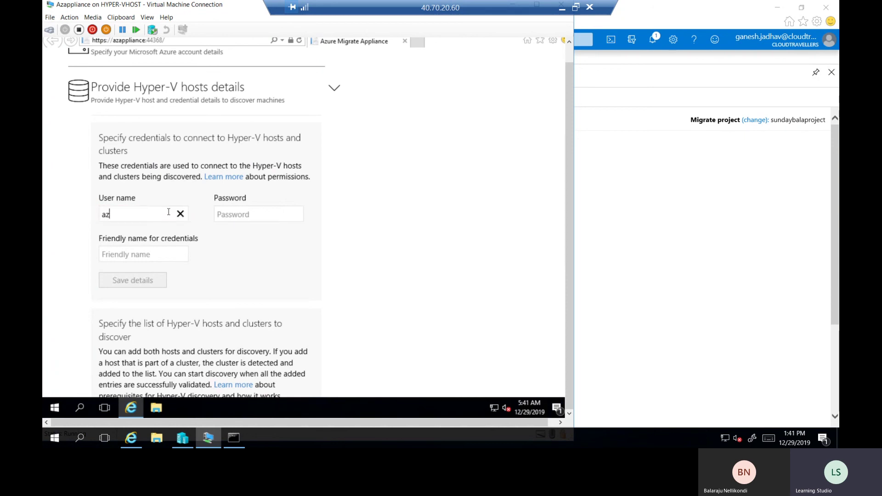
key("Tab")
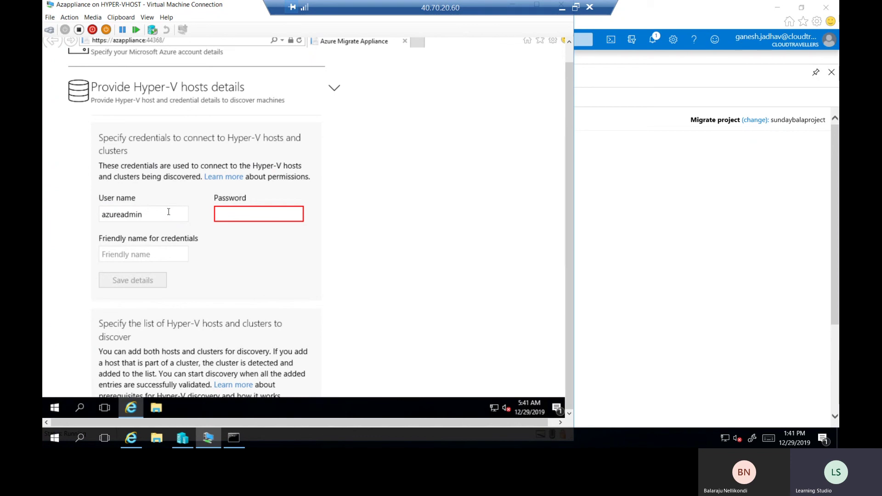
type("•••••••••")
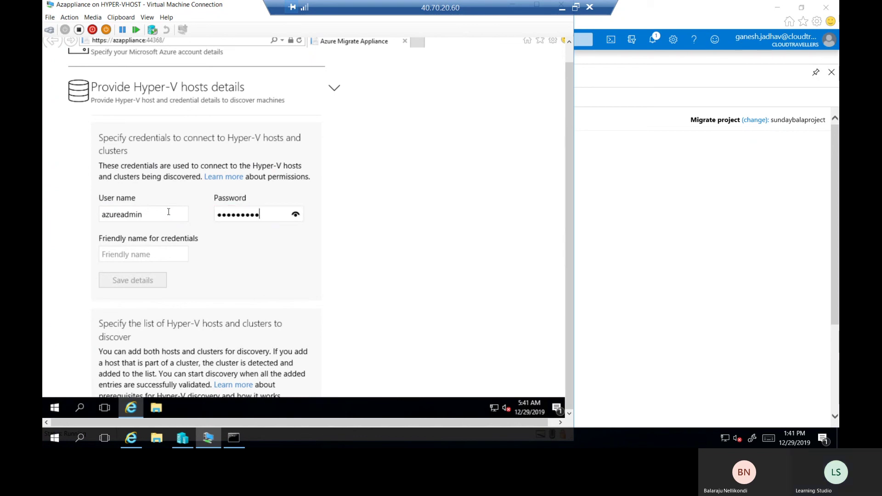
type("•••")
left_click(144, 256)
type("G")
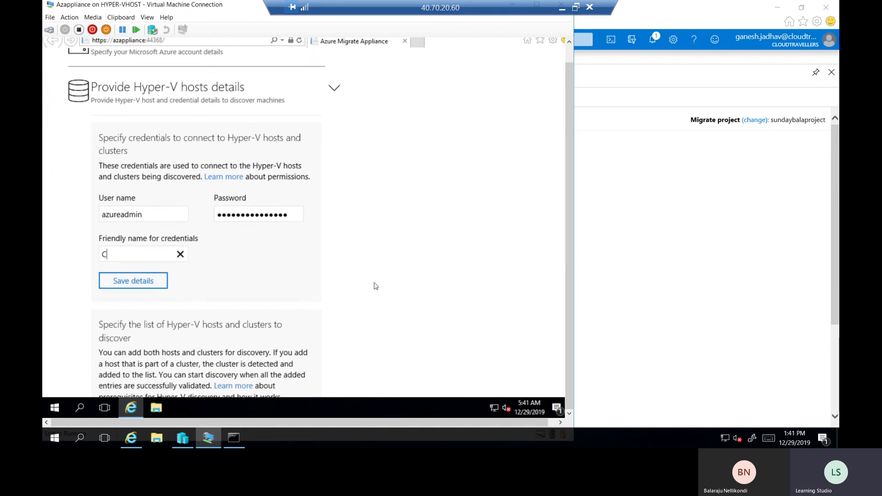
key("BackSpace")
type("Hyper-VHost_Creds")
left_click(141, 285)
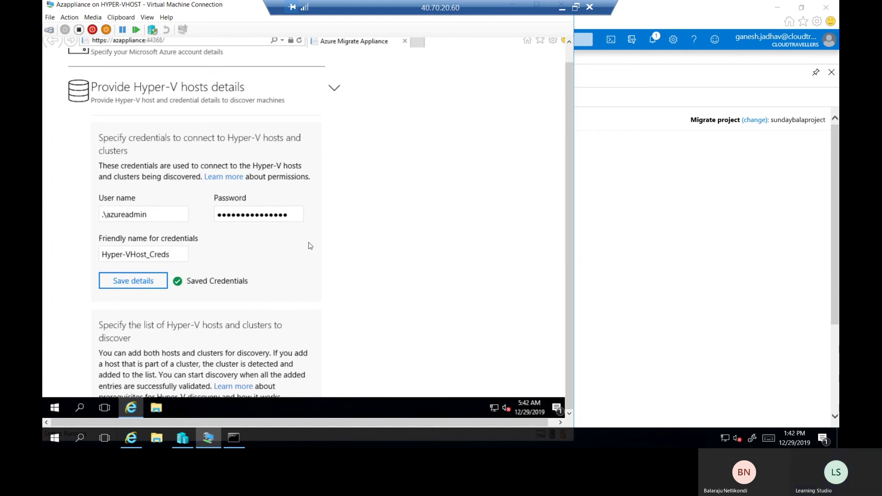
scroll(309, 246, "down", 1)
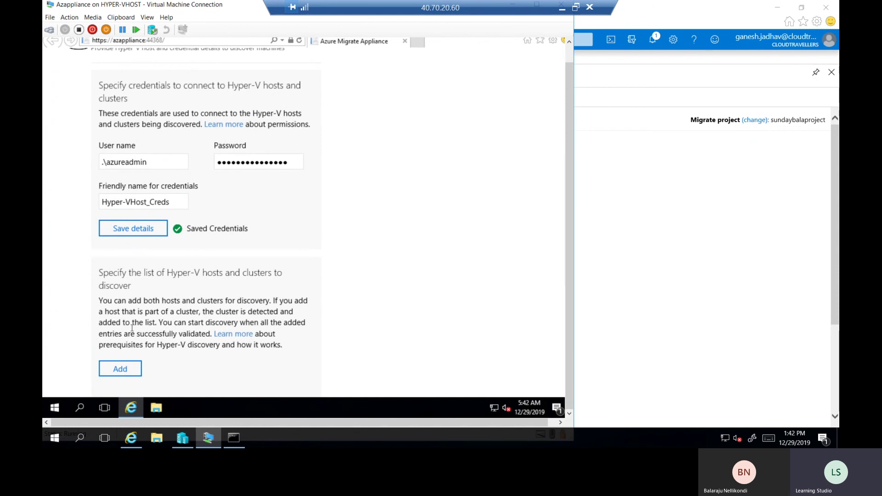
left_click_drag(126, 277, 187, 282)
Add Hyper-V host 192.168.12.4, checking its IP in the workbook, and validate it
left_click(186, 279)
left_click(122, 376)
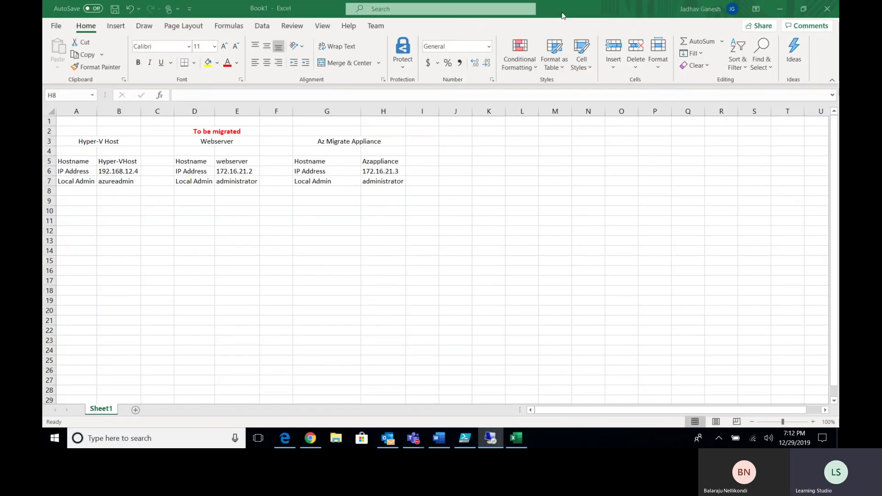
left_click(562, 6)
left_click(123, 164)
left_click(122, 171)
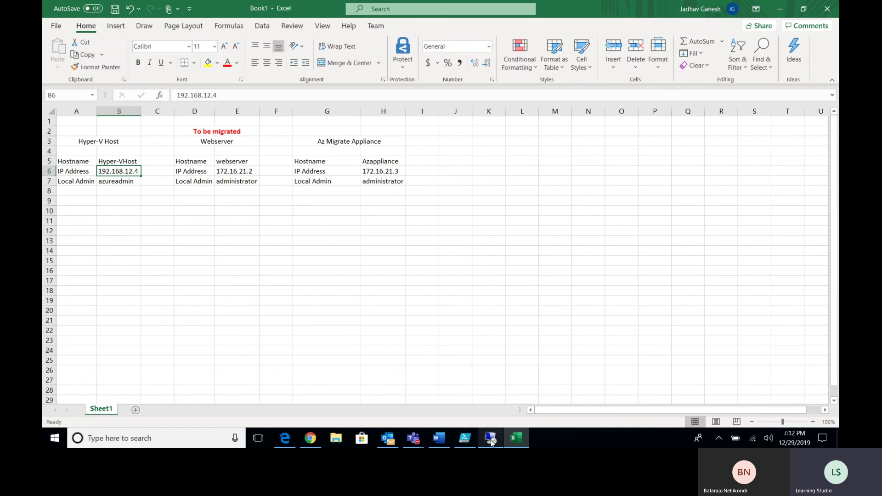
left_click(491, 438)
type("19")
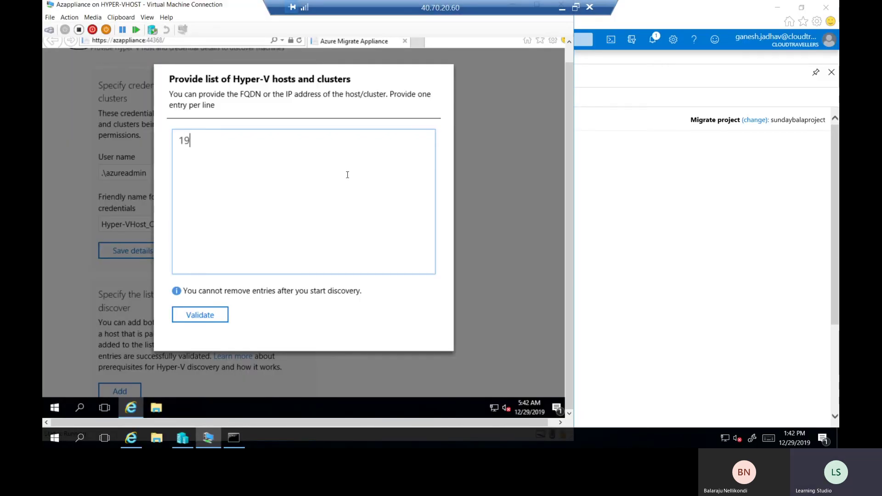
type("2.168.12.4")
left_click(219, 316)
Validate Hyper-VHost again in the Newly added hosts table, confirming 2 VMs detected
scroll(309, 280, "down", 5)
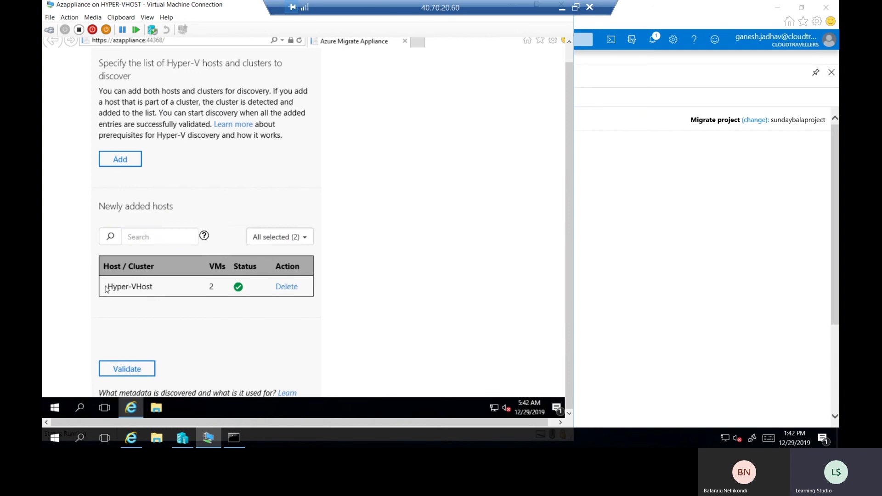
double_click(137, 287)
left_click(158, 289)
left_click_drag(158, 289, 119, 289)
left_click(187, 321)
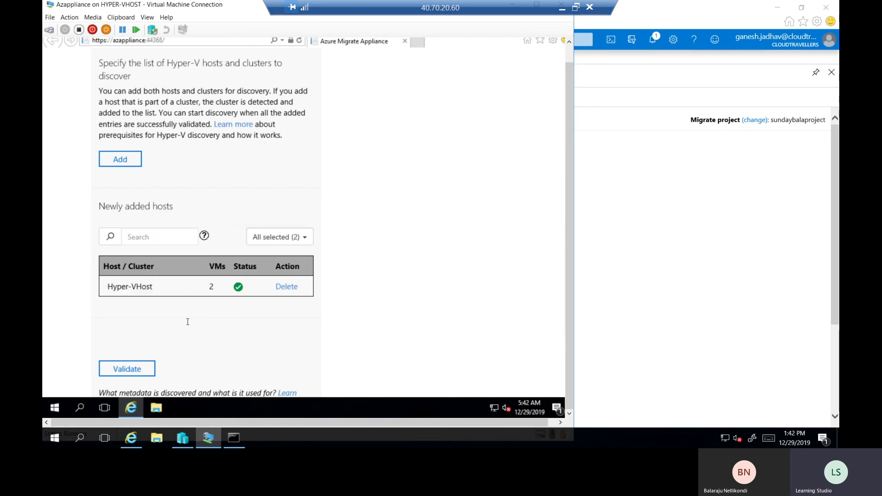
left_click(143, 371)
scroll(380, 321, "down", 3)
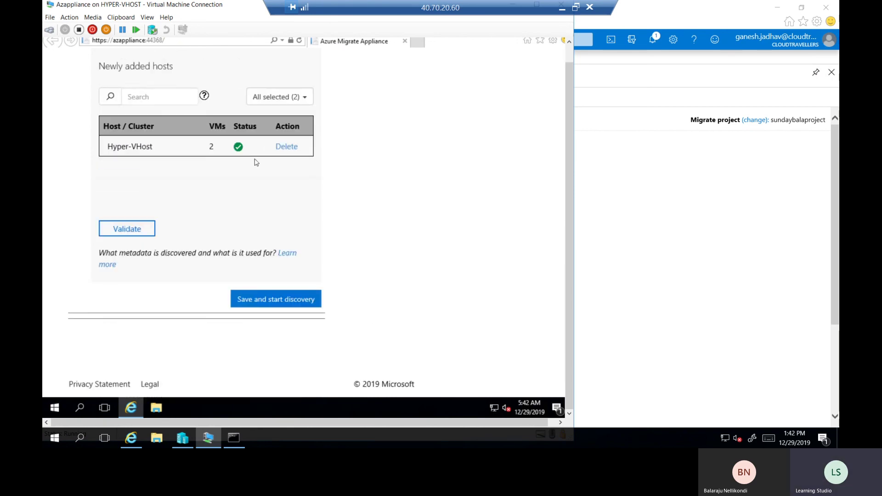
Save the configuration and start discovery, then restore the VM Connection window to smaller size
left_click(269, 304)
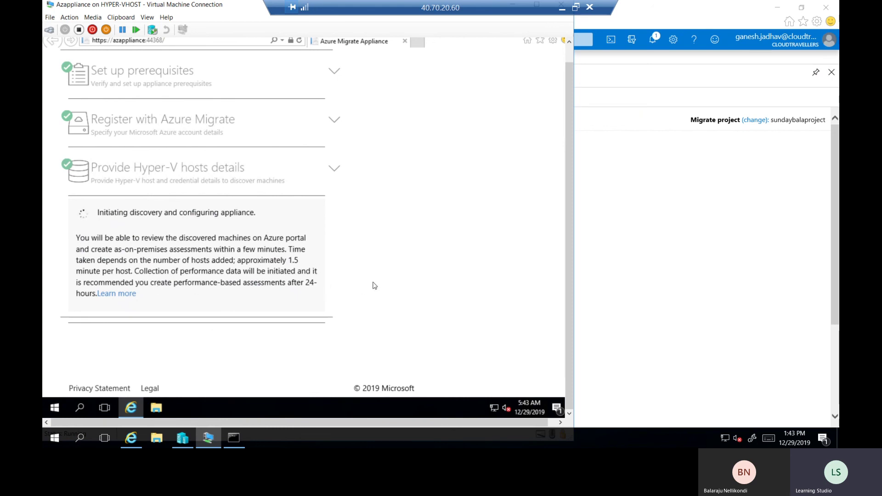
scroll(345, 239, "down", 1)
scroll(357, 249, "up", 3)
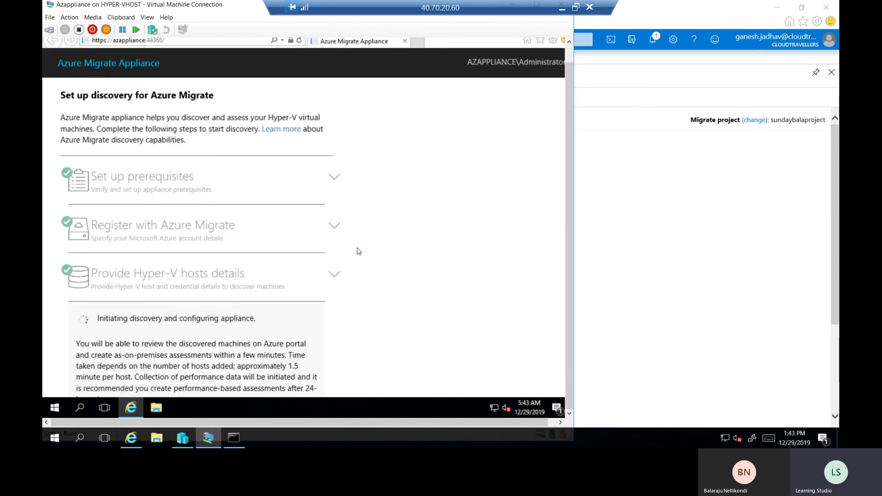
scroll(424, 235, "down", 3)
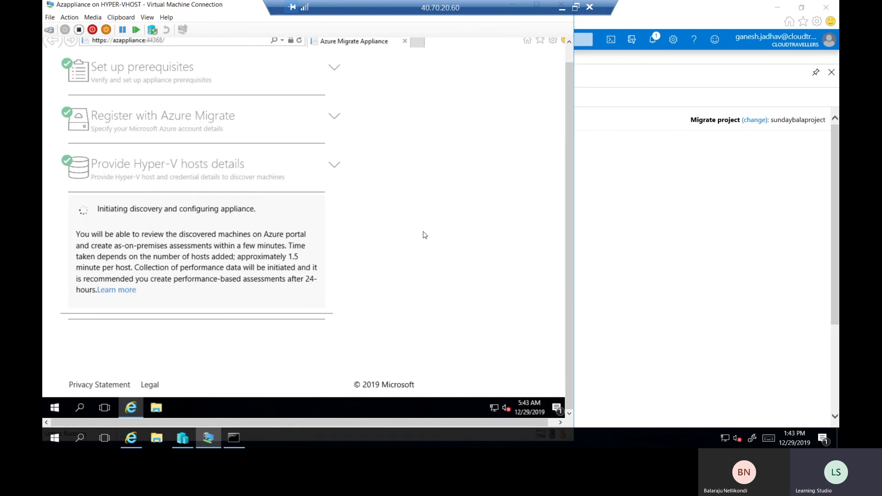
scroll(423, 235, "up", 3)
scroll(377, 167, "down", 3)
scroll(384, 165, "up", 3)
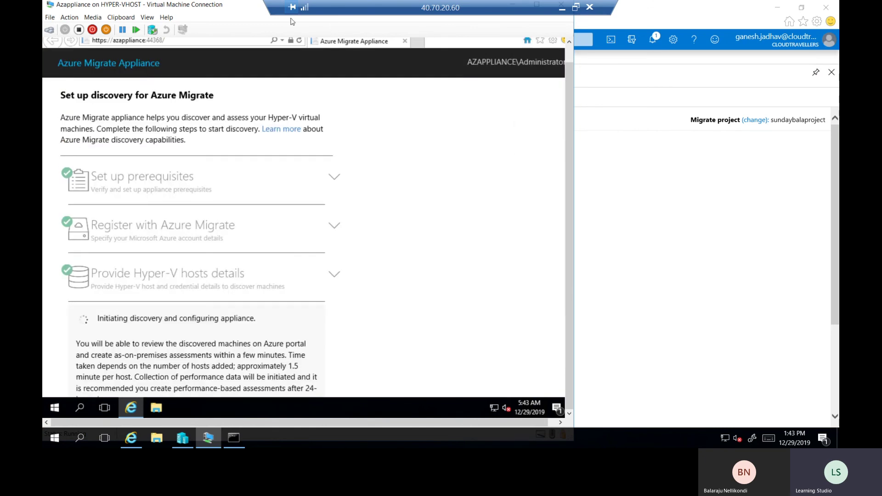
double_click(235, 7)
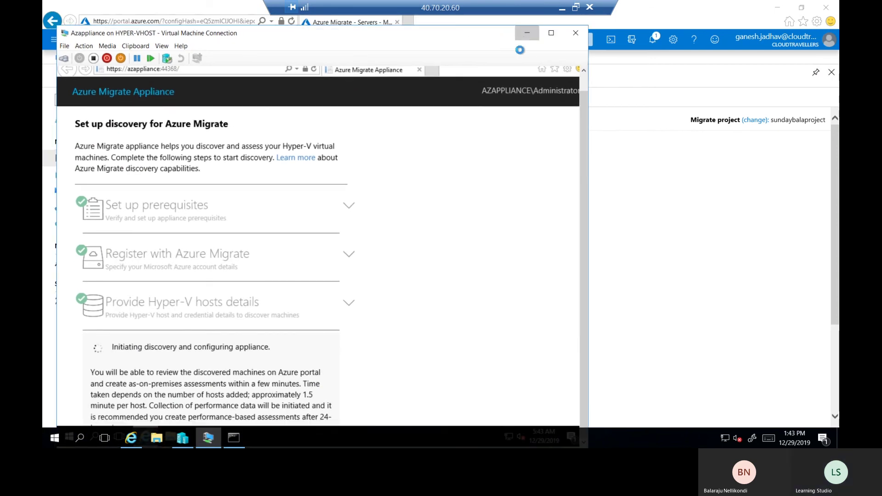
Minimize the Hyper-V VM Connection window to reveal the Azure Migrate - Servers portal page
left_click(527, 32)
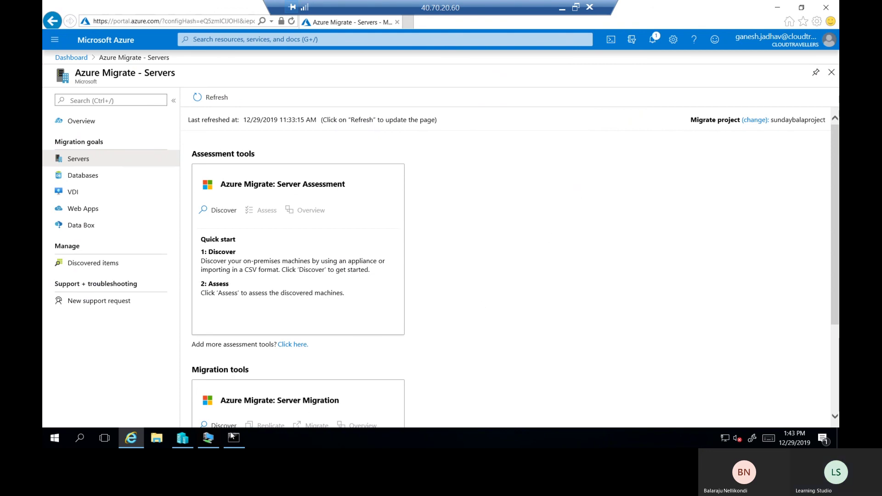
Pass through Excel and PowerShell ISE to bring the Teams meeting window forward
left_click(562, 8)
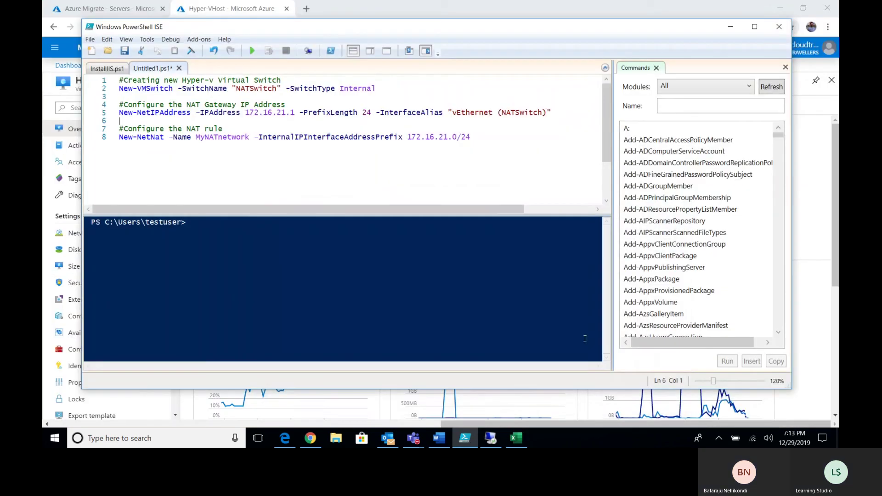
left_click(470, 444)
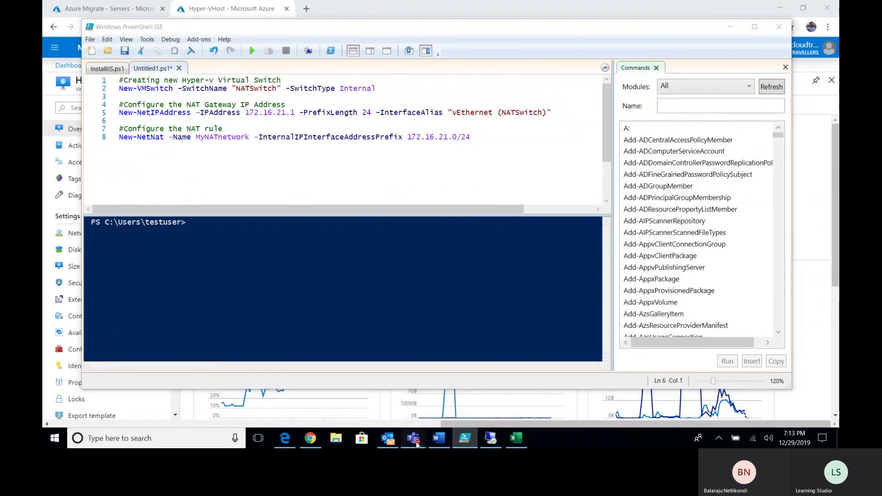
mouse_move(414, 439)
left_click(370, 384)
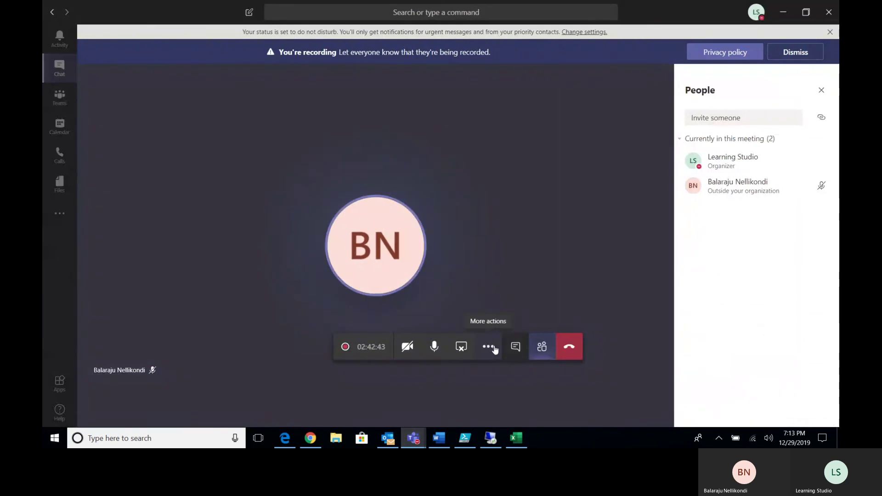